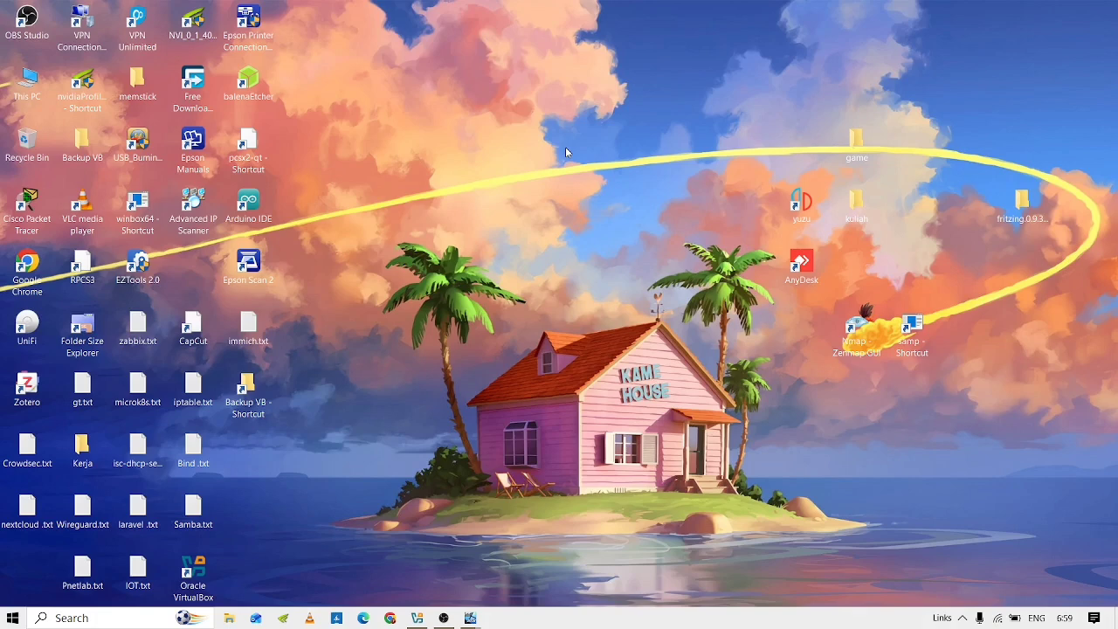
Step: Switch to the ADDS 2 virtual machine and send the secure attention sequence to its lock screen to unlock it
key("alt+Tab")
key("alt+shift+Tab")
key("alt+Tab")
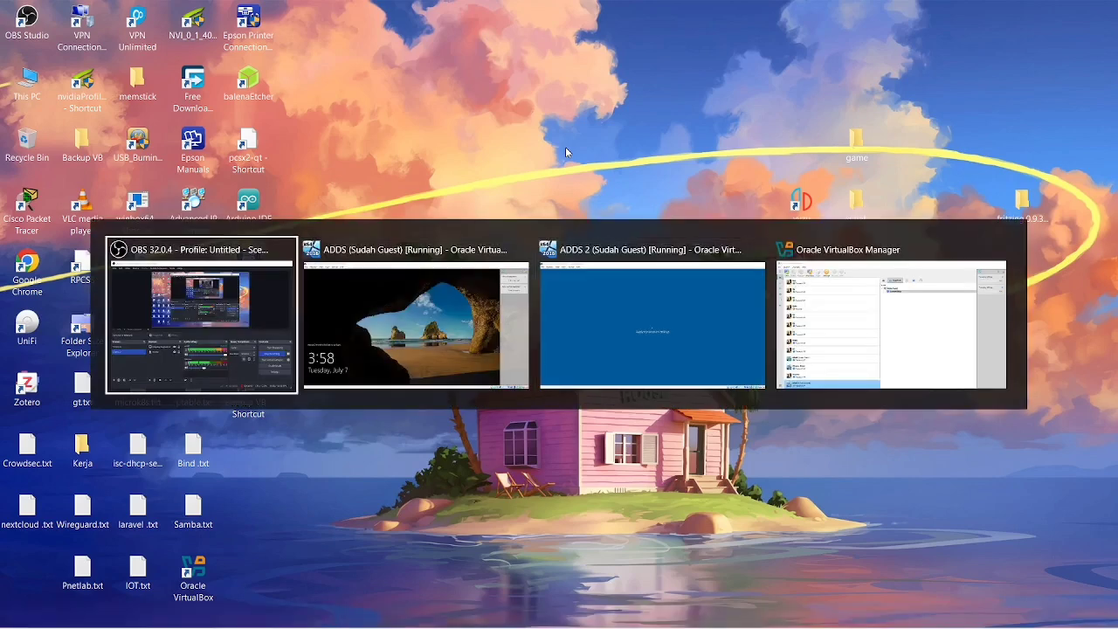
key("alt+Tab")
key("alt+Tab")
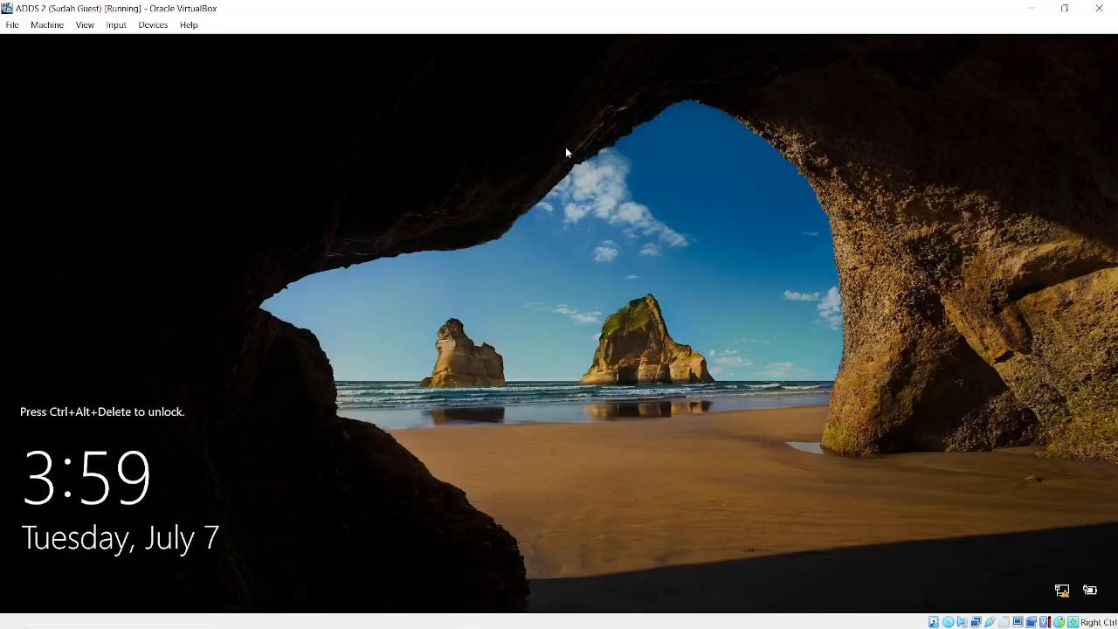
left_click(116, 24)
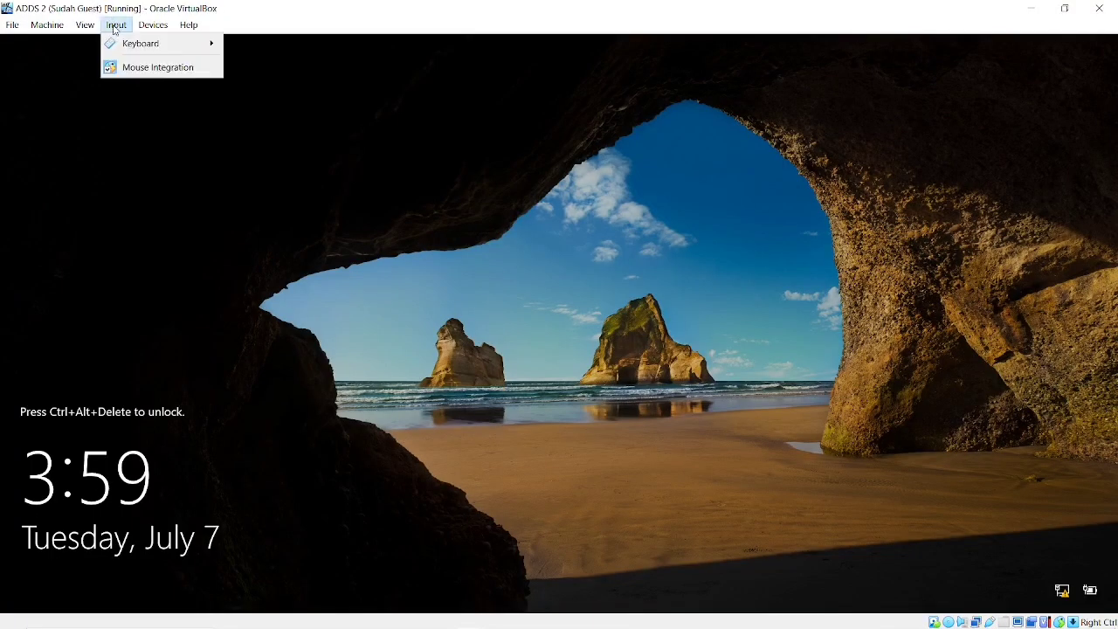
mouse_move(142, 44)
left_click(263, 83)
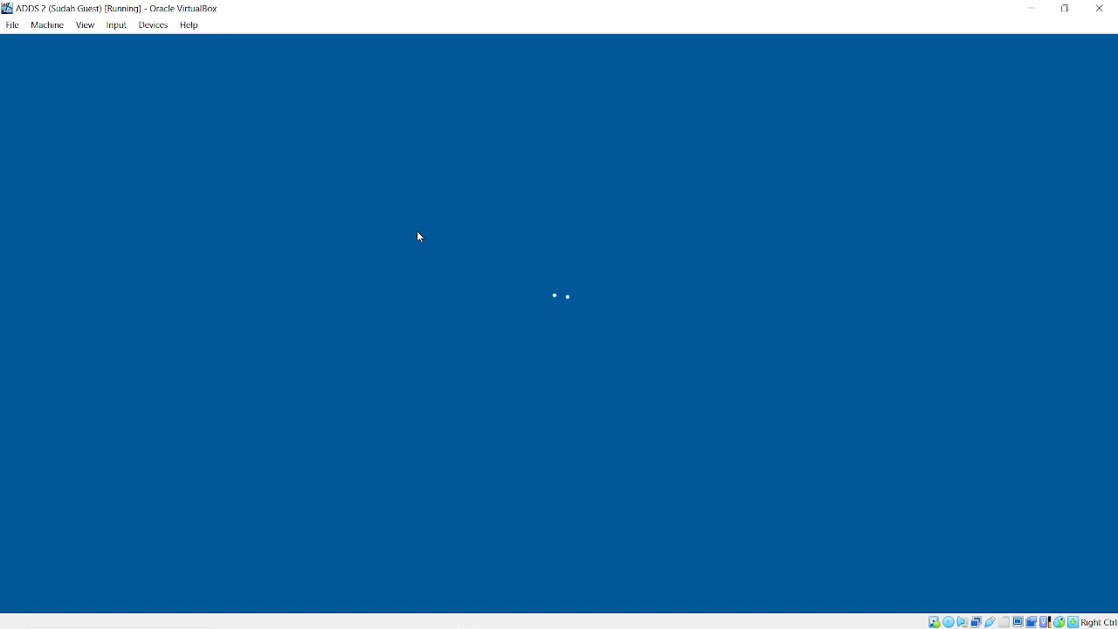
left_click(1029, 8)
key("alt+Tab")
key("Tab")
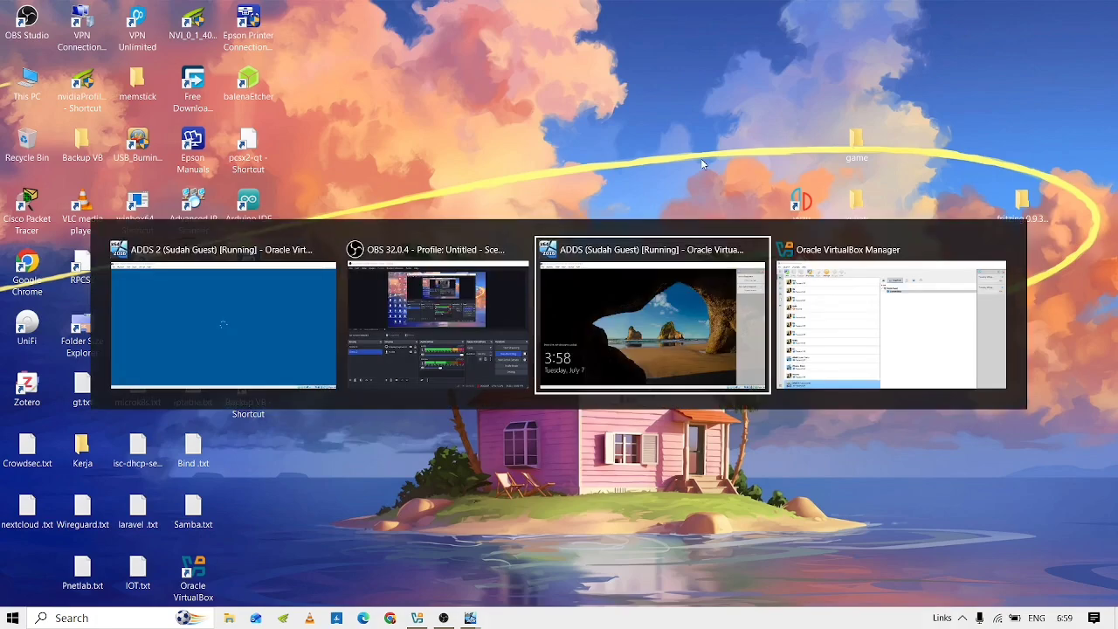
key("alt+shift+Tab")
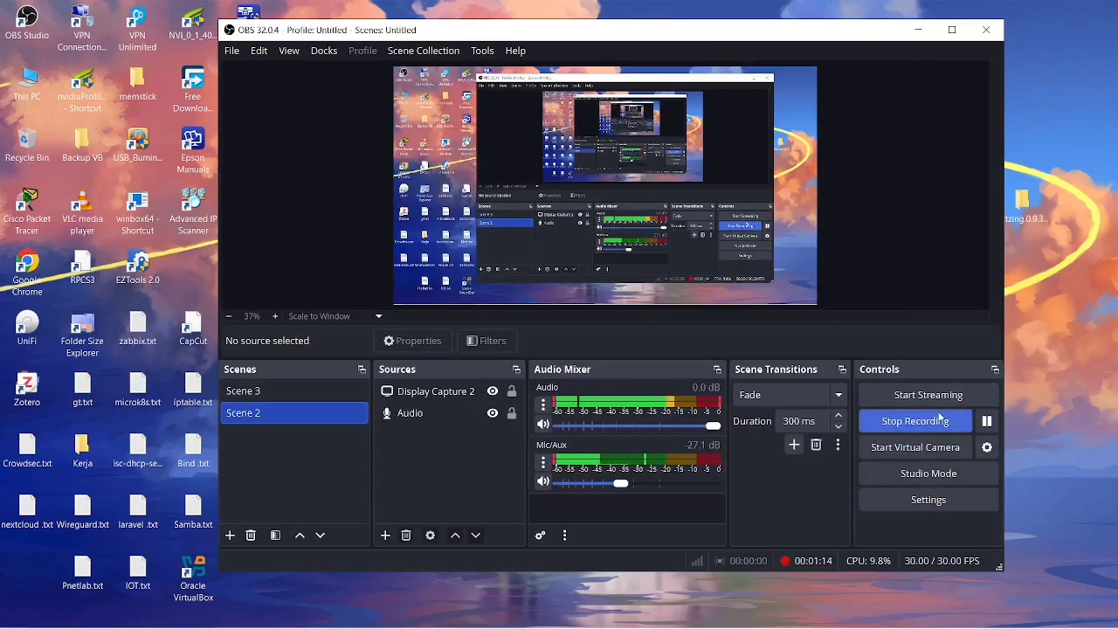
left_click(927, 30)
key("alt+Tab")
key("Tab")
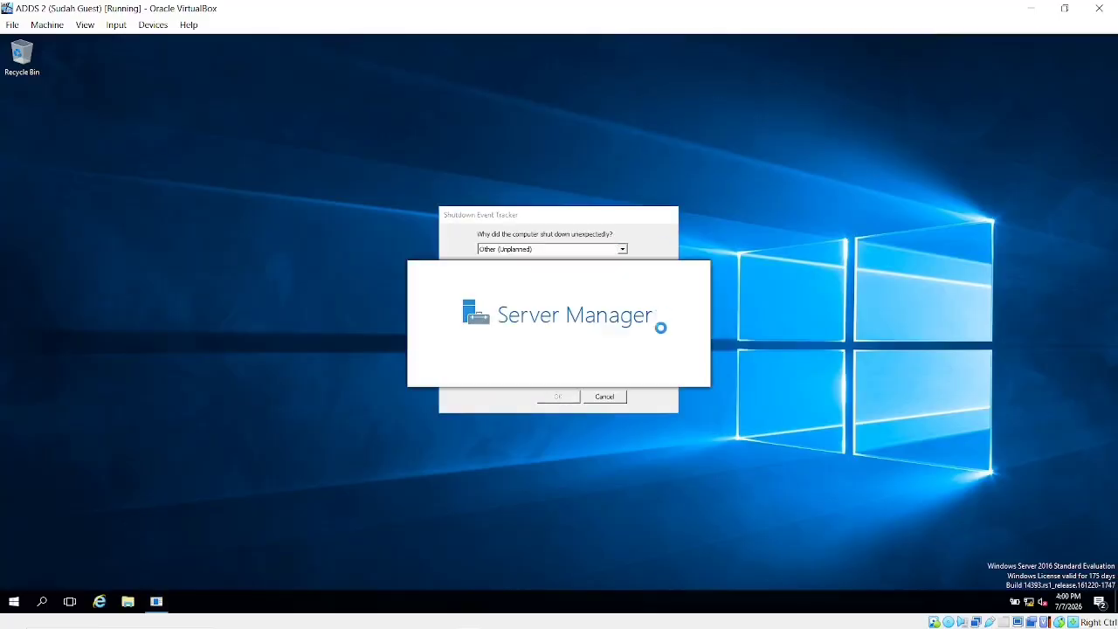
Step: Dismiss the Shutdown Event Tracker without giving a reason and open a Command Prompt on the ADDS 2 server
left_click(606, 397)
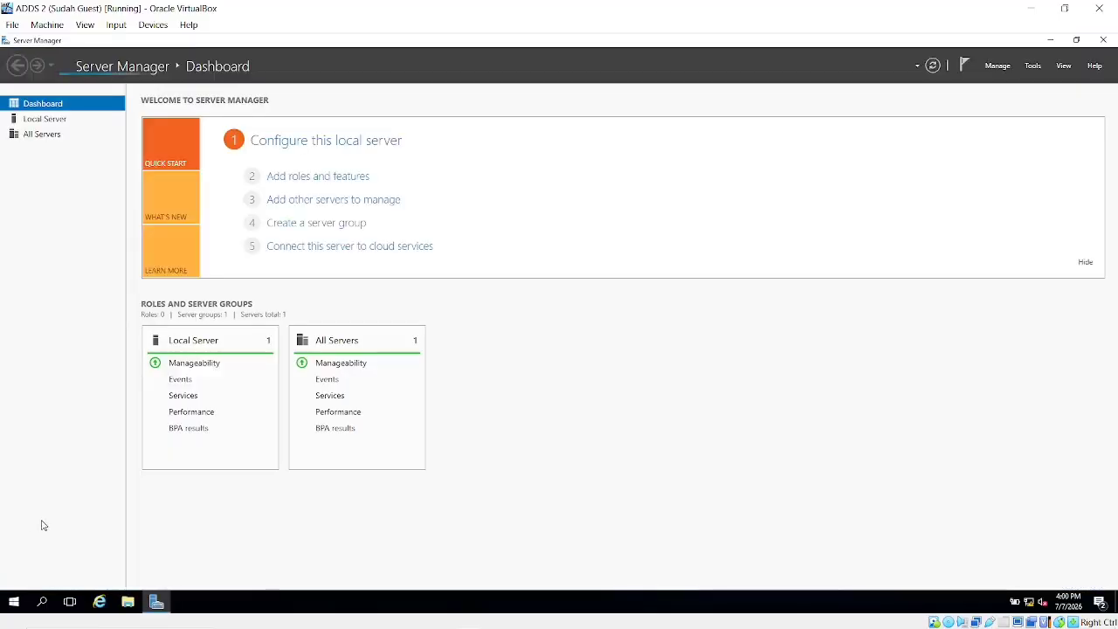
left_click(43, 602)
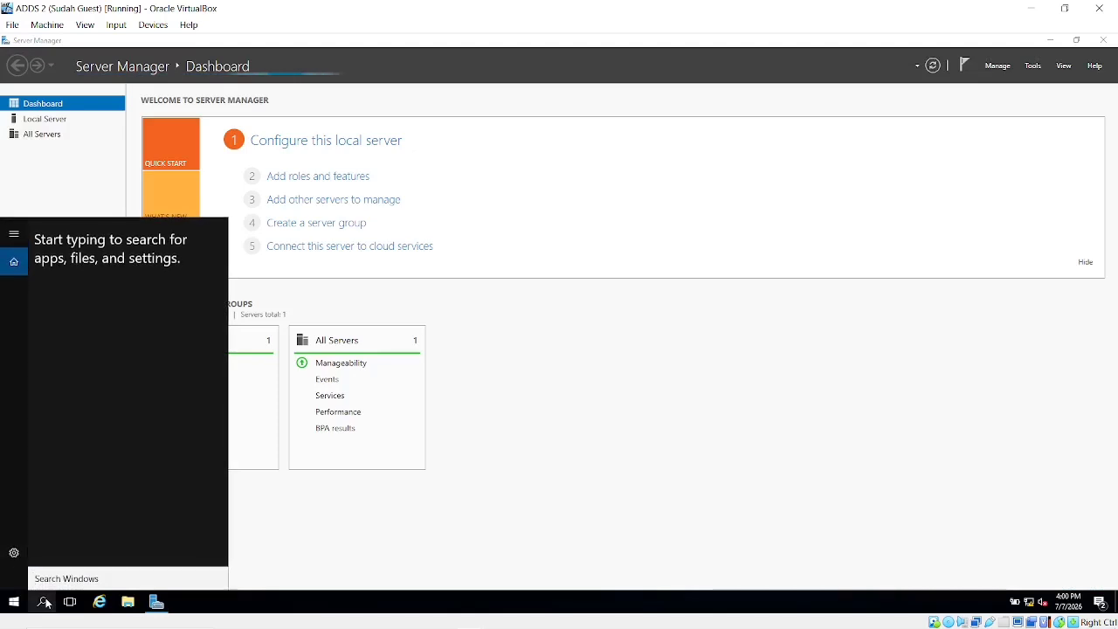
type("cmd")
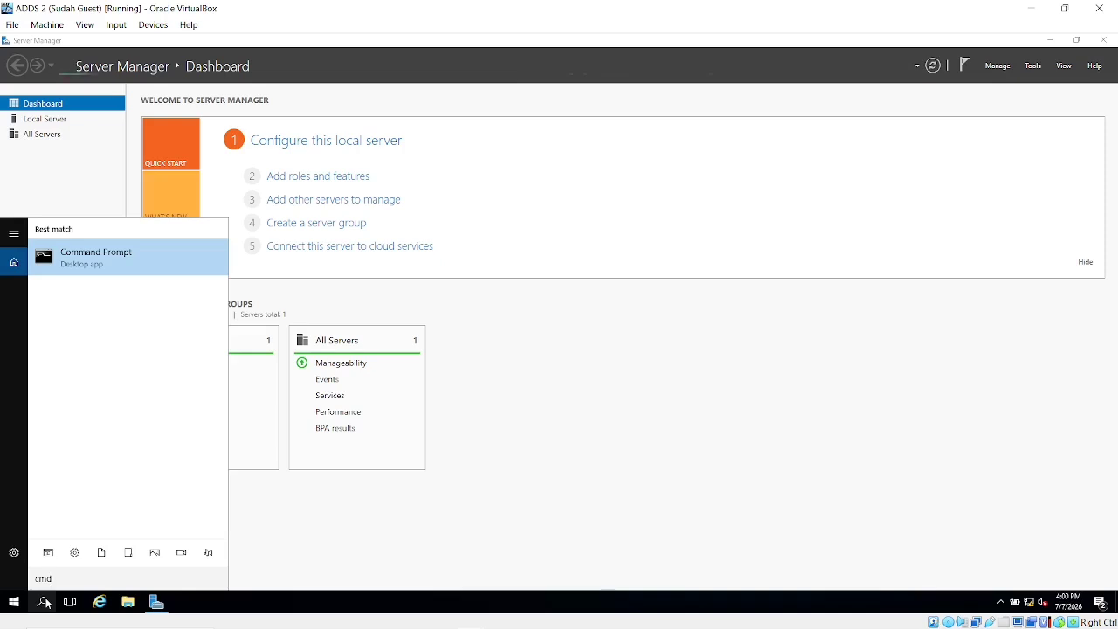
key("Return")
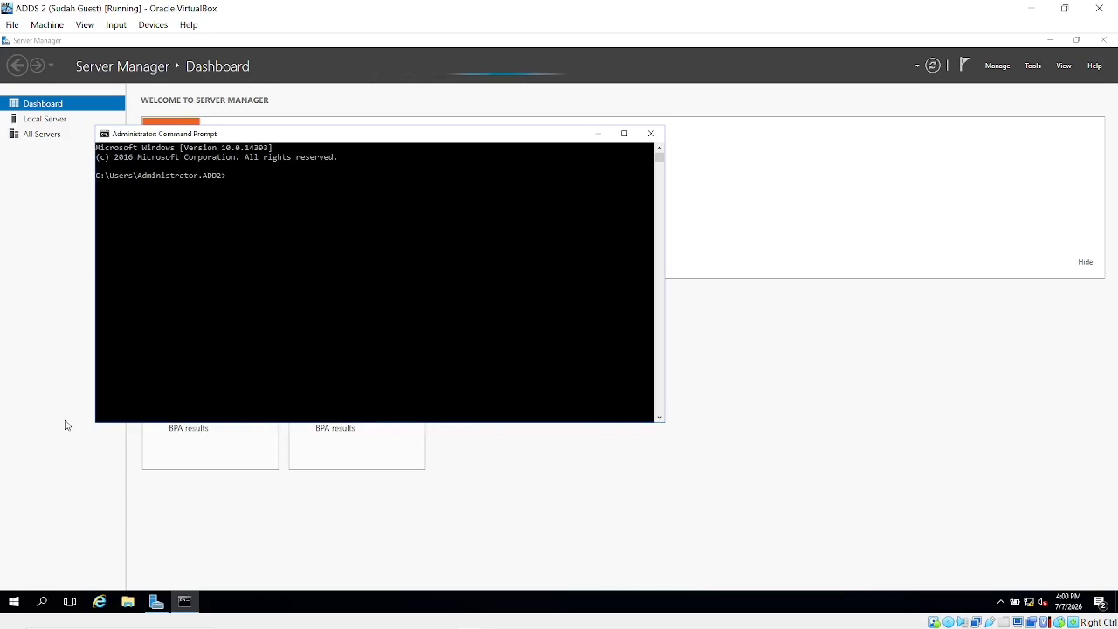
Step: Check DNS resolution of berkahabadi.com with nslookup, and close the Command Prompt
type("nslookup")
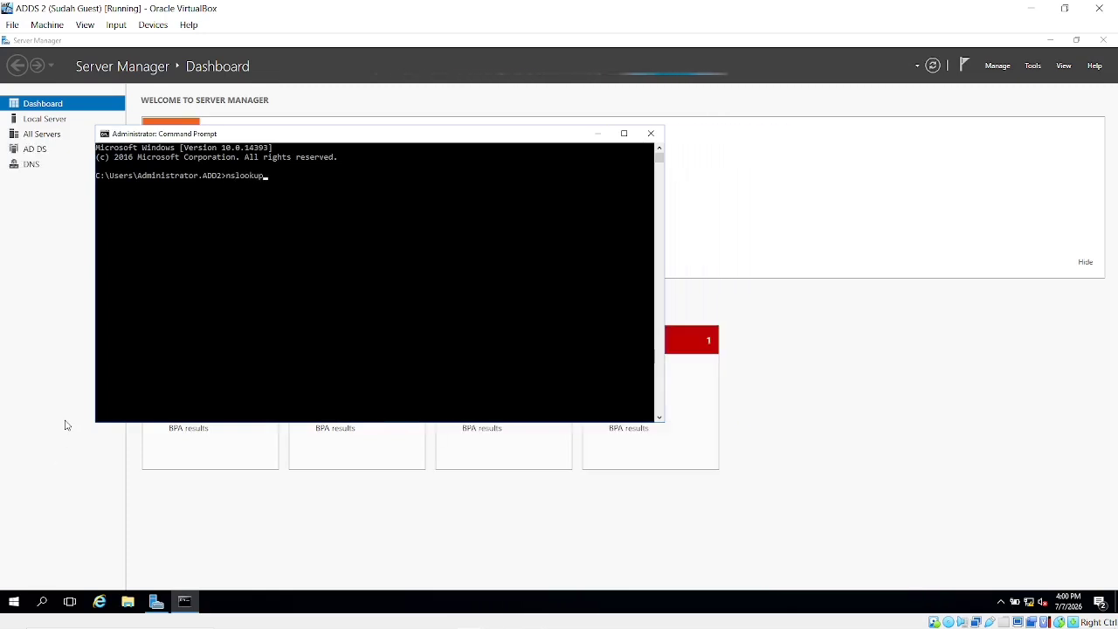
type(" b")
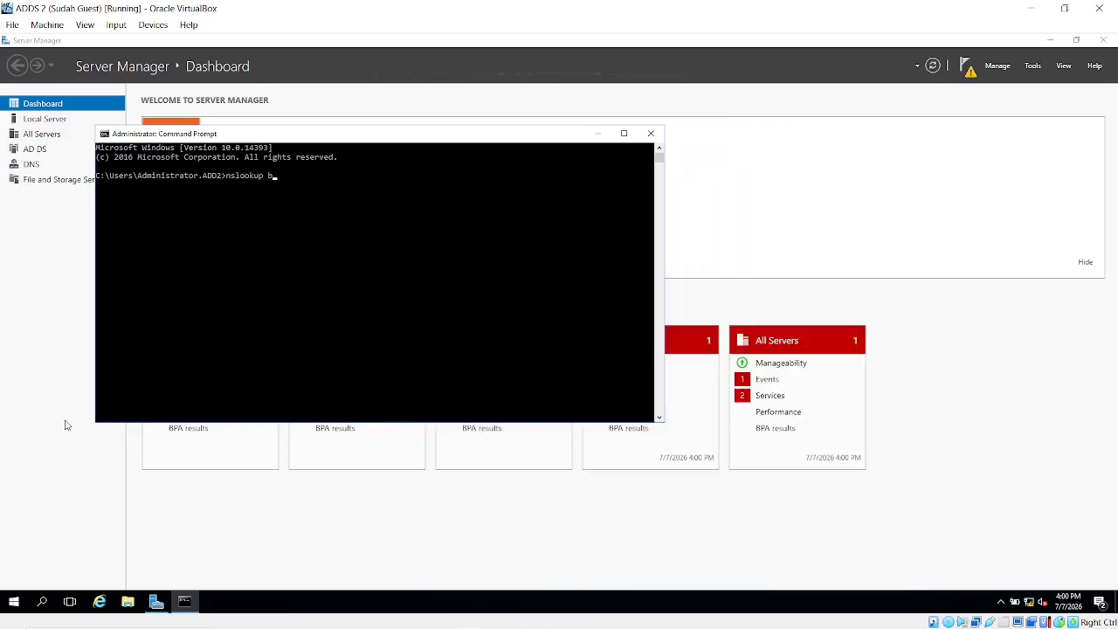
type("erkehabadi.com")
key("Return")
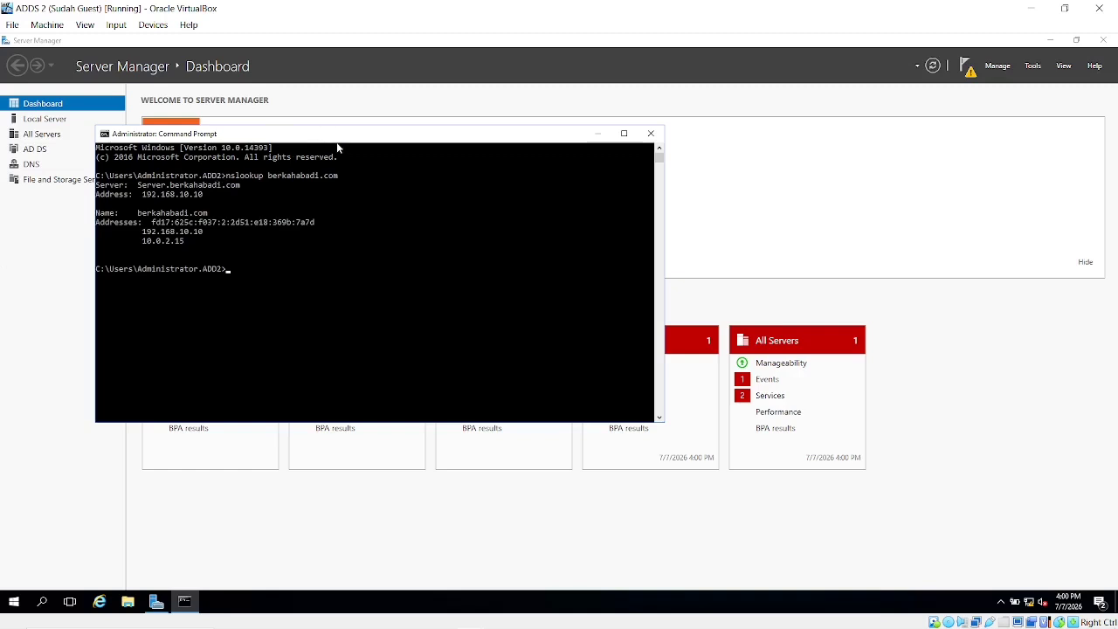
left_click(658, 129)
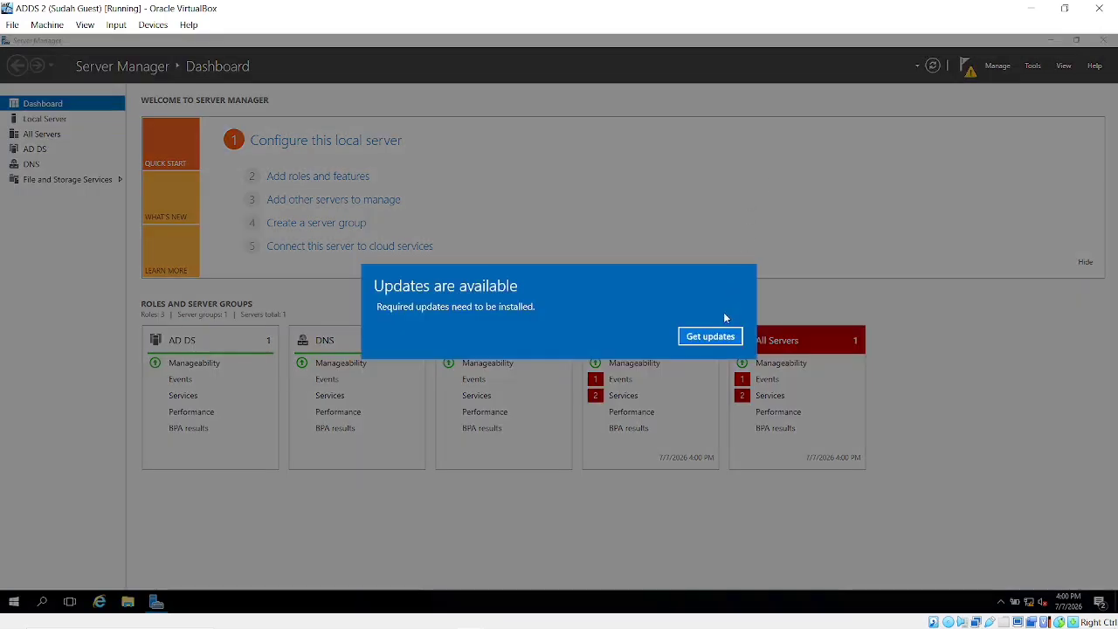
Step: Clear the required-updates notice without installing anything and start promoting this server to a domain controller
left_click(711, 338)
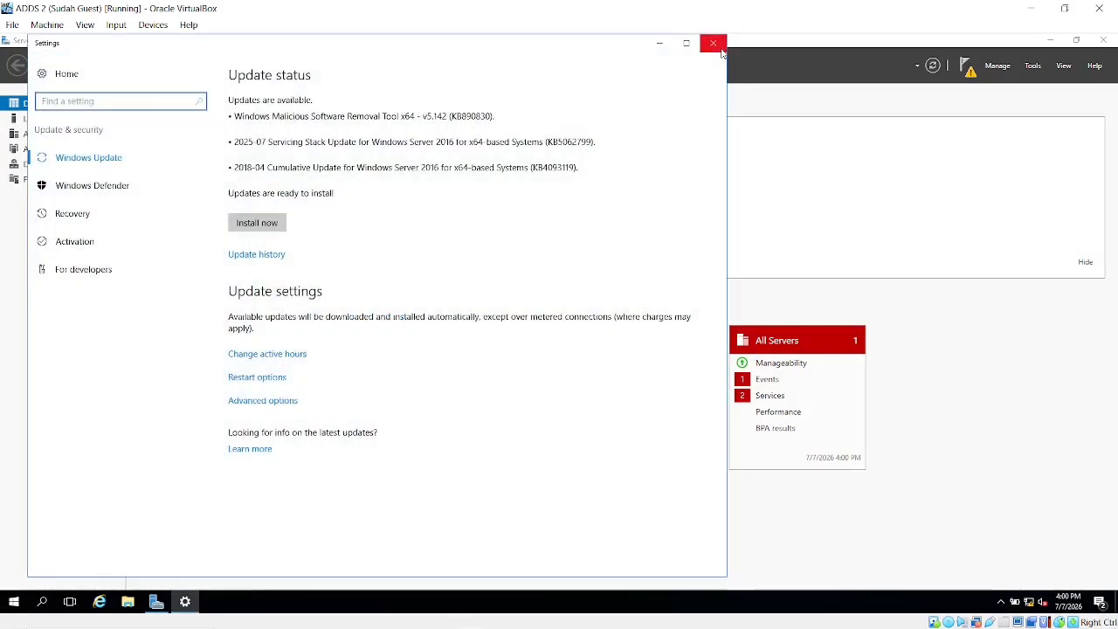
left_click(713, 43)
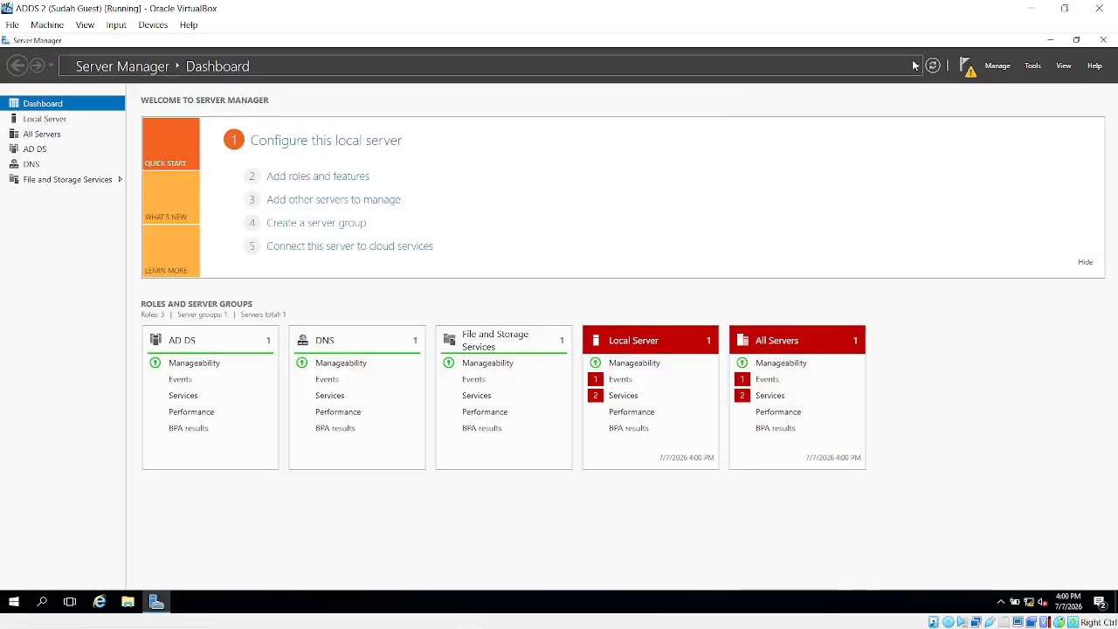
left_click(967, 67)
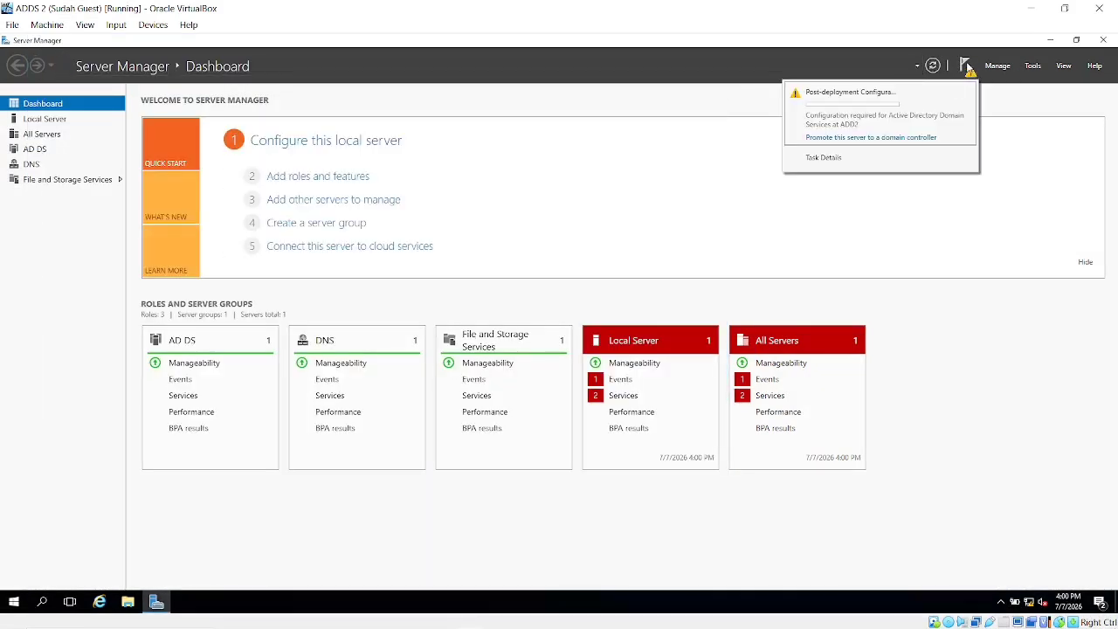
left_click(848, 138)
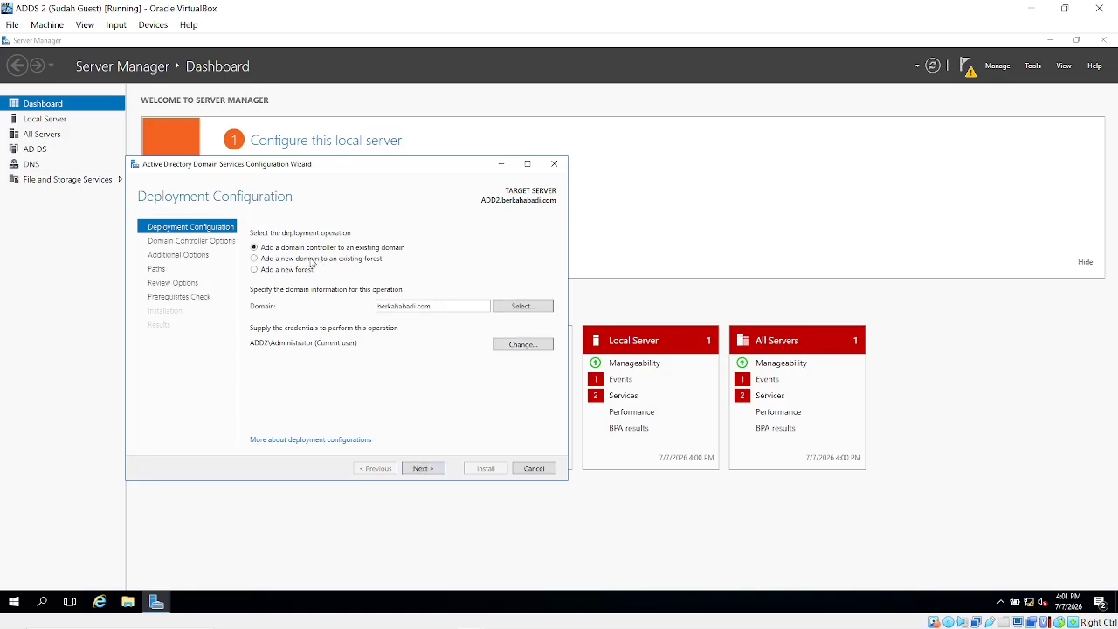
Step: Set the deployment to add a new Tree Domain named berkahjaya.com to the existing forest berkahabadi.com
left_click(310, 261)
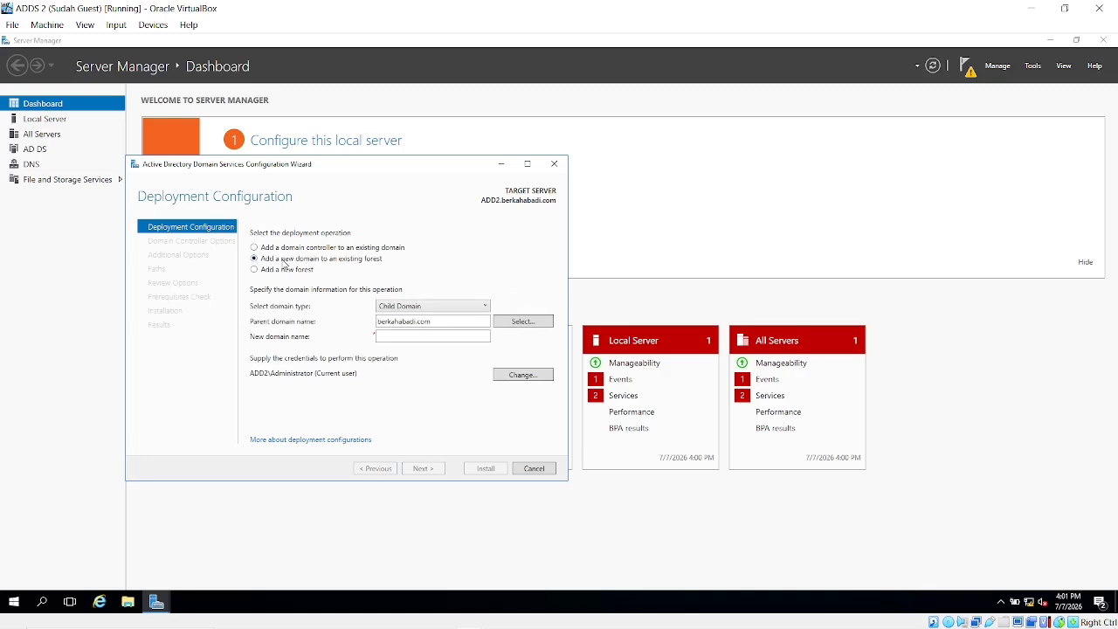
left_click(428, 307)
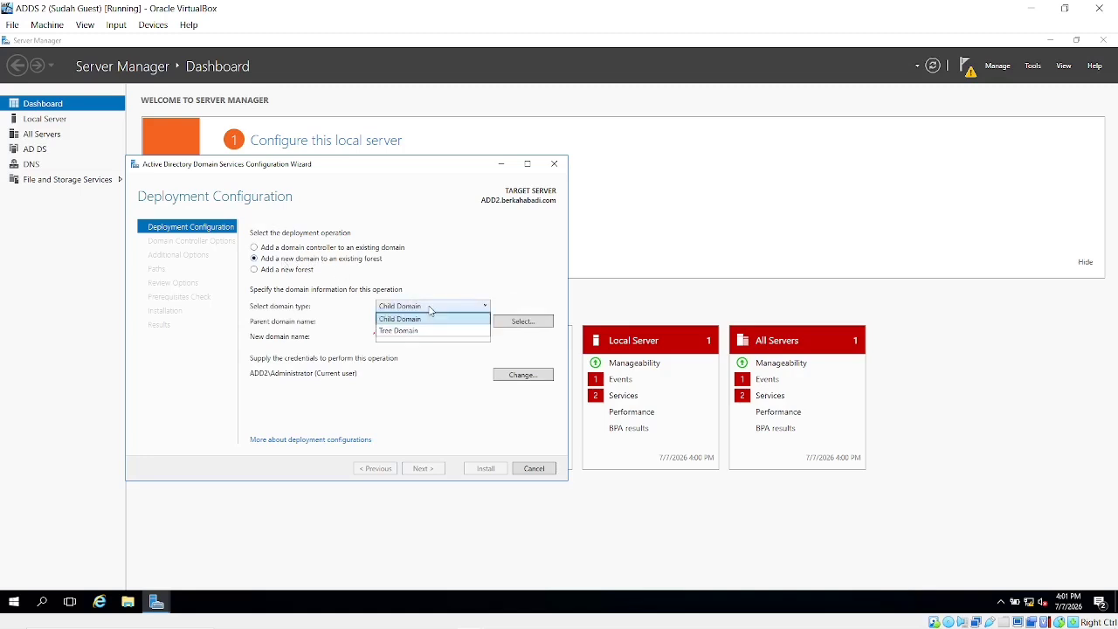
left_click(414, 332)
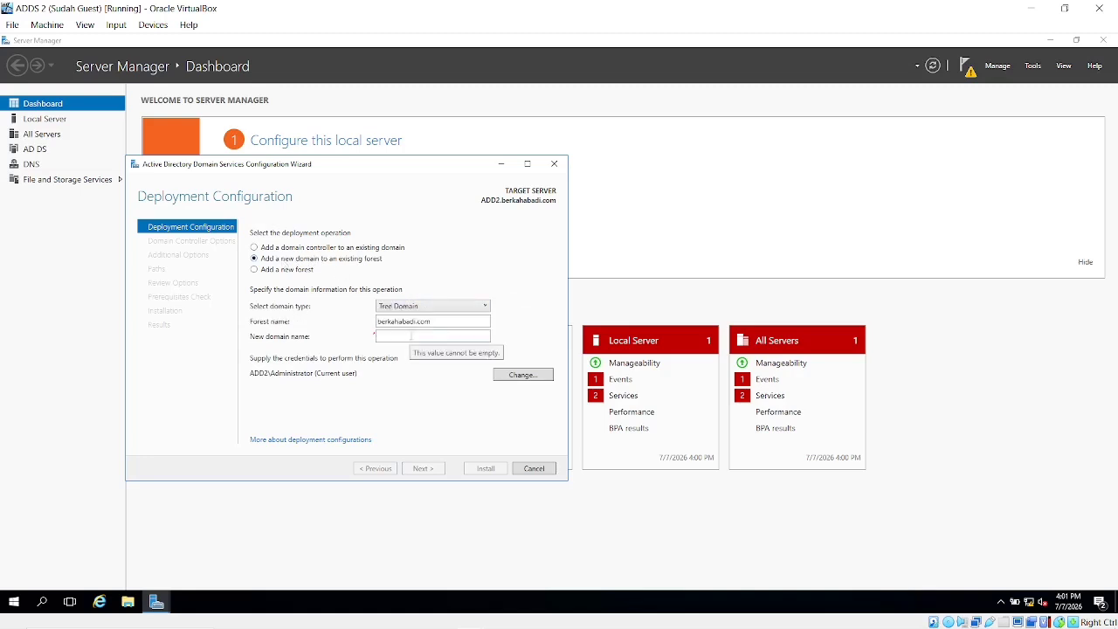
left_click(413, 337)
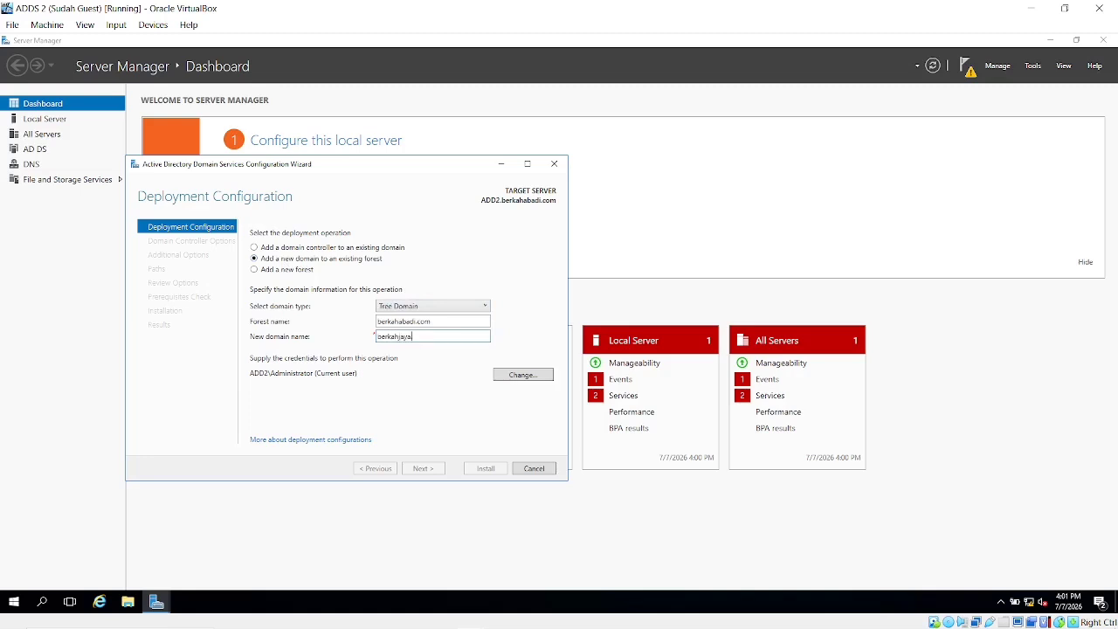
type("berkahjaya.com")
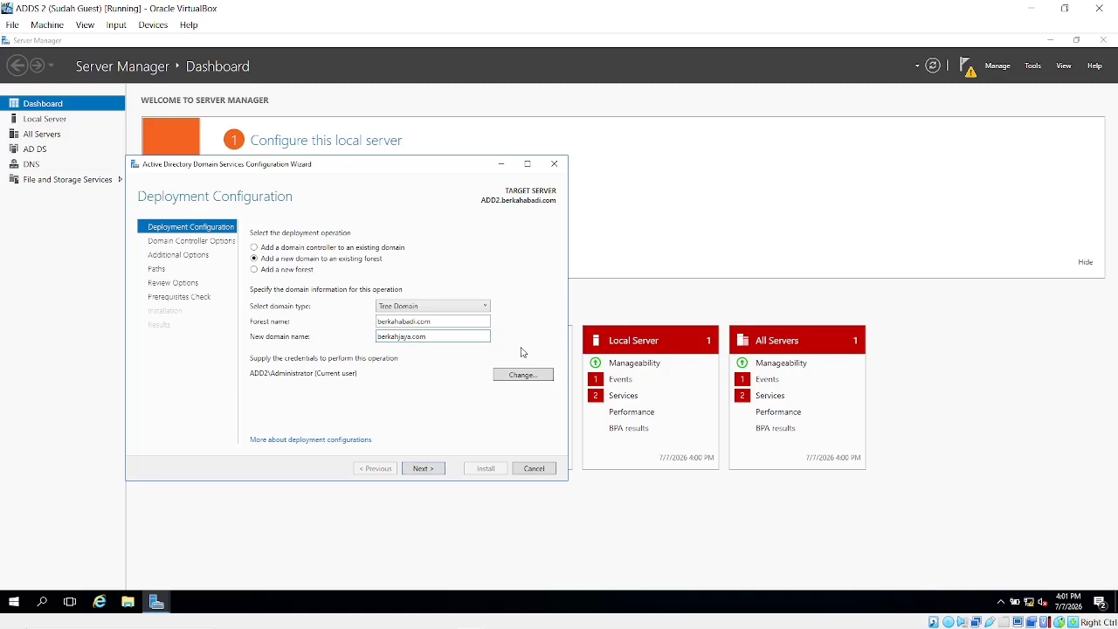
Step: Change the deployment credentials to the BERKAHABADI domain's administrator account, entering the account password
left_click(523, 377)
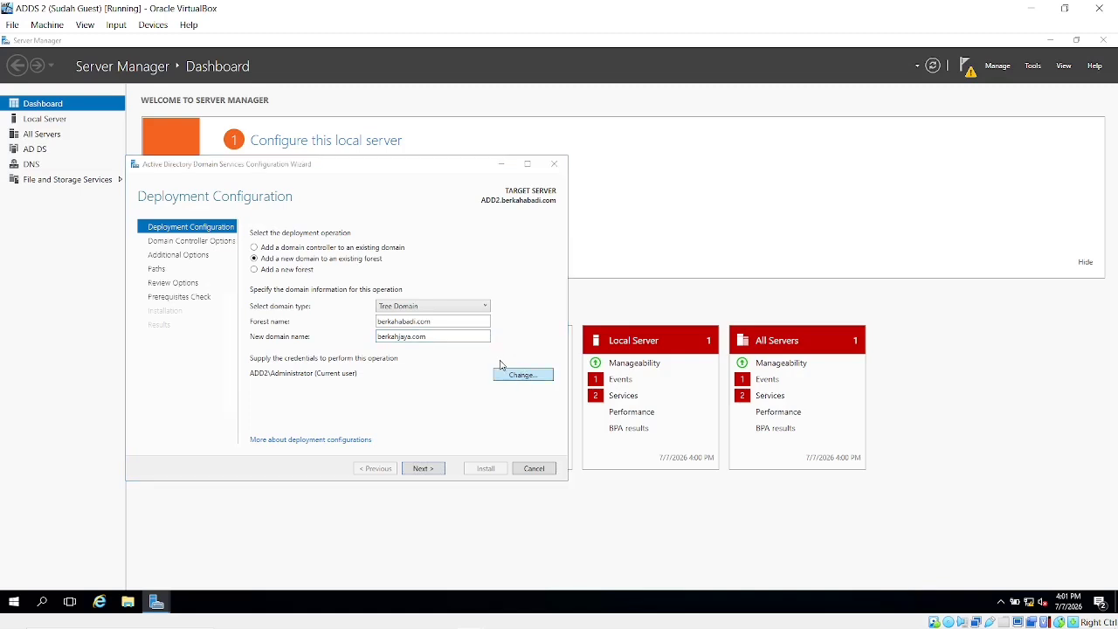
type("adm")
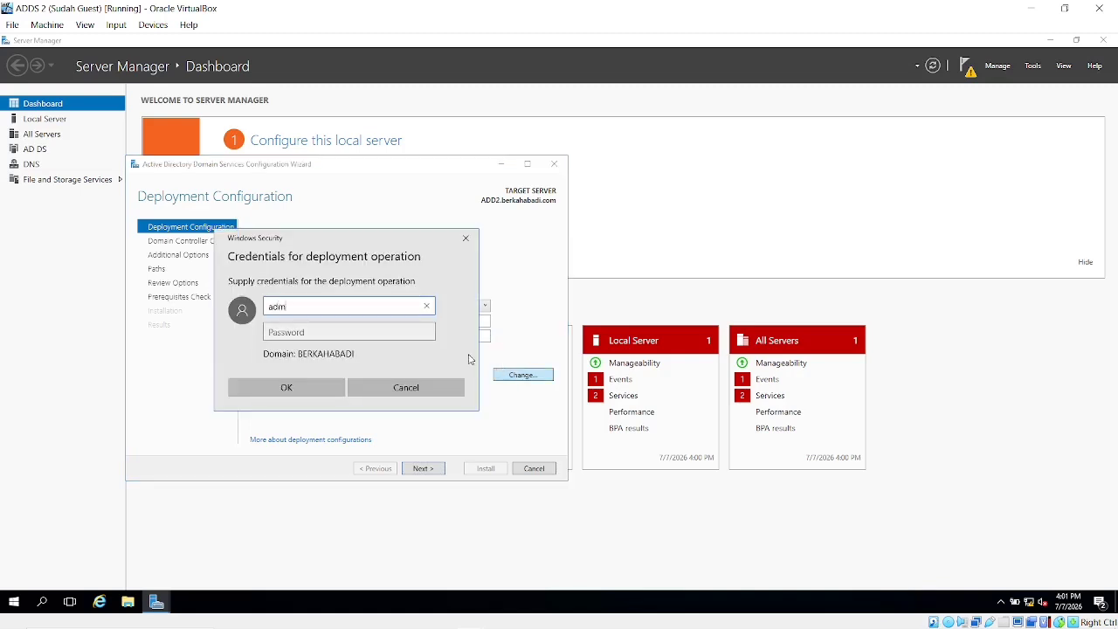
type("inistrator")
left_click(367, 338)
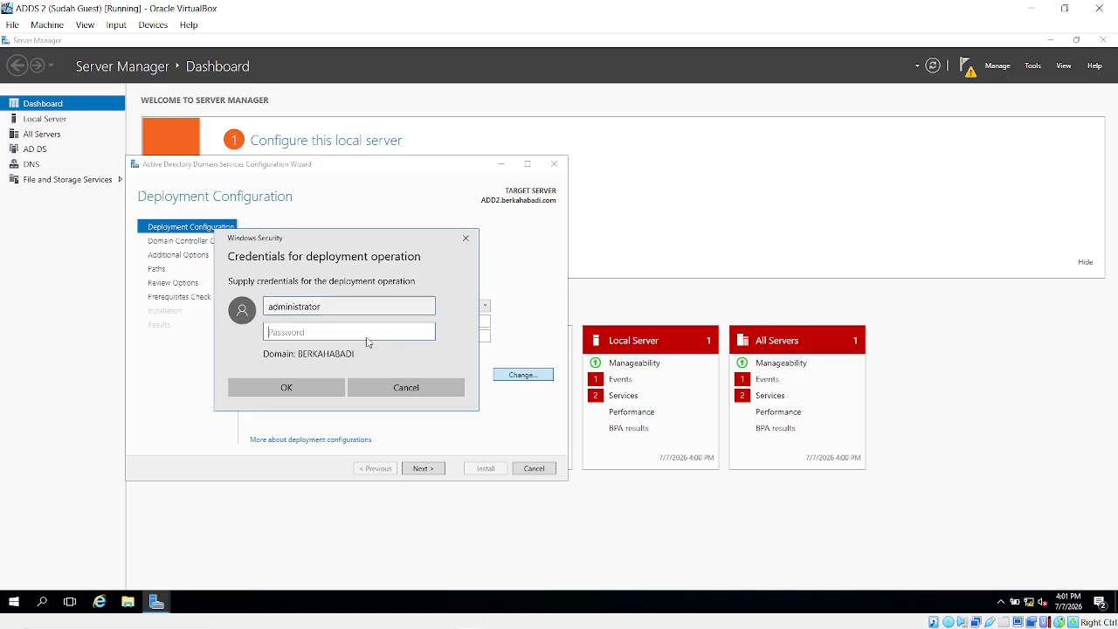
type("P••••••••")
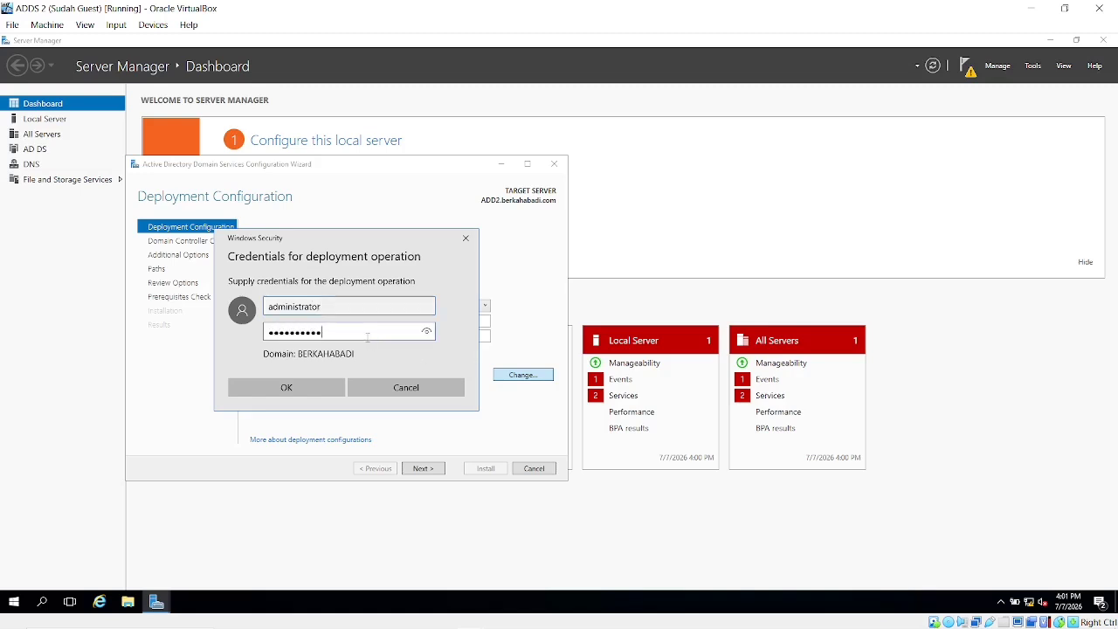
left_click(310, 390)
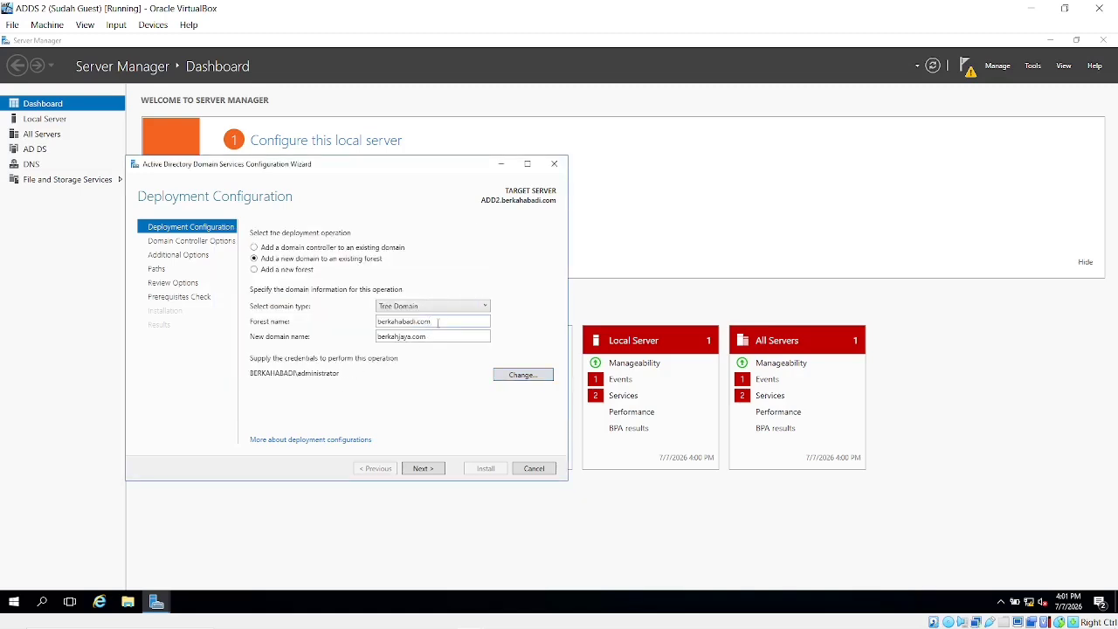
Step: Check the server's computer name and domain membership in the System information of Control Panel, and close it
left_click(43, 603)
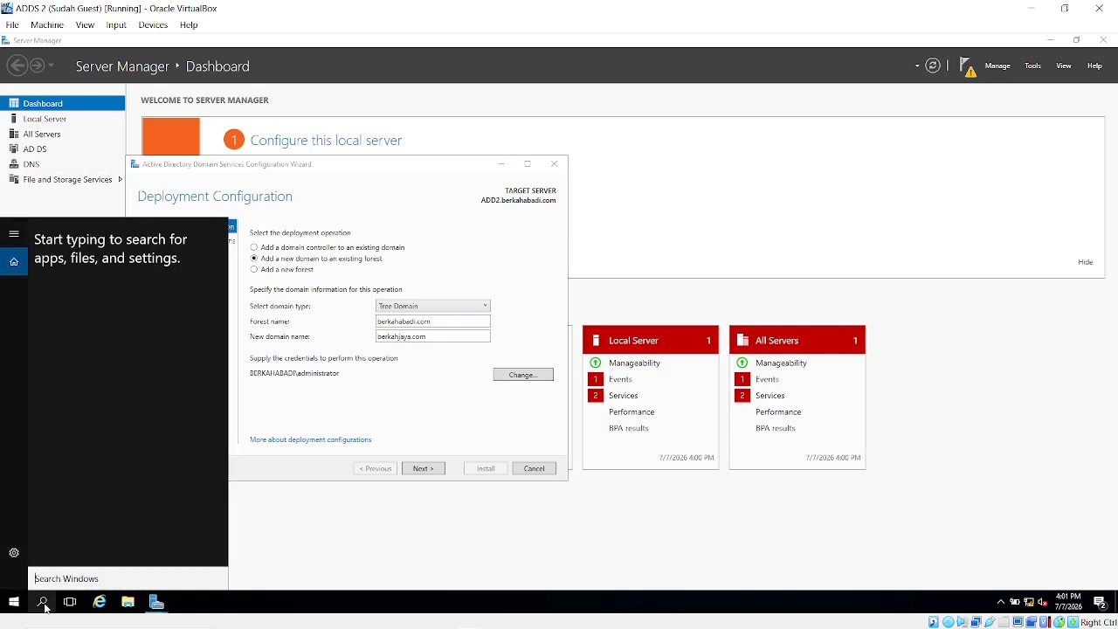
type("contr")
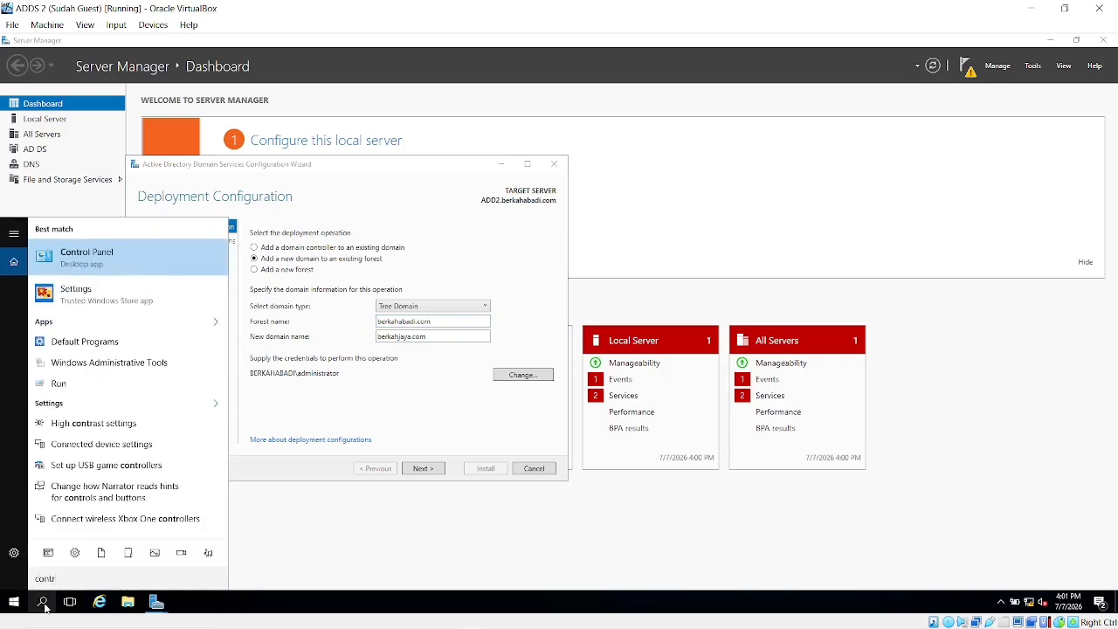
left_click(43, 603)
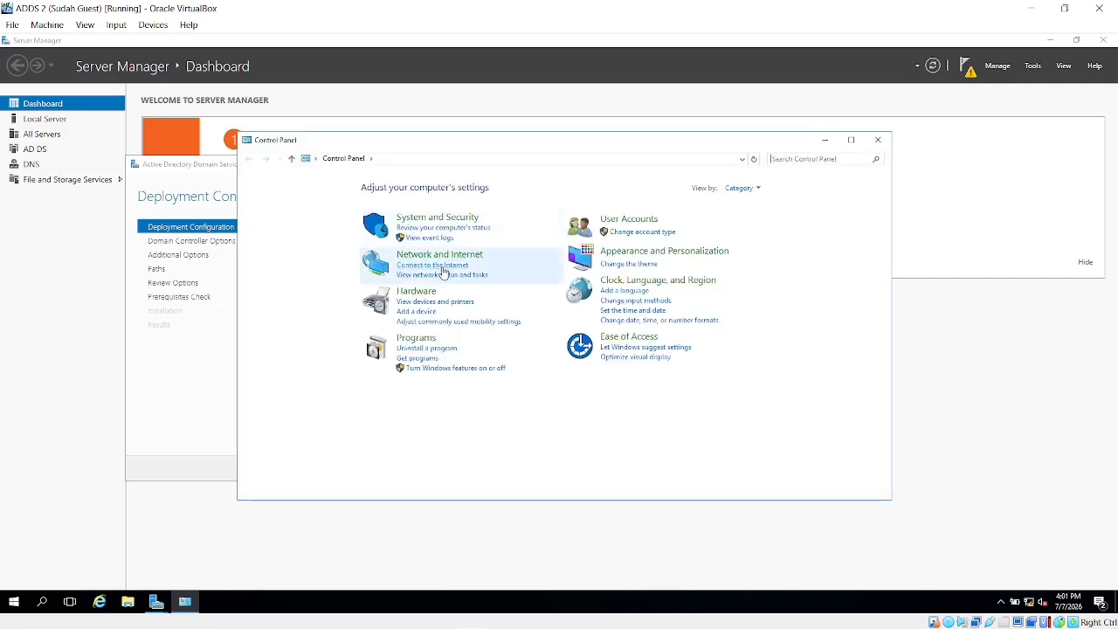
left_click(455, 220)
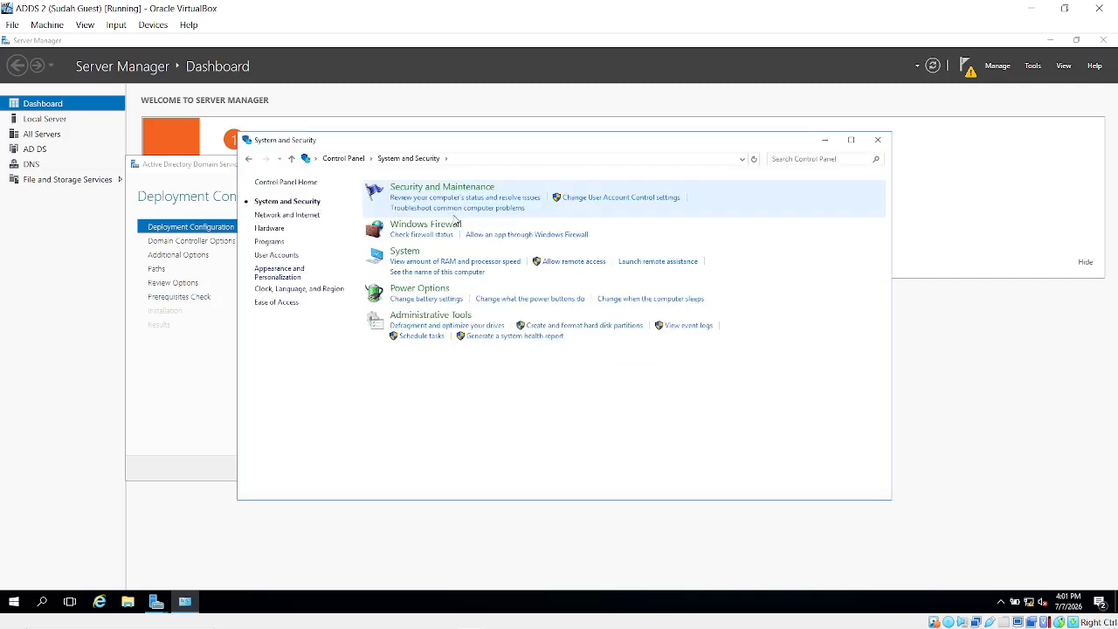
left_click(403, 256)
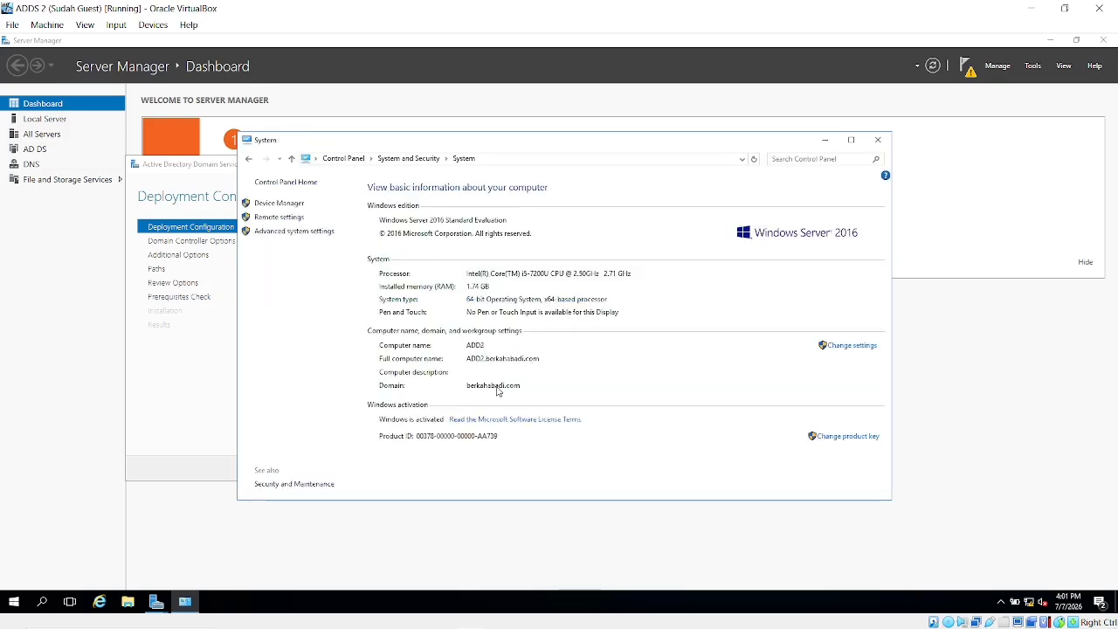
left_click(878, 139)
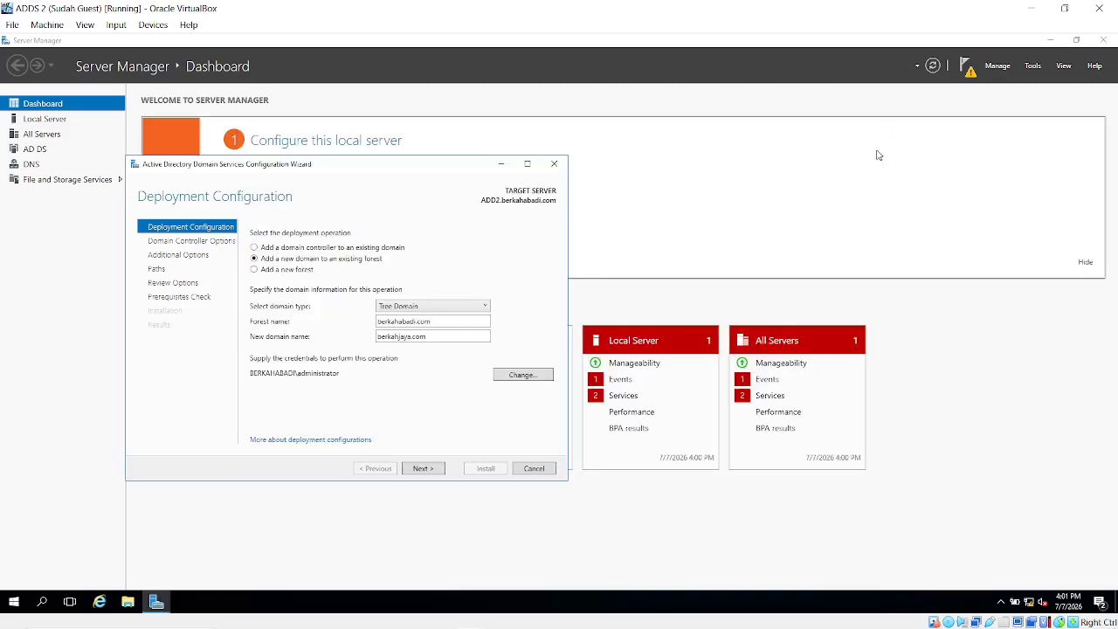
Step: Accept the deployment configuration and continue to the domain controller options
left_click(421, 469)
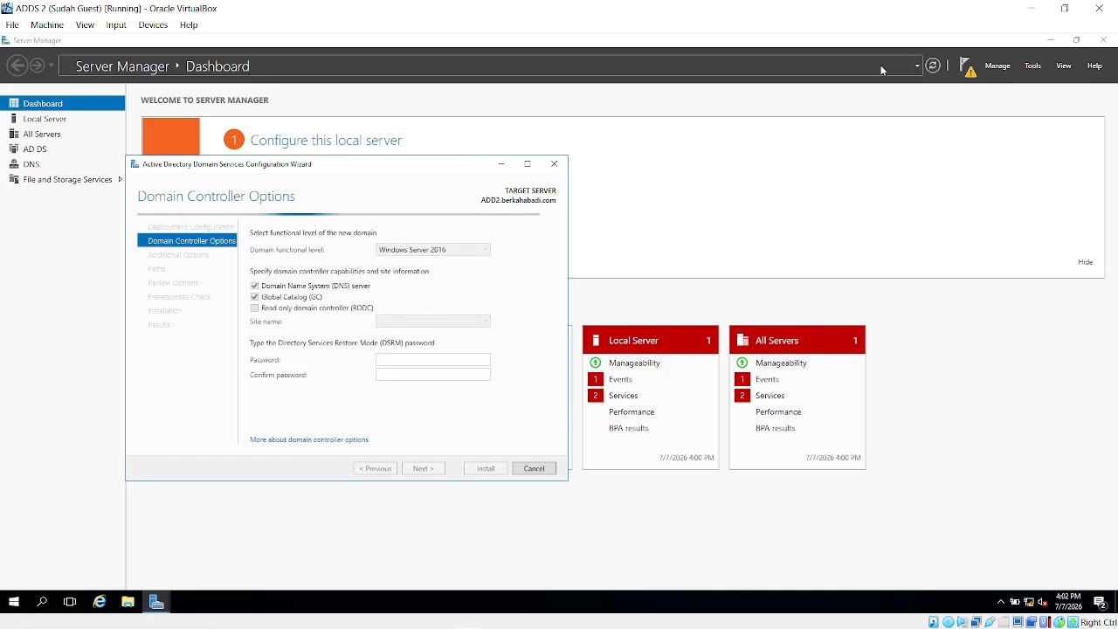
left_click(1032, 6)
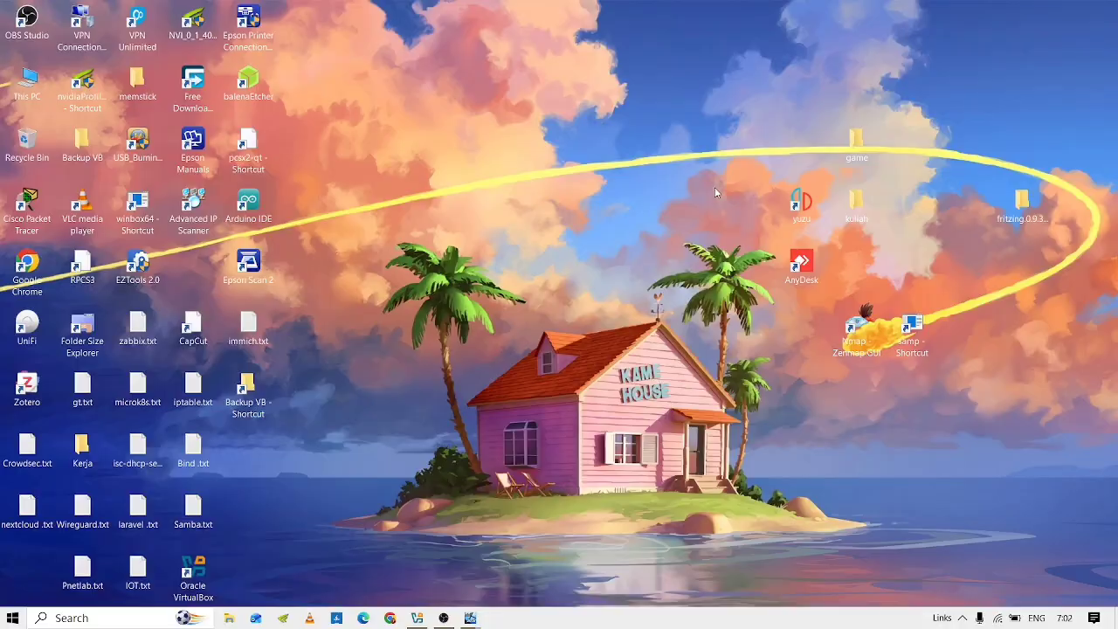
key("alt+Tab")
key("alt+Tab")
key("alt+shift+Tab")
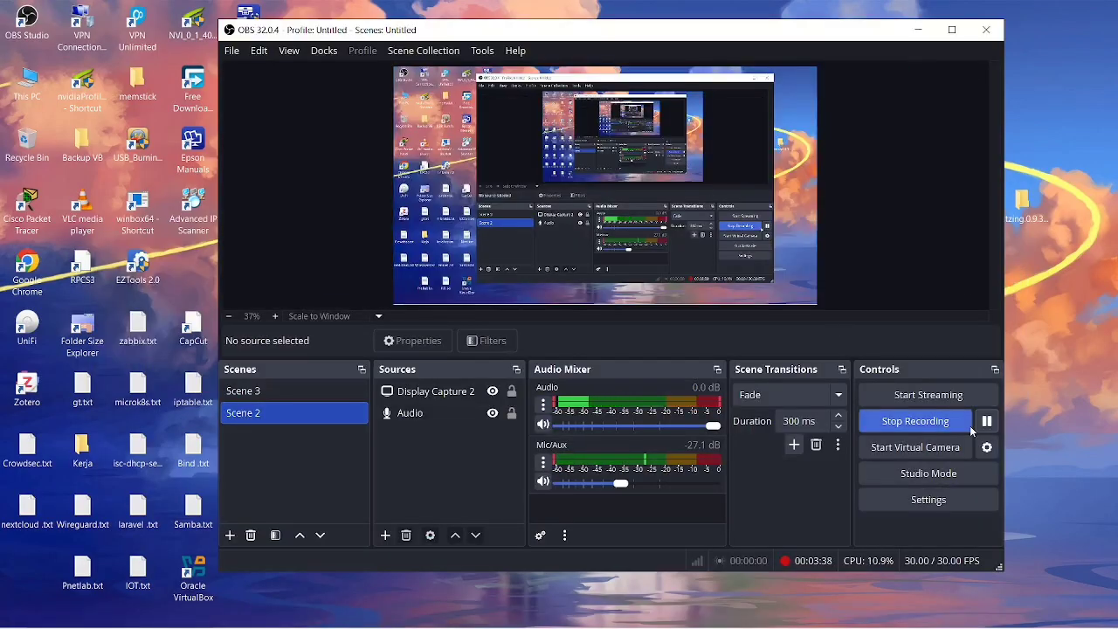
key("alt+Tab")
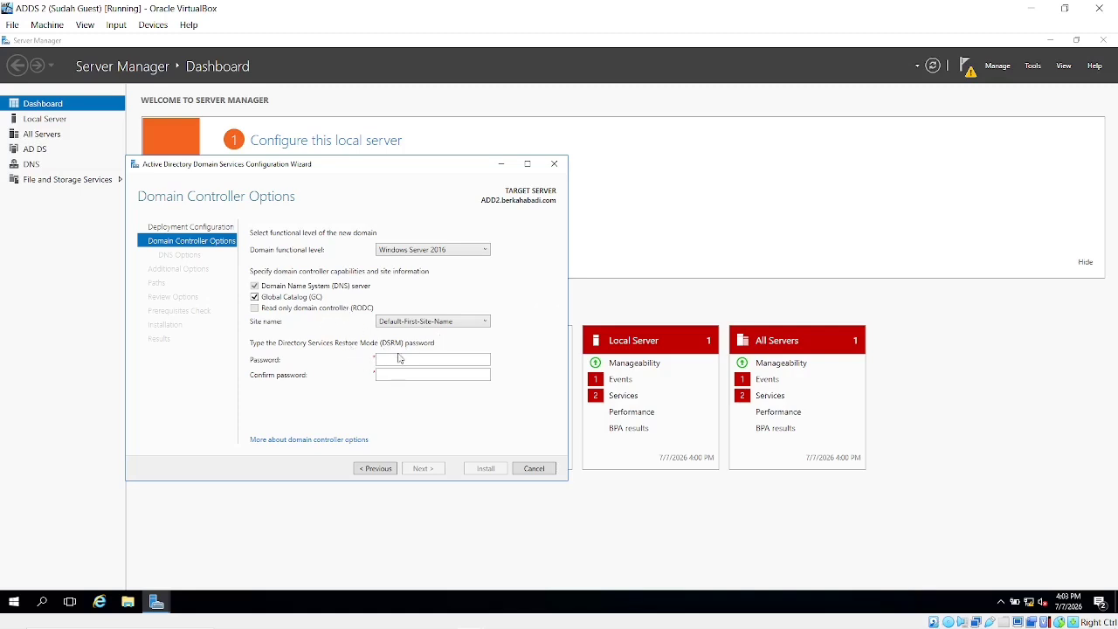
Step: Enter and confirm the Directory Services Restore Mode password, and continue past the DNS options to the additional options
left_click(400, 360)
left_click(431, 375)
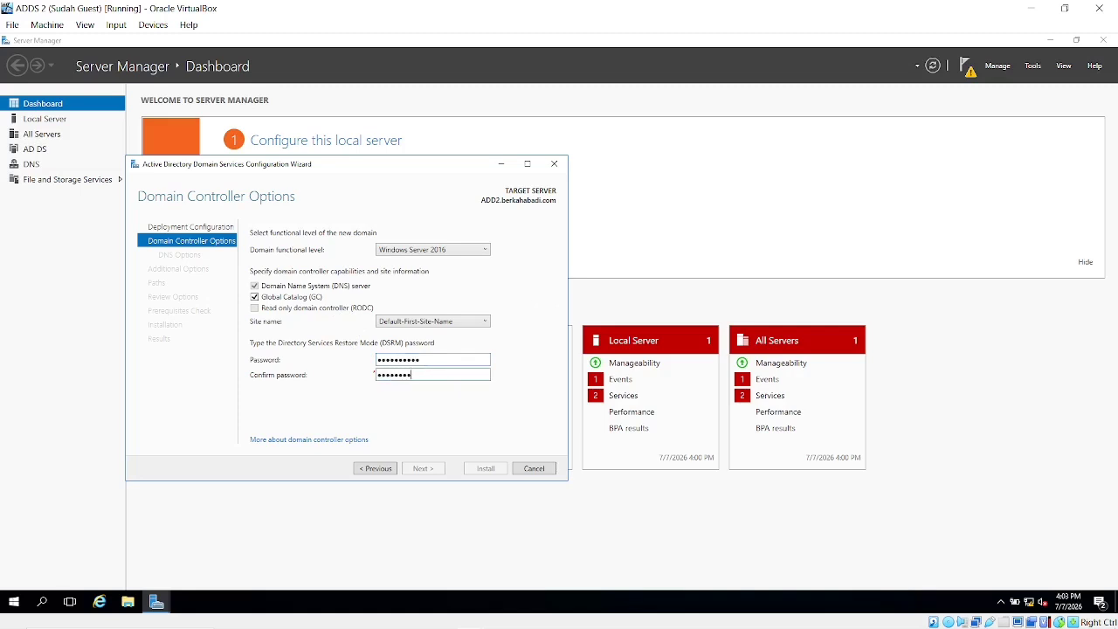
type("••••••••••")
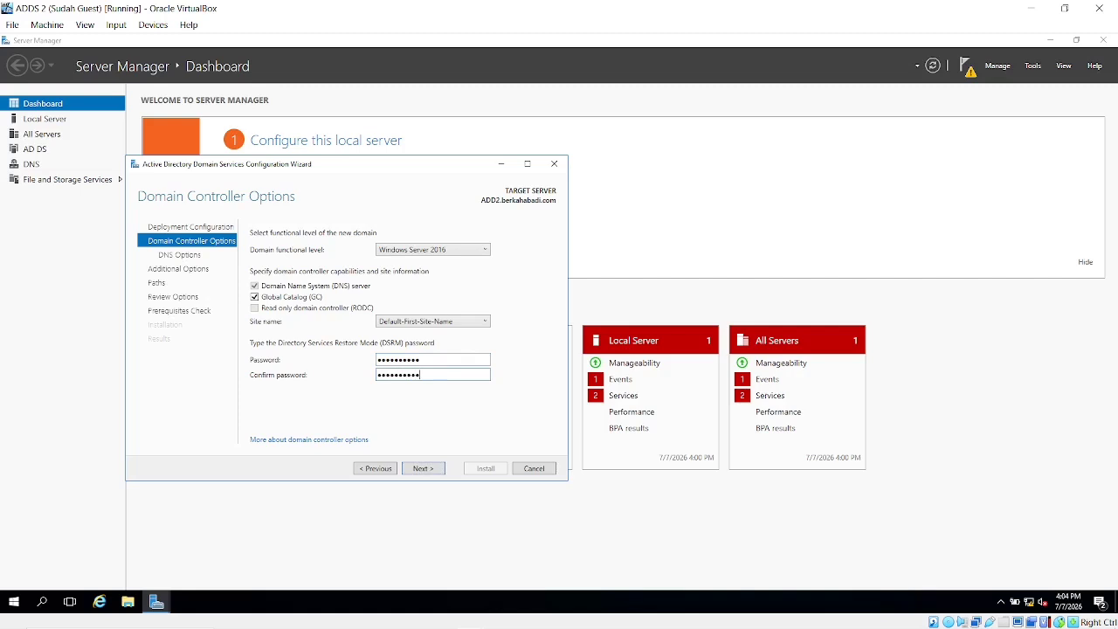
left_click(423, 469)
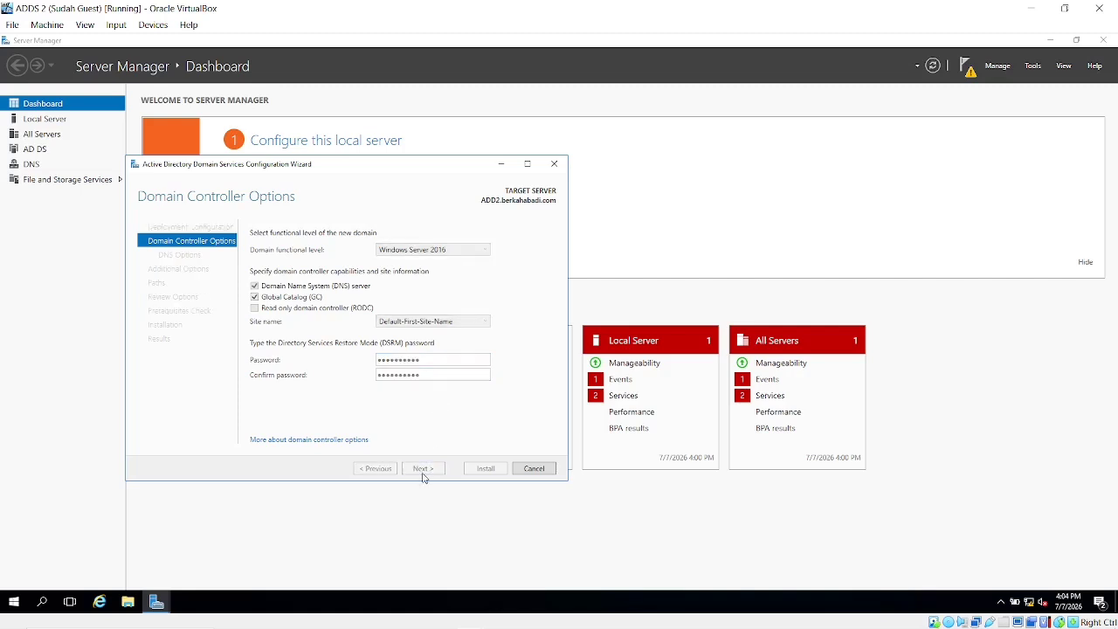
left_click(422, 470)
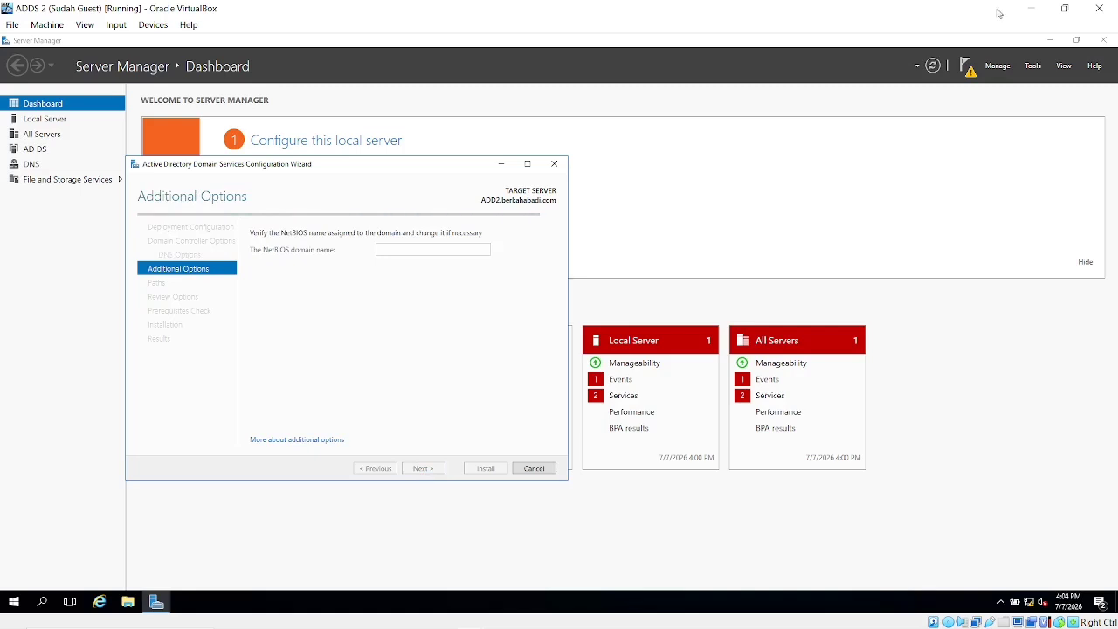
left_click(1030, 8)
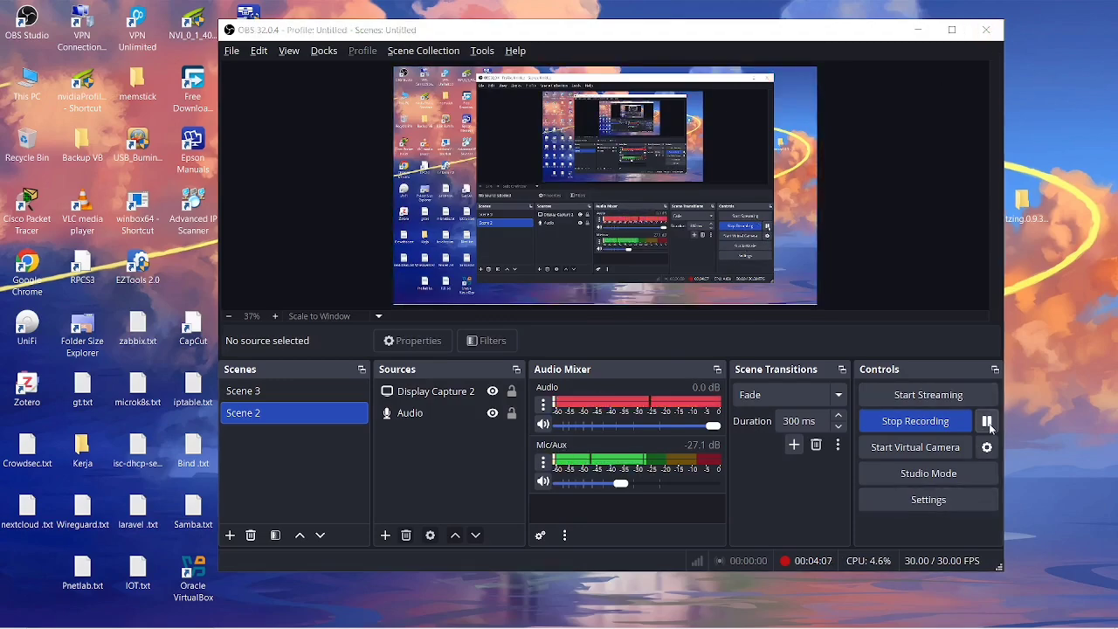
key("alt+Tab")
key("alt+Tab")
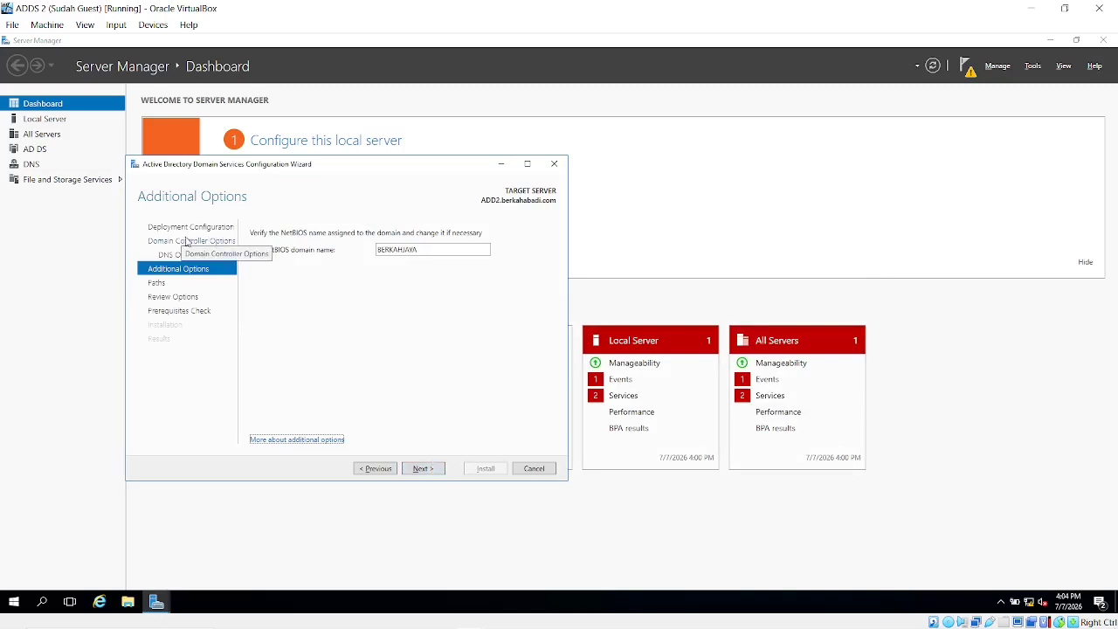
Step: Accept the BERKAHJAYA NetBIOS name, the default AD DS folder paths and the reviewed options, continuing to the prerequisites check
left_click(418, 469)
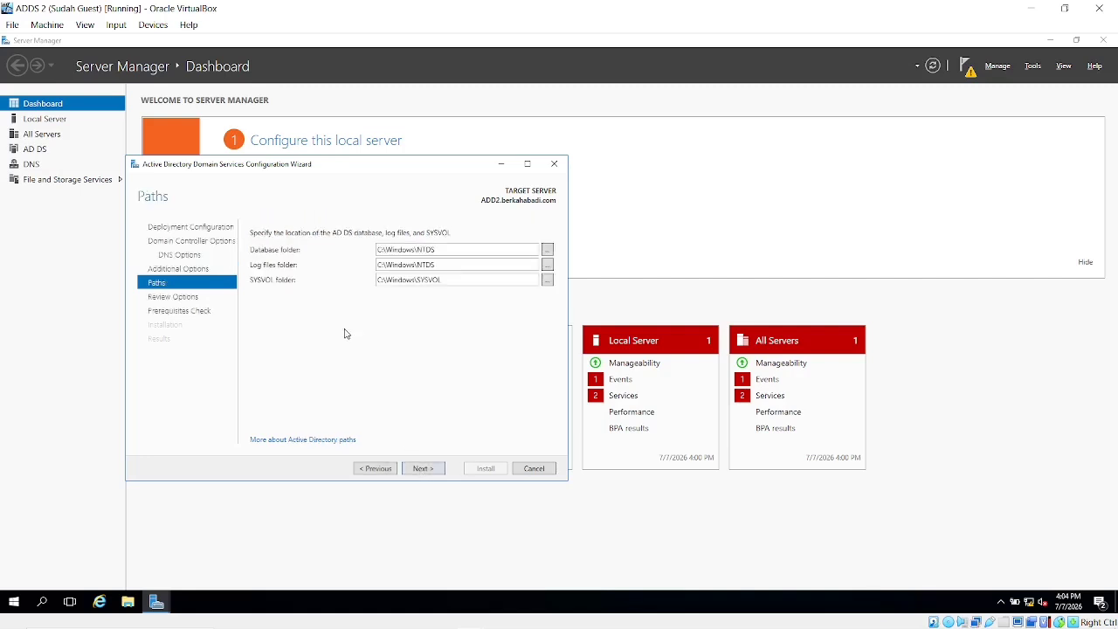
left_click(419, 476)
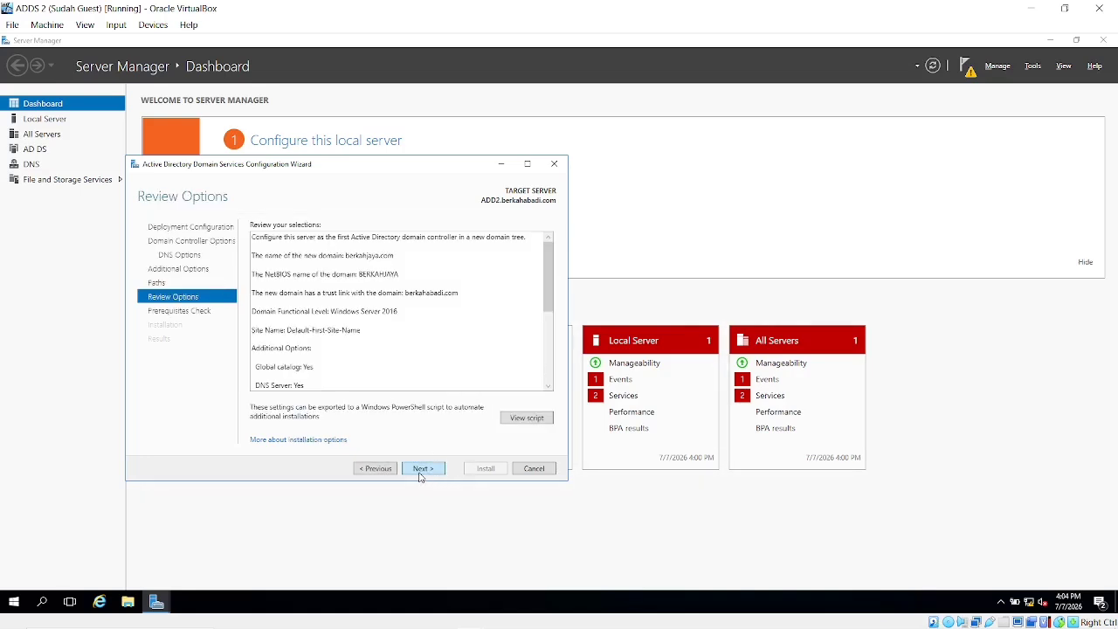
left_click(419, 472)
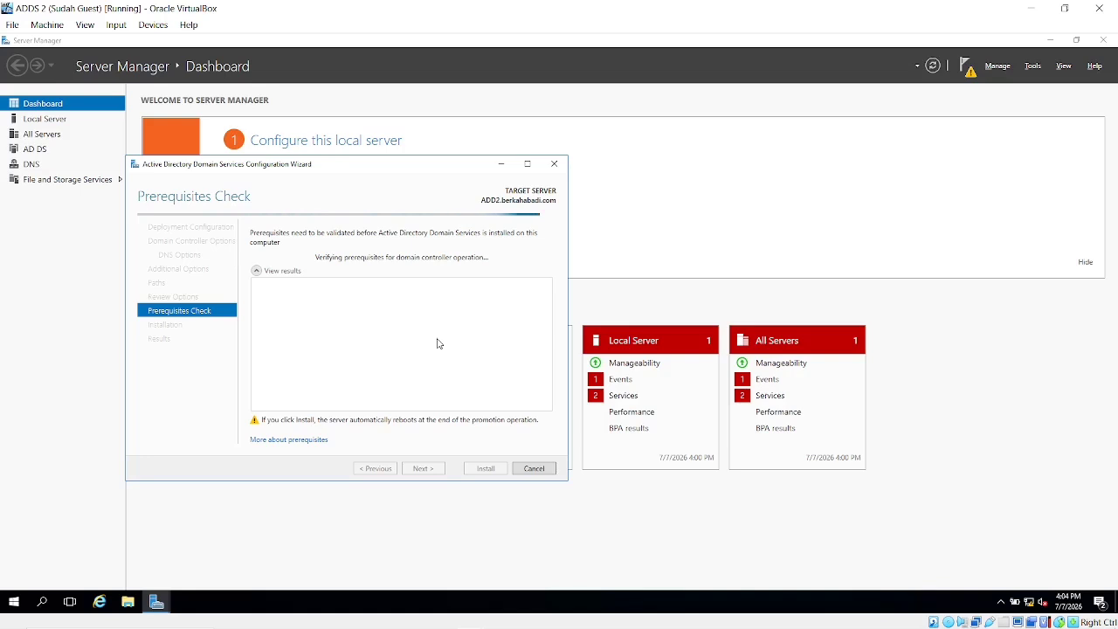
left_click(1035, 9)
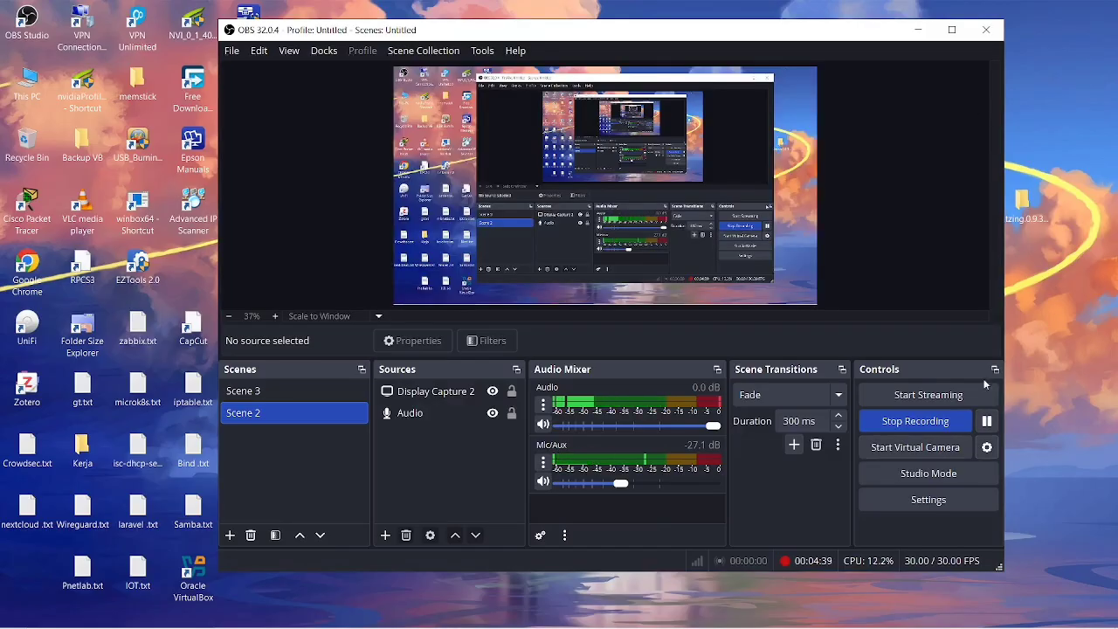
key("alt+Tab")
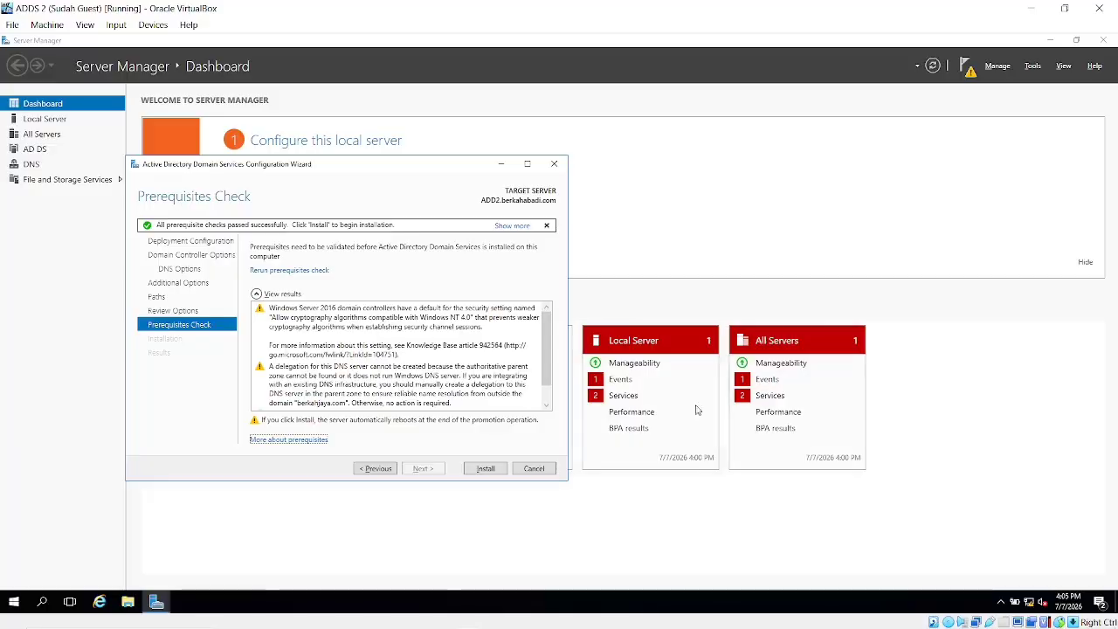
Step: Start the installation of the berkahjaya.com domain controller
left_click(485, 469)
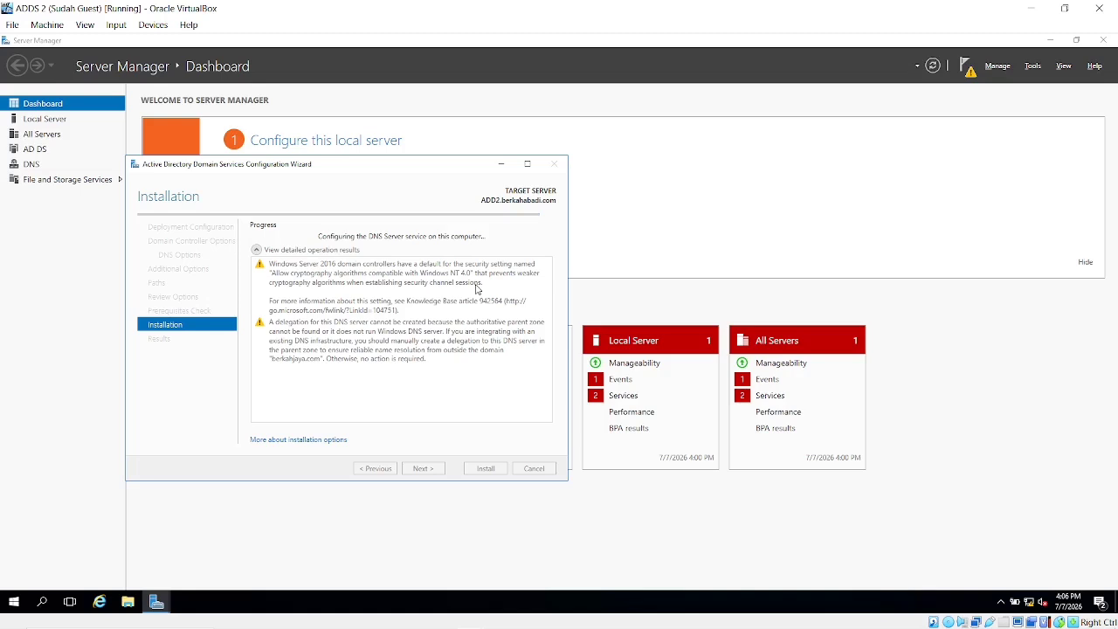
Step: Switch to the ADDS virtual machine and dismiss its mouse integration and keyboard capture notices
left_click(1031, 8)
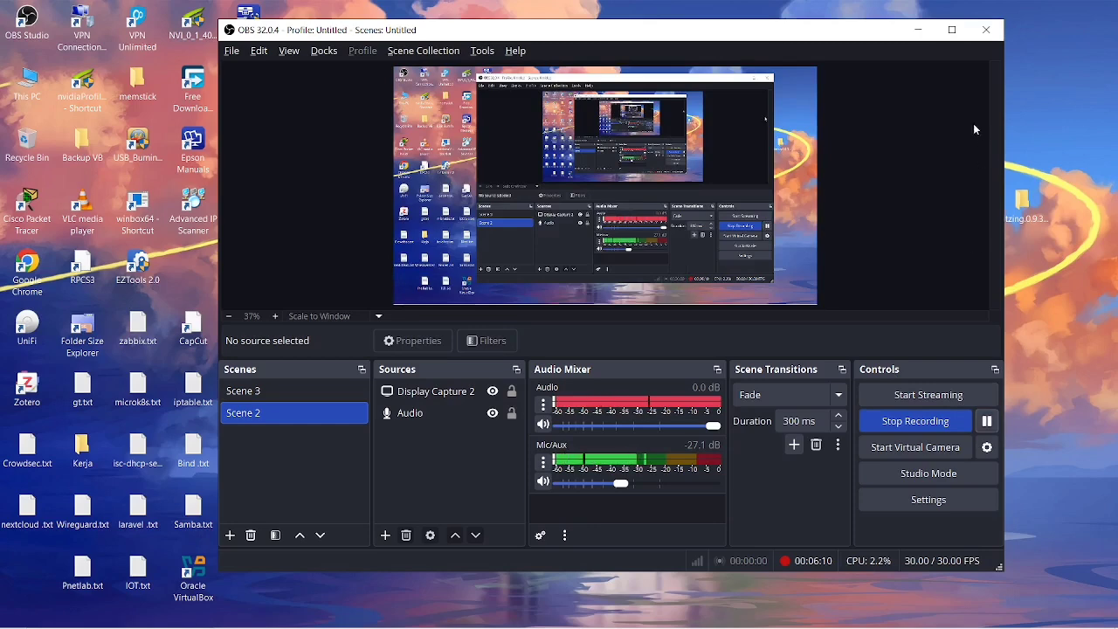
left_click(917, 29)
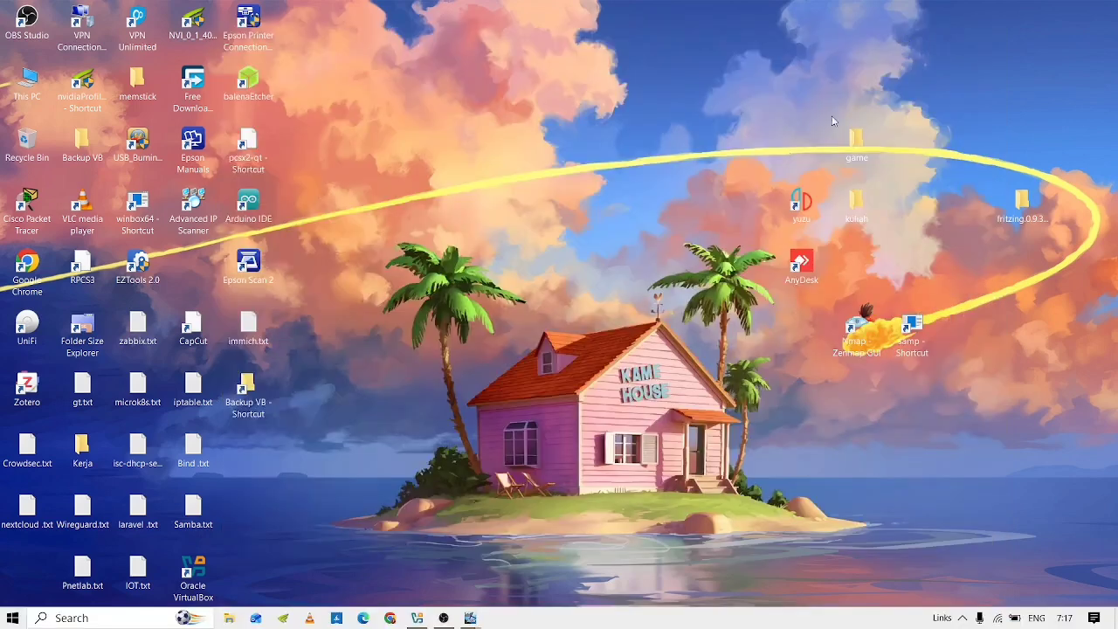
key("alt+Tab")
key("alt+shift+Tab")
key("alt+Tab")
key("alt+Tab")
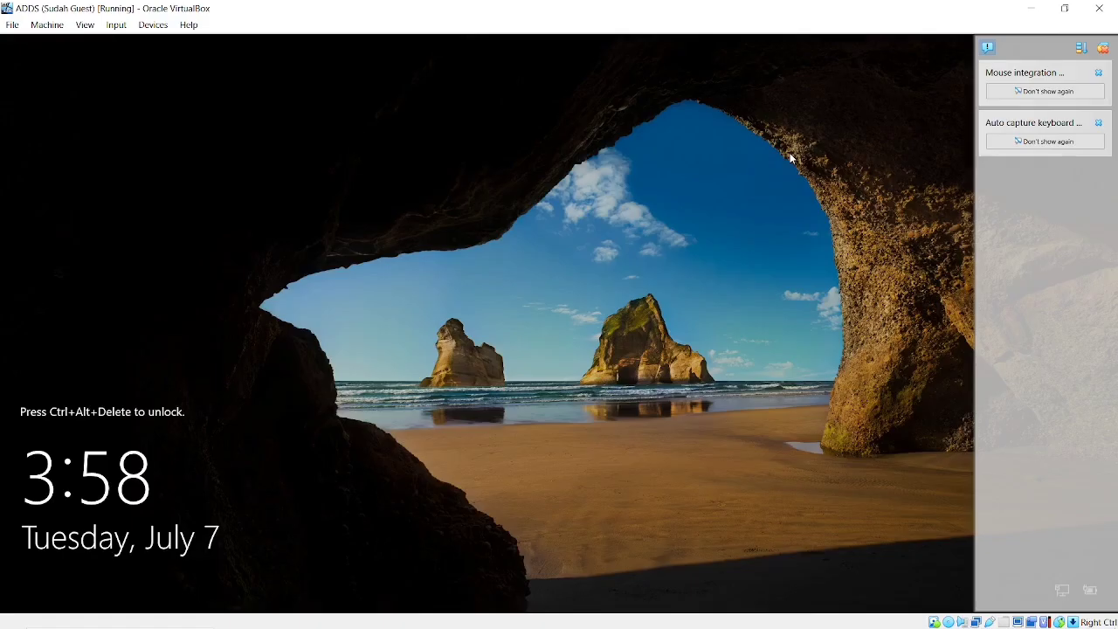
left_click(1103, 49)
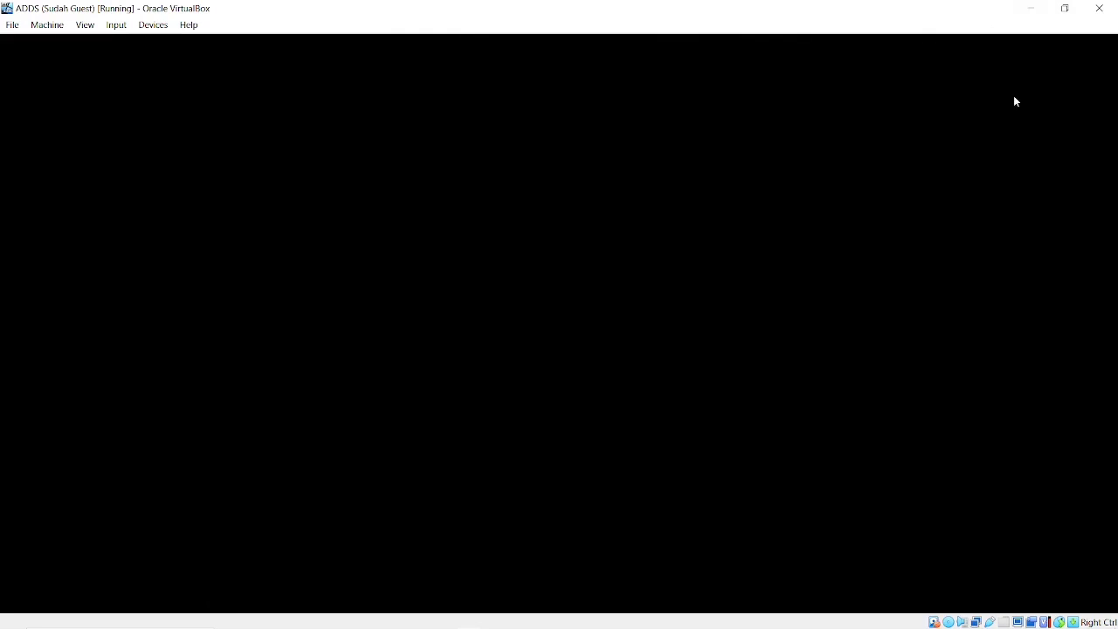
left_click(1033, 8)
key("alt+Tab")
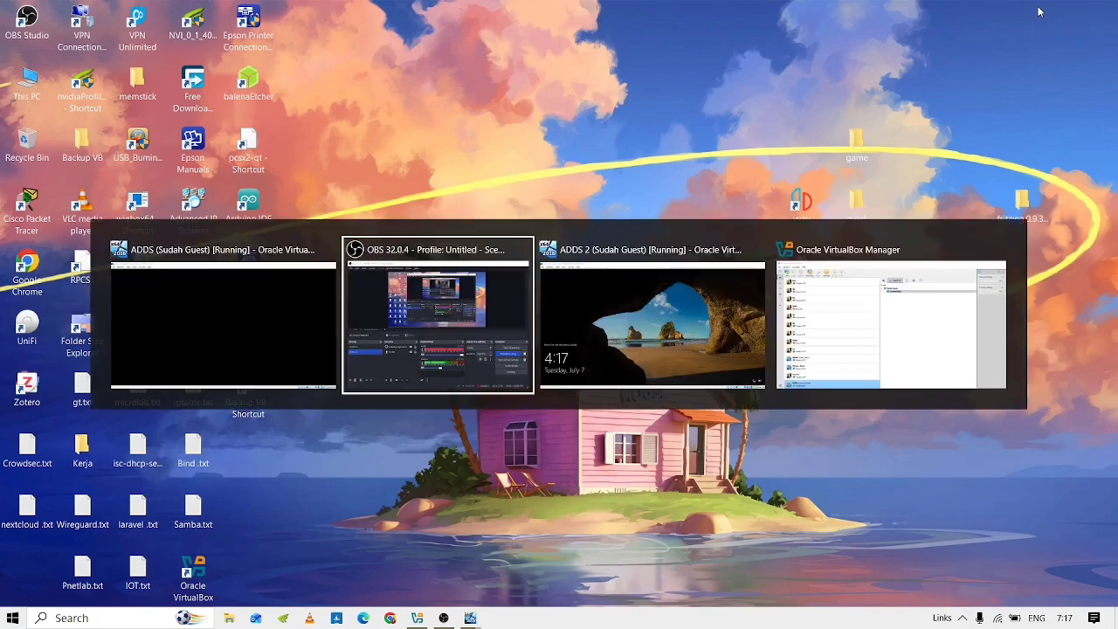
key("alt+Tab")
key("alt+Tab")
key("alt+Tab")
key("alt+Tab")
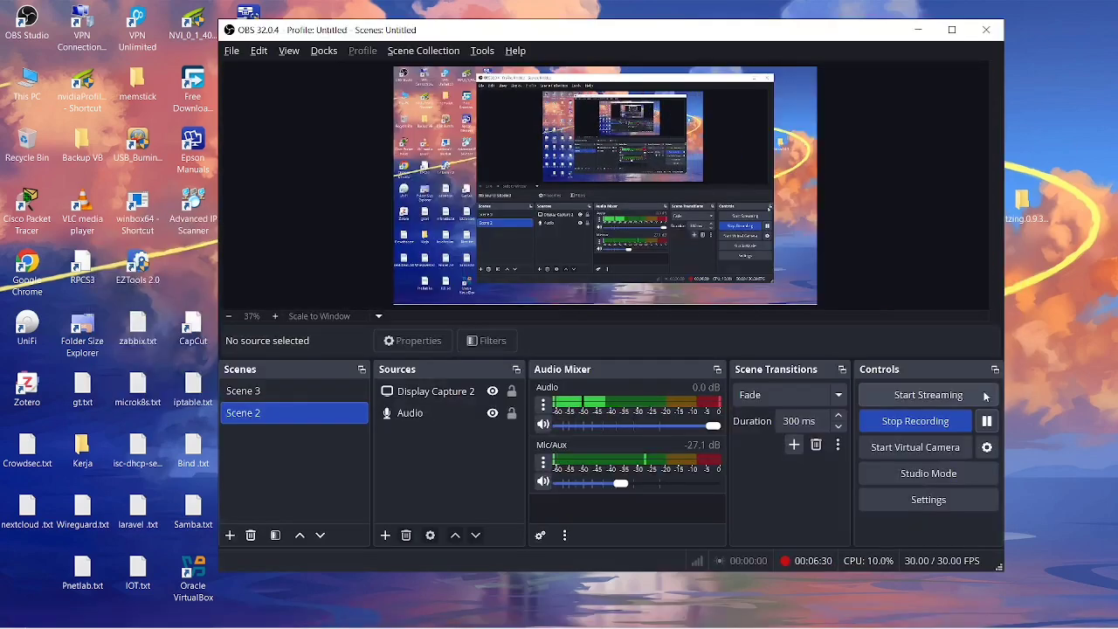
left_click(924, 33)
Step: Switch to the ADDS virtual machine and open Active Directory Domains and Trusts from its Server Manager
key("alt+Tab")
key("alt+Tab")
key("alt+Tab")
key("alt+Tab")
key("alt+Tab")
key("alt+Tab")
key("alt+Tab")
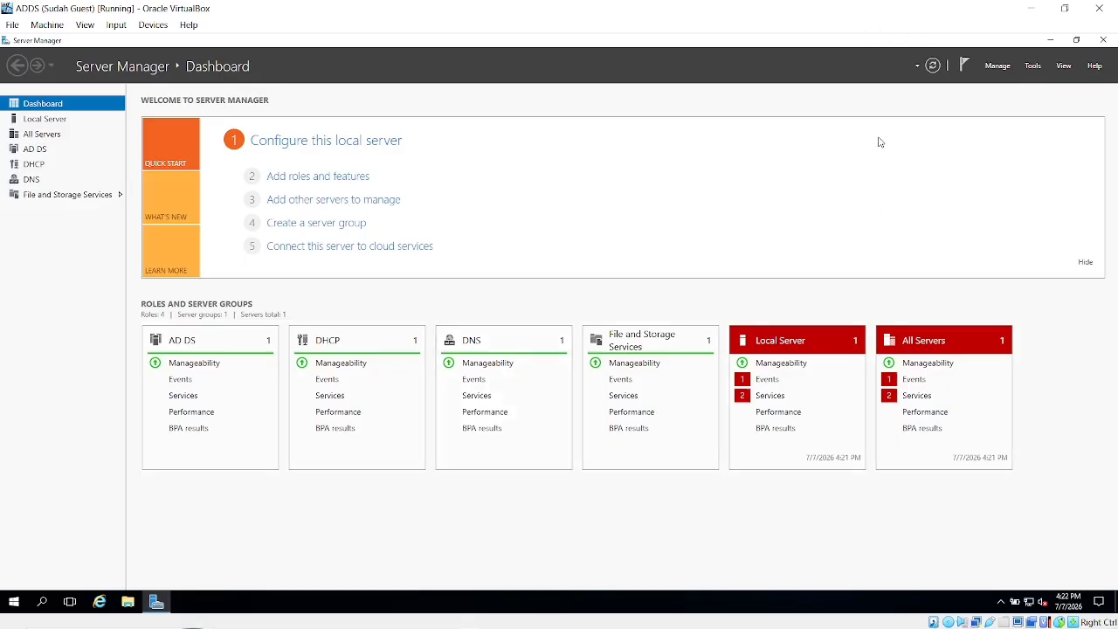
left_click(1032, 66)
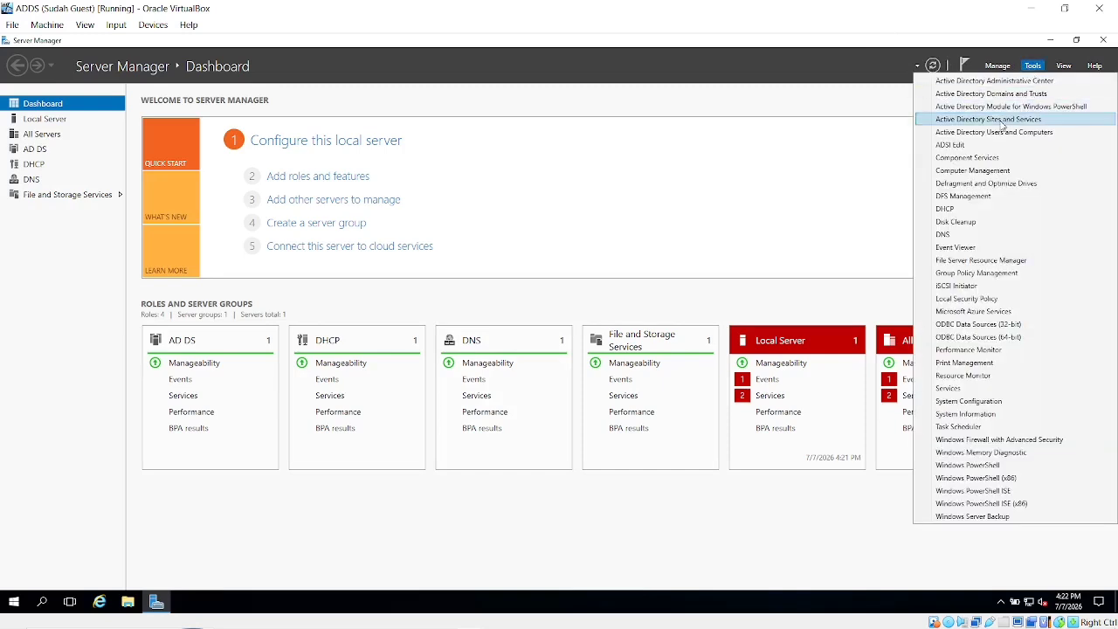
left_click(1001, 93)
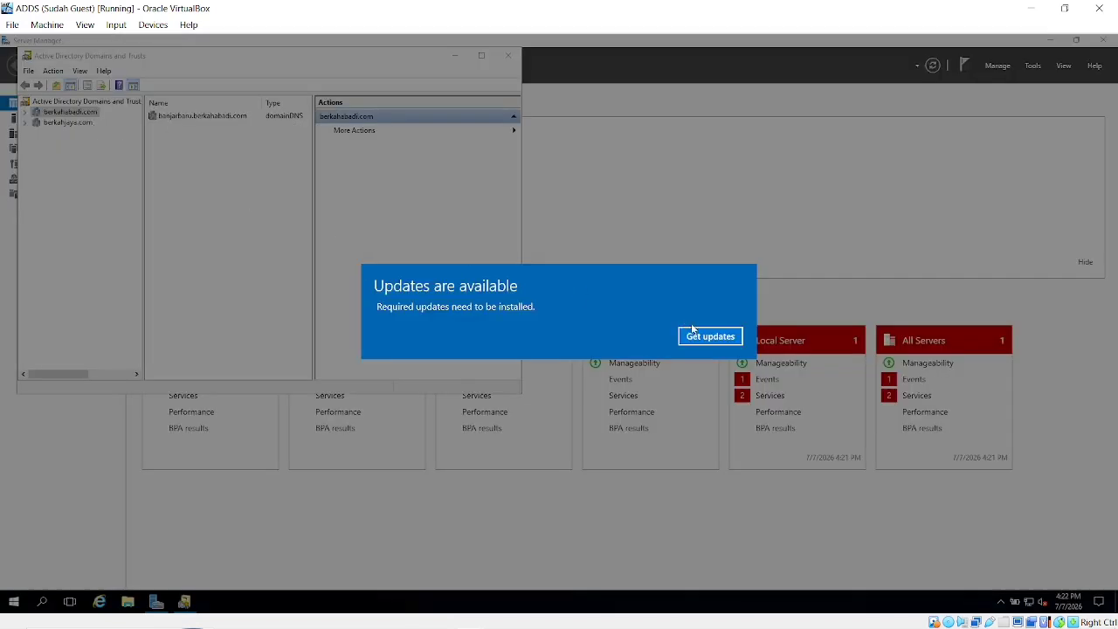
Step: Get past the required-updates notice on the ADDS server and close the update settings without installing anything
left_click(708, 338)
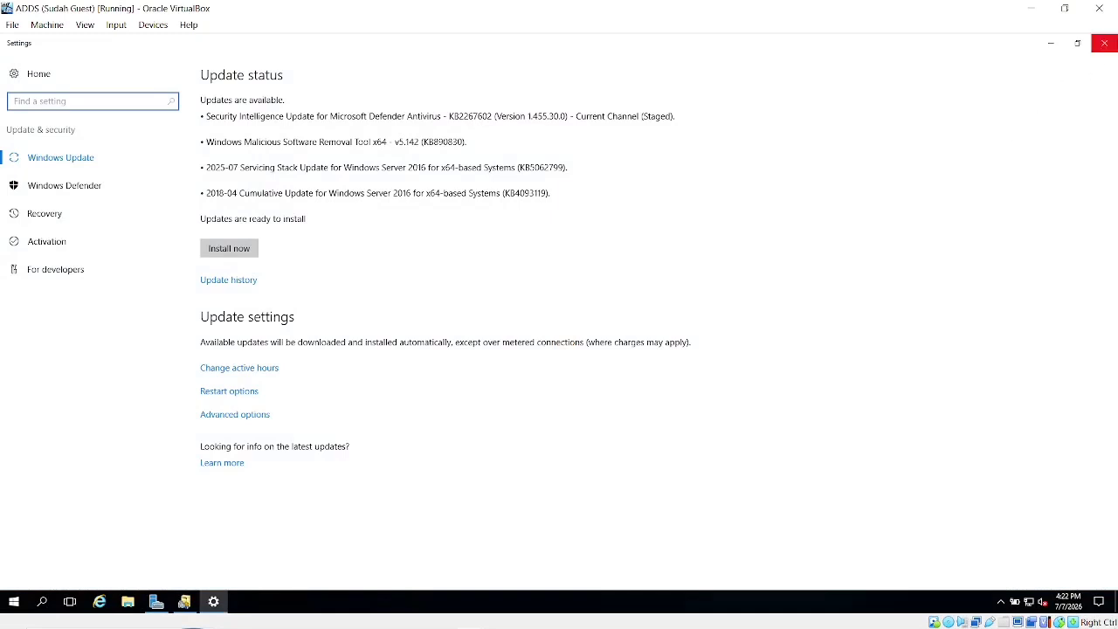
left_click(1106, 43)
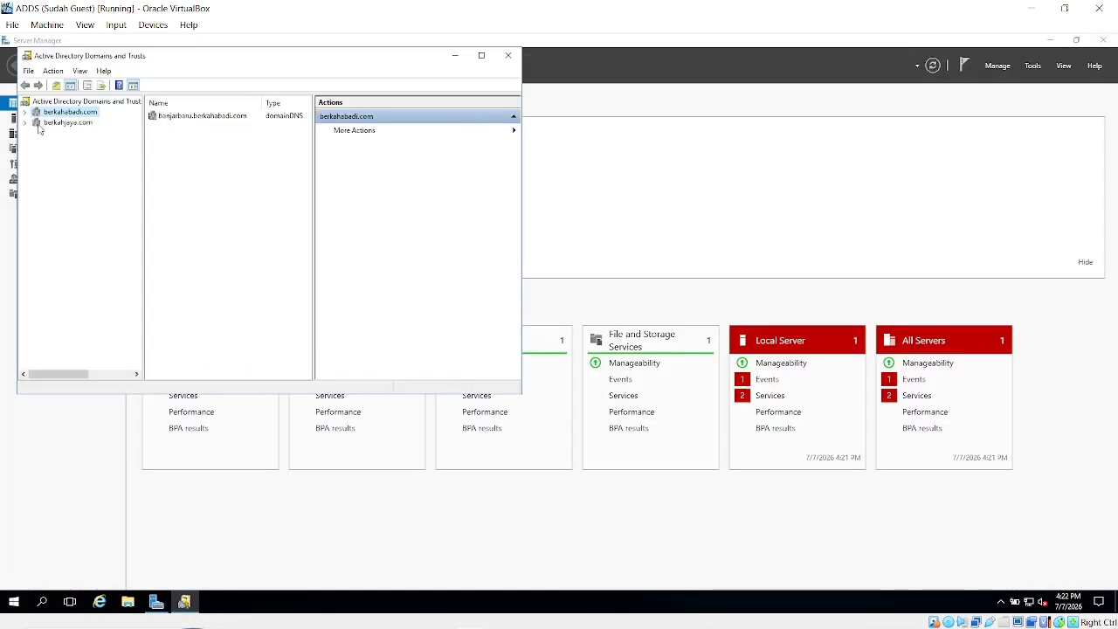
Step: Check the child domain under berkahabadi.com, try to manage the berkahjaya.com domain, and close the windows this opens
left_click(180, 116)
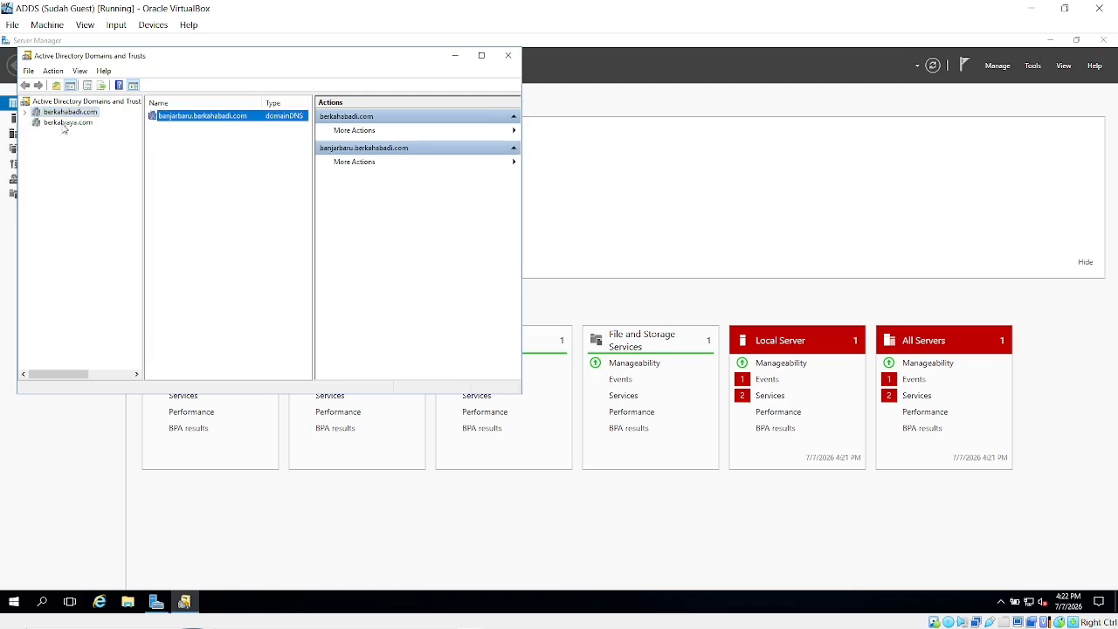
left_click(64, 125)
right_click(63, 128)
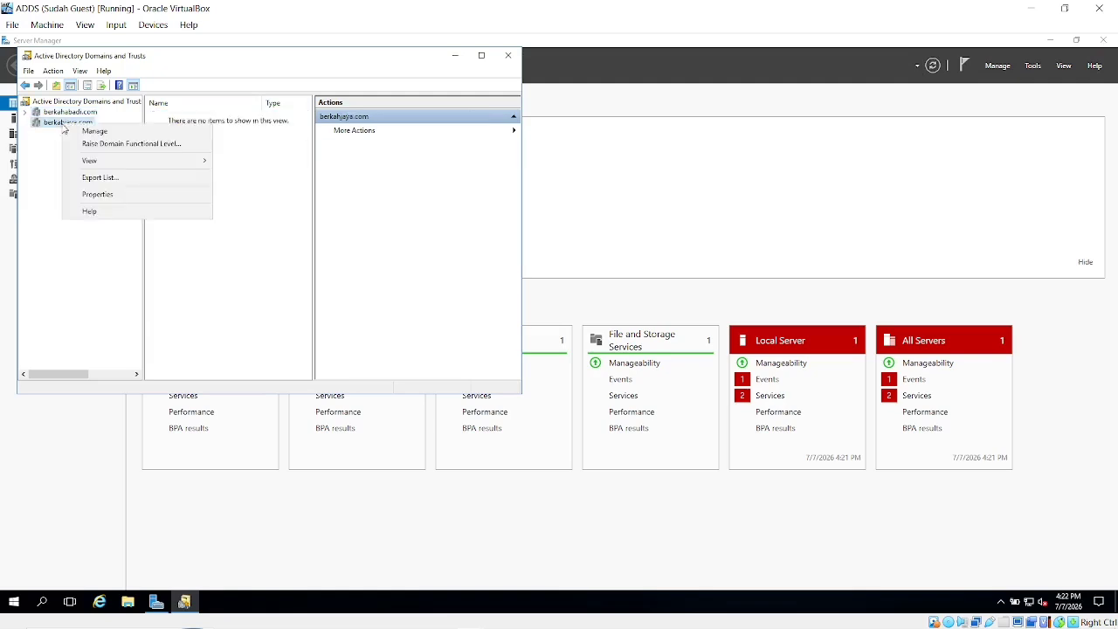
left_click(96, 131)
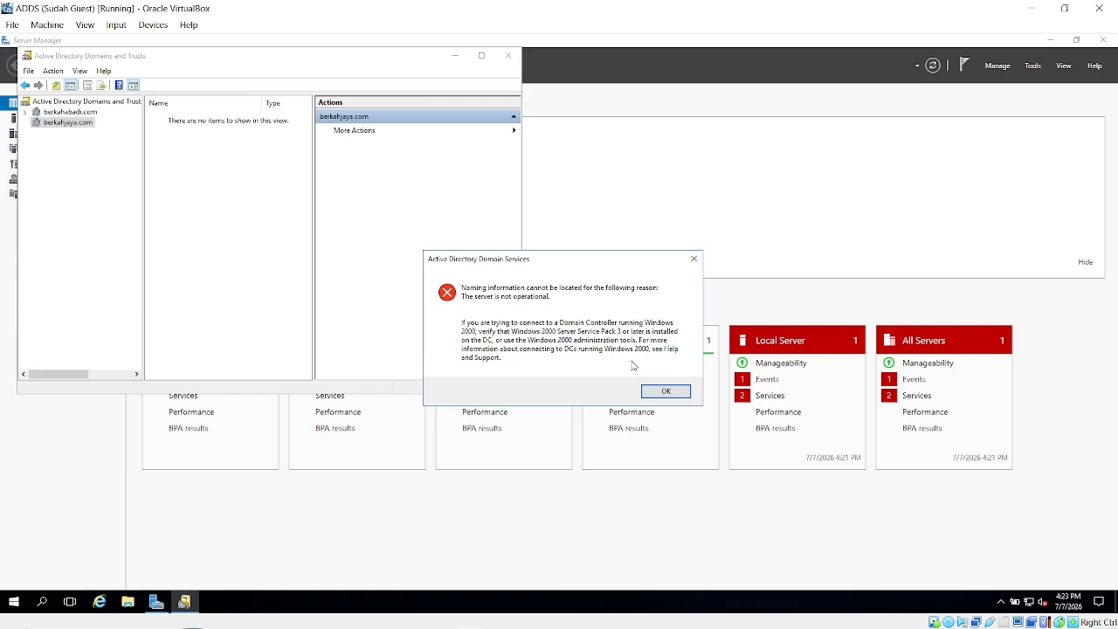
left_click(667, 392)
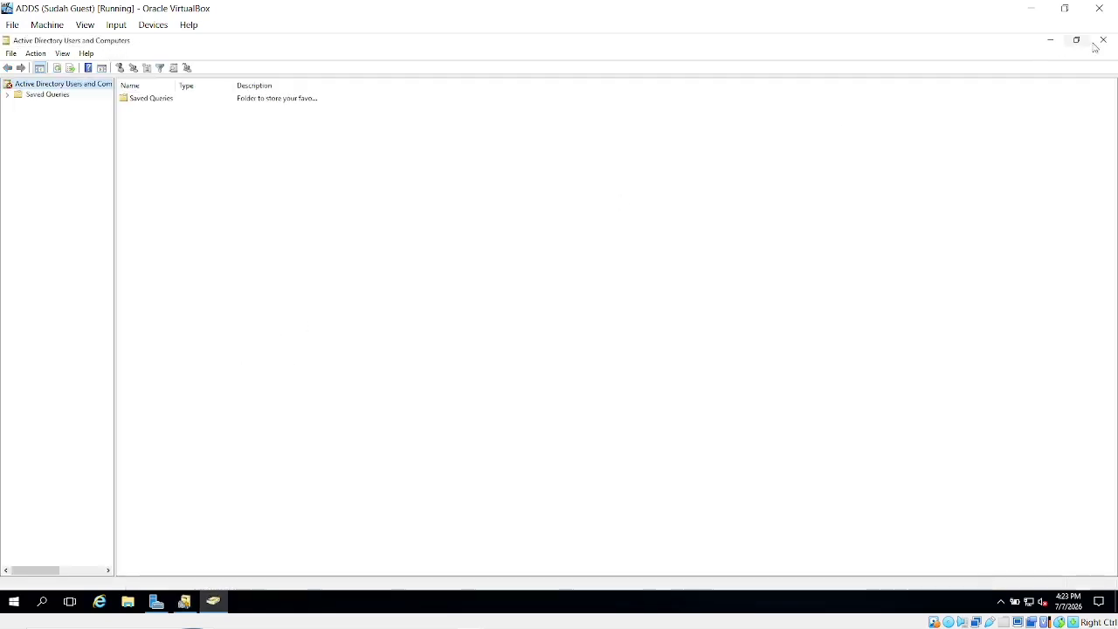
Step: Open a Command Prompt on the ADDS server and run an nslookup for berkajaya.com
left_click(40, 605)
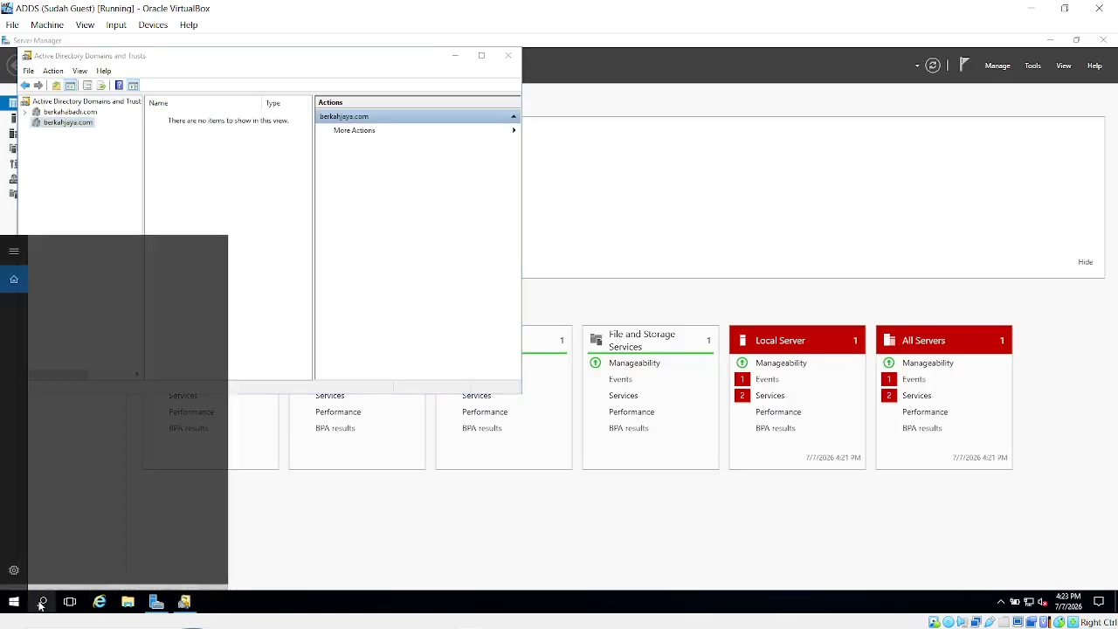
type("cmd")
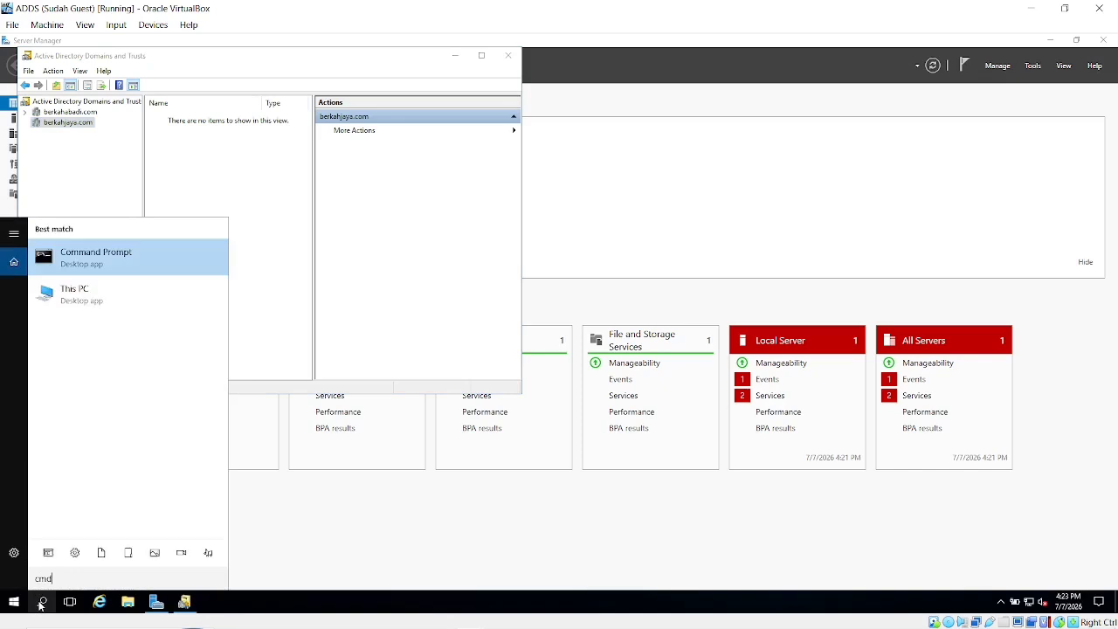
key("Return")
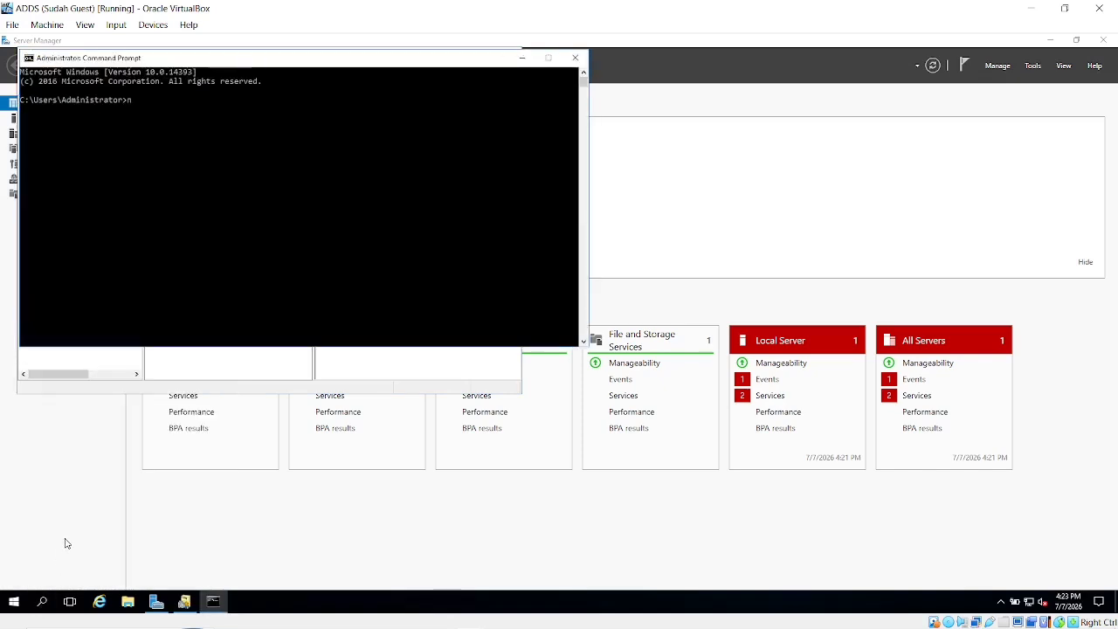
type("nslookup berkajaya.com")
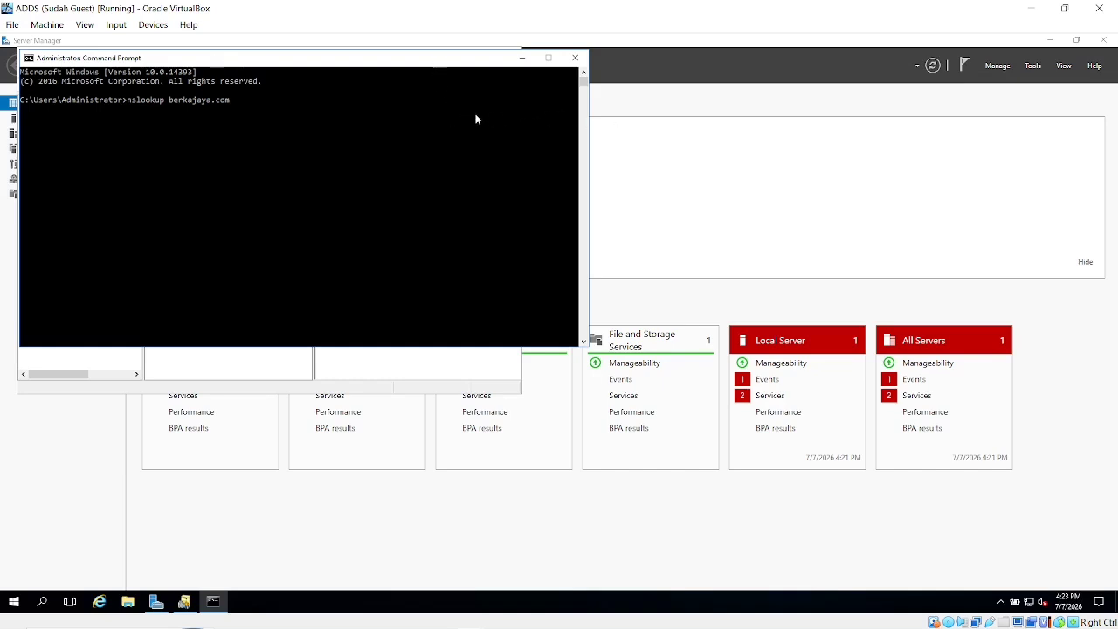
key("alt+Tab")
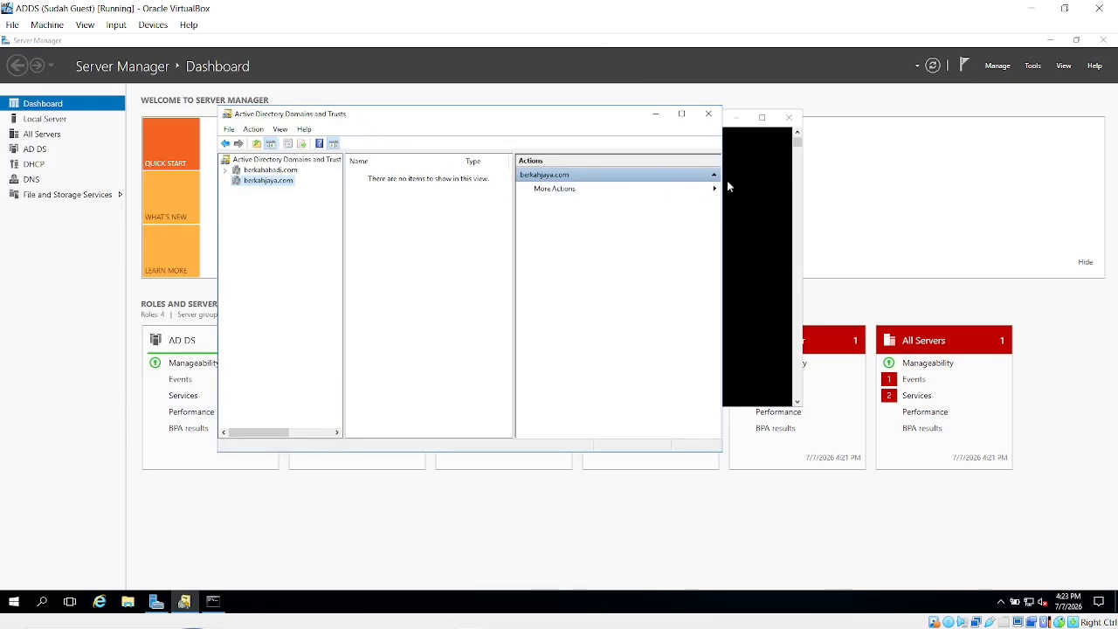
left_click(746, 223)
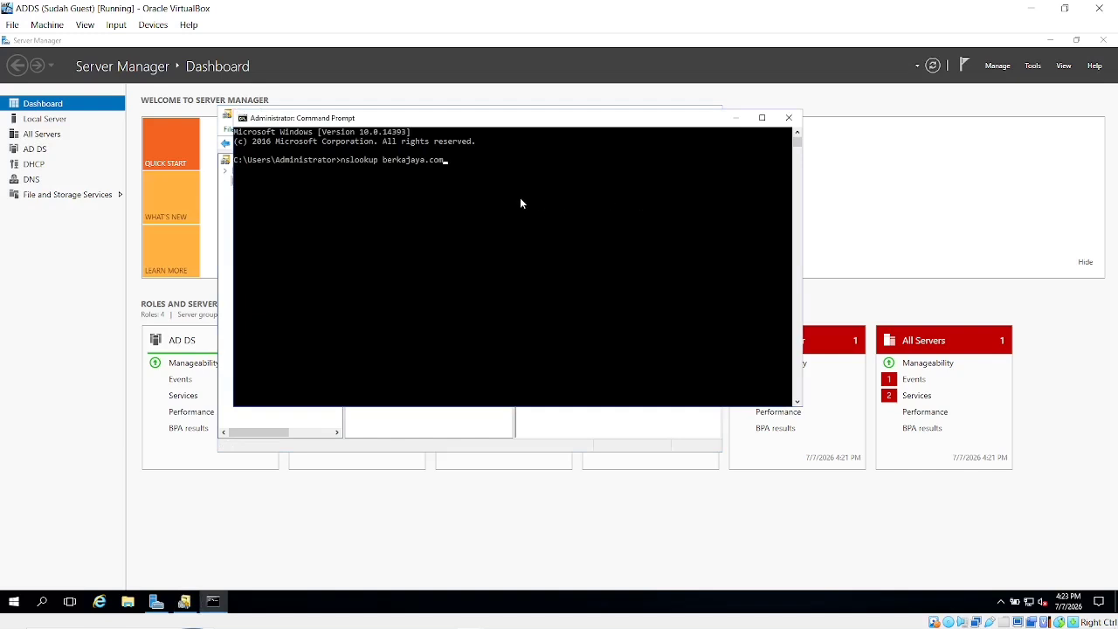
left_click(543, 209)
key("Return")
left_click(467, 207)
Step: Check the host's resource usage in Task Manager, return to the ADDS virtual machine and close Active Directory Domains and Trusts
left_click(1030, 8)
key("alt+Tab")
key("alt+Tab")
key("alt+Tab")
key("alt+Tab")
key("alt+Tab")
key("alt+Tab")
key("alt+Tab")
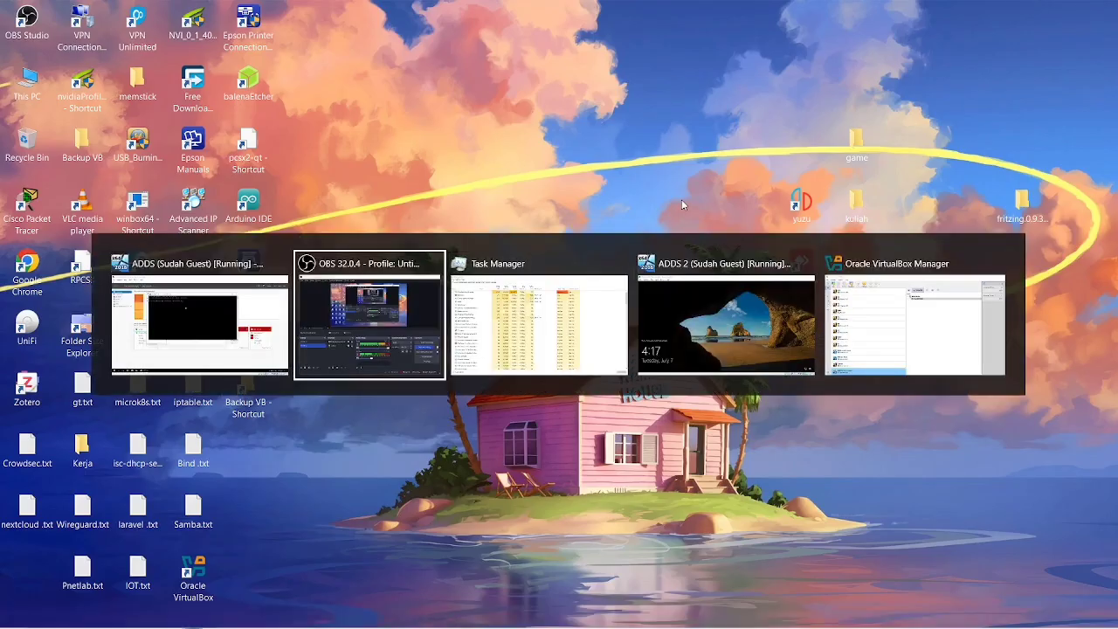
key("alt+Tab")
key("alt+Tab")
key("alt+Tab")
key("alt+Tab")
key("alt+Tab")
key("alt+Tab")
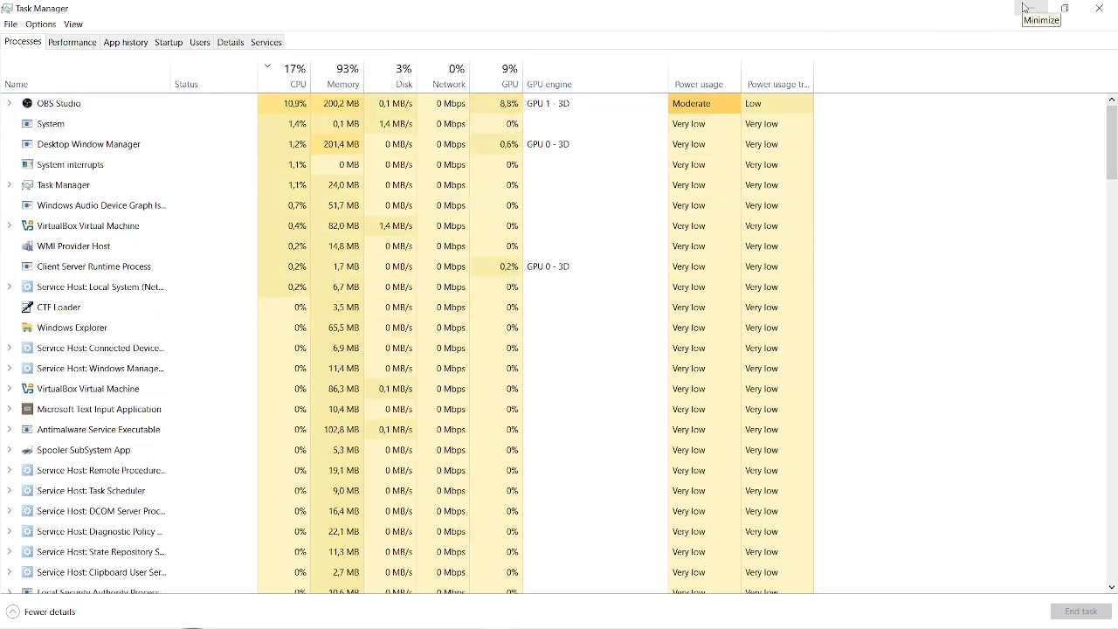
left_click(1026, 8)
key("alt+Tab")
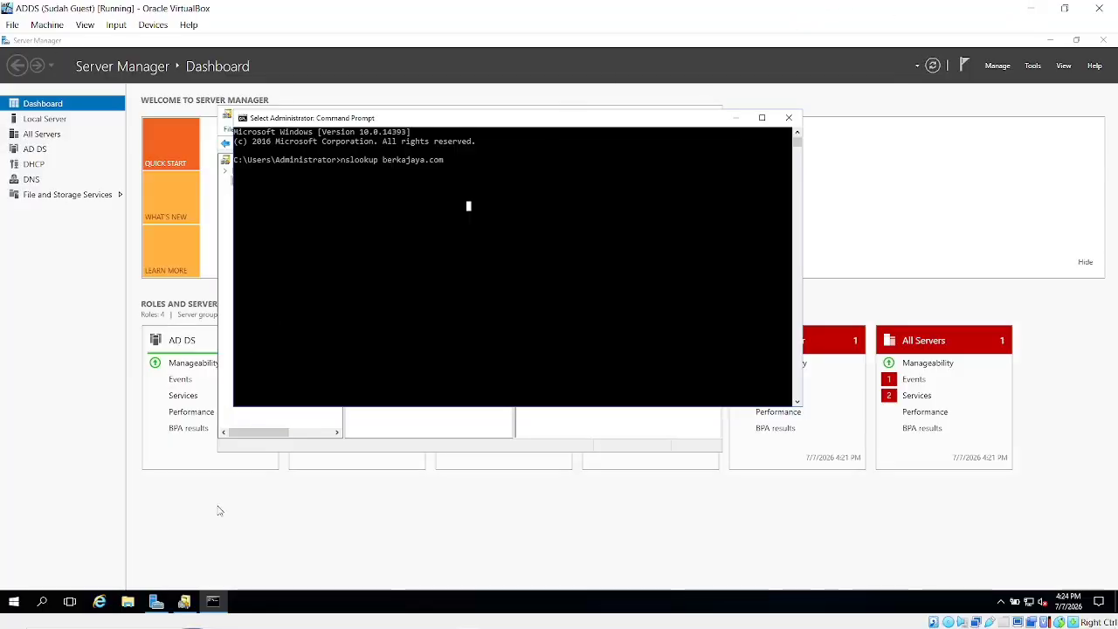
mouse_move(185, 614)
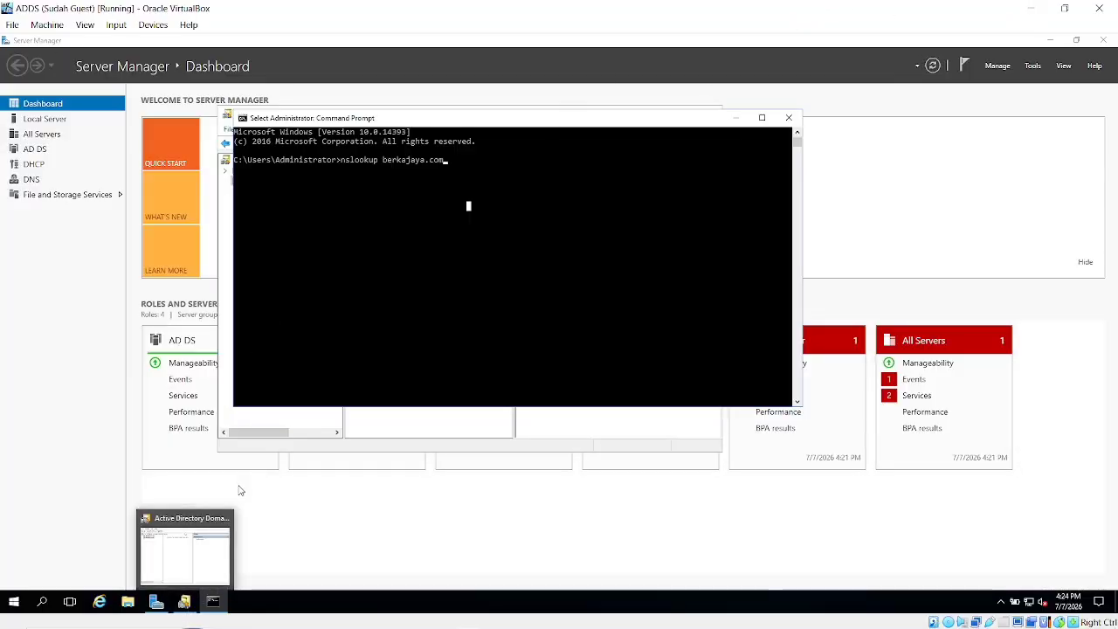
left_click(222, 519)
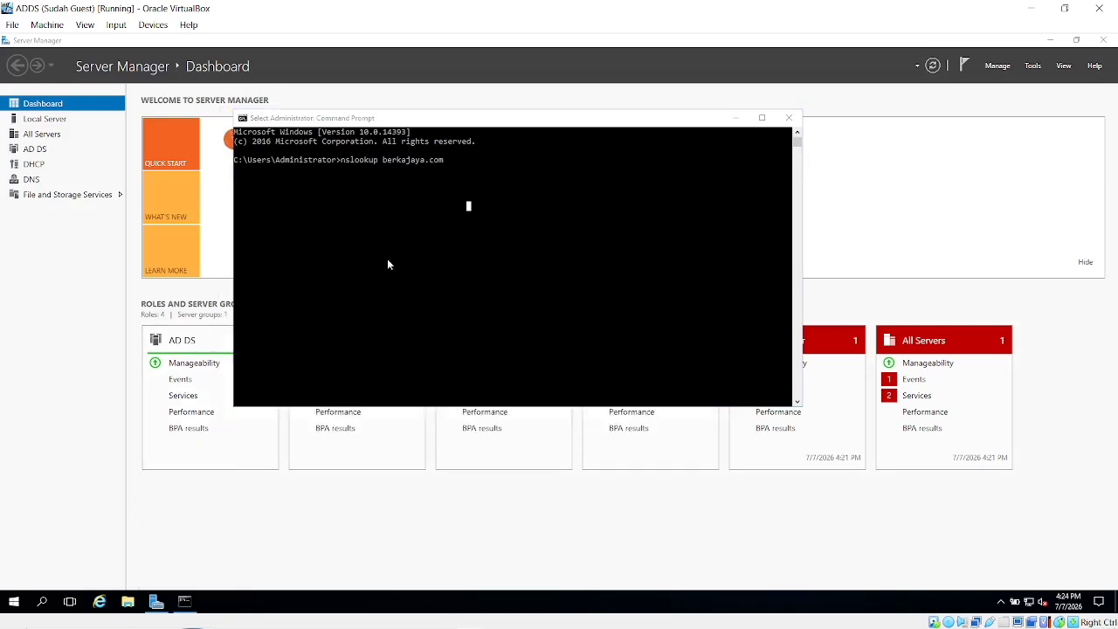
left_click(1041, 10)
key("alt+Tab")
key("alt+Tab")
key("alt+Tab")
key("alt+Tab")
key("alt+Tab")
key("alt+Tab")
key("alt+Tab")
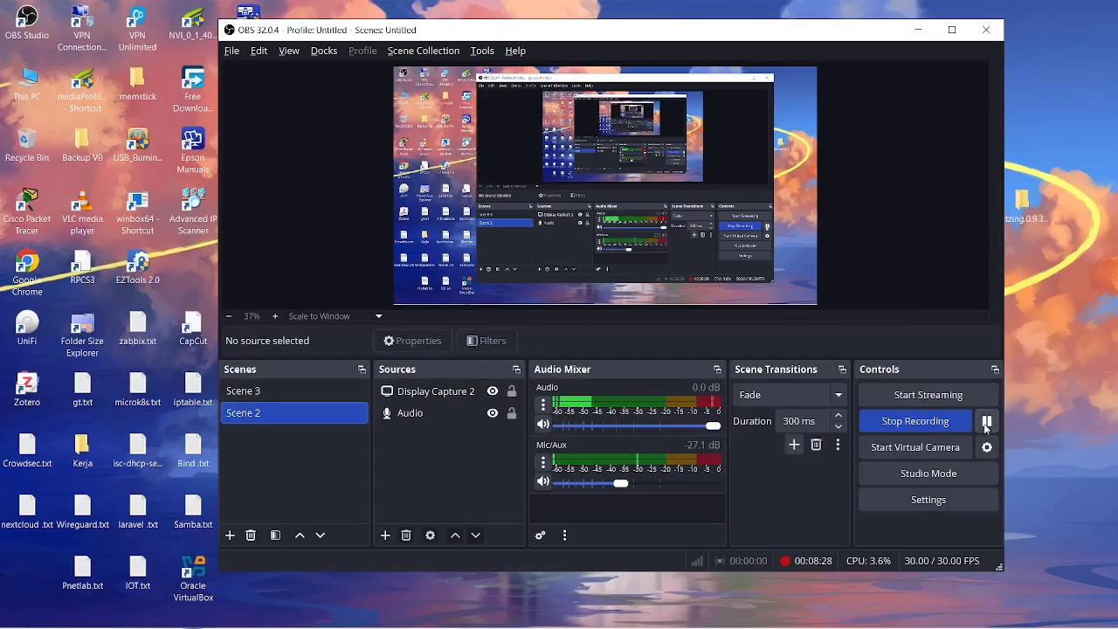
key("alt+Tab")
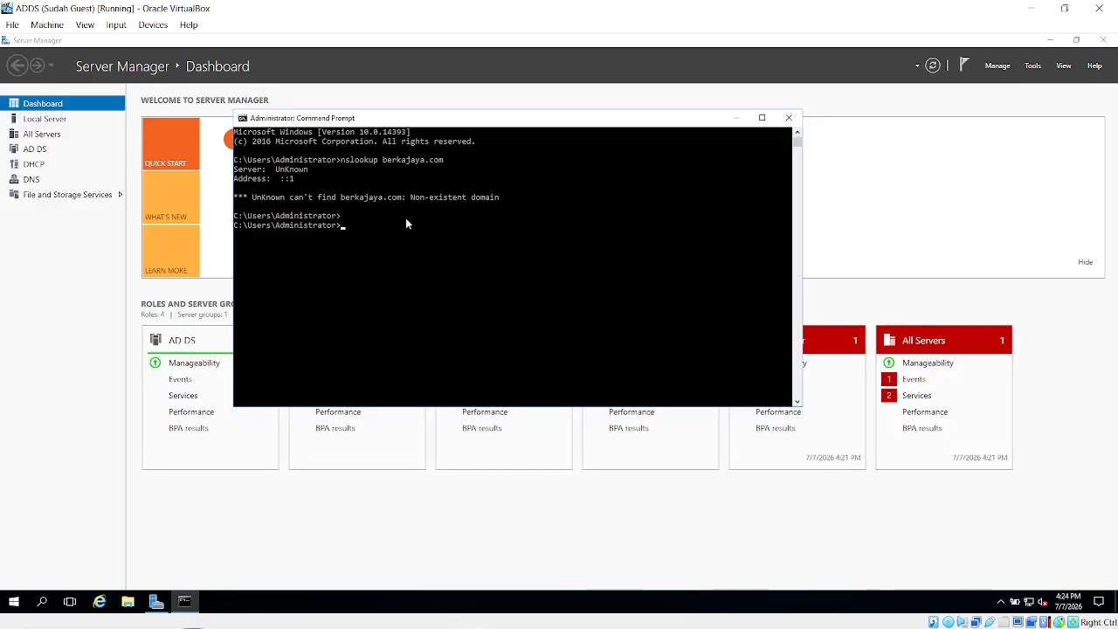
Step: Close the Command Prompt and open DNS Manager from Server Manager on the ADDS server
left_click(788, 117)
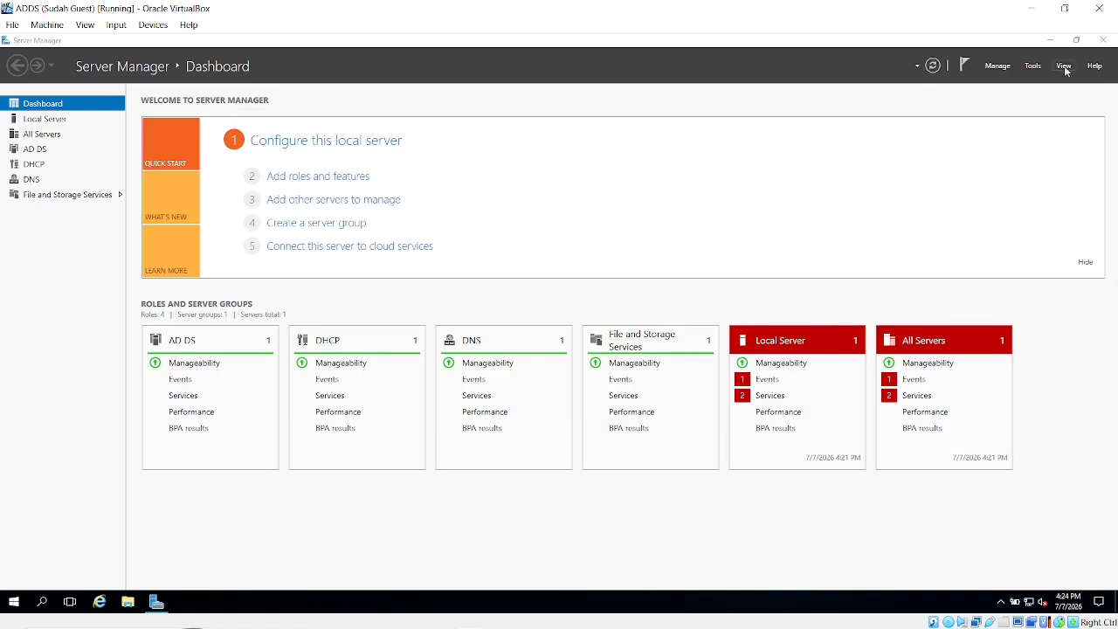
left_click(1032, 67)
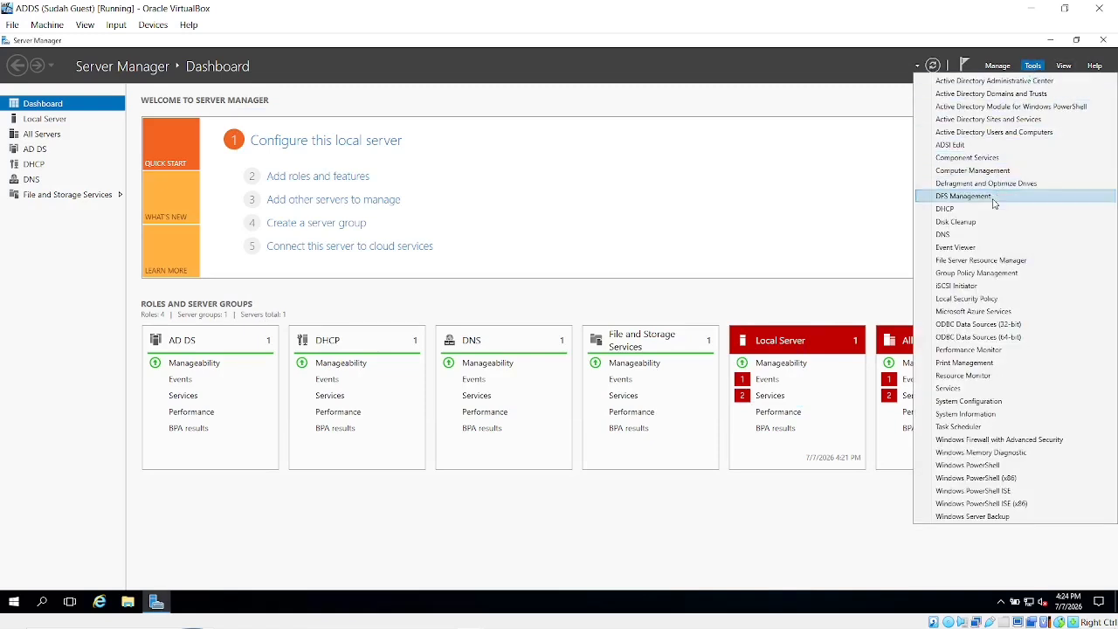
left_click(974, 235)
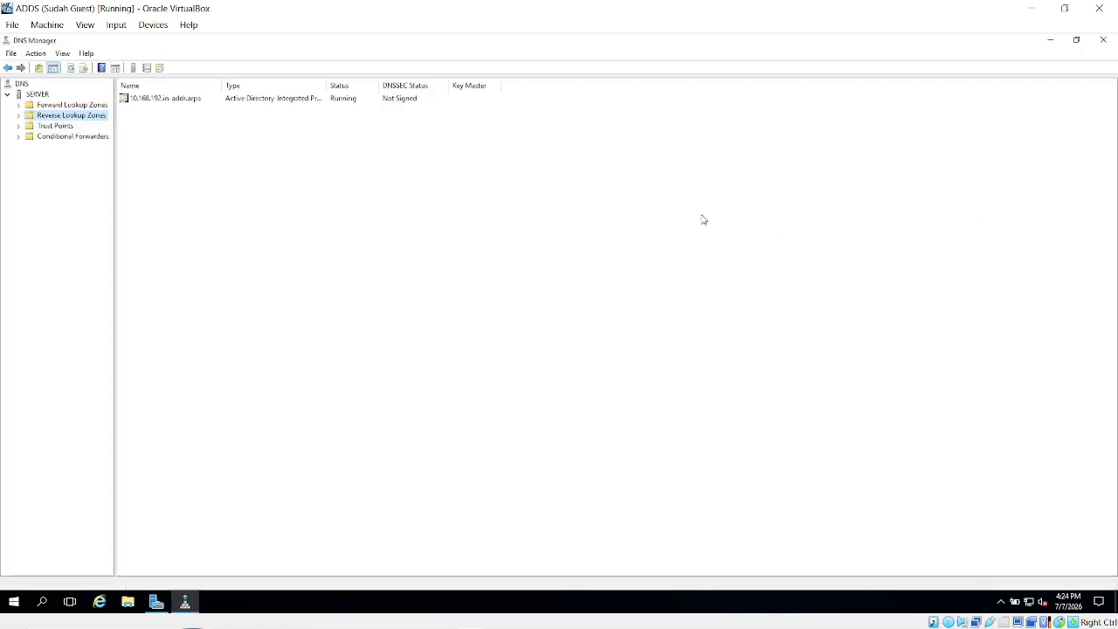
Step: Create a conditional forwarder for the DNS domain berkahjaya.com with master server 192.168.10.11
right_click(50, 137)
left_click(86, 142)
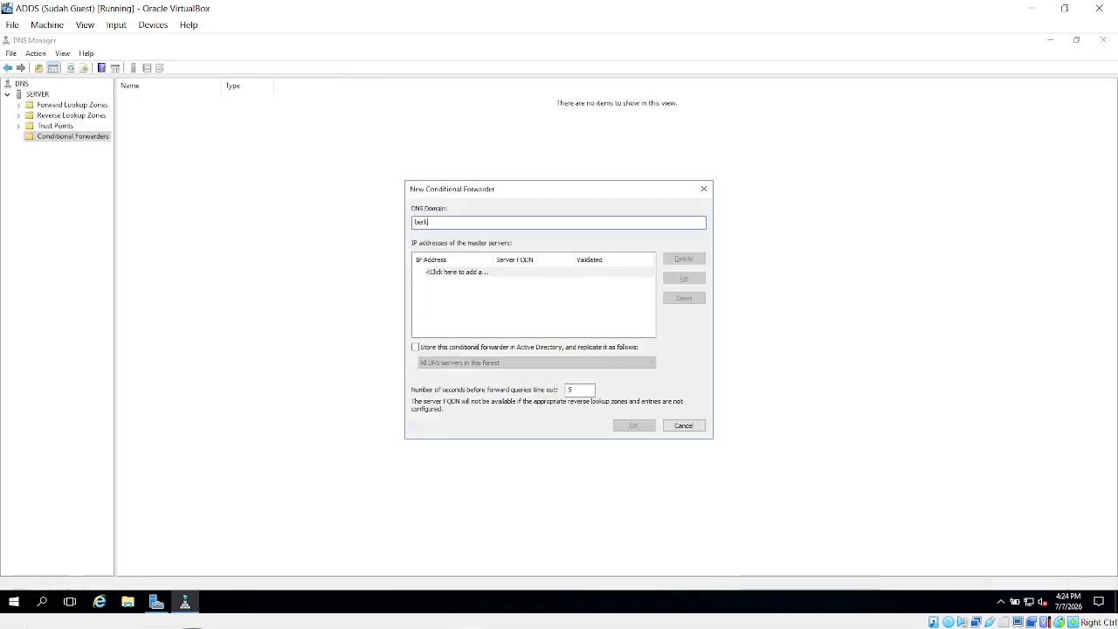
type("berkahjaya.com")
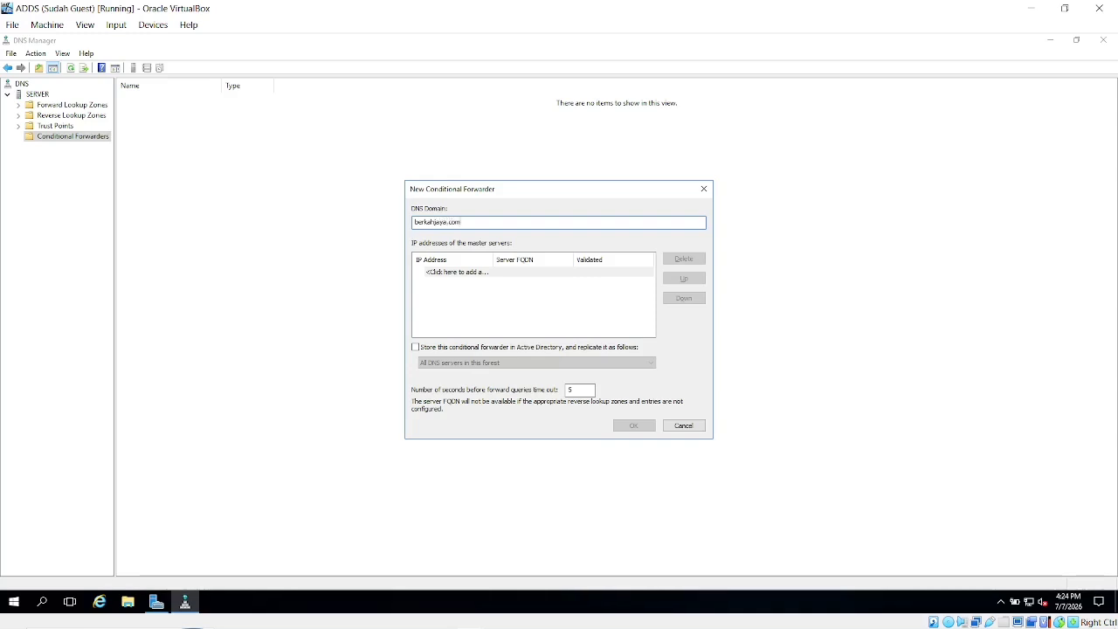
left_click(455, 274)
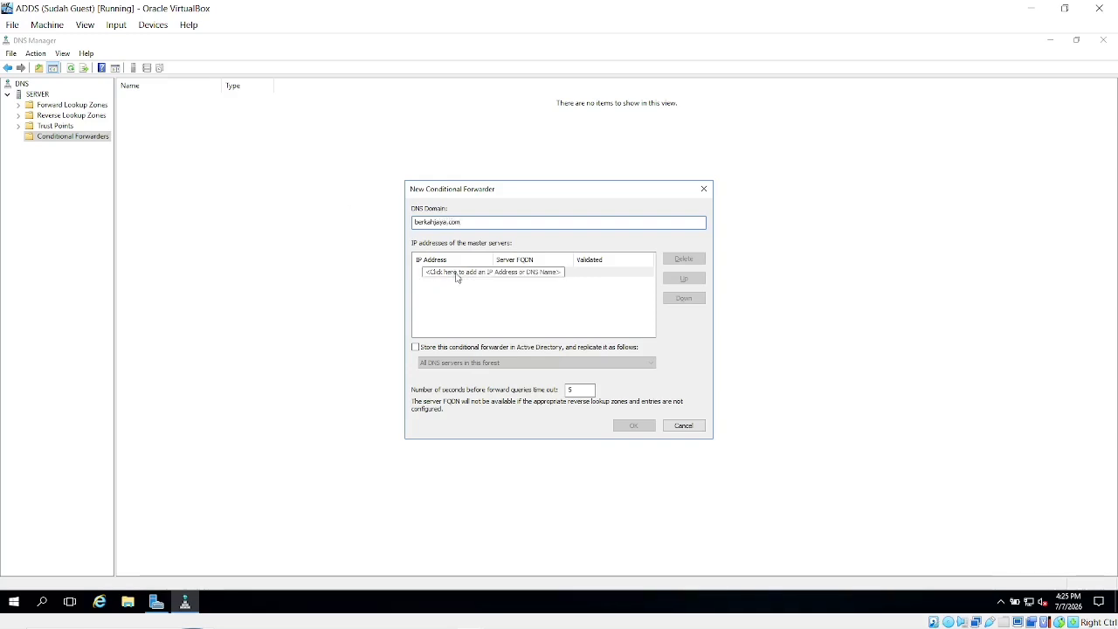
type("192.168.10.11")
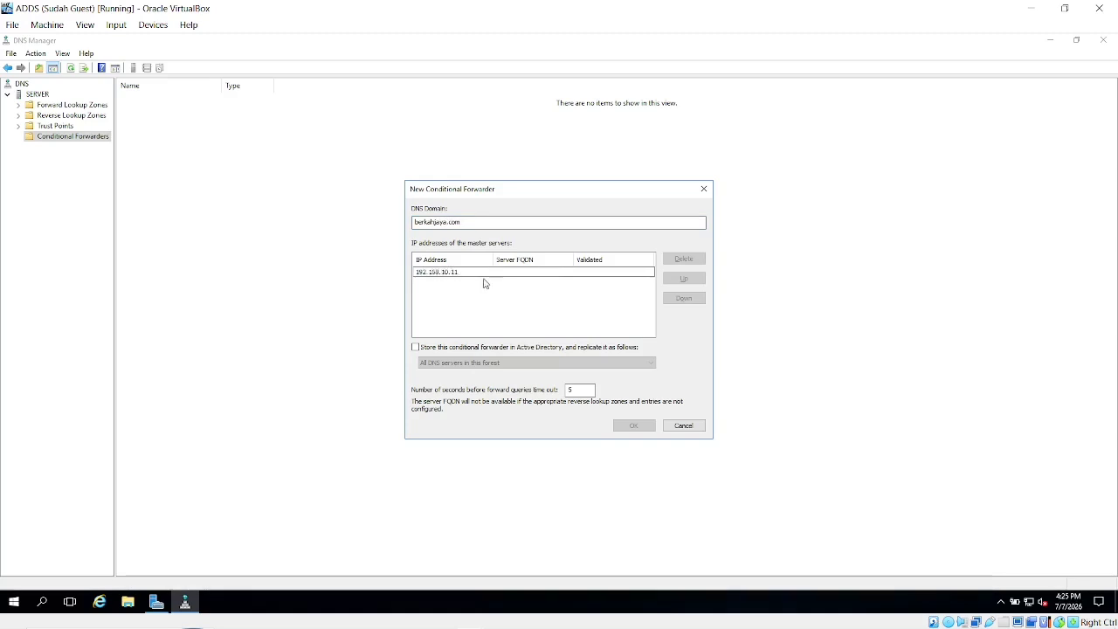
key("Return")
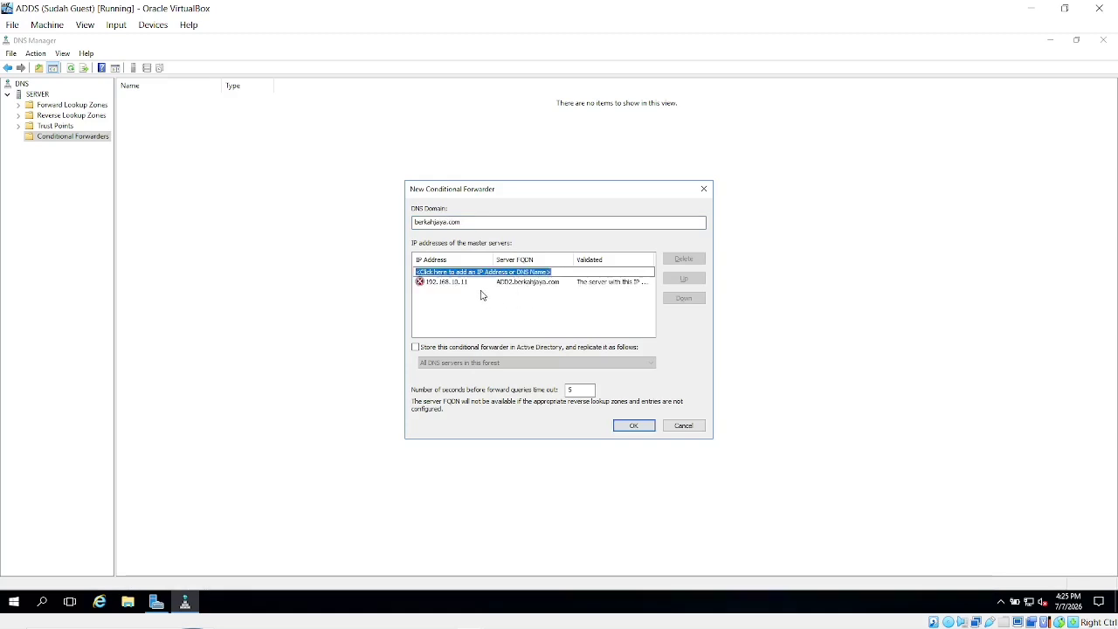
left_click(636, 426)
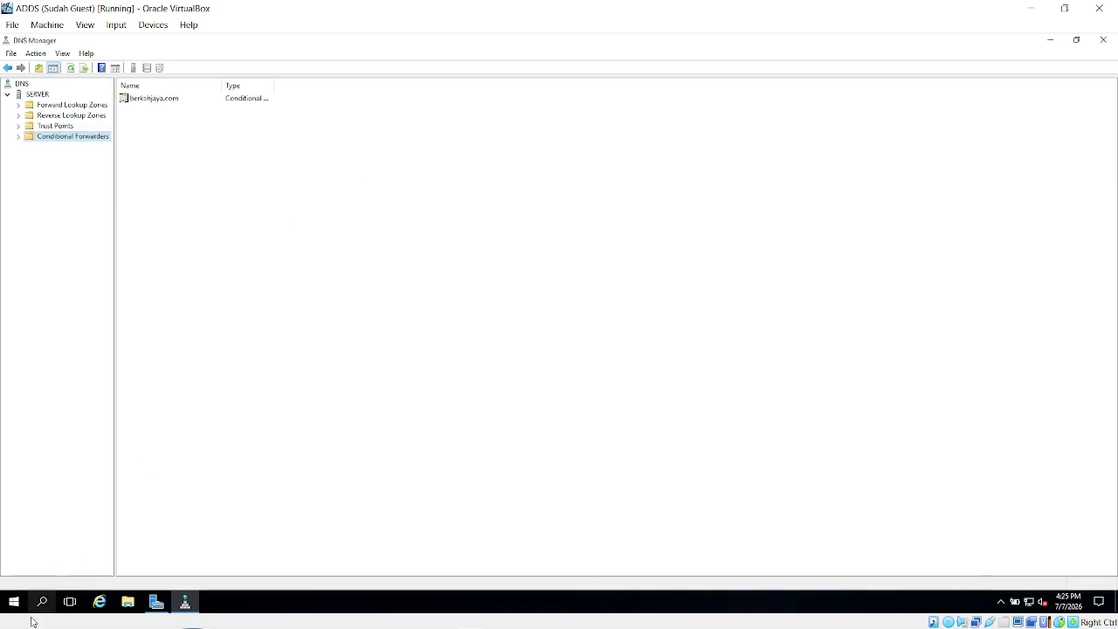
Step: Run an nslookup for berkahjaya.com in a new Command Prompt and close the prompt
left_click(54, 604)
type("cmd")
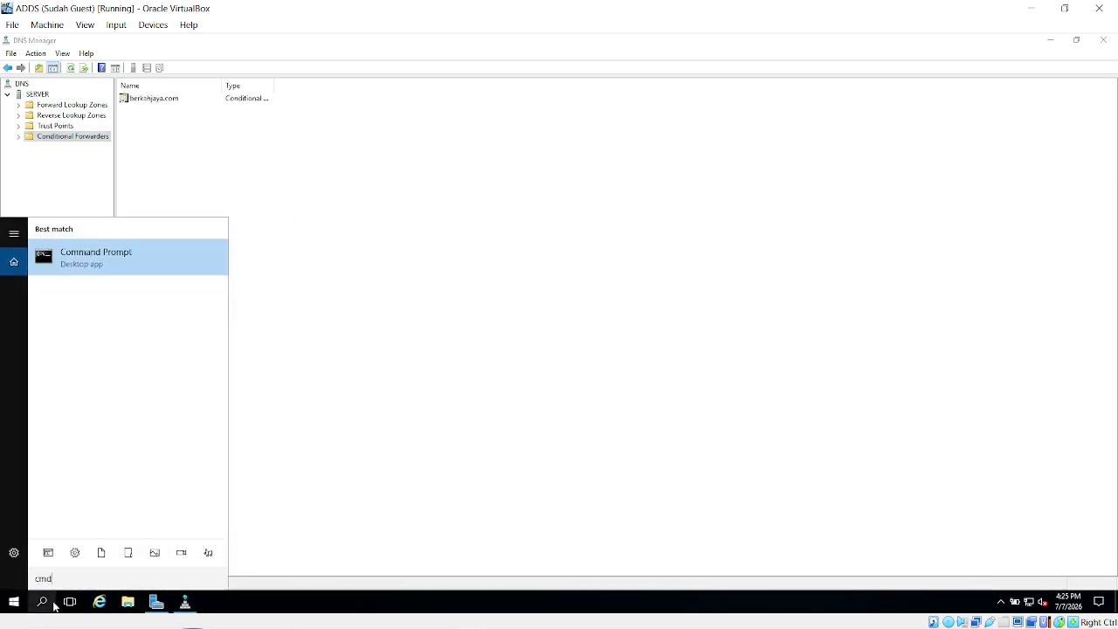
key("Return")
type("n")
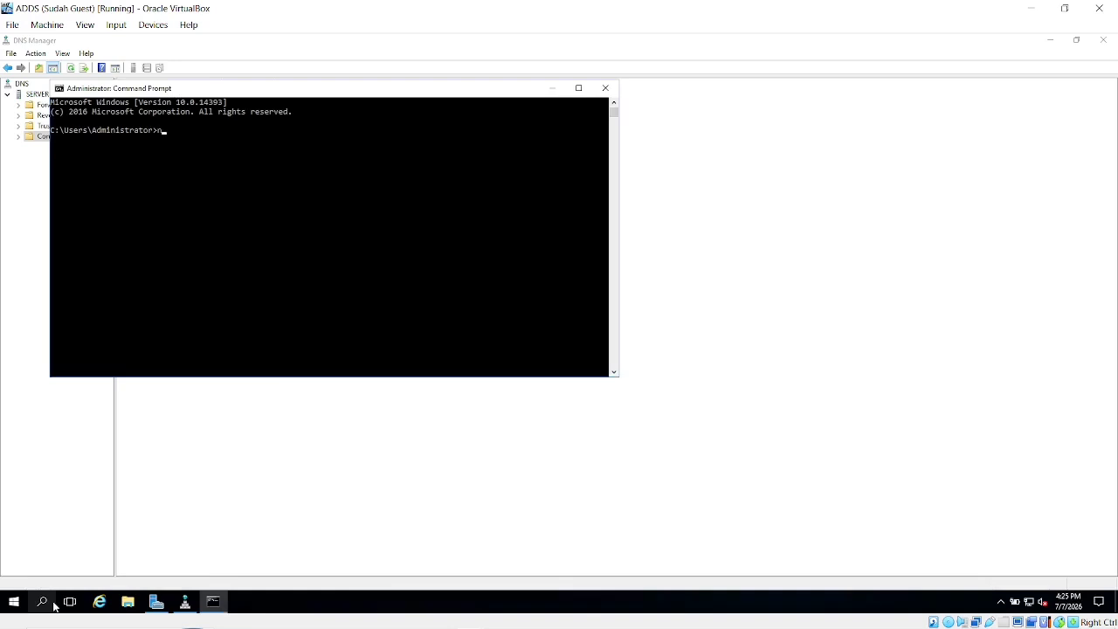
type("slookup berkahjaya.com")
key("Return")
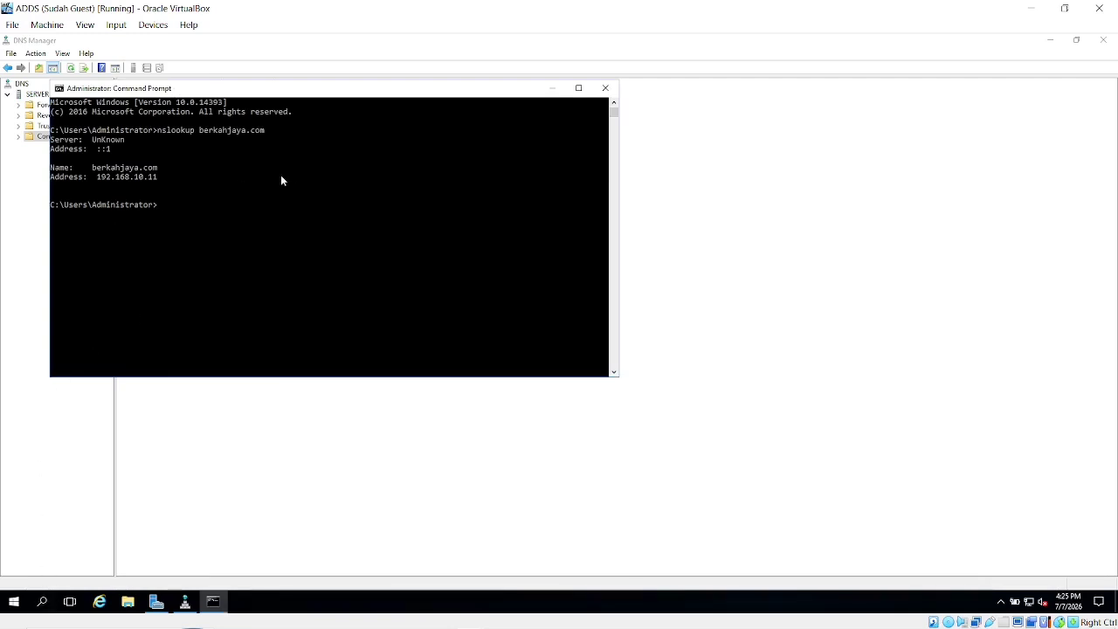
left_click(604, 88)
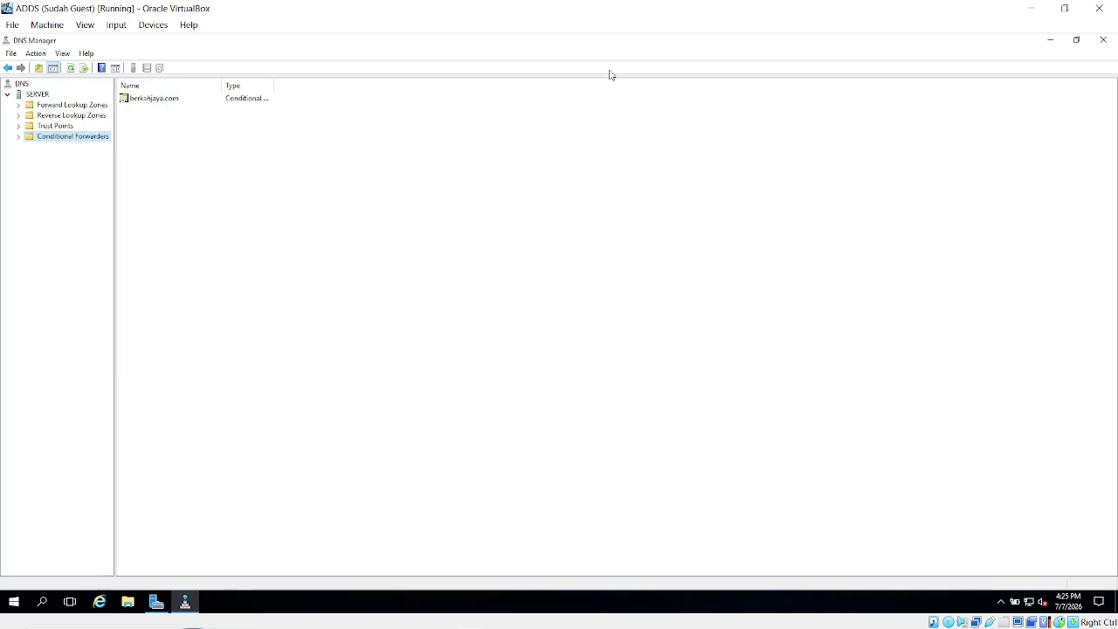
Step: Close DNS Manager and open Active Directory Domains and Trusts from Server Manager
left_click(1103, 40)
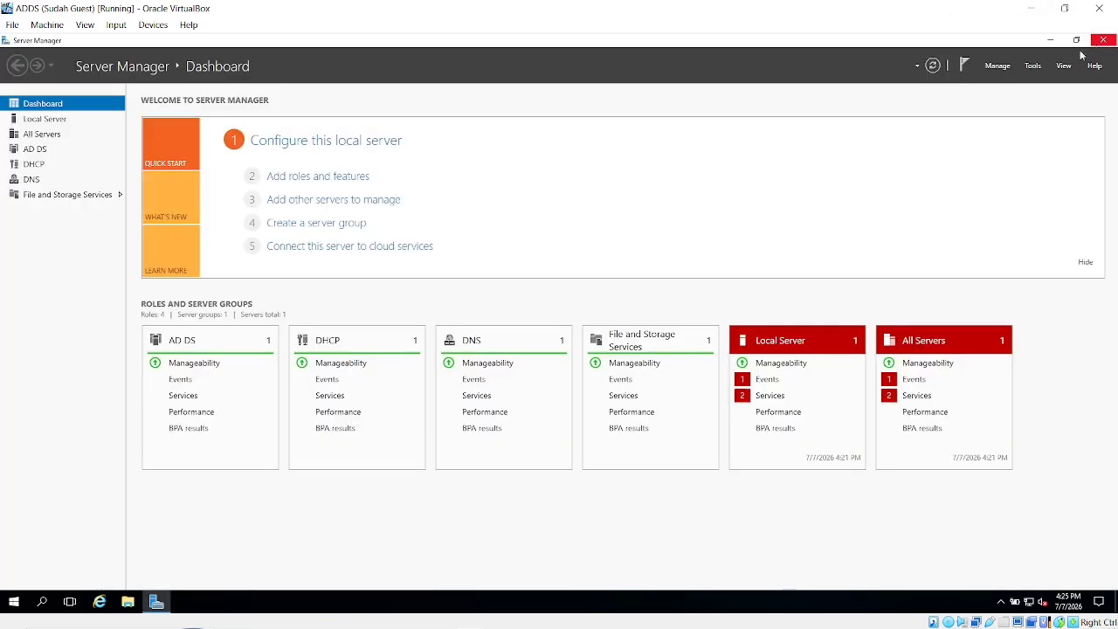
left_click(1032, 68)
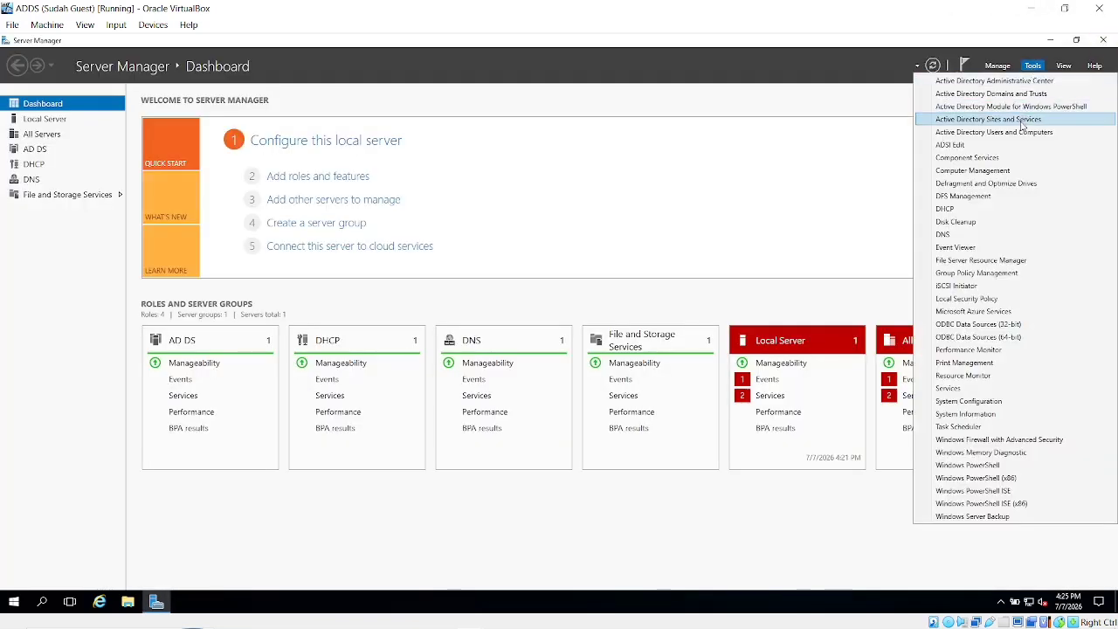
left_click(971, 93)
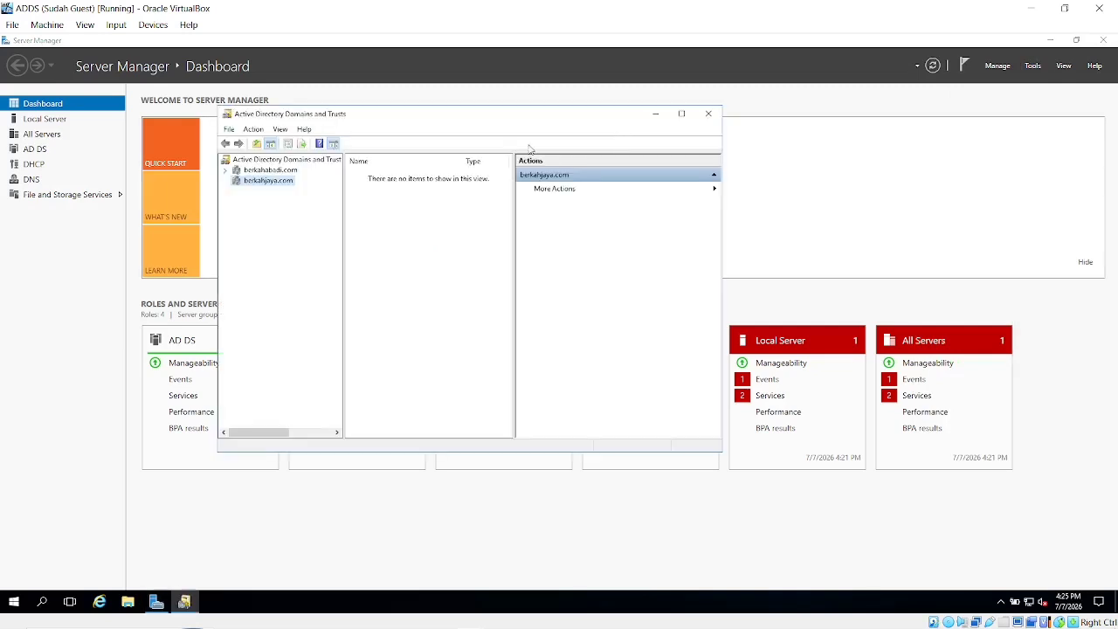
Step: Try to manage the berkahjaya.com domain and close the error and the Users and Computers window this opens
right_click(247, 183)
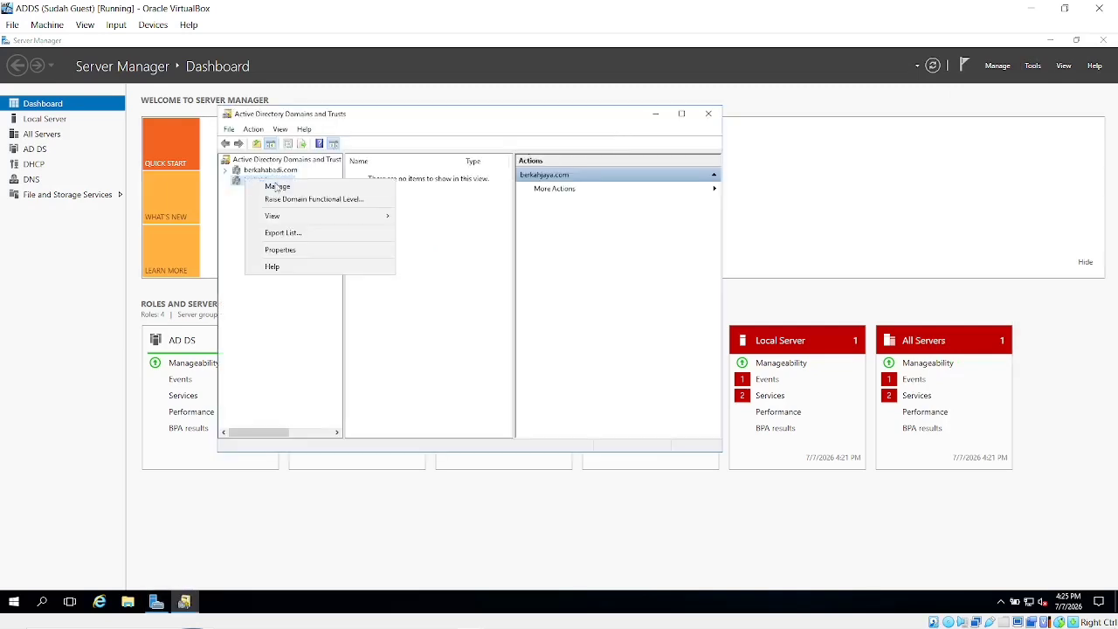
left_click(277, 187)
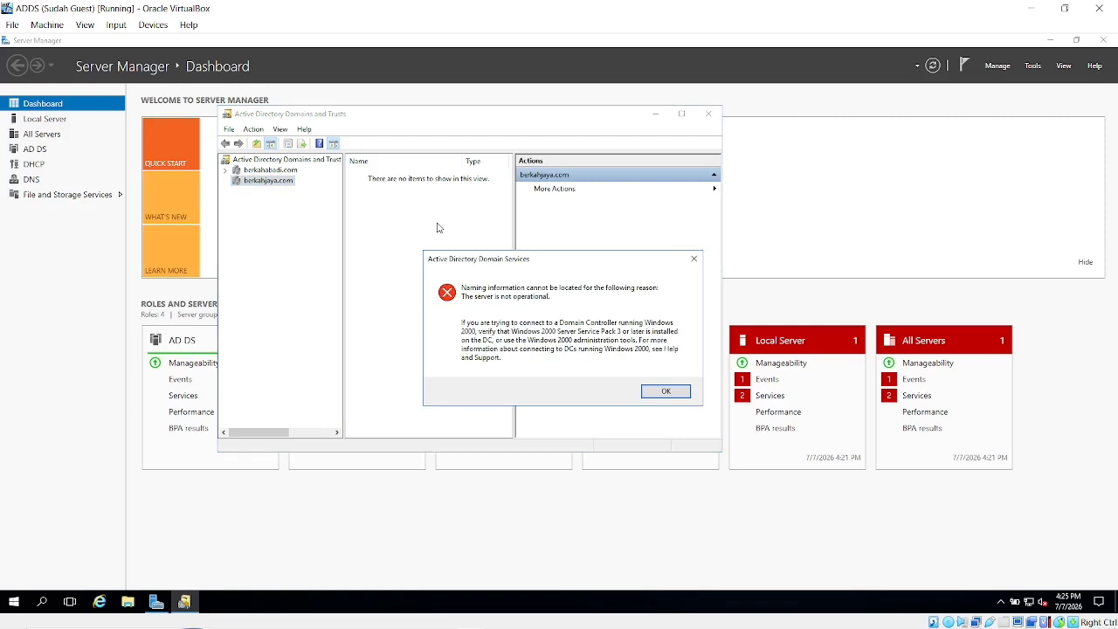
left_click(671, 391)
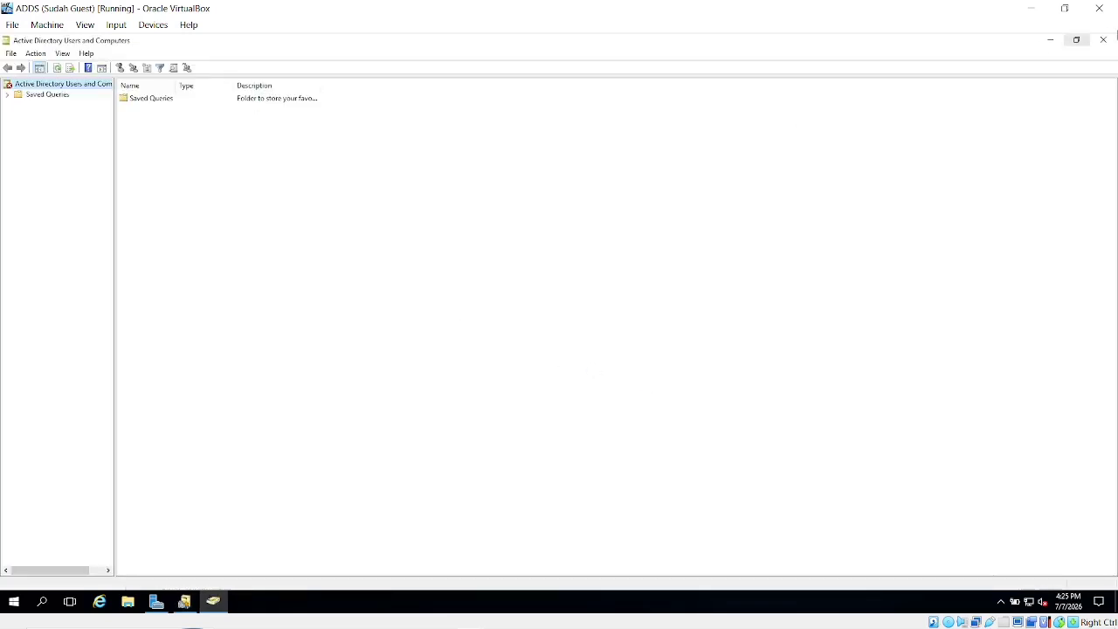
left_click(1102, 40)
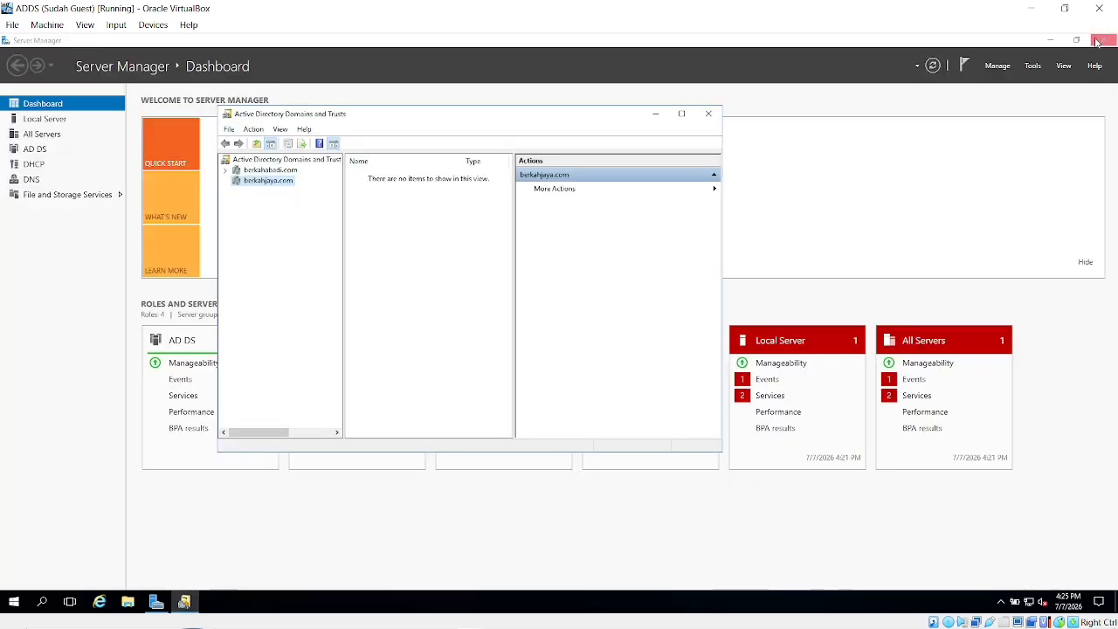
Step: Leave the ADDS virtual machine and switch to the ADDS 2 virtual machine
left_click(1020, 7)
key("alt+Tab")
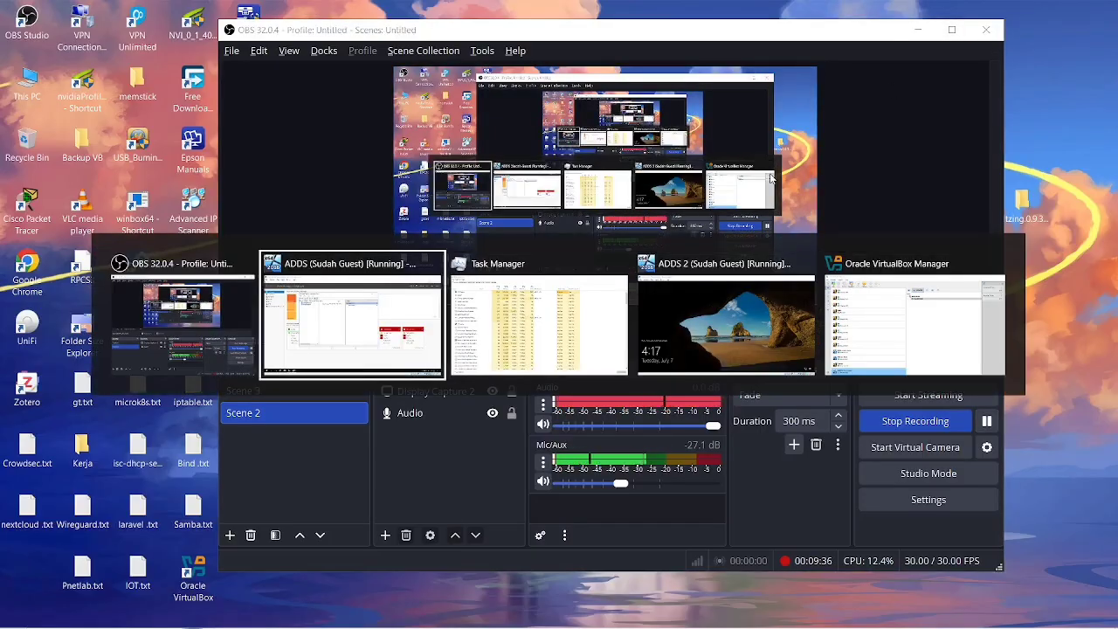
key("alt+Tab")
key("alt+Tab")
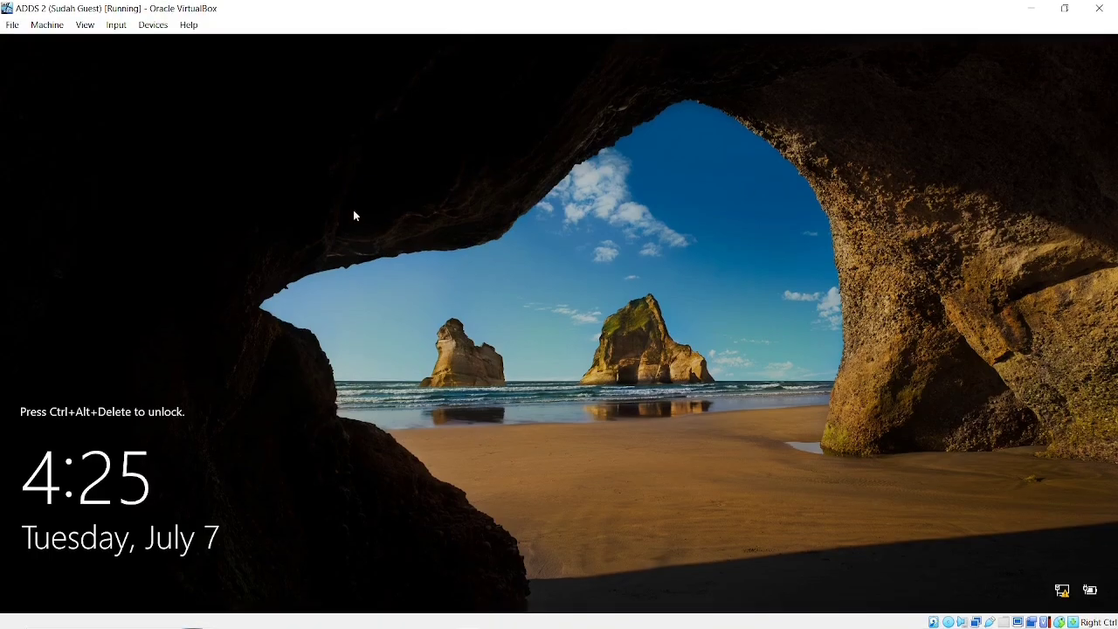
Step: Unlock the ADDS 2 virtual machine by entering the BERKAHJAYA\Administrator account password
left_click(116, 24)
mouse_move(128, 46)
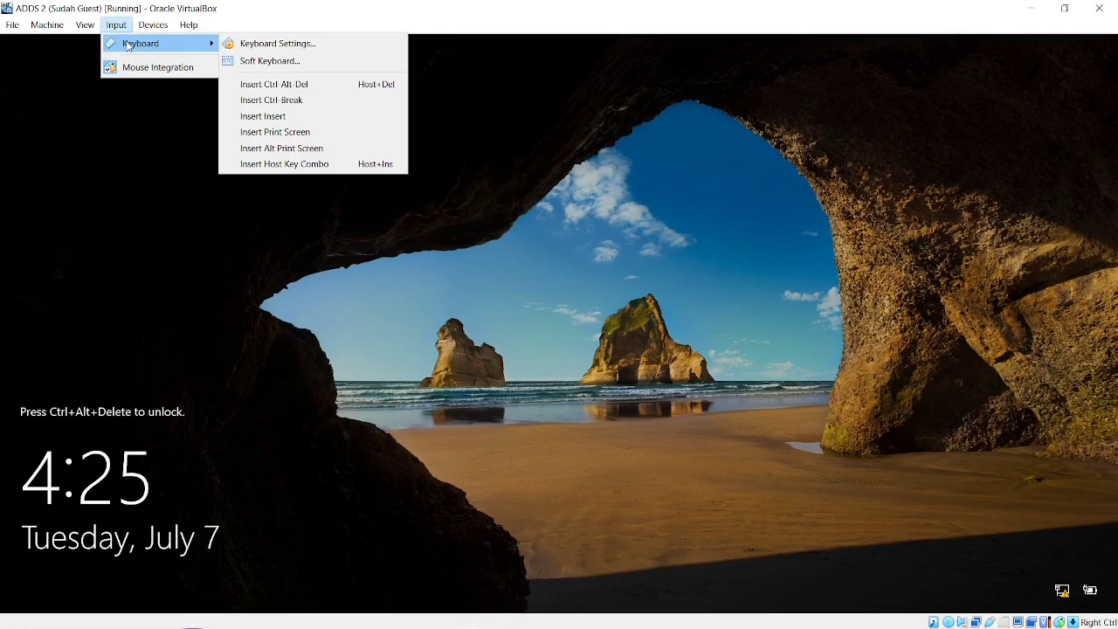
left_click(260, 90)
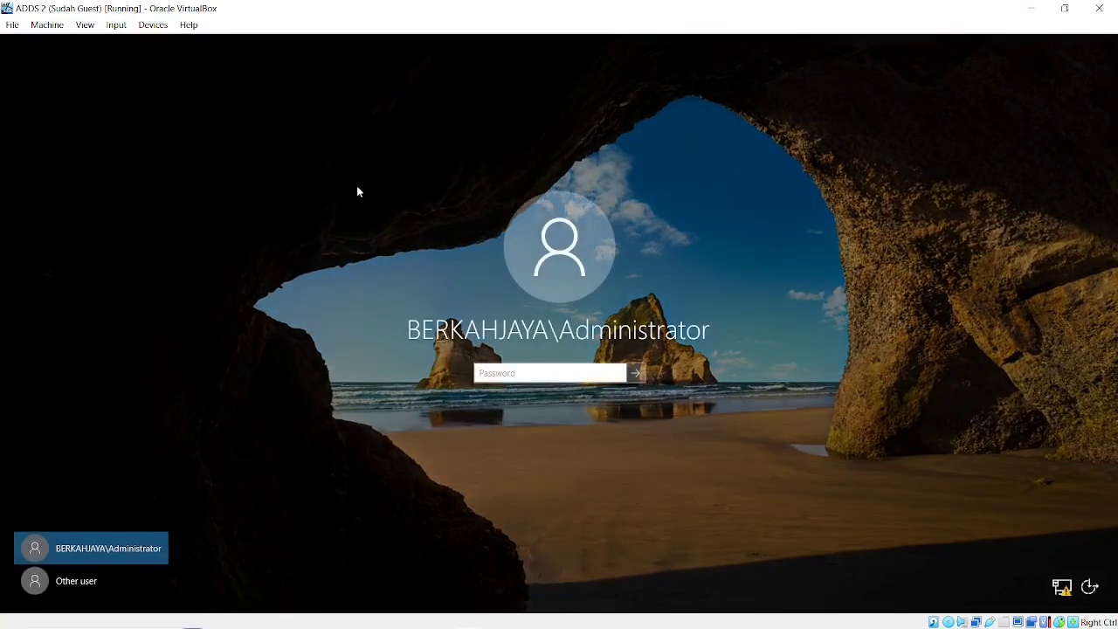
type("••")
key("Return")
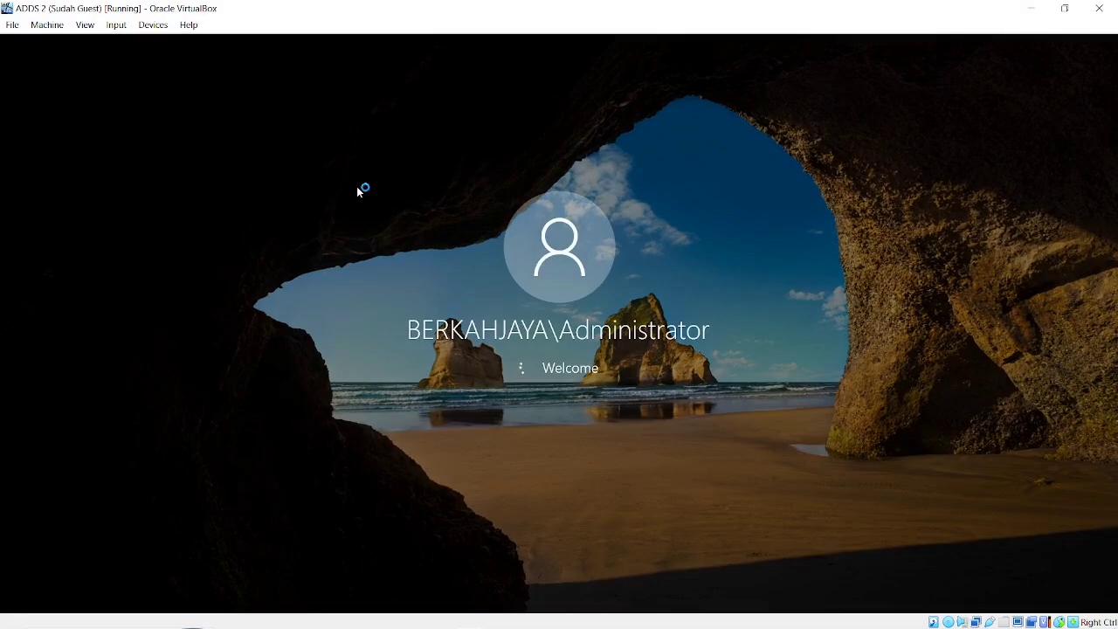
left_click(1031, 6)
key("alt+Tab")
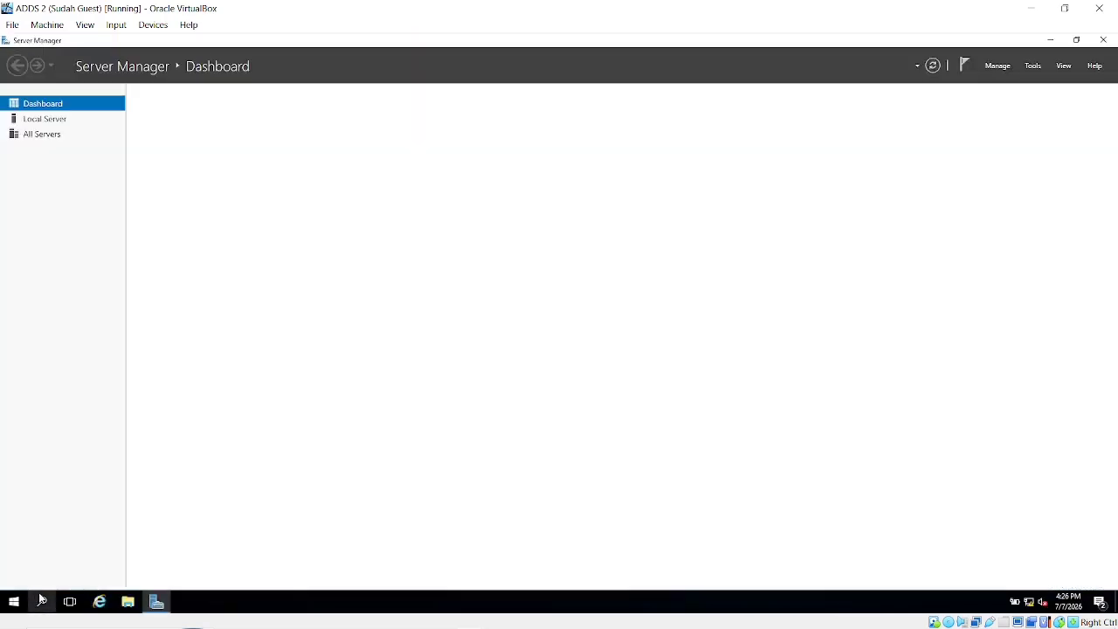
Step: Run an nslookup for berkahabadi.com in a new Command Prompt and close the Windows Update settings window that comes up
left_click(41, 600)
type("cmd")
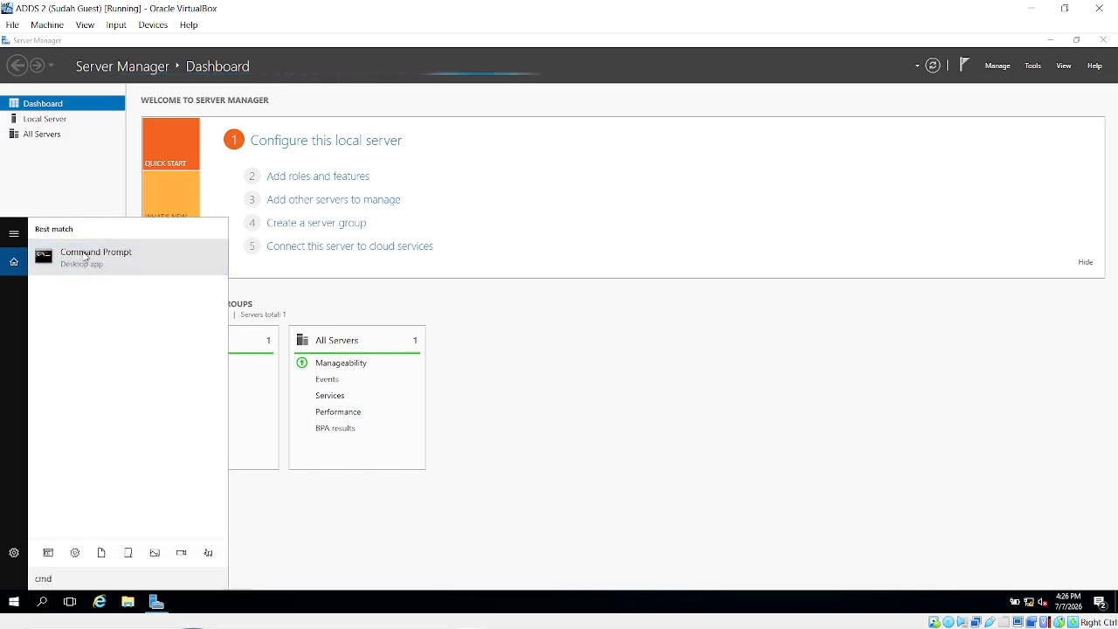
key("Return")
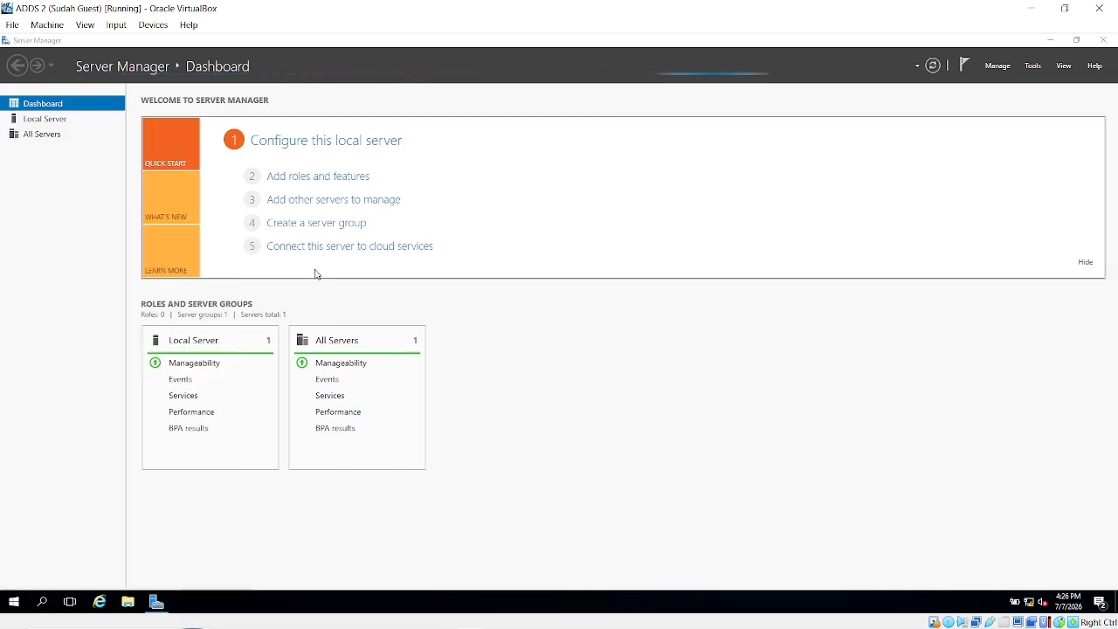
type("nsl")
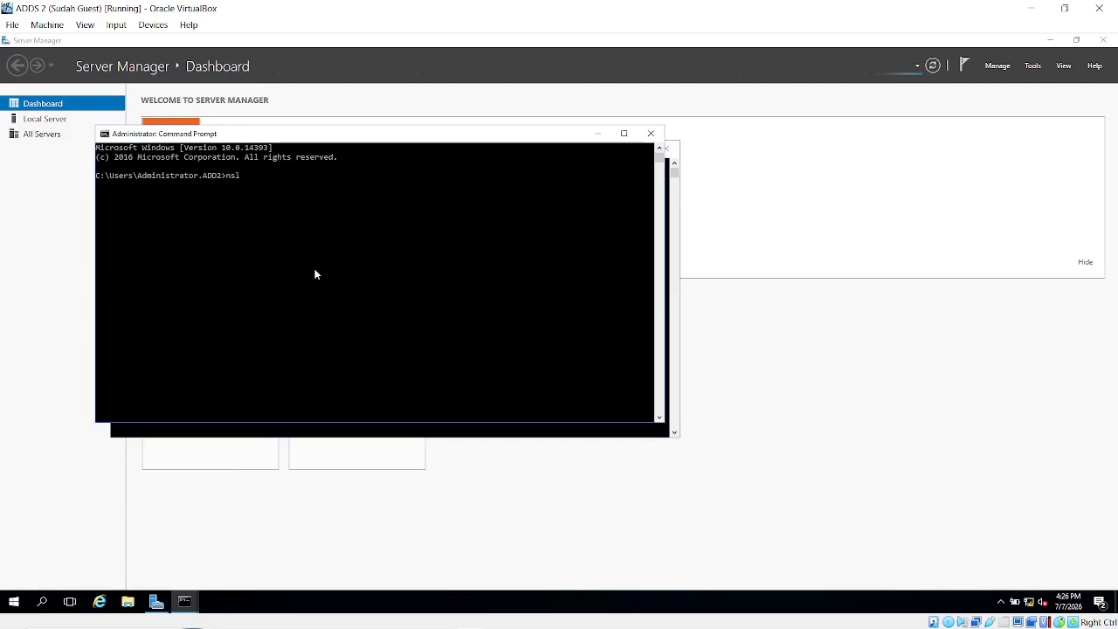
type("ookup ber")
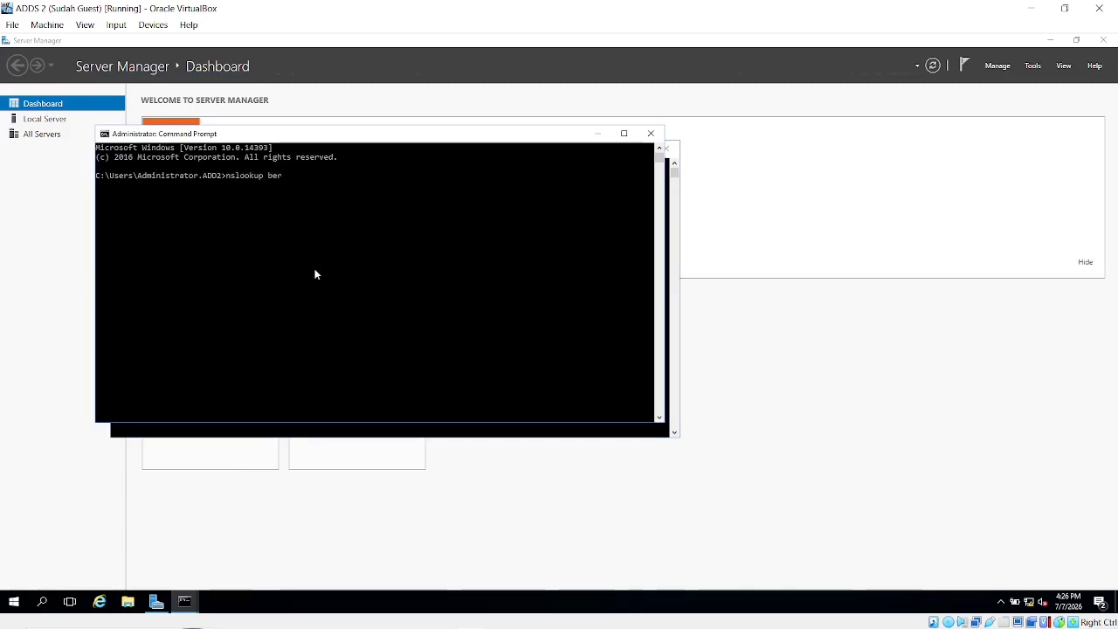
type("kahabdi.com")
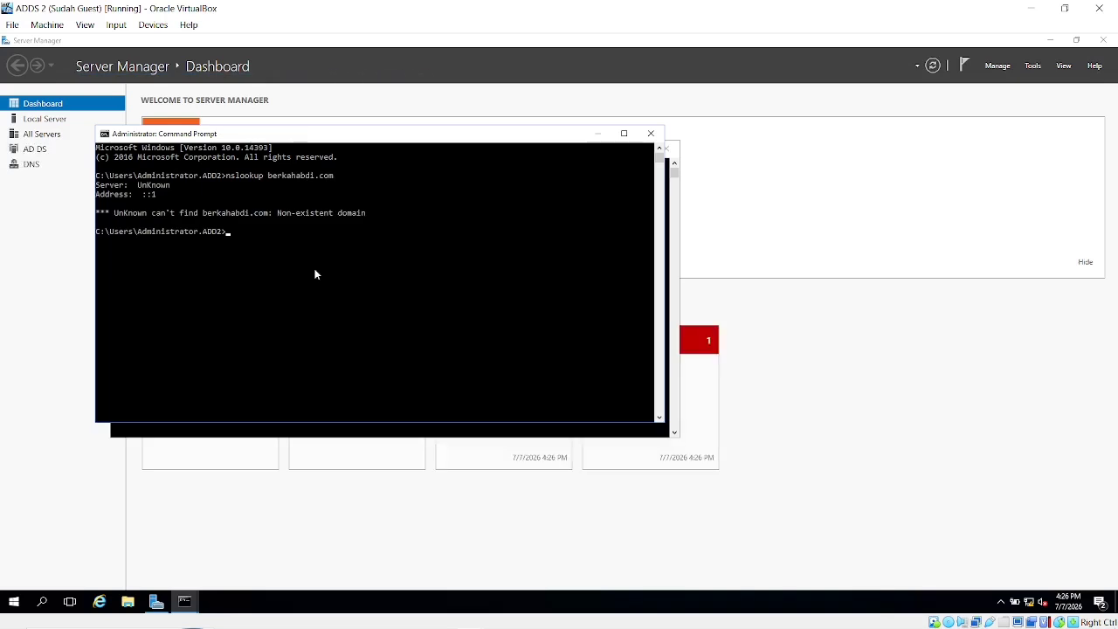
key("Up")
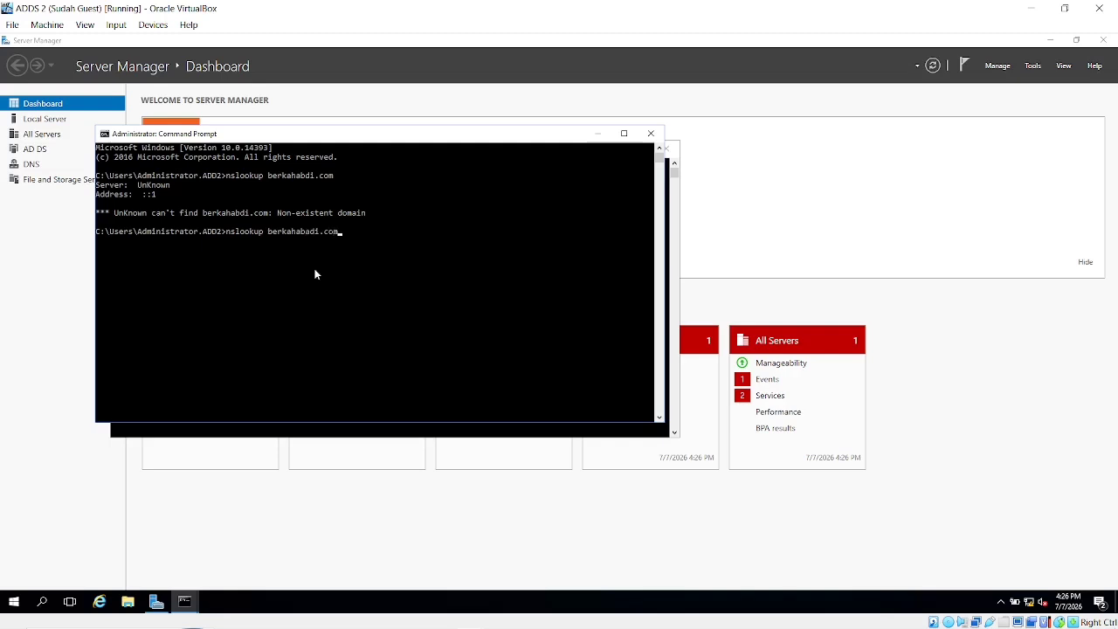
key("Return")
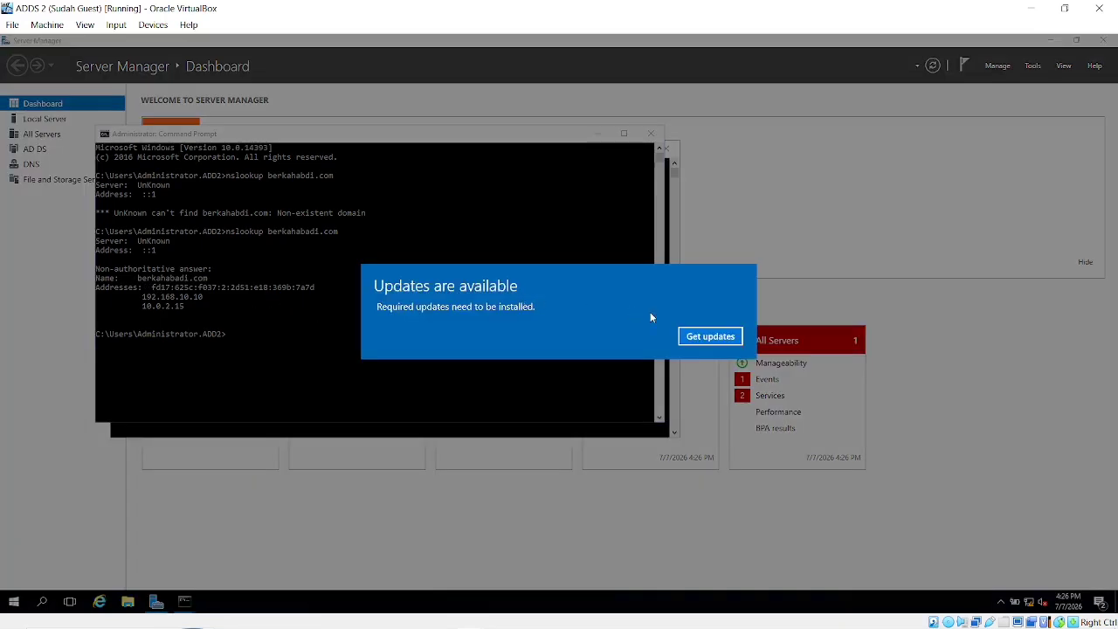
left_click(717, 338)
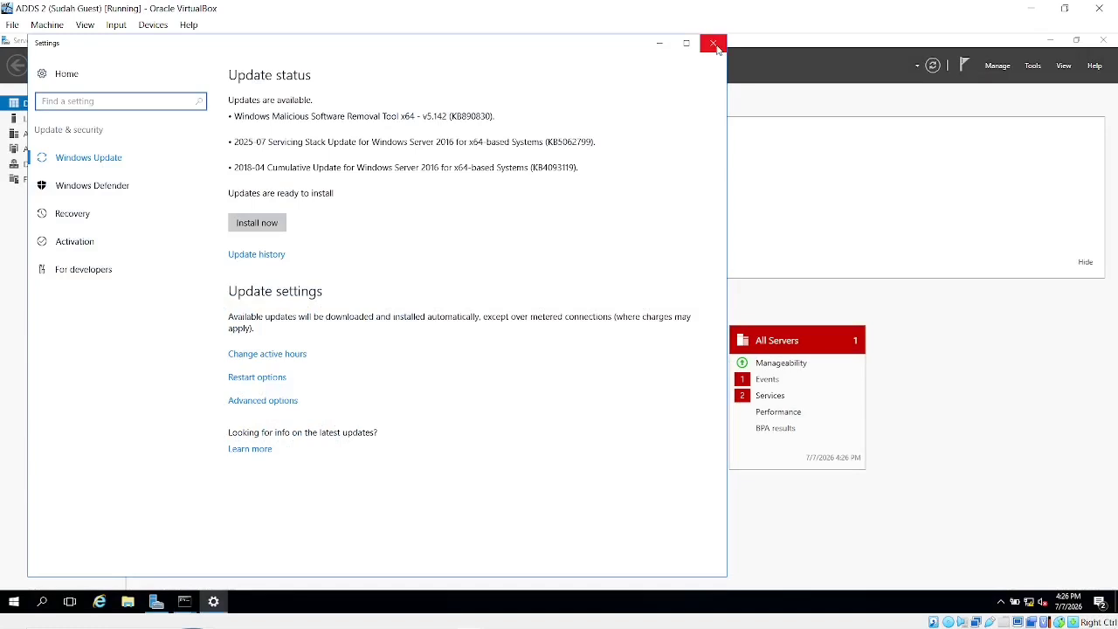
left_click(714, 44)
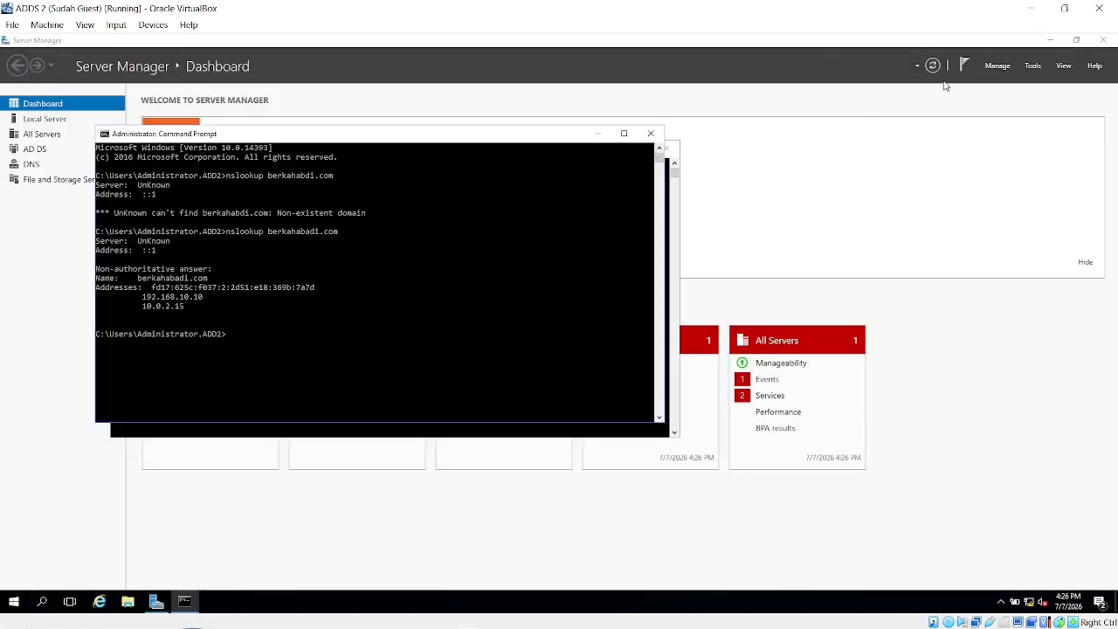
Step: Open Active Directory Domains and Trusts from Server Manager and manage the berkahjaya.com domain
left_click(998, 67)
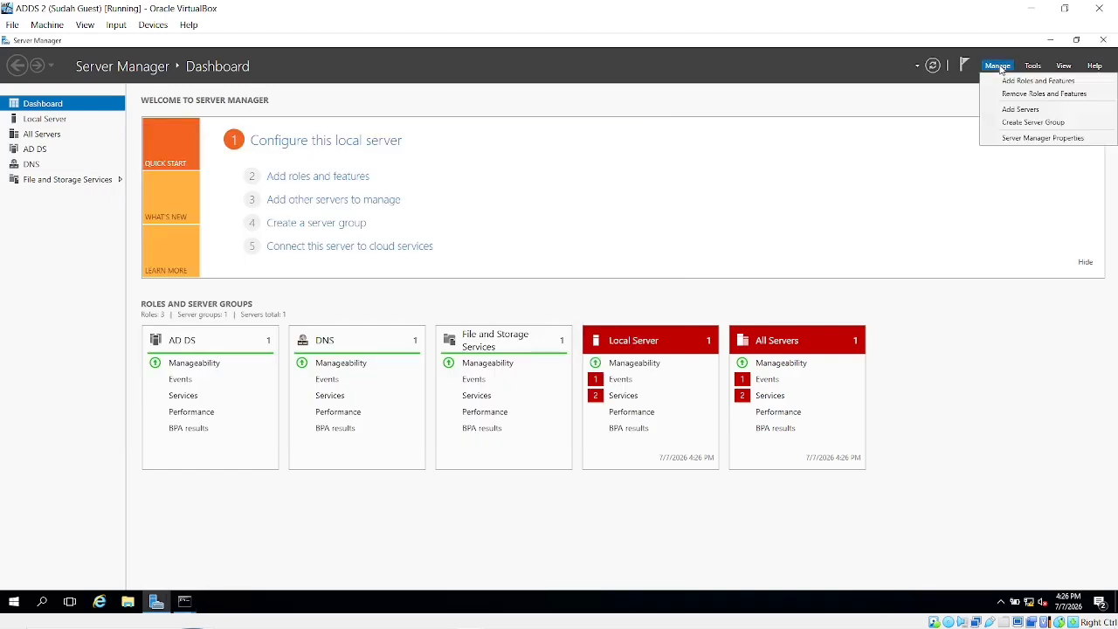
left_click(1030, 66)
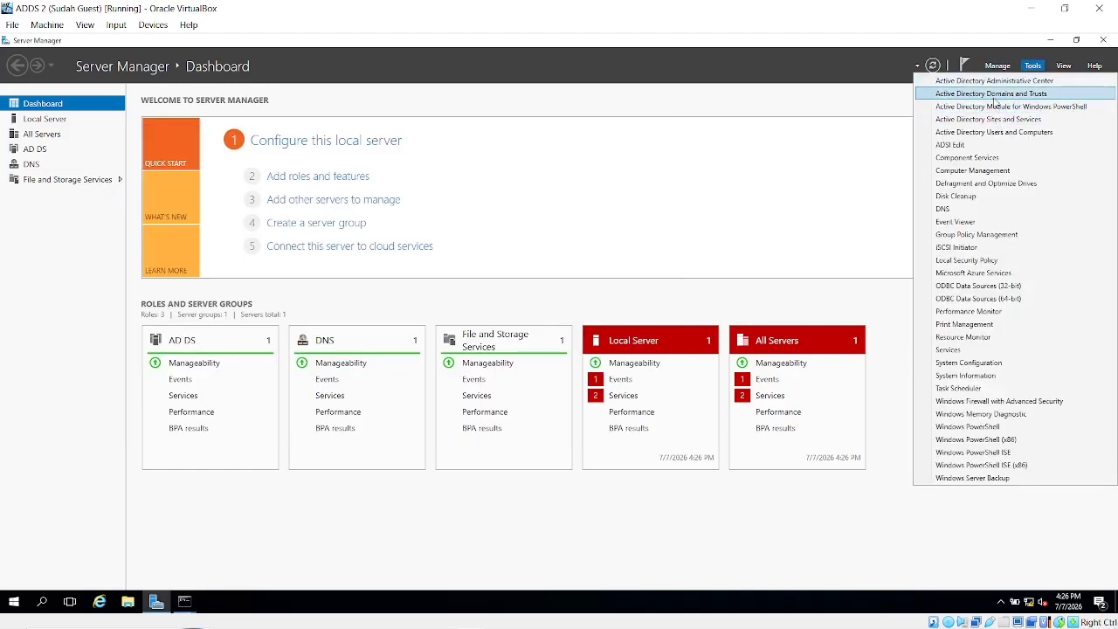
left_click(994, 96)
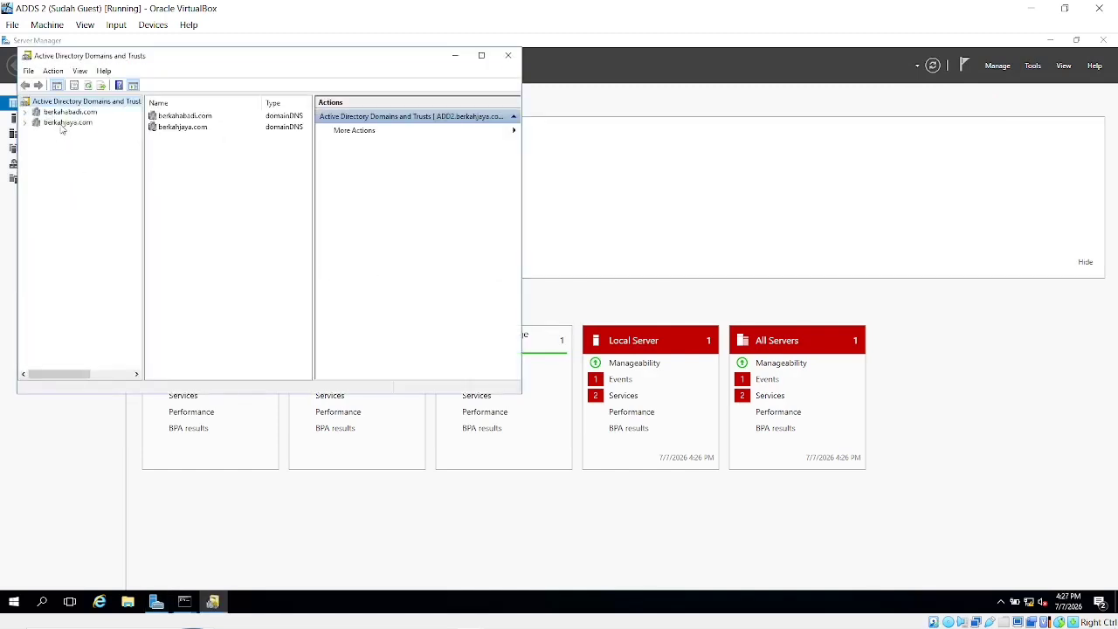
left_click(63, 124)
right_click(61, 124)
left_click(98, 138)
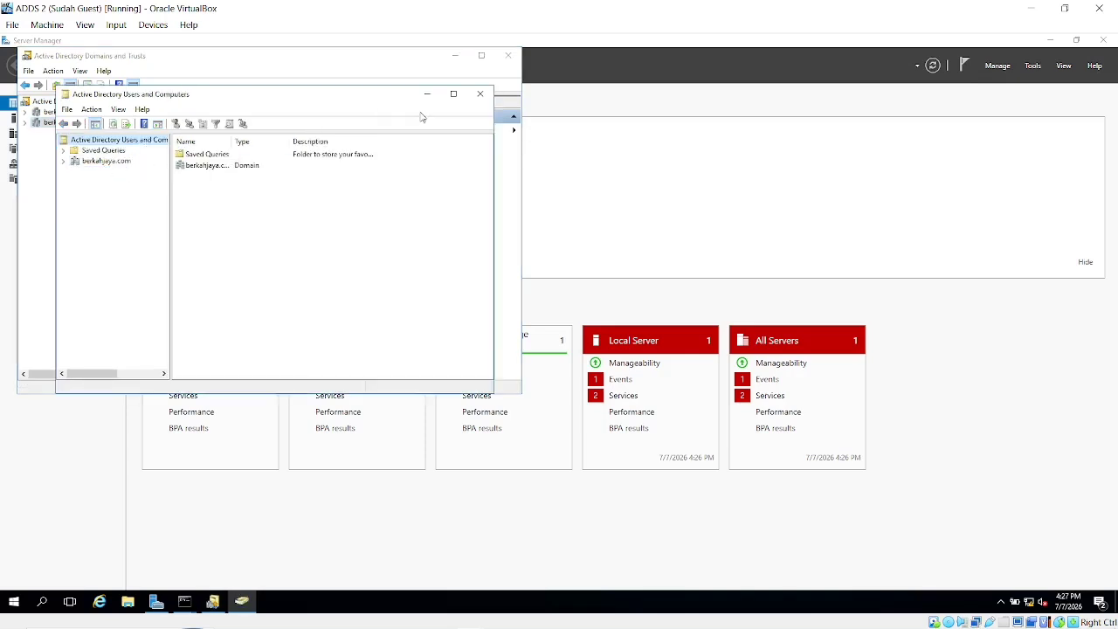
Step: Create a global security group named IT_desk directly under berkahjaya.com, check the domain's contents and close Active Directory Users and Computers
left_click(64, 162)
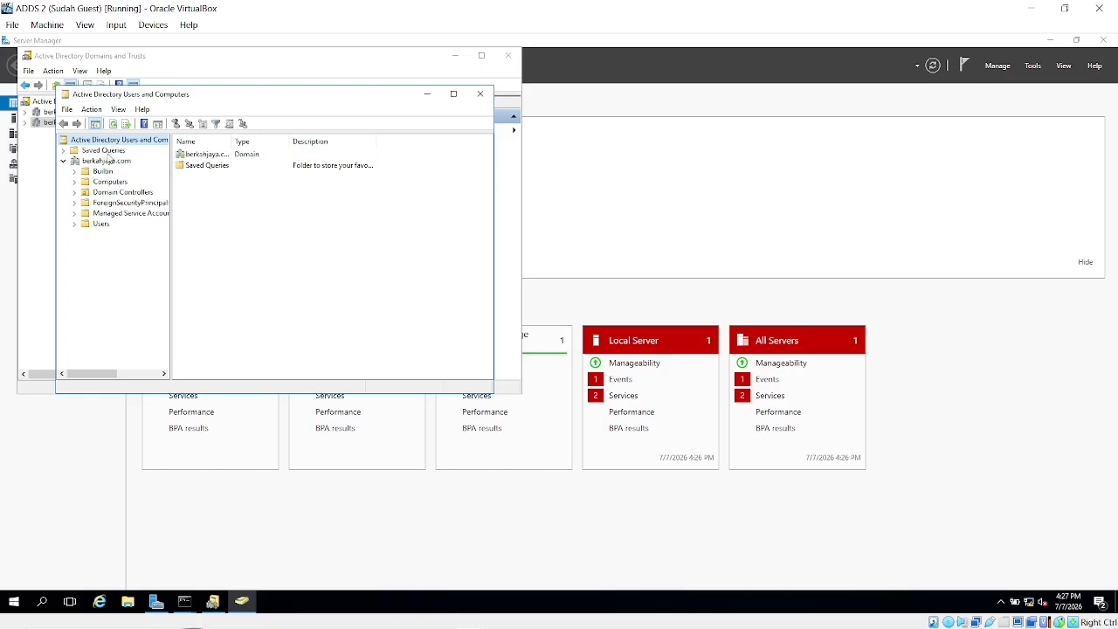
left_click(109, 162)
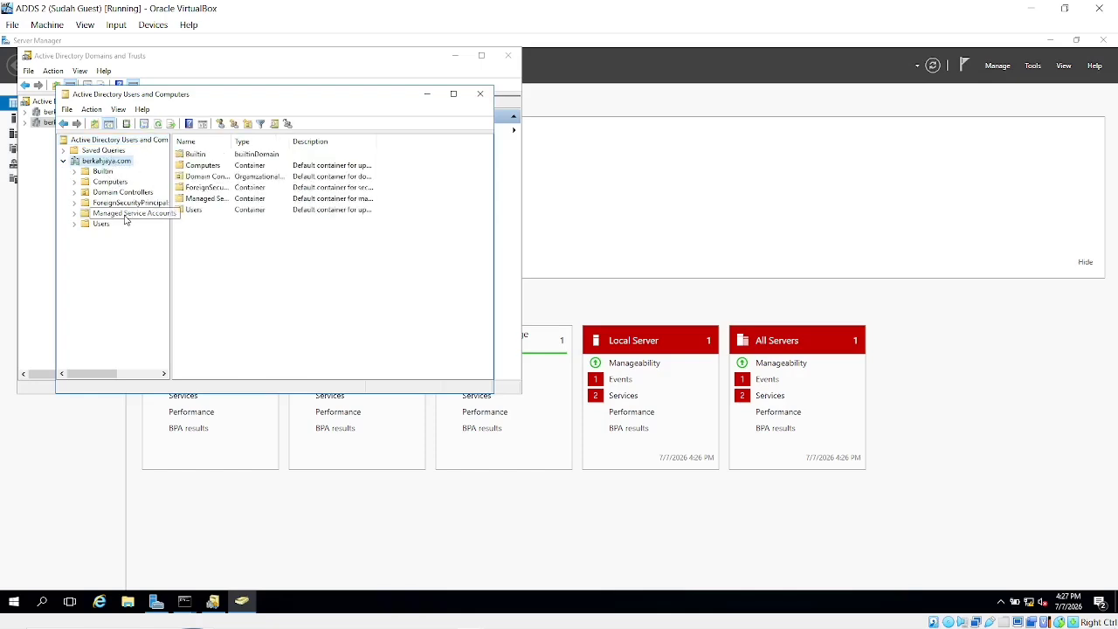
left_click(131, 214)
right_click(105, 161)
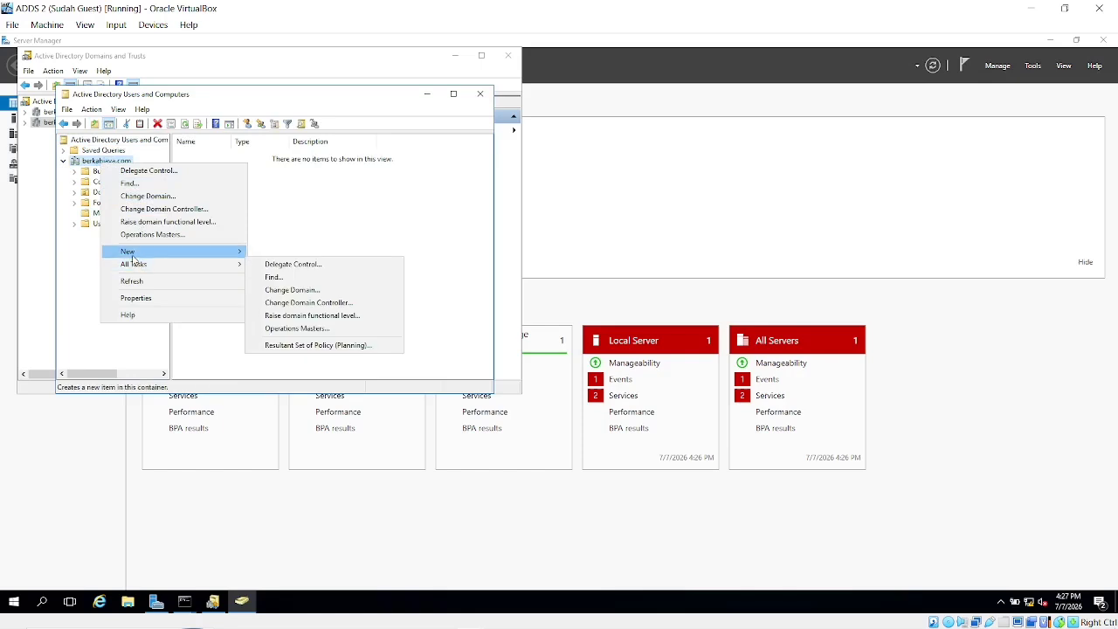
mouse_move(132, 254)
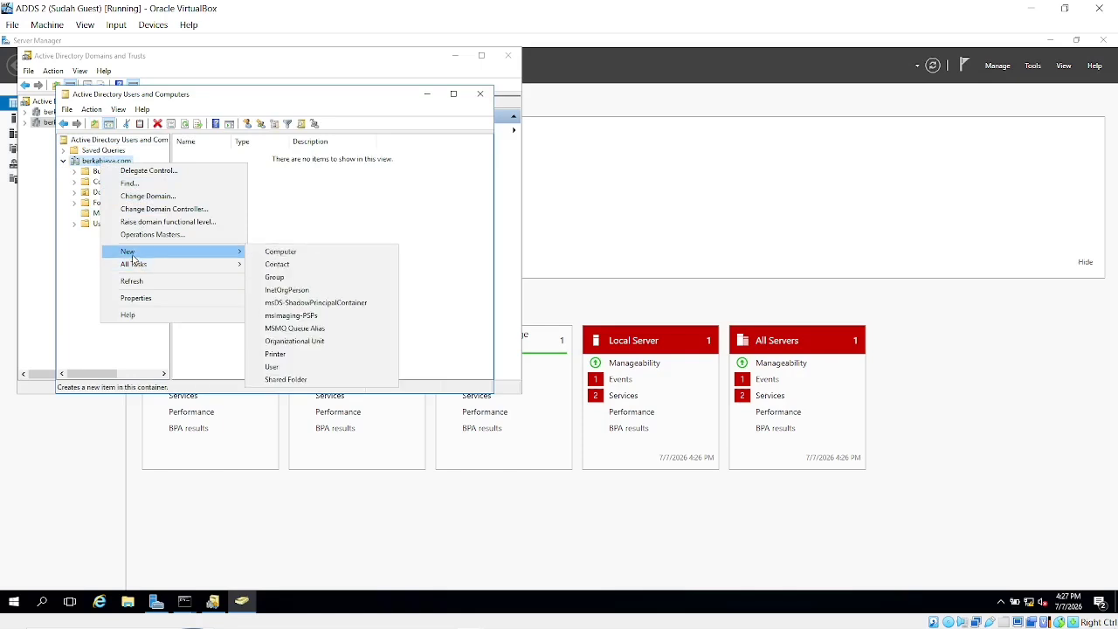
left_click(275, 277)
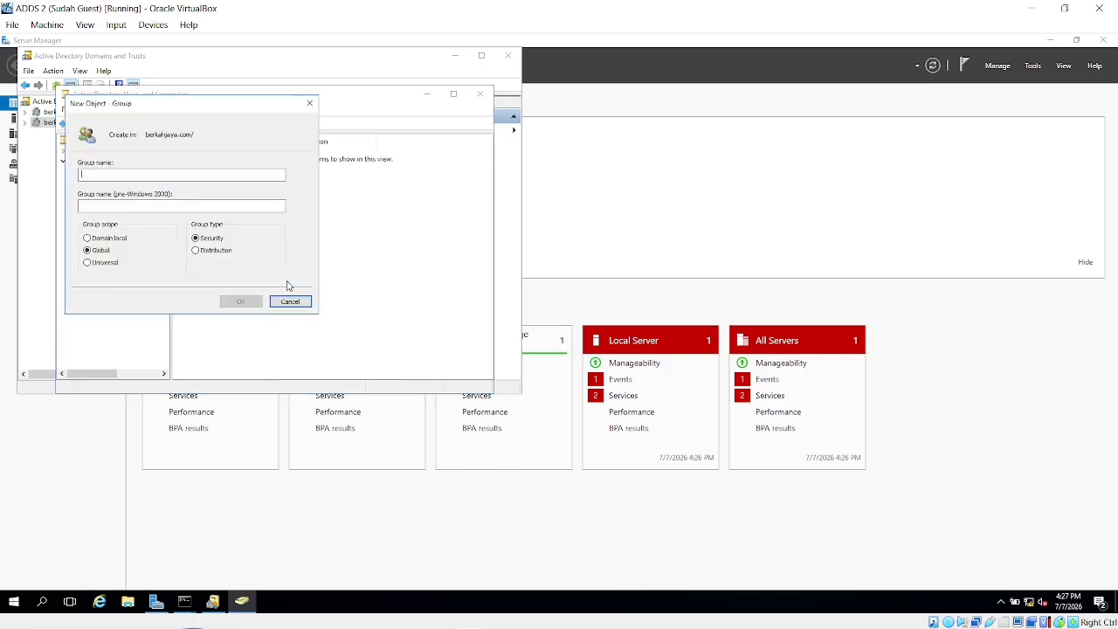
type("IT")
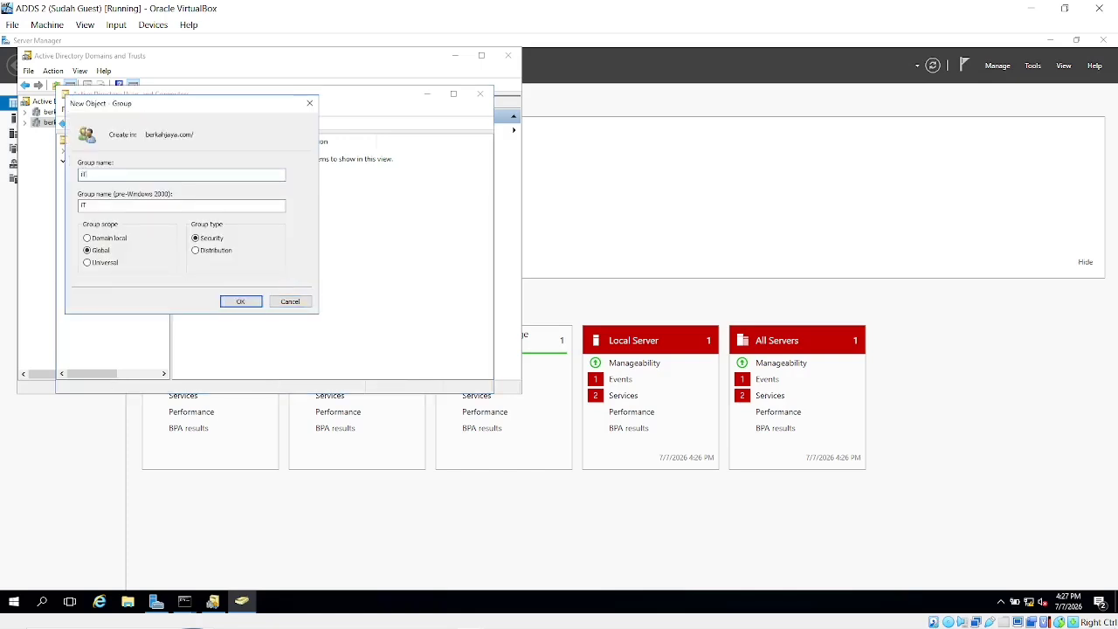
type("_desk")
key("Return")
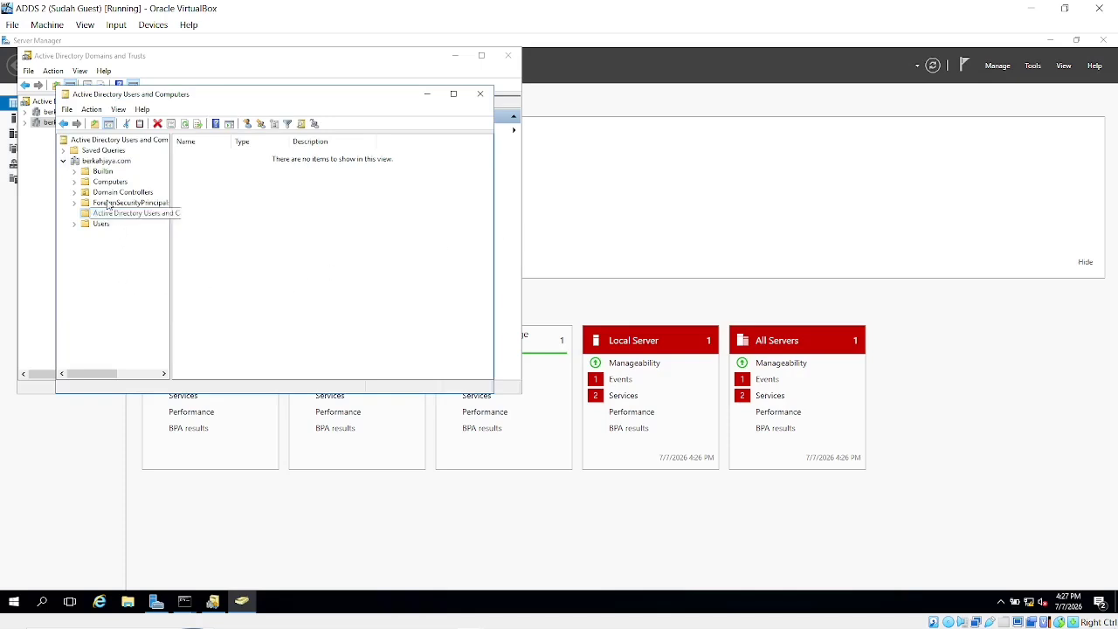
left_click(102, 162)
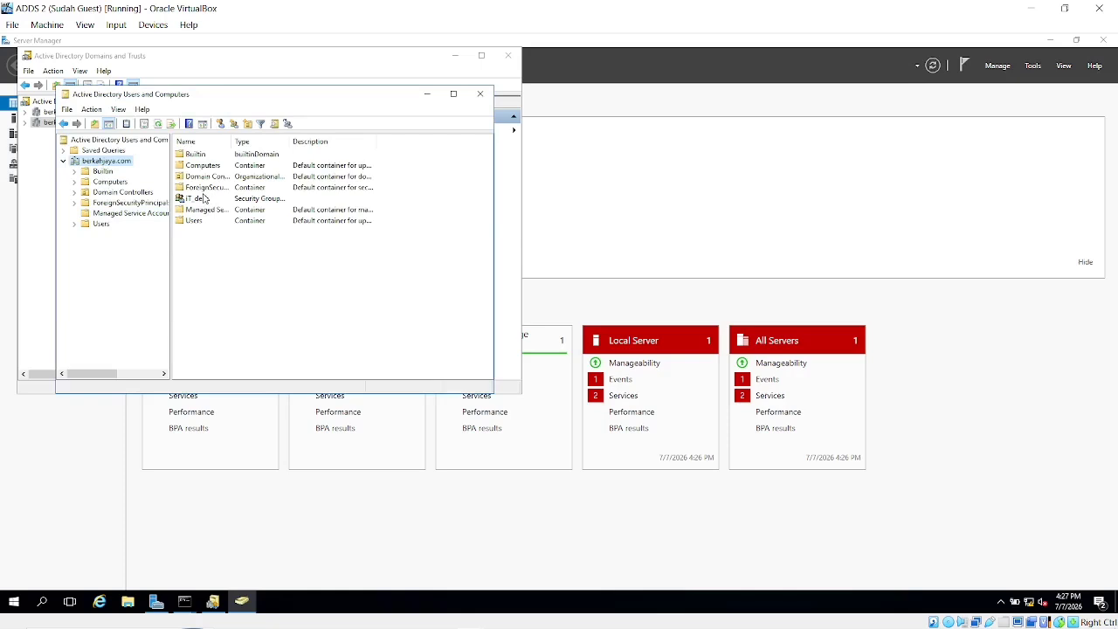
left_click(479, 94)
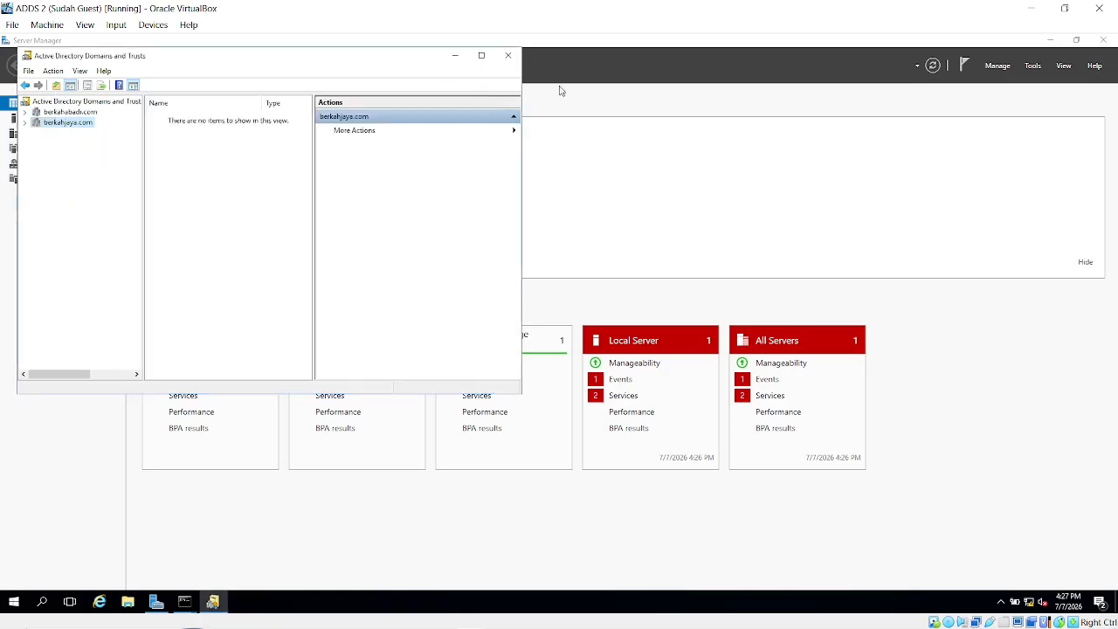
left_click(1031, 8)
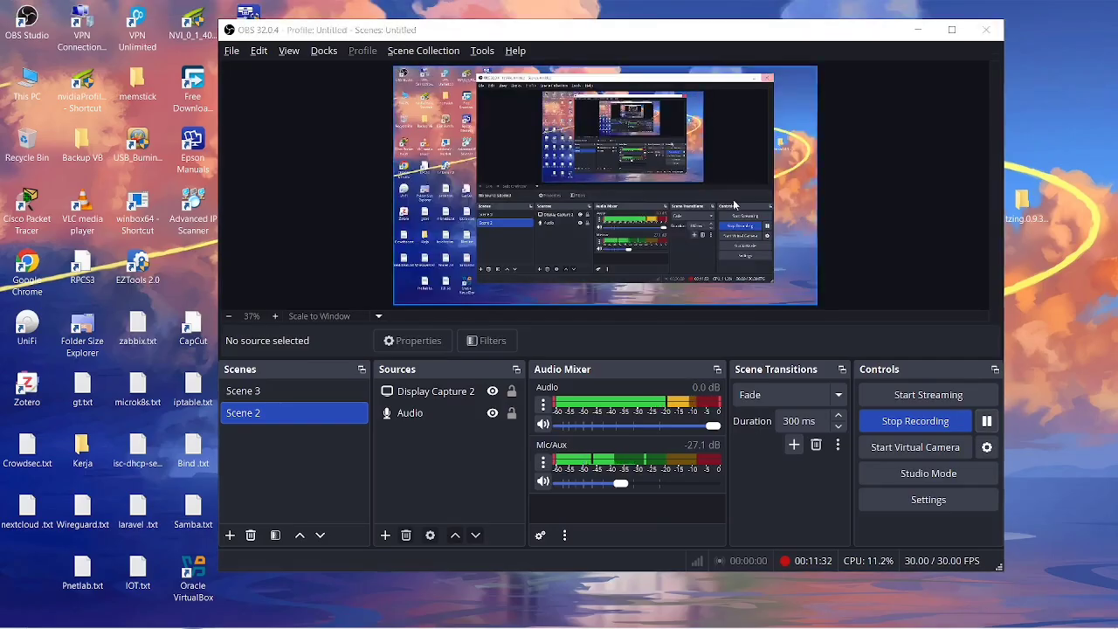
key("alt+Tab")
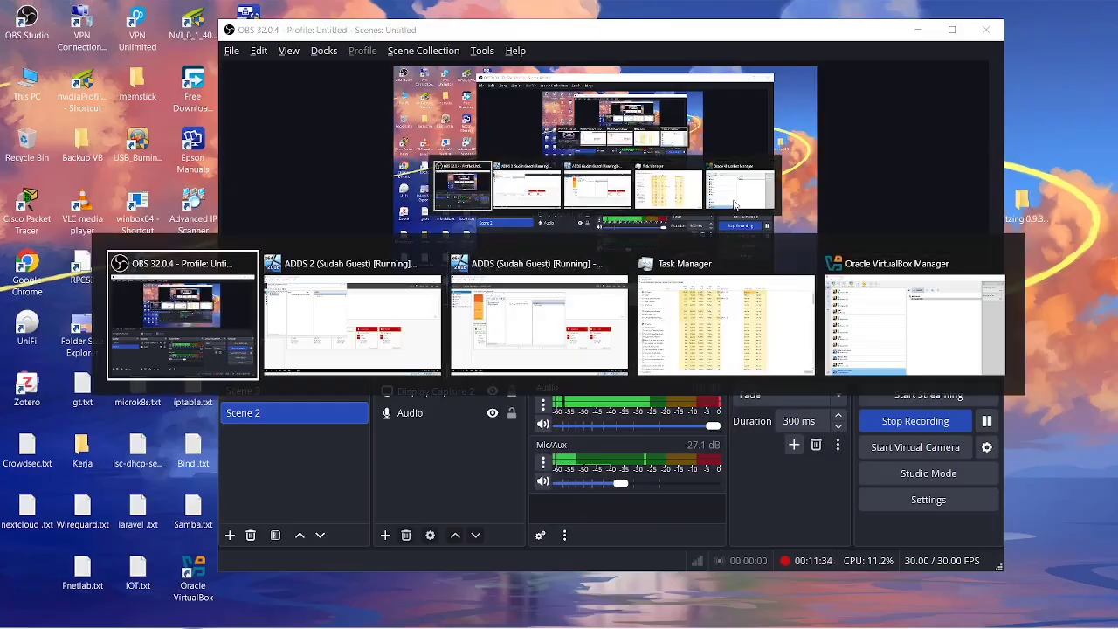
key("alt+Tab")
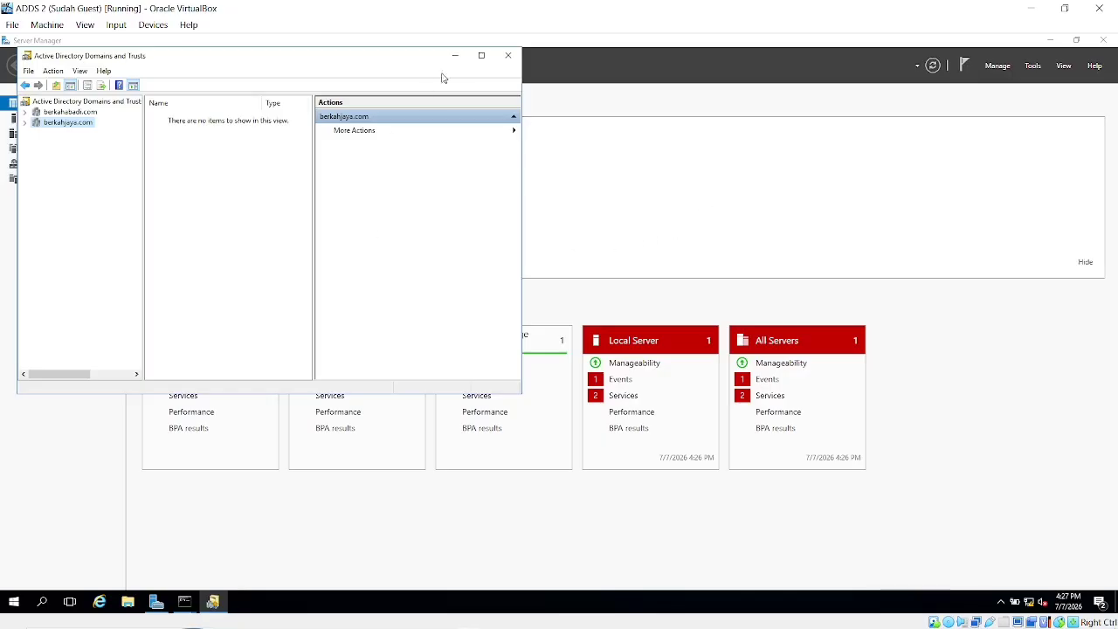
Step: Reopen Active Directory Domains and Trusts, manage the berkahabadi.com domain and view its contents in Active Directory Users and Computers
left_click(507, 55)
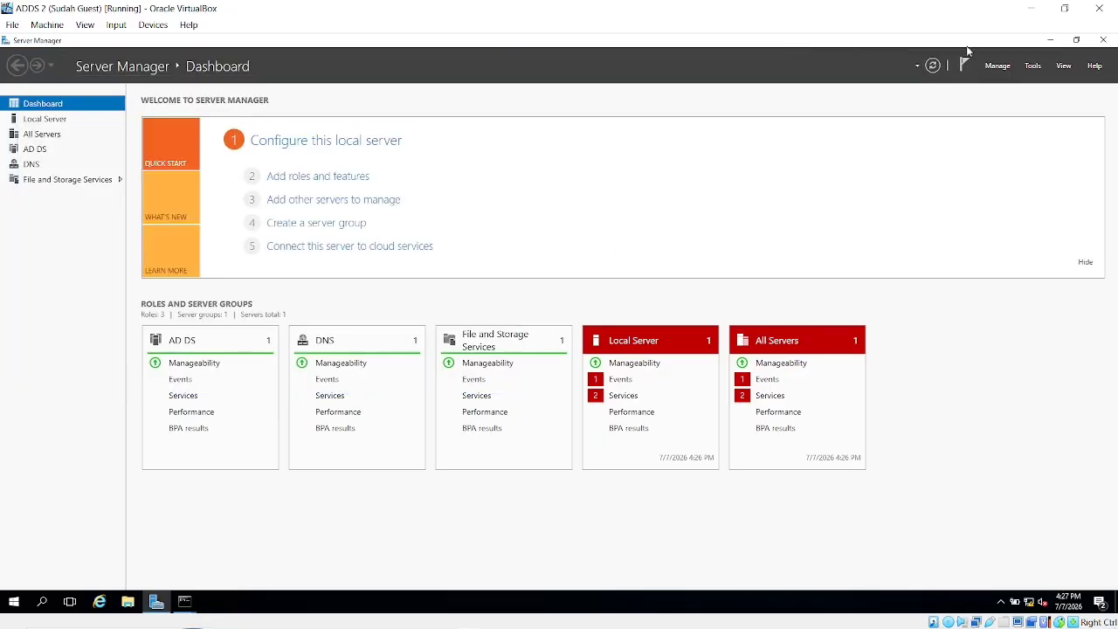
left_click(1031, 66)
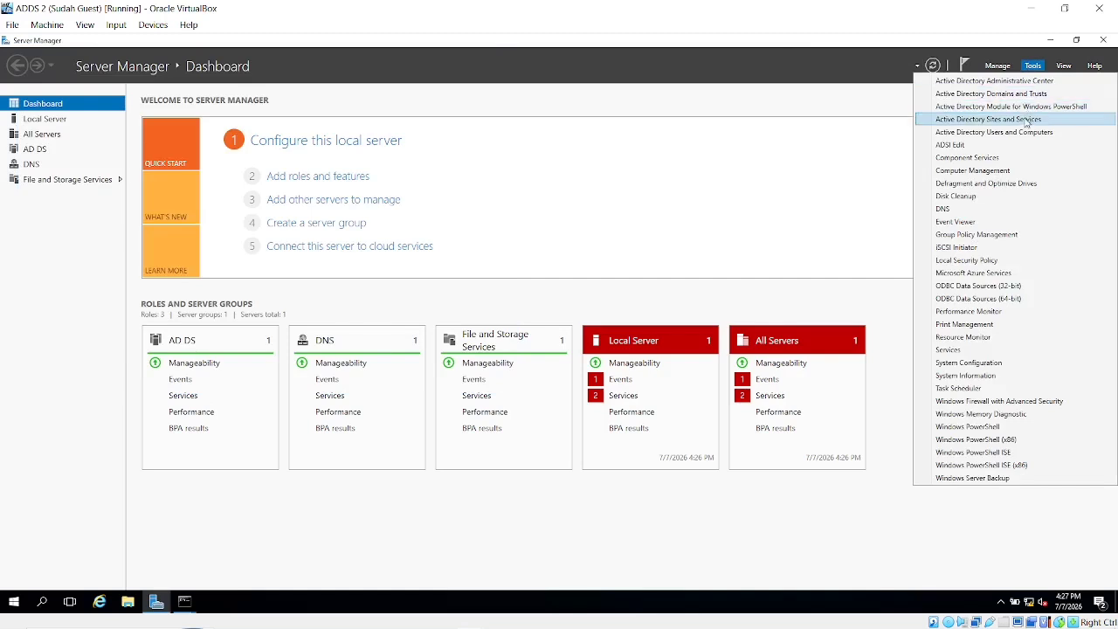
left_click(1020, 93)
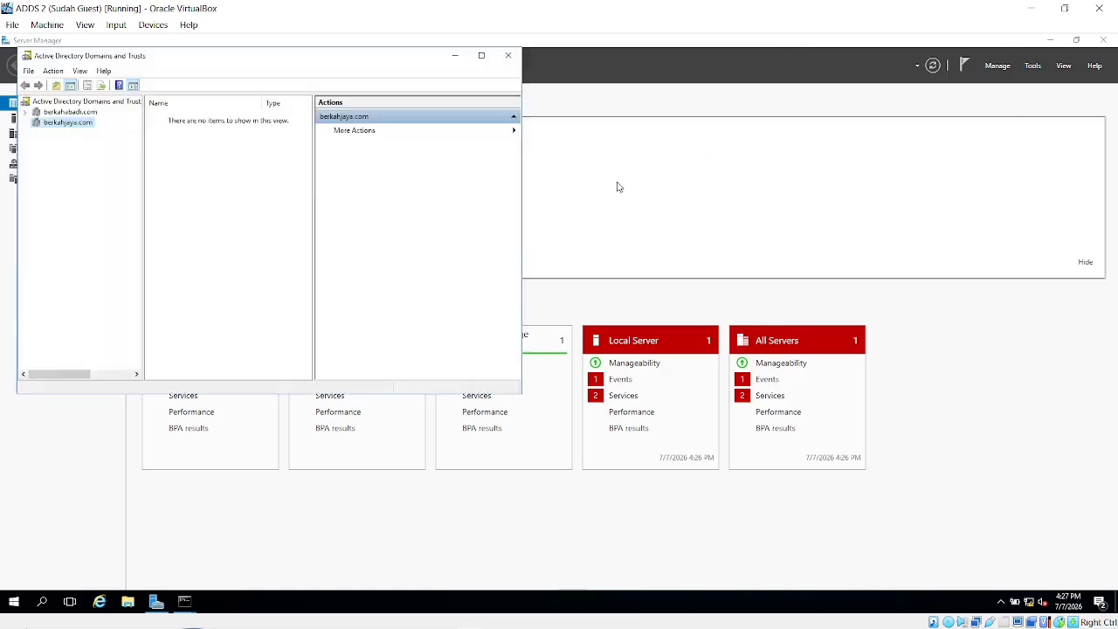
left_click(61, 113)
right_click(58, 111)
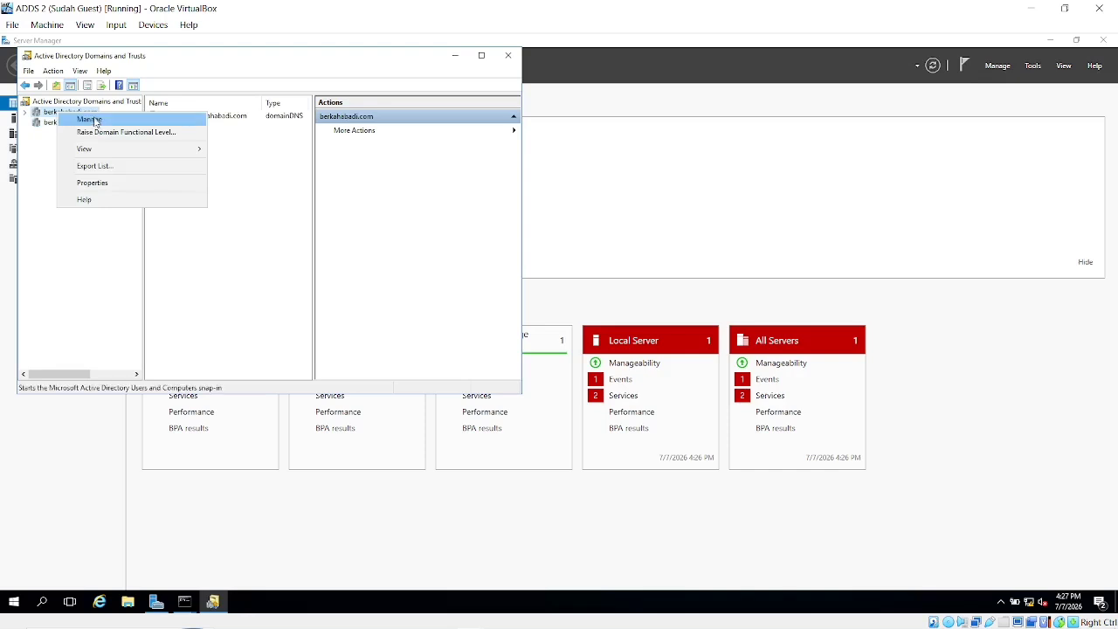
left_click(91, 119)
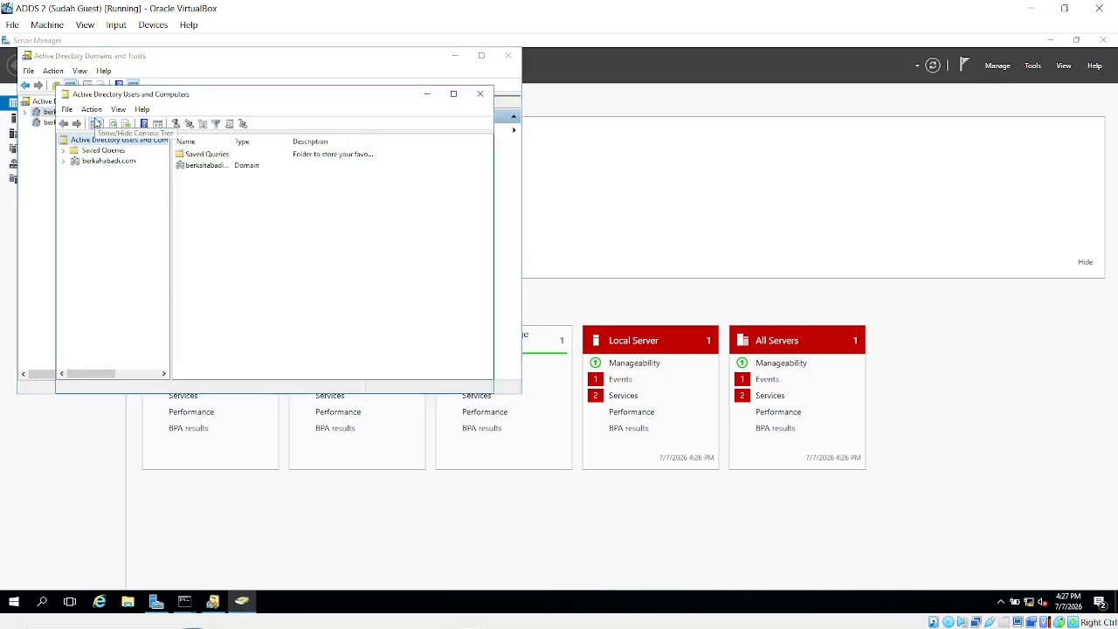
left_click(83, 163)
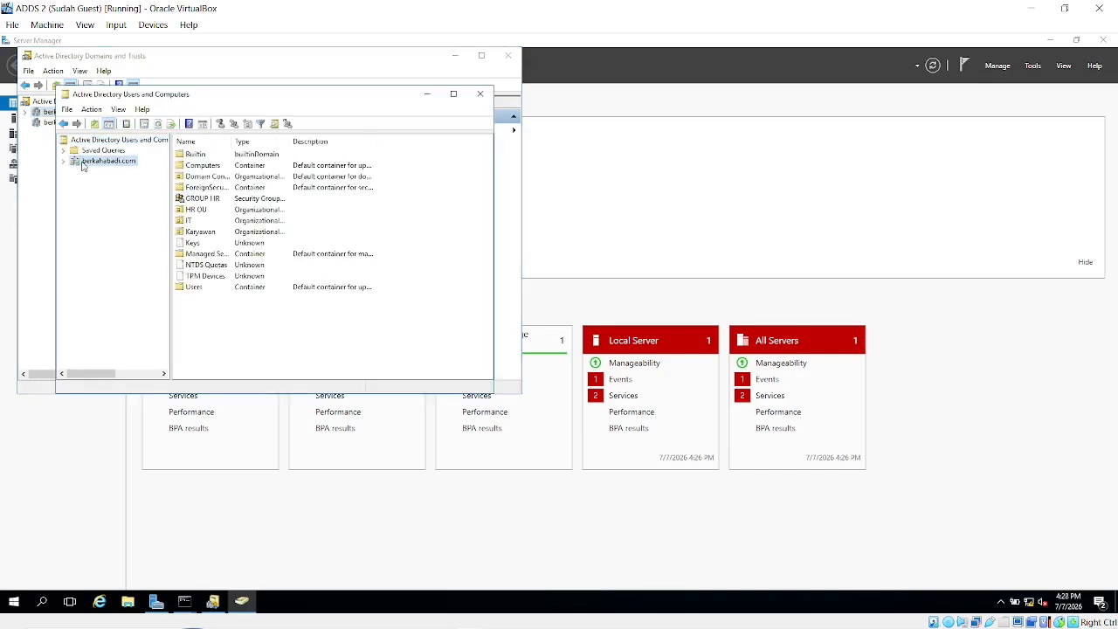
Step: Reopen management of berkahabadi.com from Active Directory Domains and Trusts, inspect its objects including GROUP HR, and close Active Directory Users and Computers
left_click(479, 93)
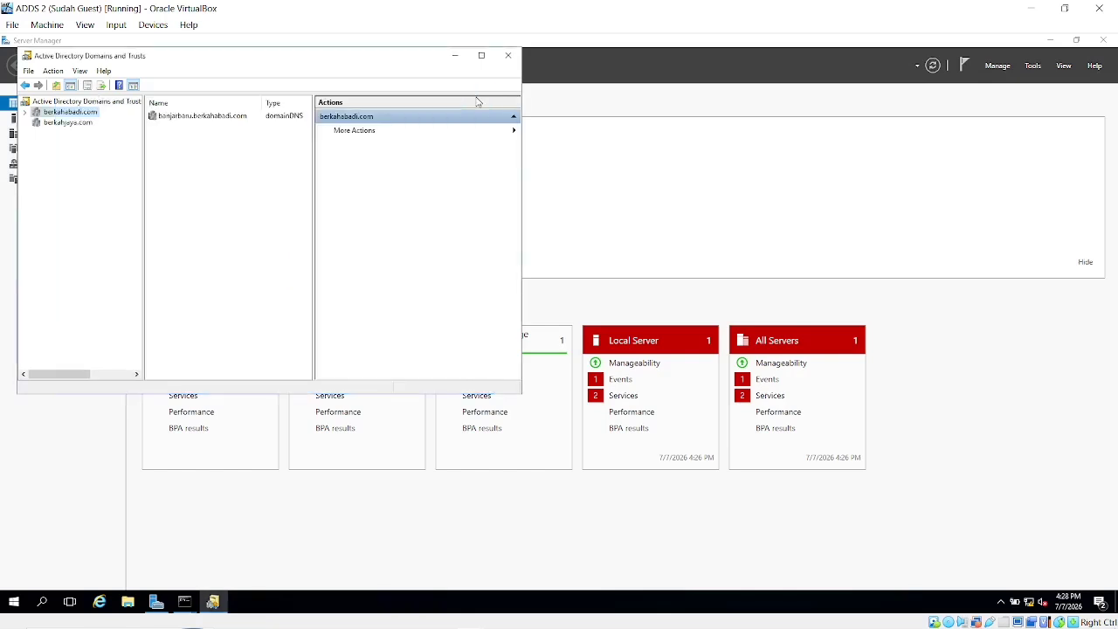
left_click(62, 123)
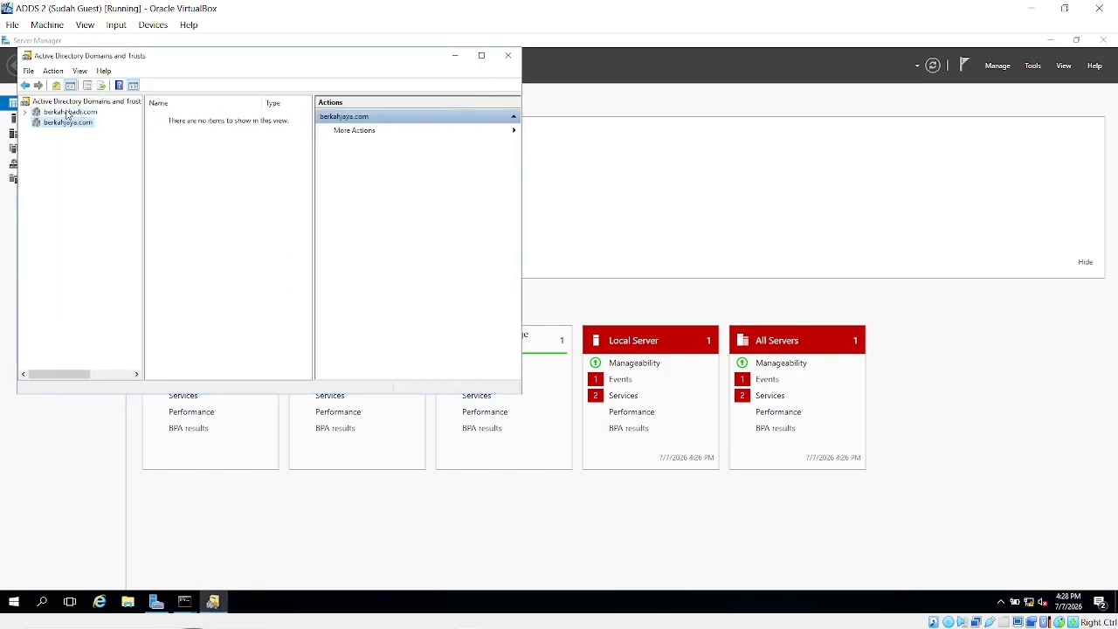
right_click(67, 113)
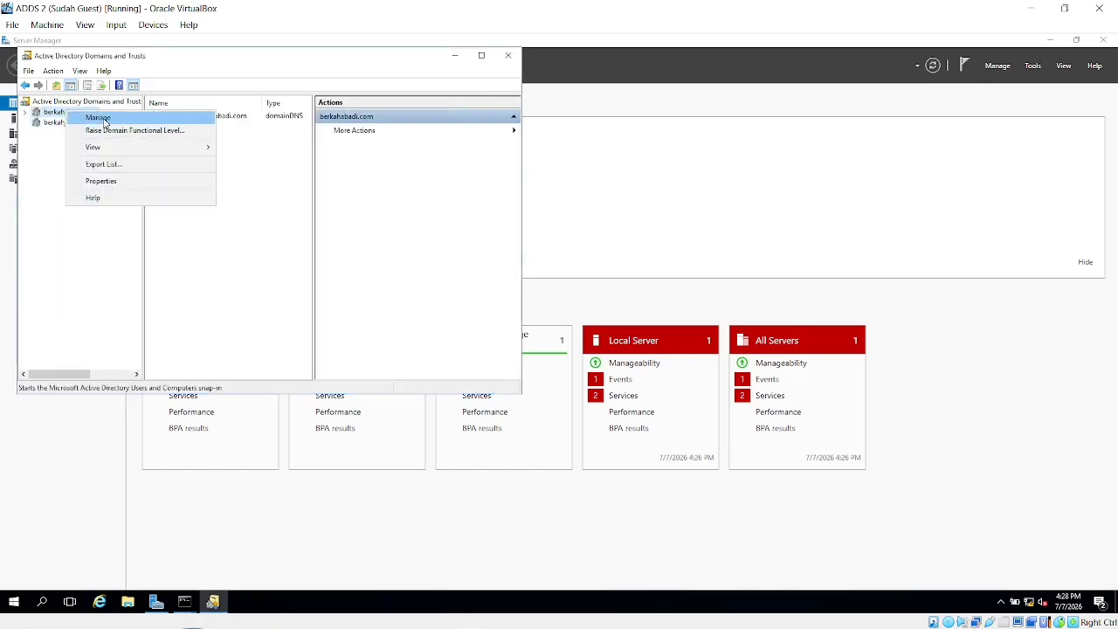
left_click(98, 118)
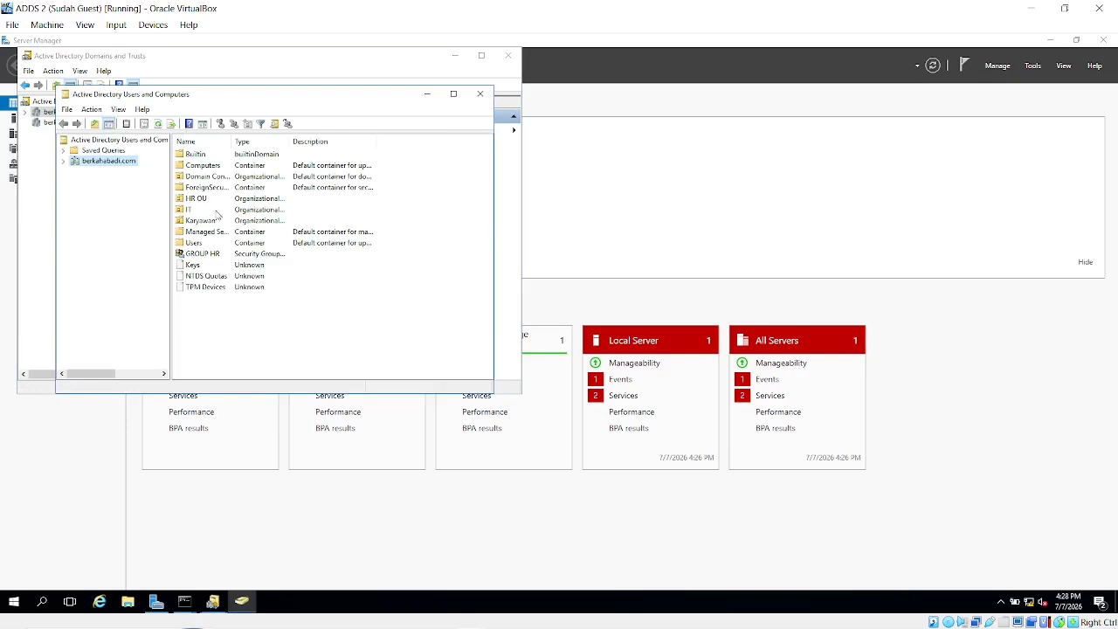
left_click(211, 254)
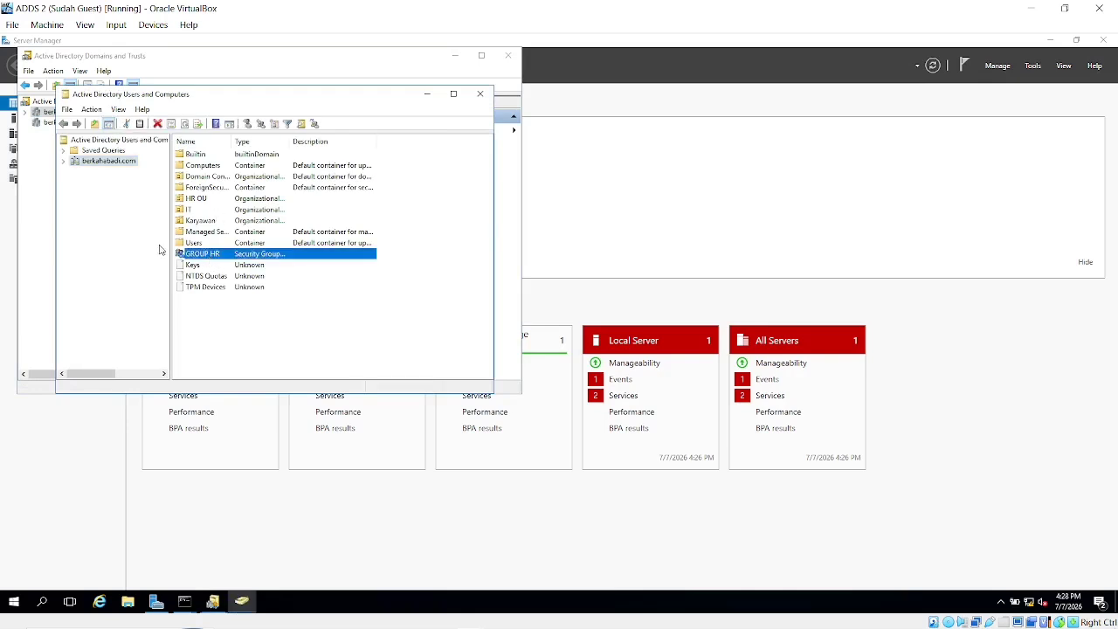
left_click(131, 243)
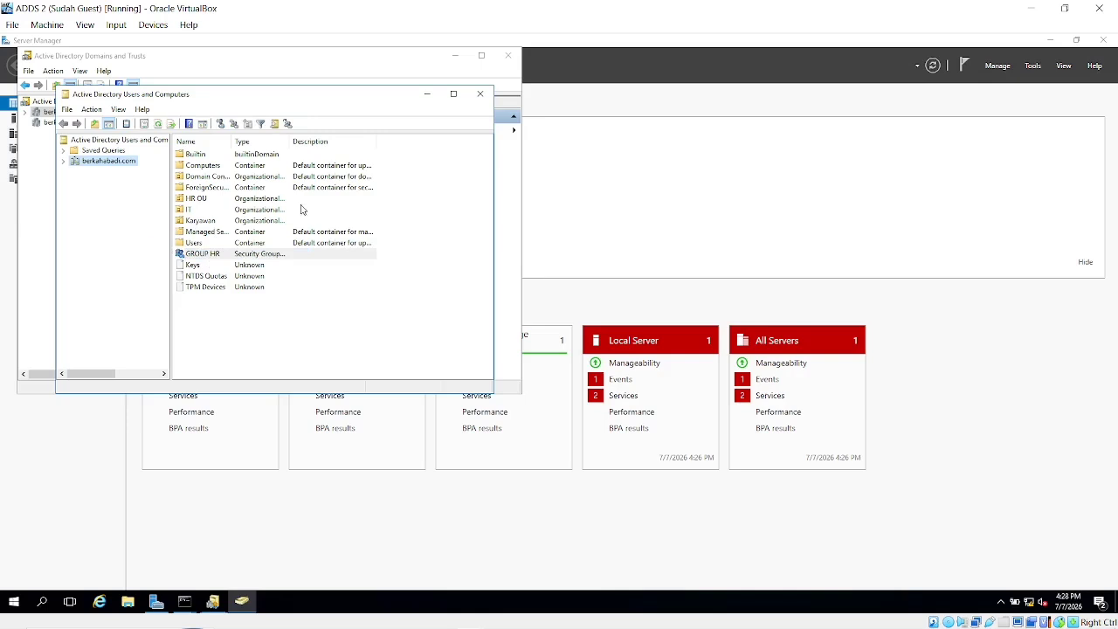
left_click(480, 94)
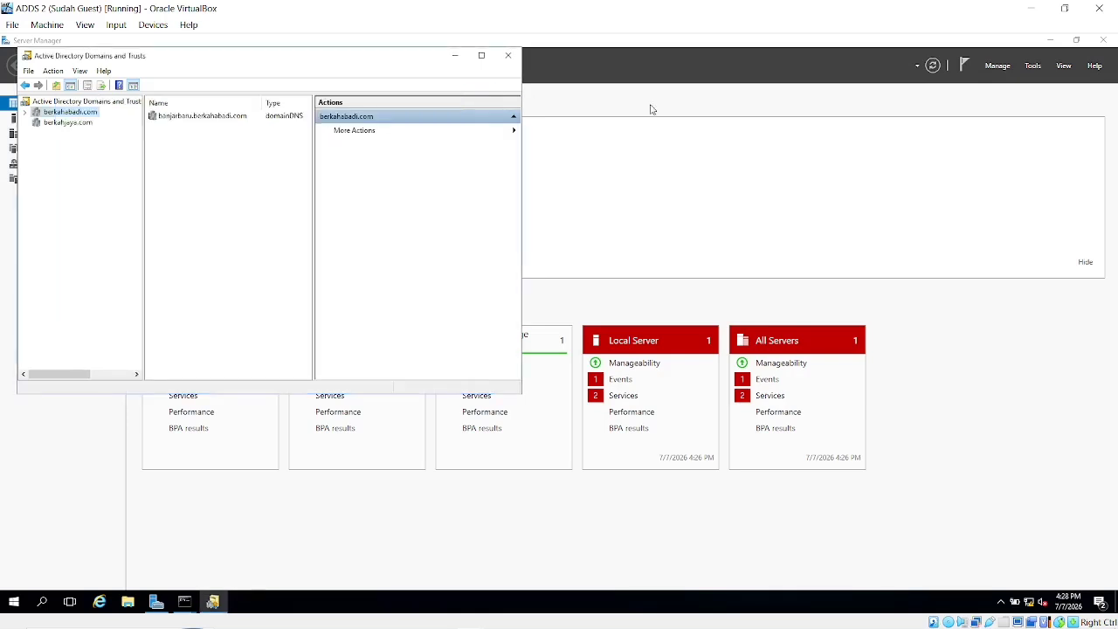
Step: Open Active Directory Users and Computers from Server Manager and examine the containers and available actions of the berkahjaya.com domain
left_click(1033, 67)
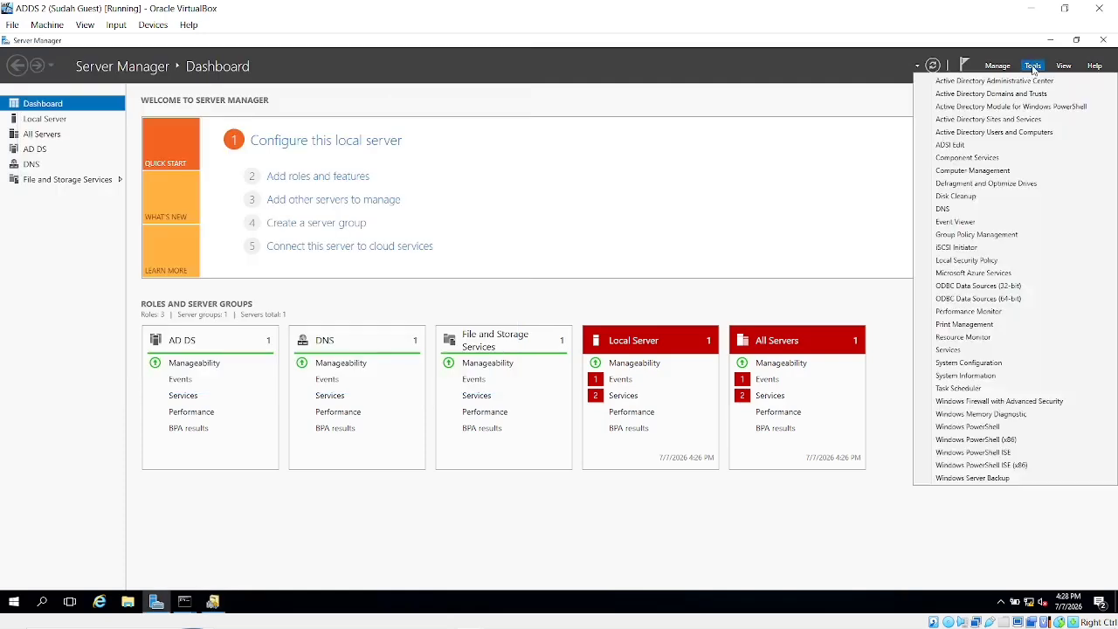
left_click(1003, 132)
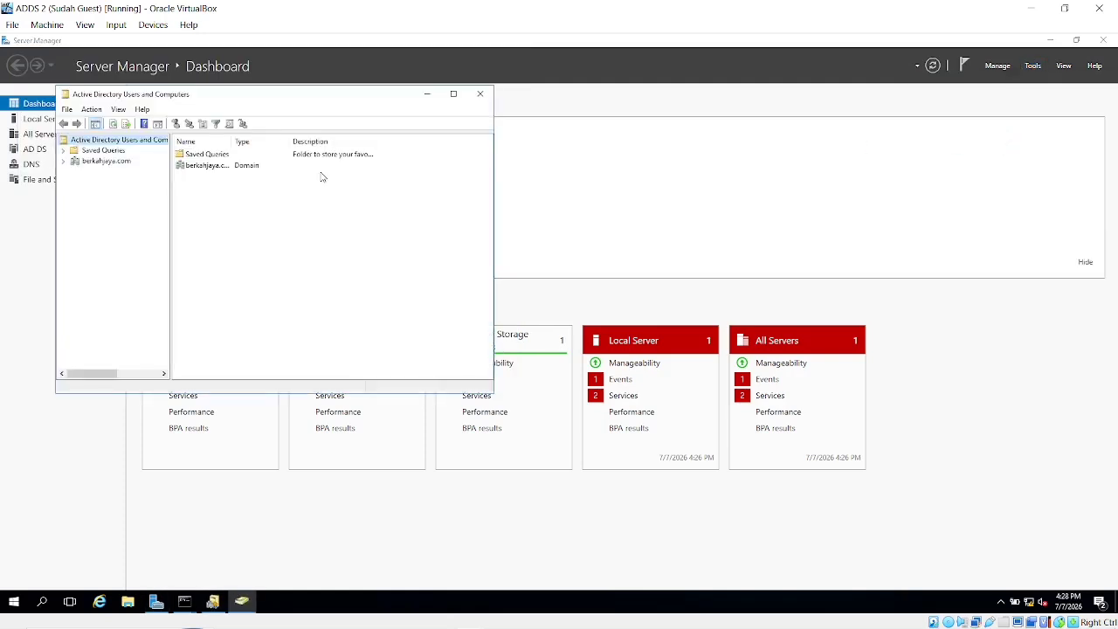
left_click(65, 161)
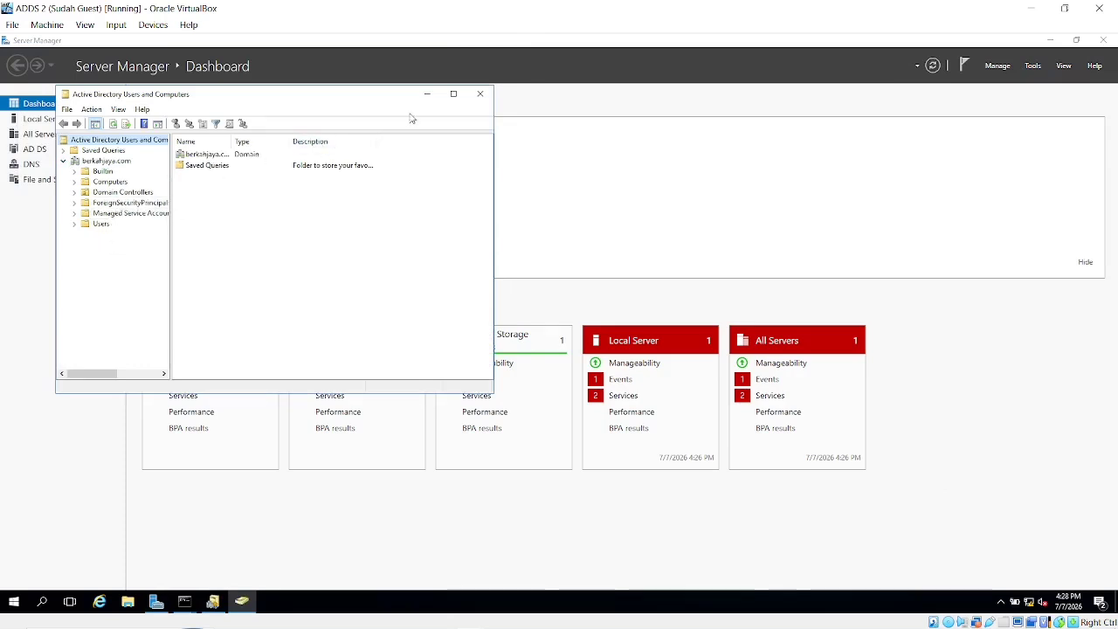
left_click(453, 94)
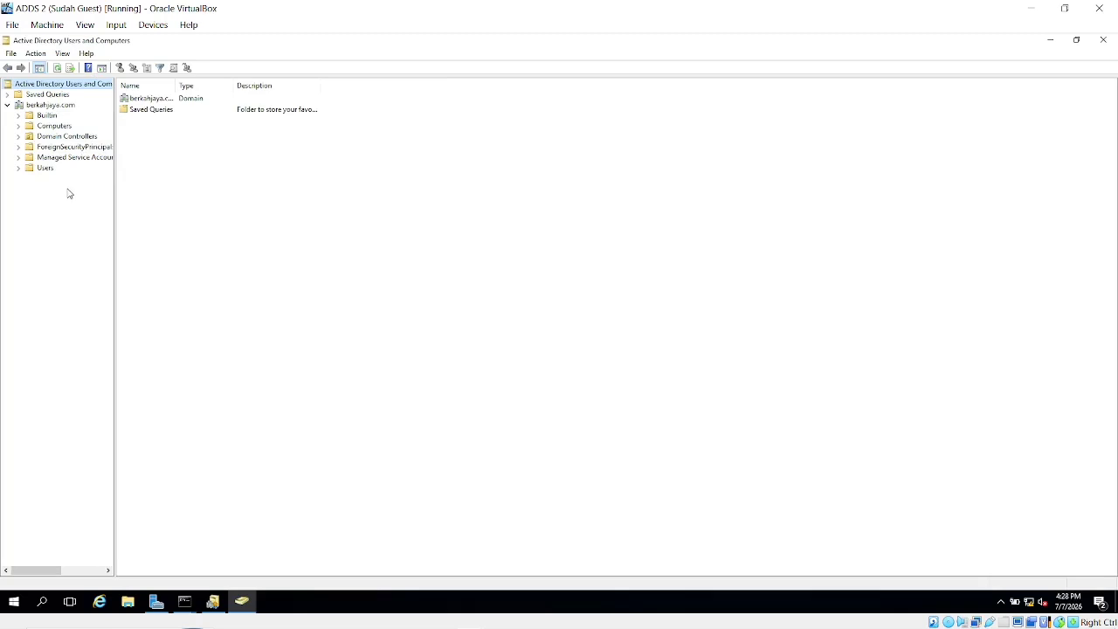
right_click(42, 106)
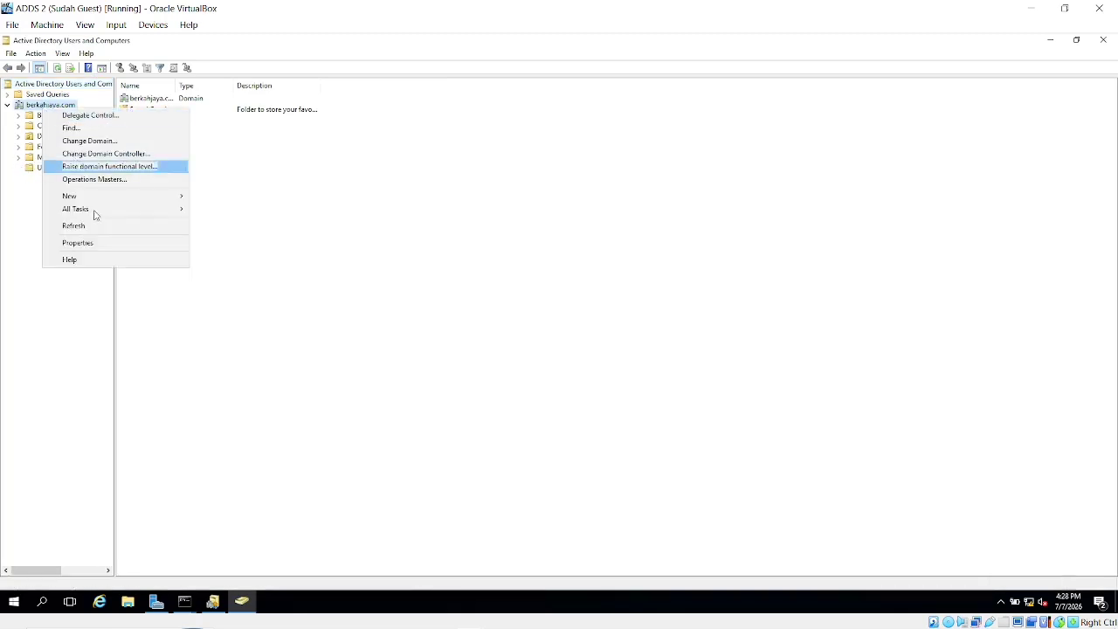
mouse_move(115, 196)
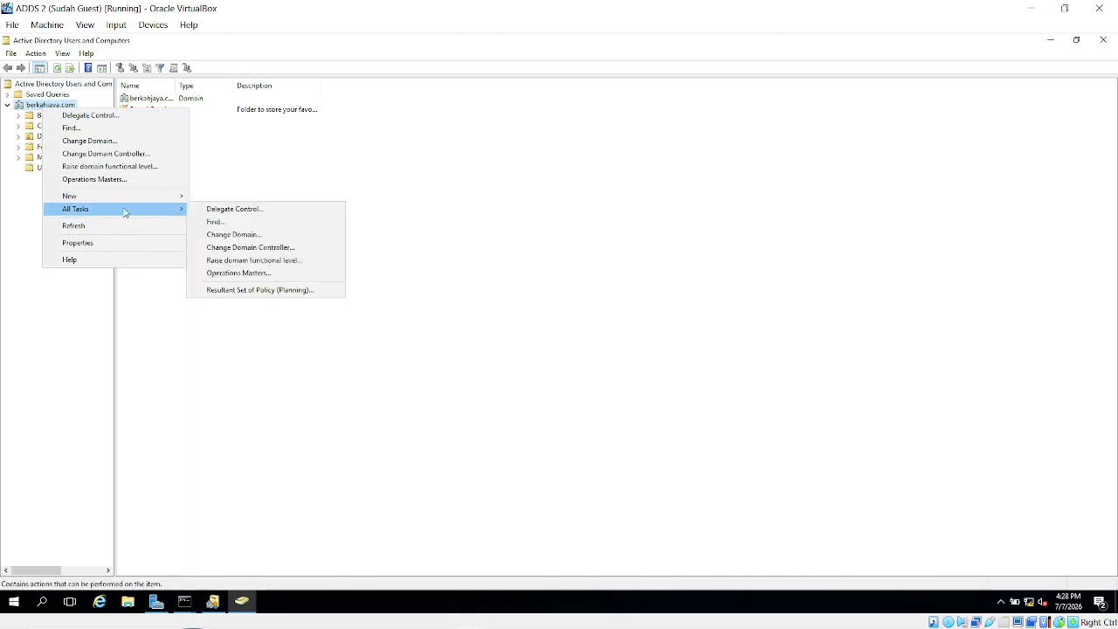
left_click(13, 206)
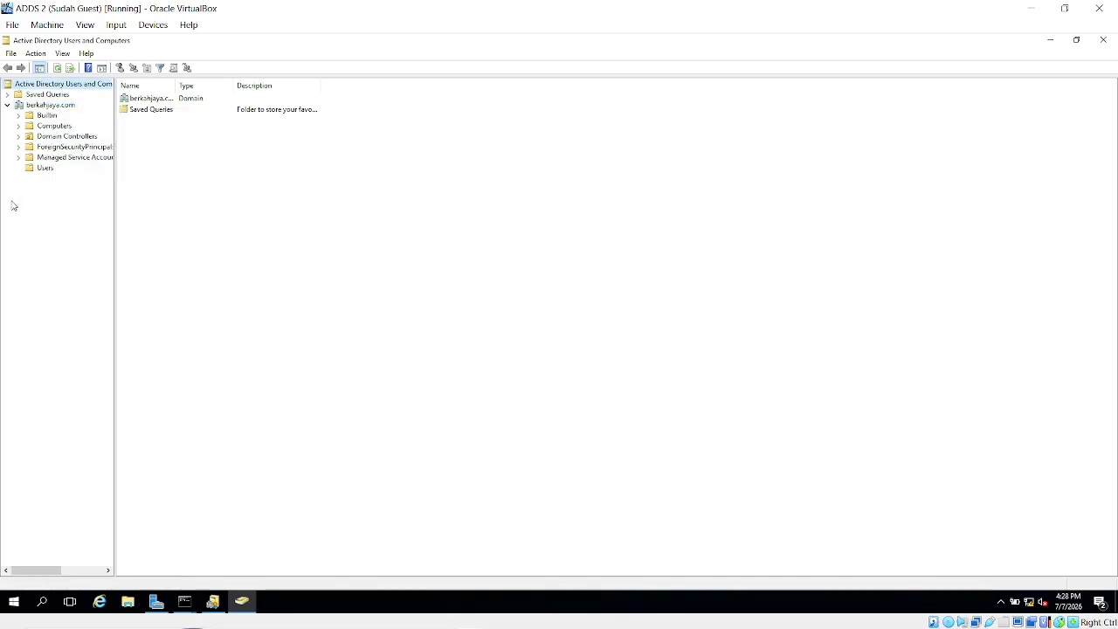
right_click(42, 107)
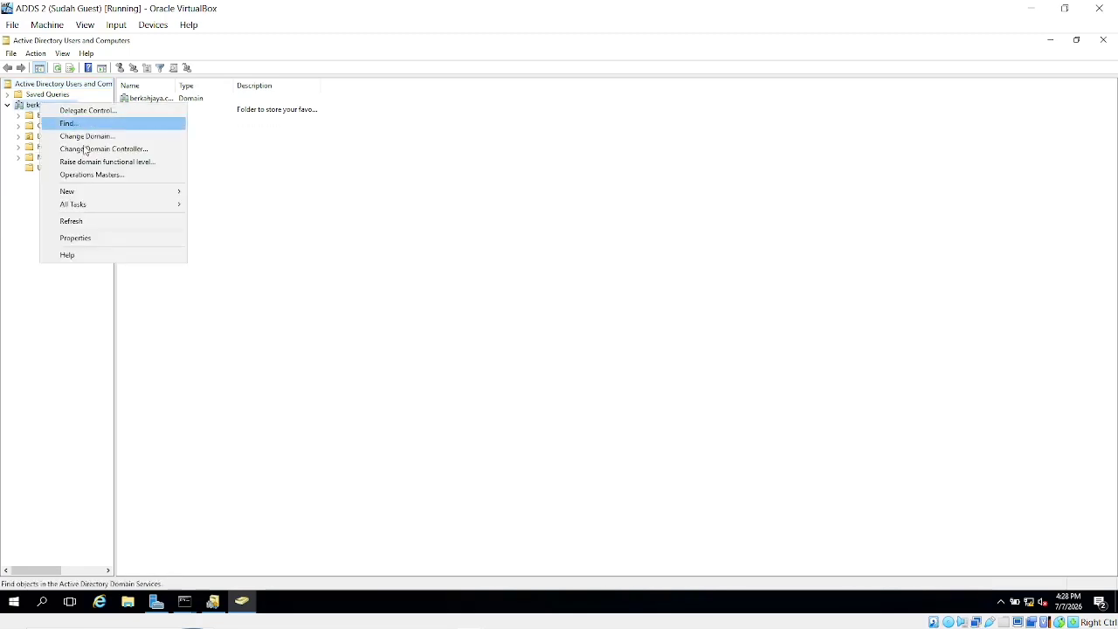
Step: Switch from the ADDS 2 virtual machine to the ADDS virtual machine
left_click(1031, 8)
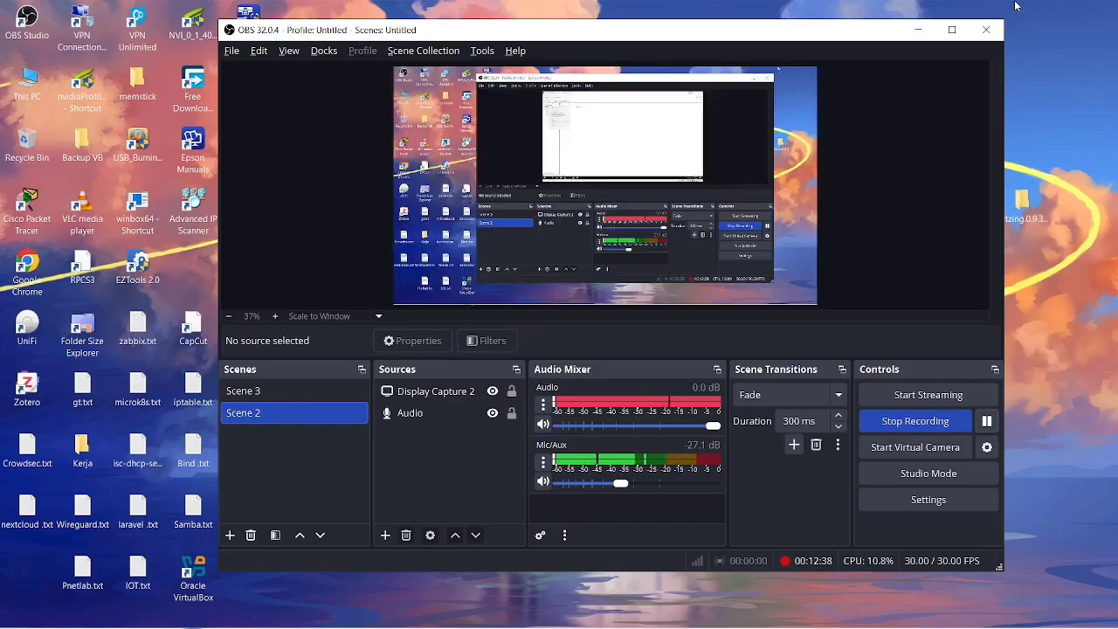
key("alt+Tab")
key("Tab")
key("Tab")
key("Tab")
key("Tab")
key("Tab")
key("Tab")
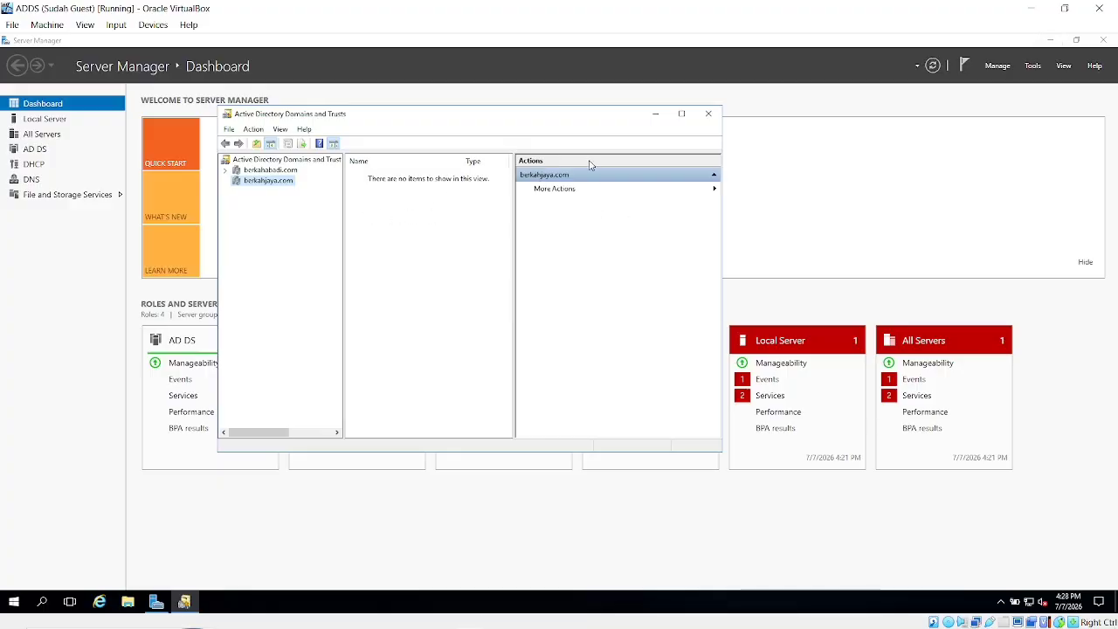
Step: Try to manage the berkahjaya.com domain from Active Directory Domains and Trusts on ADDS, and close Active Directory Users and Computers
right_click(270, 184)
key("Escape")
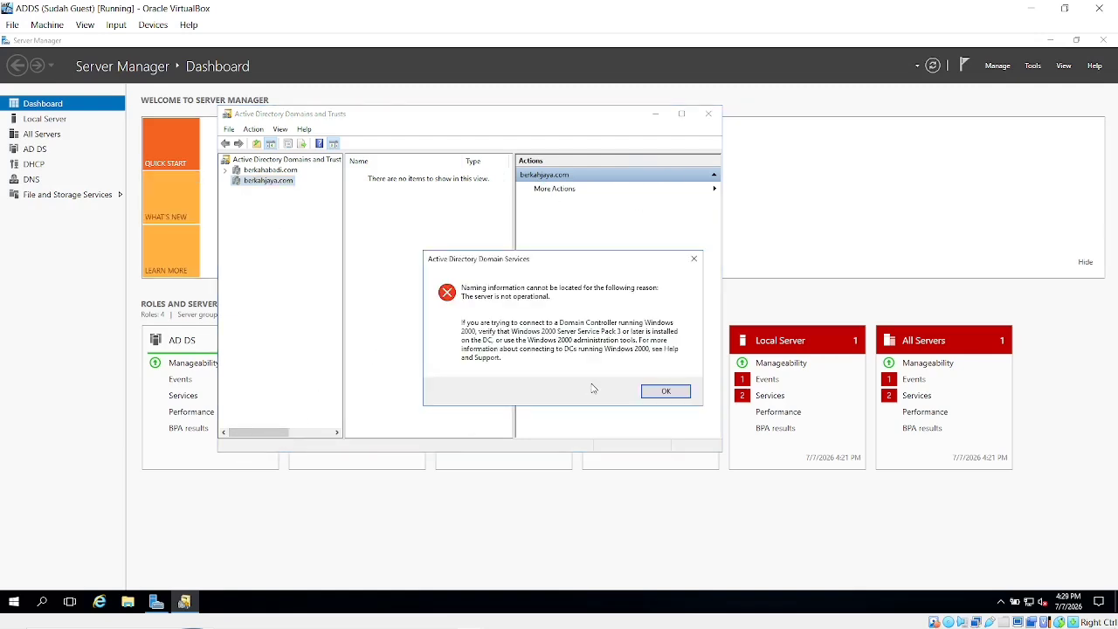
left_click(669, 392)
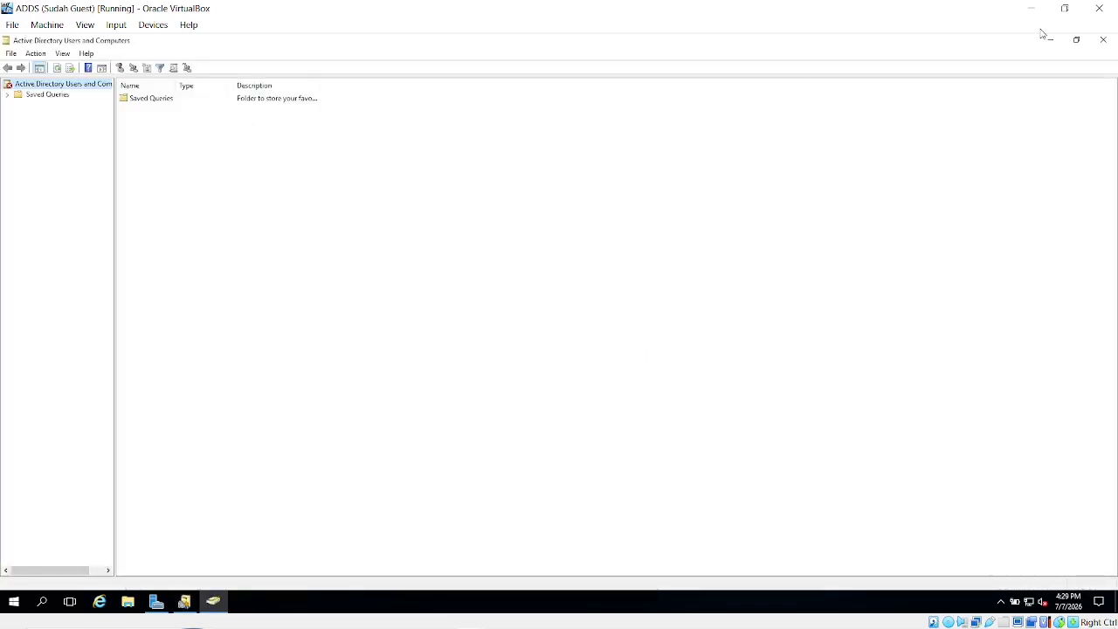
left_click(1102, 39)
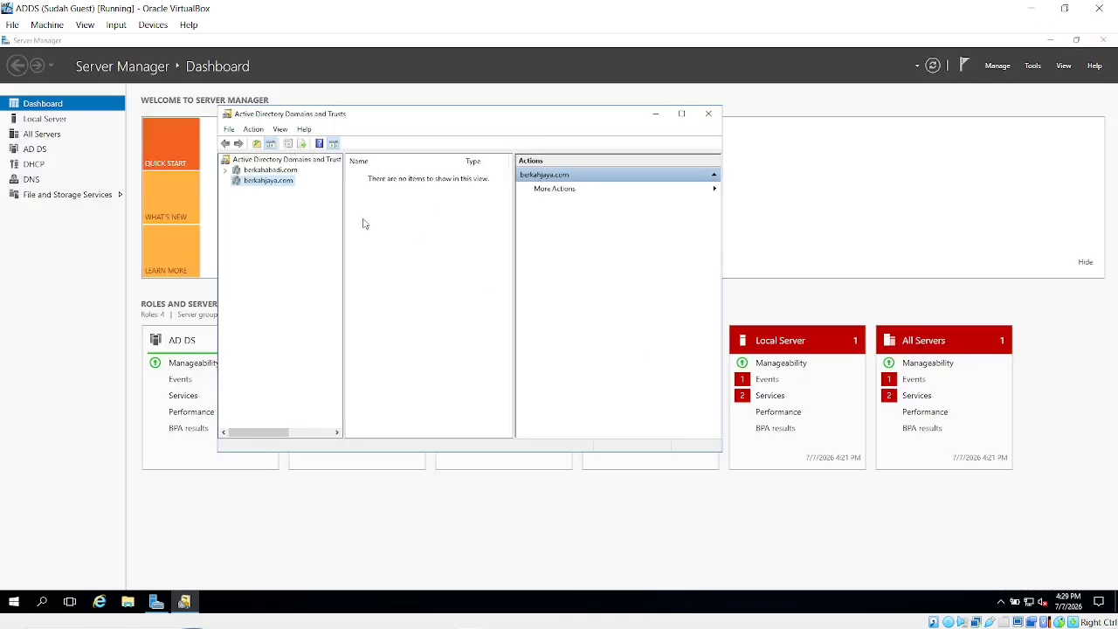
Step: Run ipconfig /all in a new Command Prompt on ADDS and review the IP and DNS settings of both Ethernet adapters
left_click(40, 605)
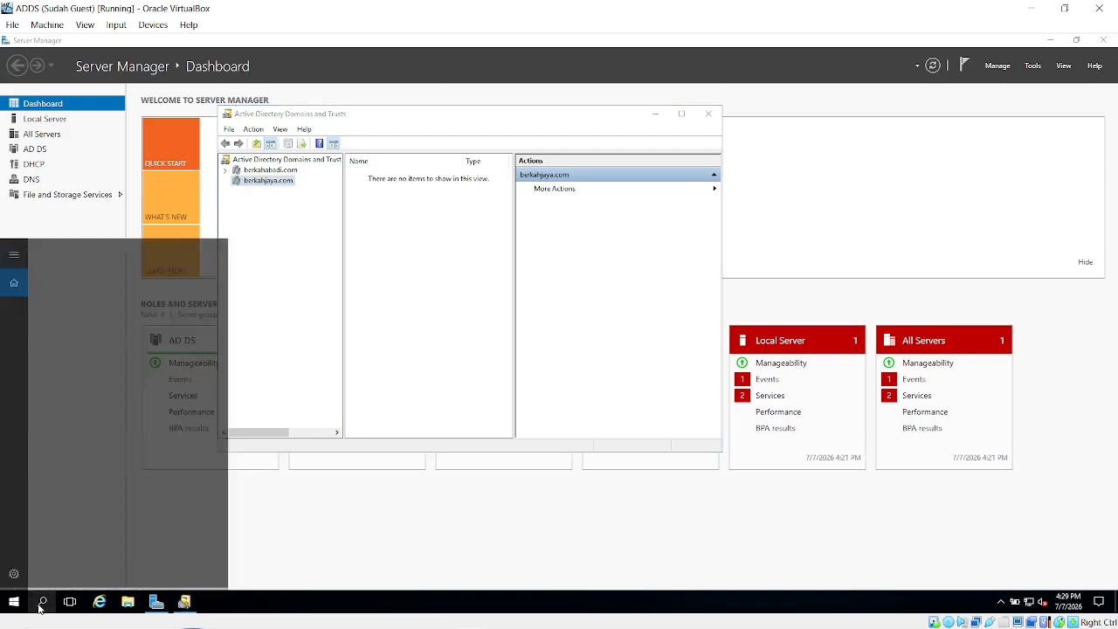
type("cm")
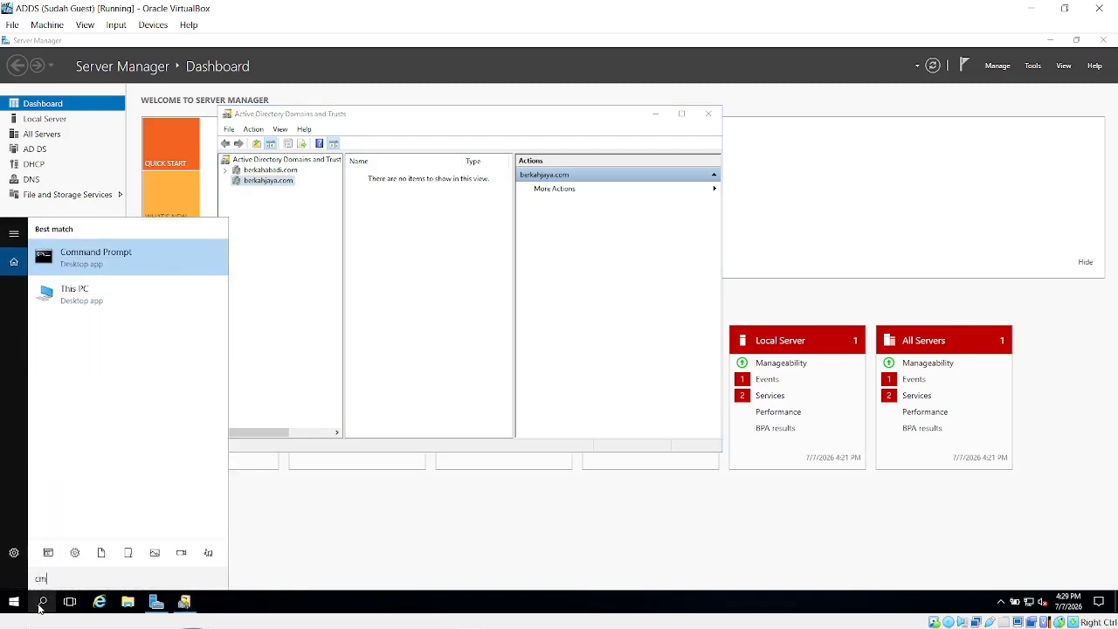
type("d")
key("Return")
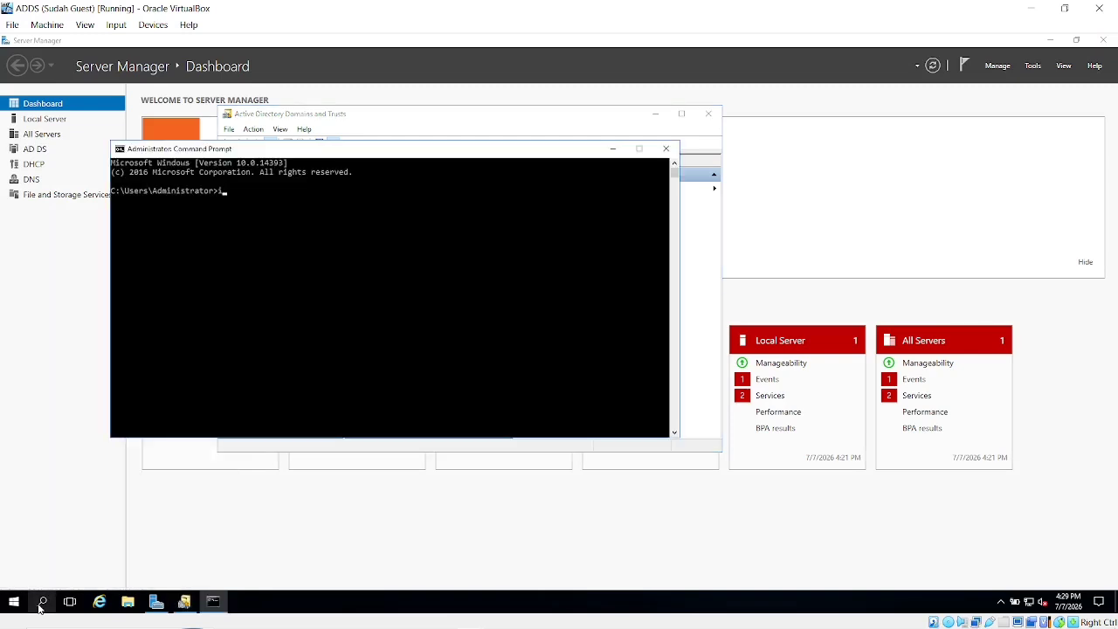
type("ip confi")
key("Return")
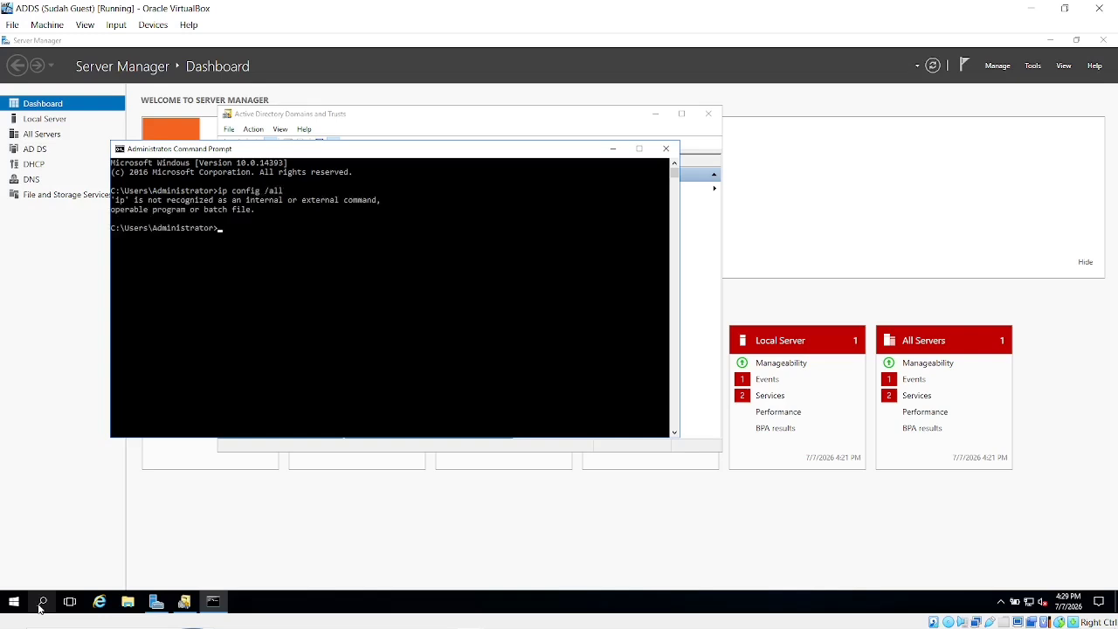
key("Up")
key("BackSpace")
key("Return")
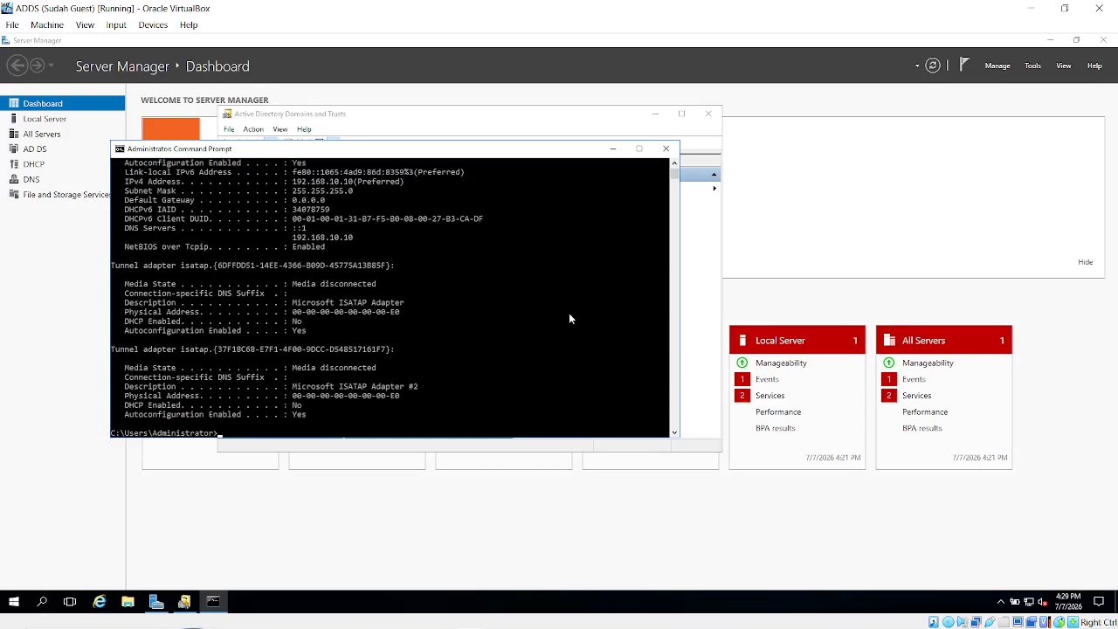
left_click(640, 150)
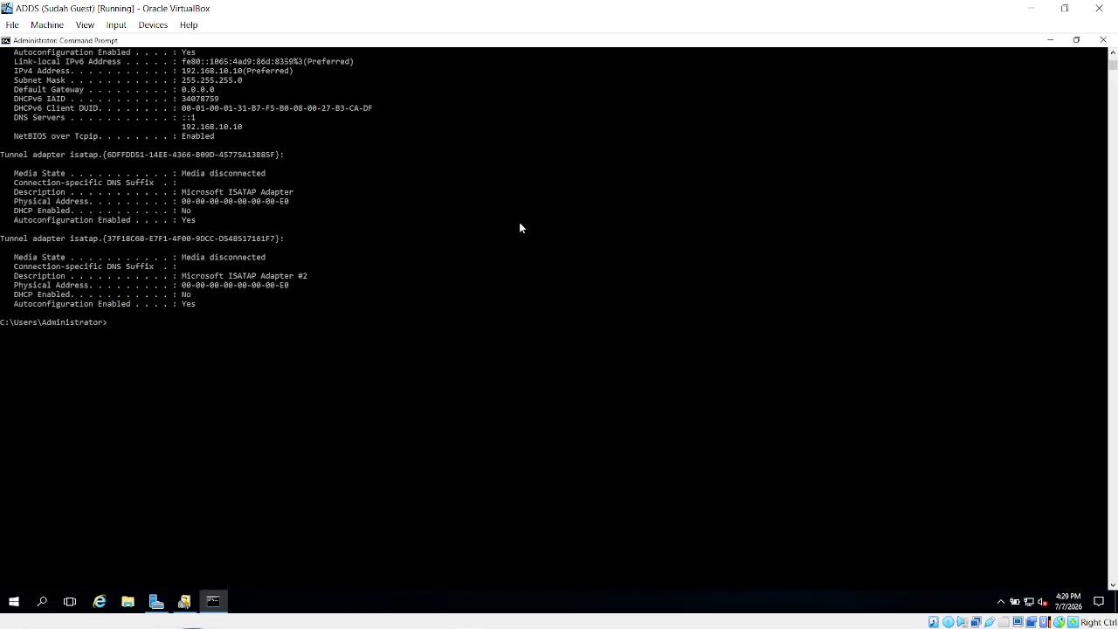
scroll(520, 227, "up", 4)
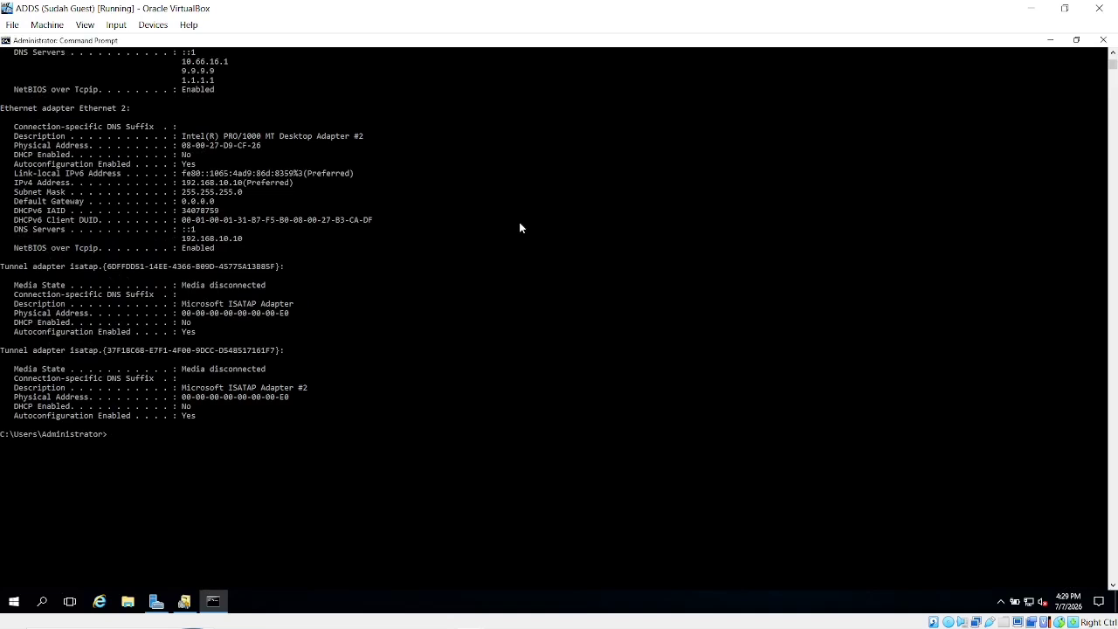
scroll(520, 227, "up", 1)
scroll(341, 284, "up", 9)
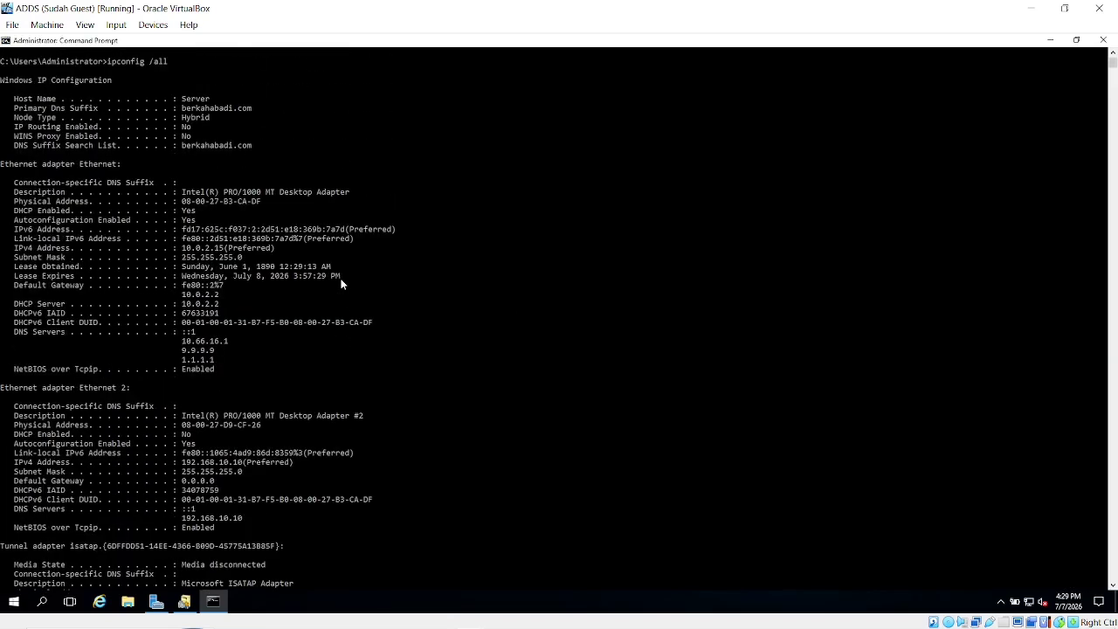
scroll(342, 284, "down", 1)
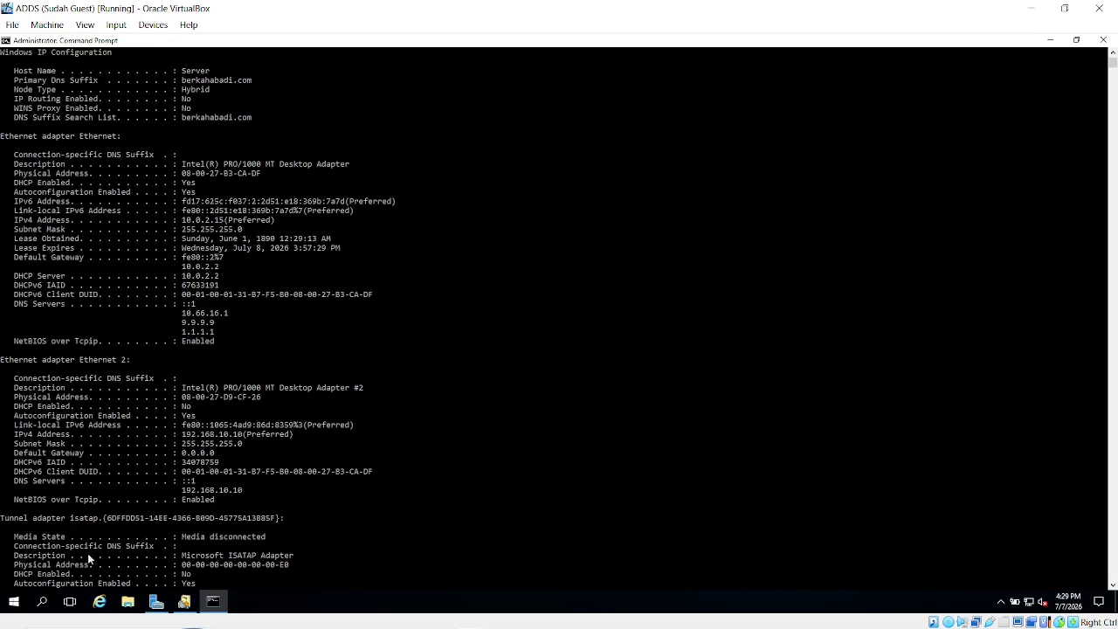
Step: Set the alternate DNS server of the Ethernet 2 adapter's IPv4 settings to 192.168.10.11 through the Network and Sharing Center
left_click(41, 601)
type("contro")
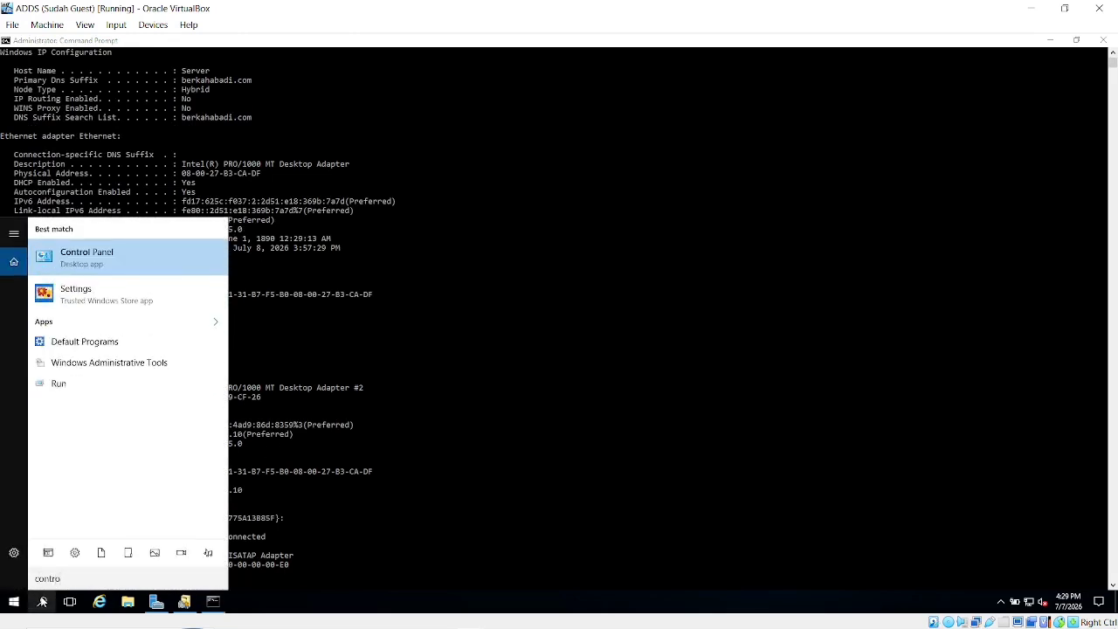
key("Return")
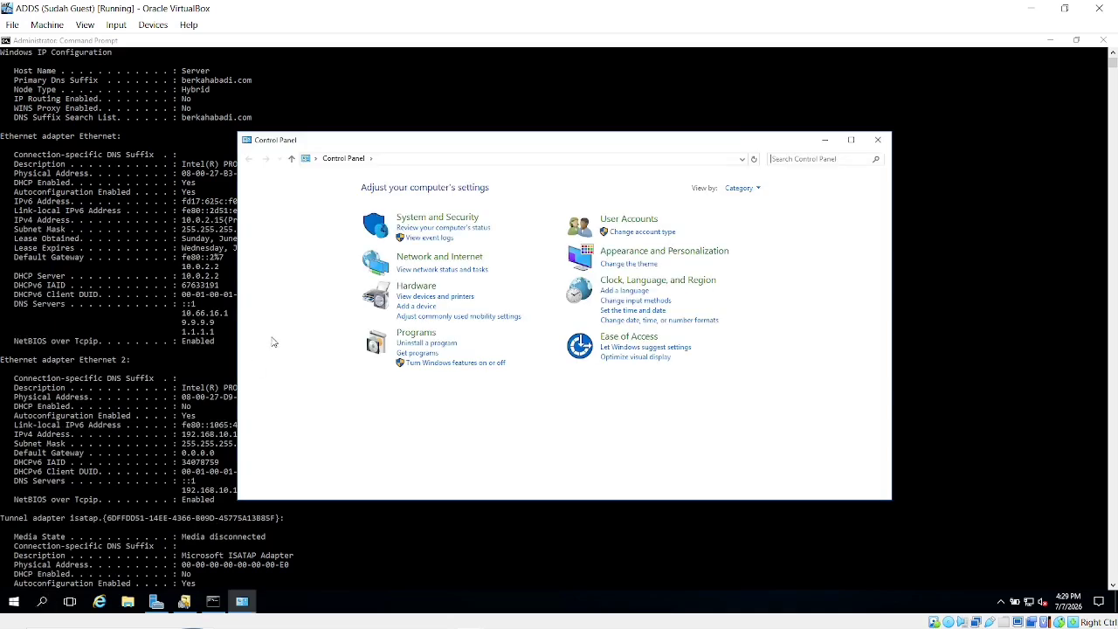
left_click(410, 264)
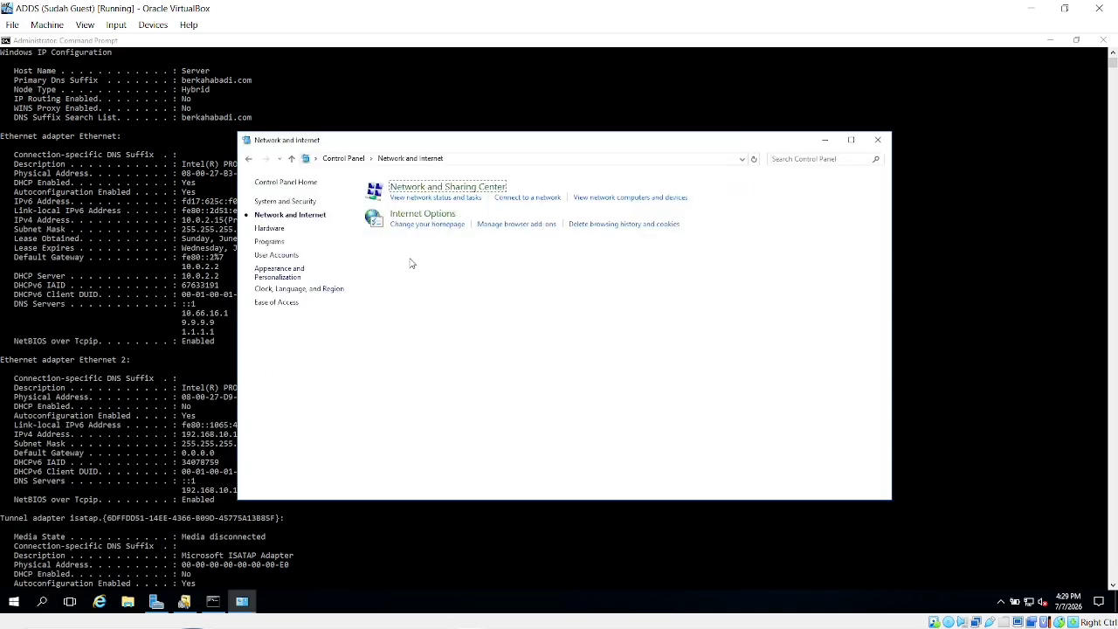
left_click(432, 189)
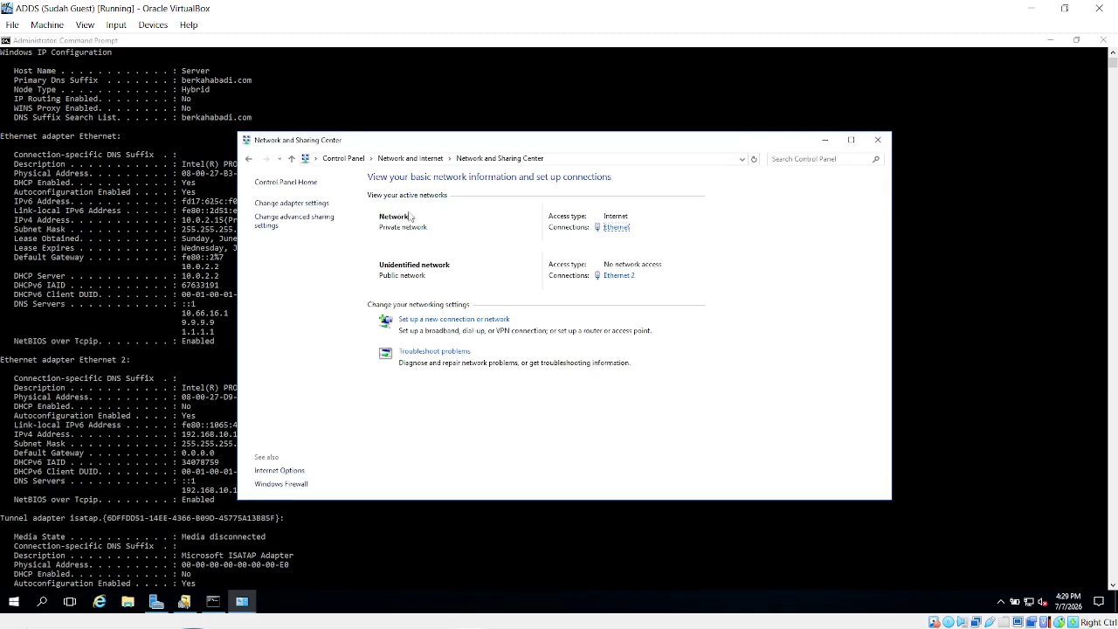
left_click(616, 275)
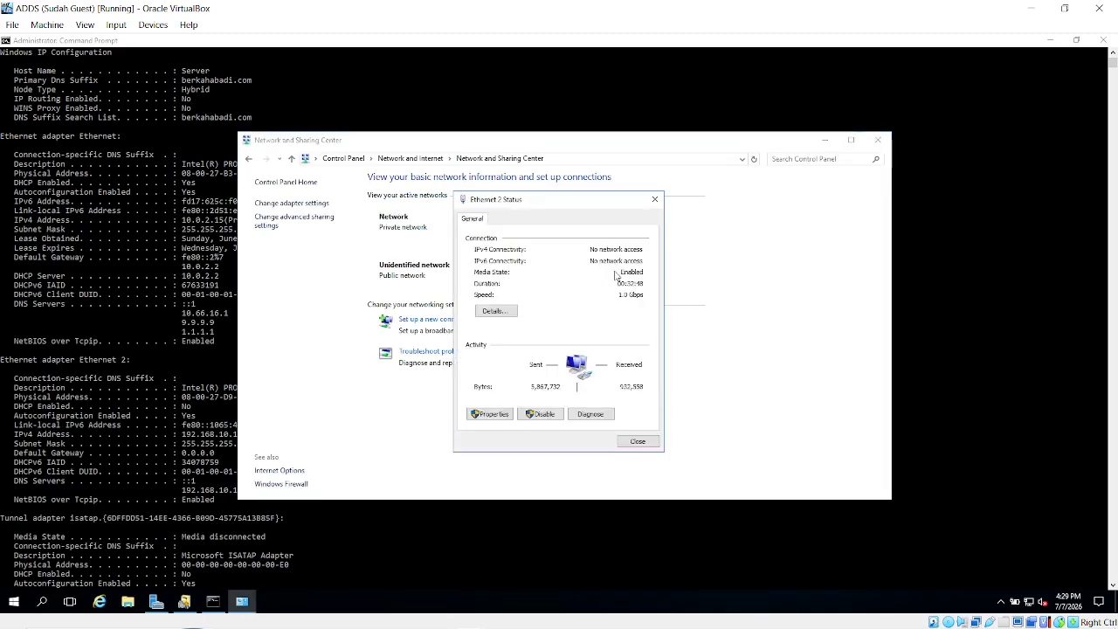
left_click(488, 414)
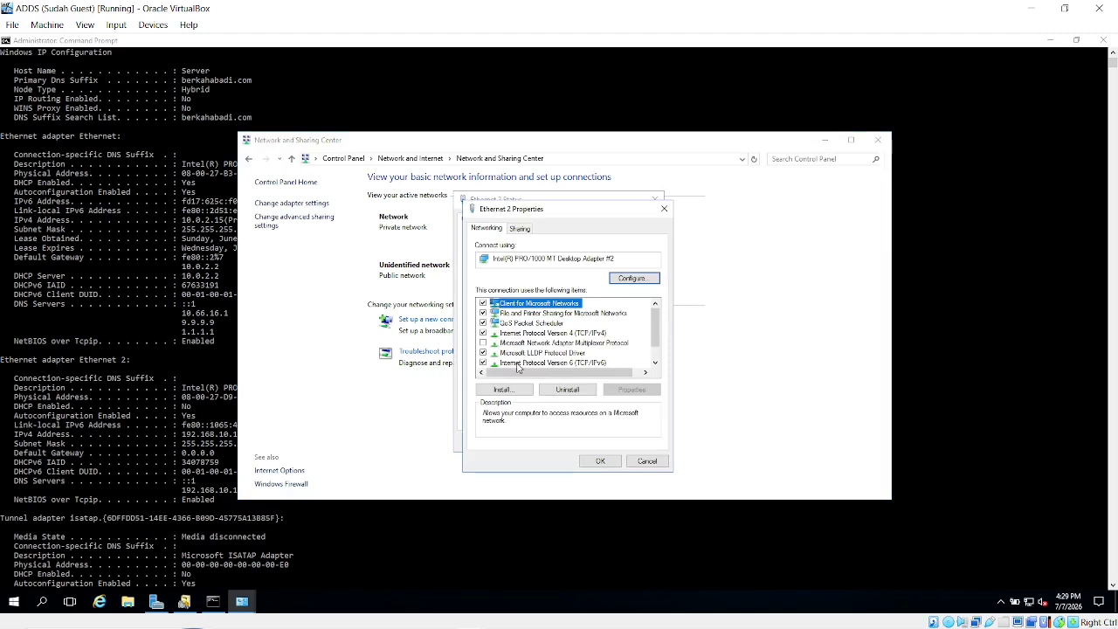
double_click(517, 333)
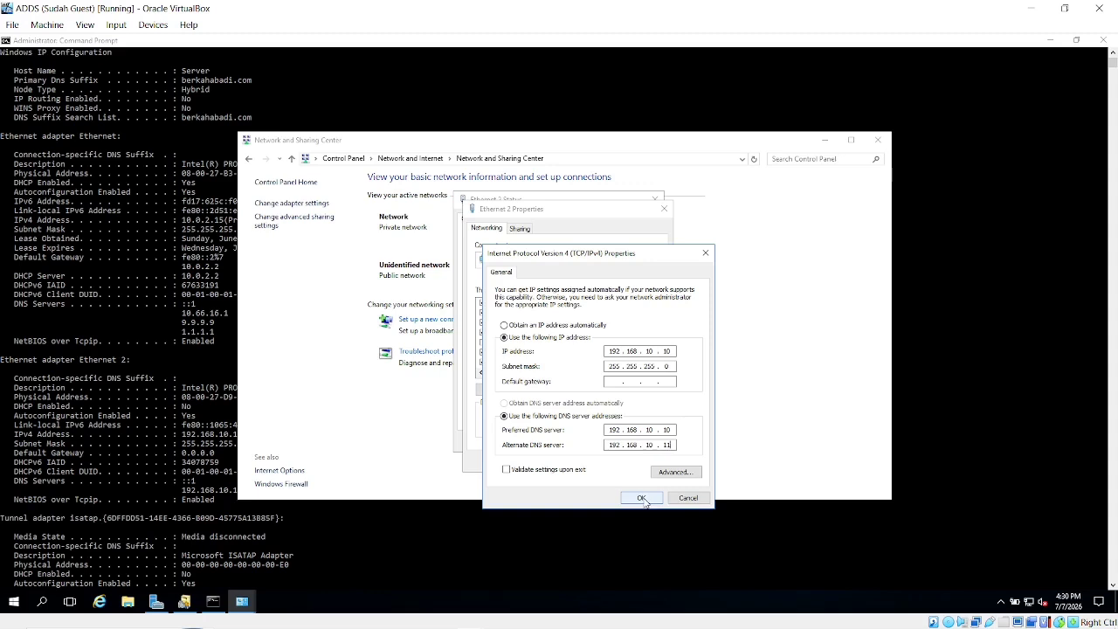
left_click(643, 499)
left_click(602, 460)
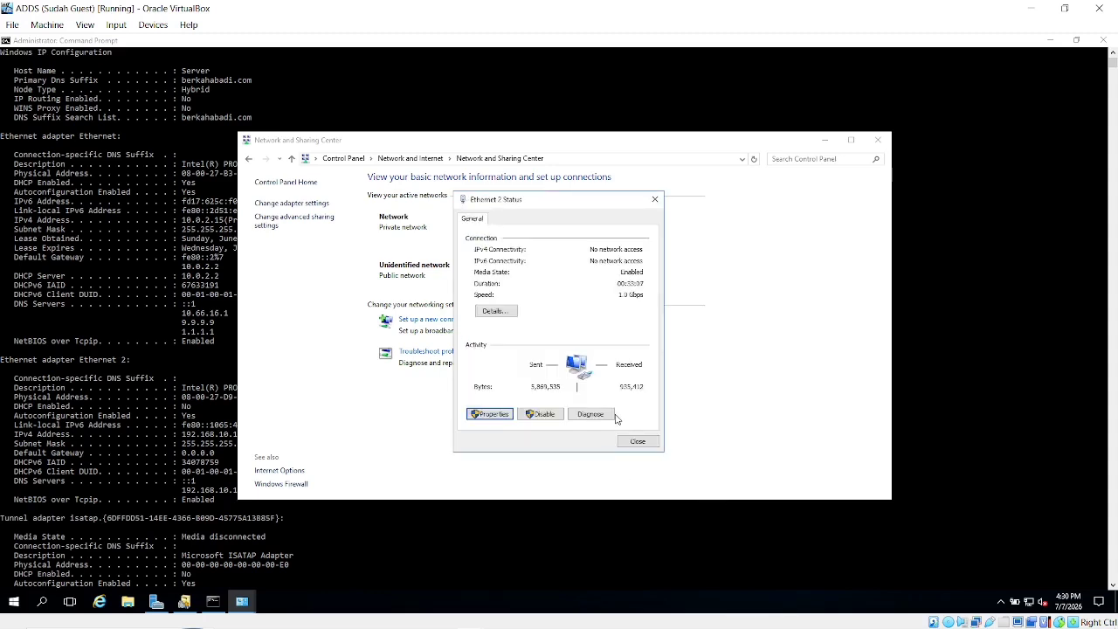
left_click(637, 442)
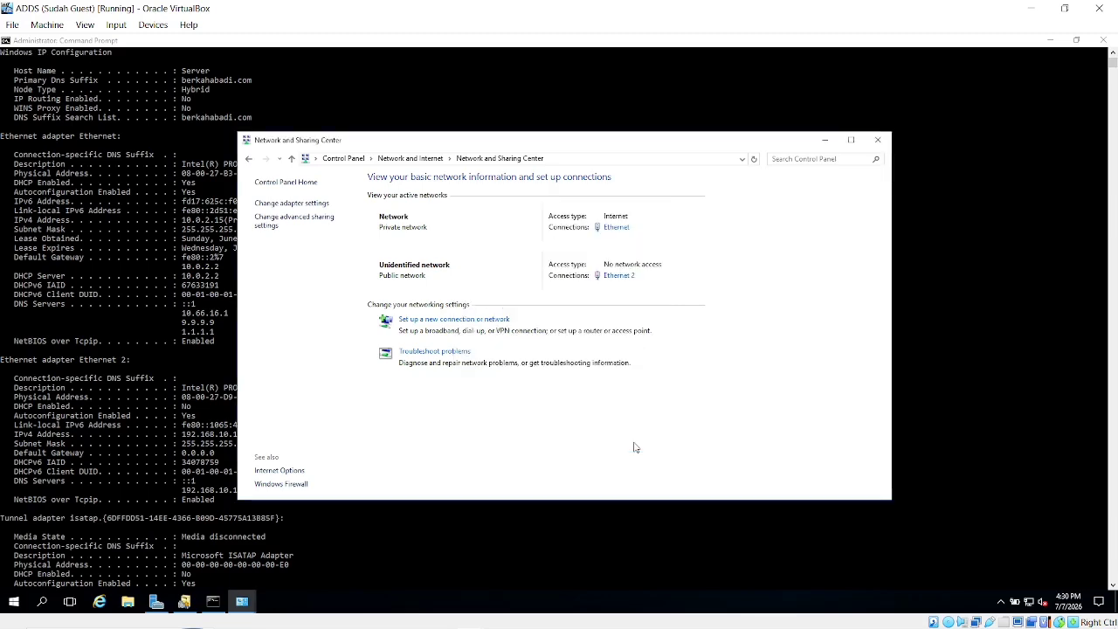
Step: Run ipconfig /all again to check the adapters' DNS servers, and look up berkahjaya.com with nslookup
left_click(416, 556)
key("Up")
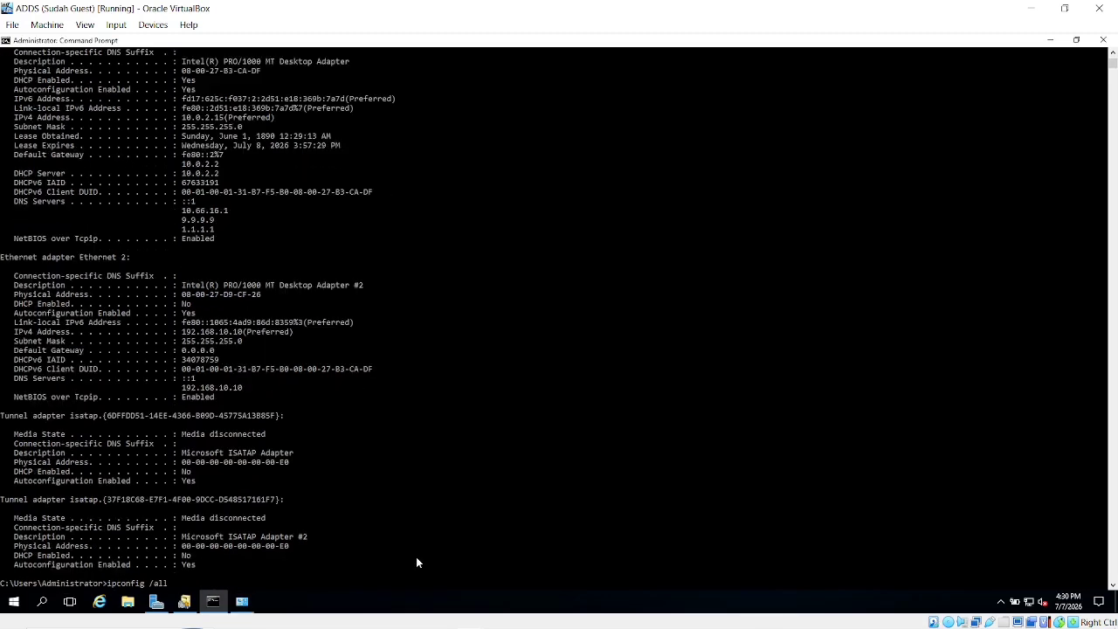
key("Return")
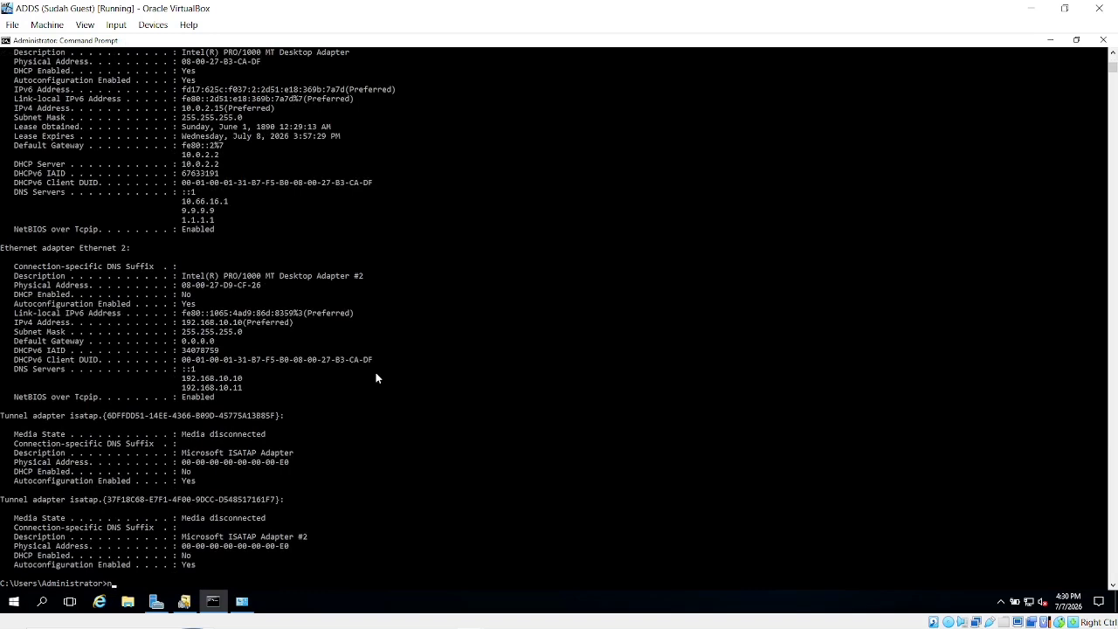
type("nslookup berkahjaya.com")
key("Return")
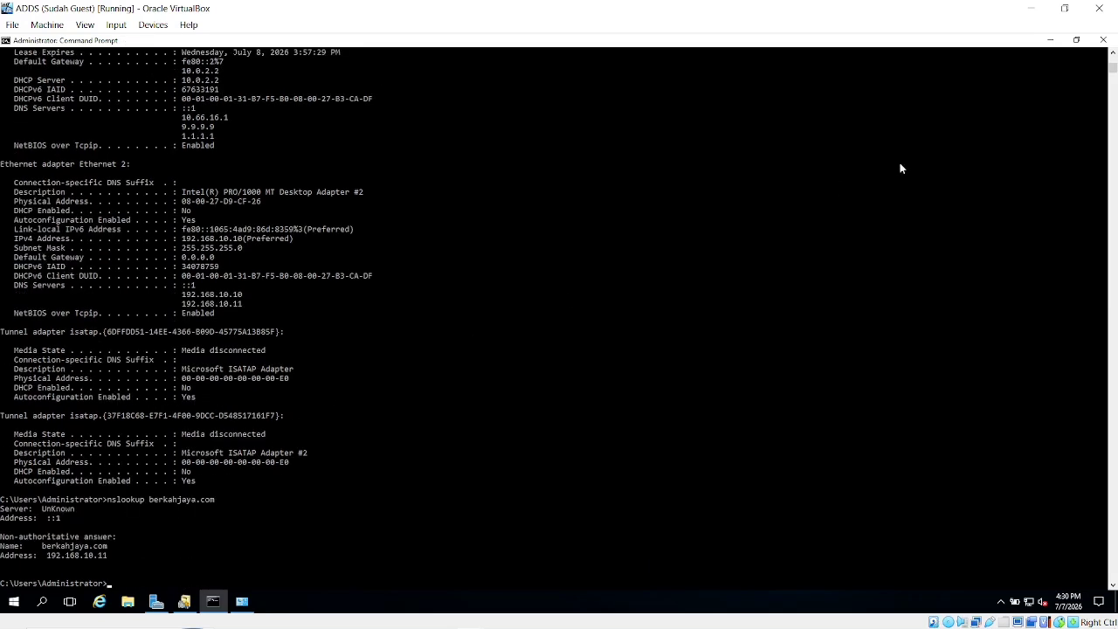
left_click(1103, 39)
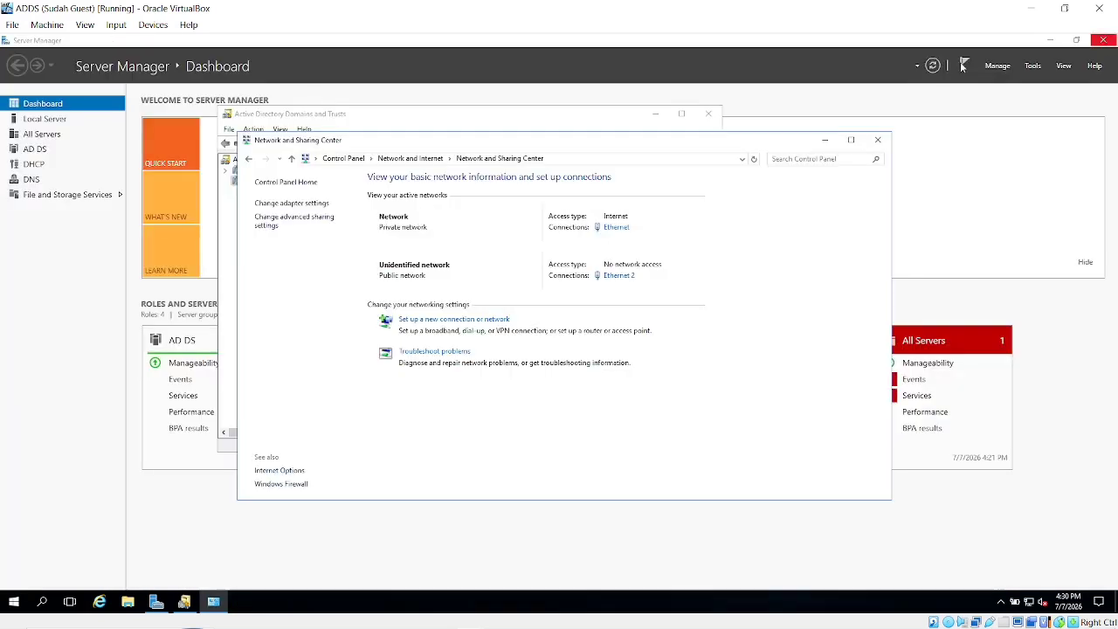
Step: Reopen Active Directory Domains and Trusts, open berkahjaya.com for management from it, and expand the domain's containers
left_click(878, 140)
left_click(708, 113)
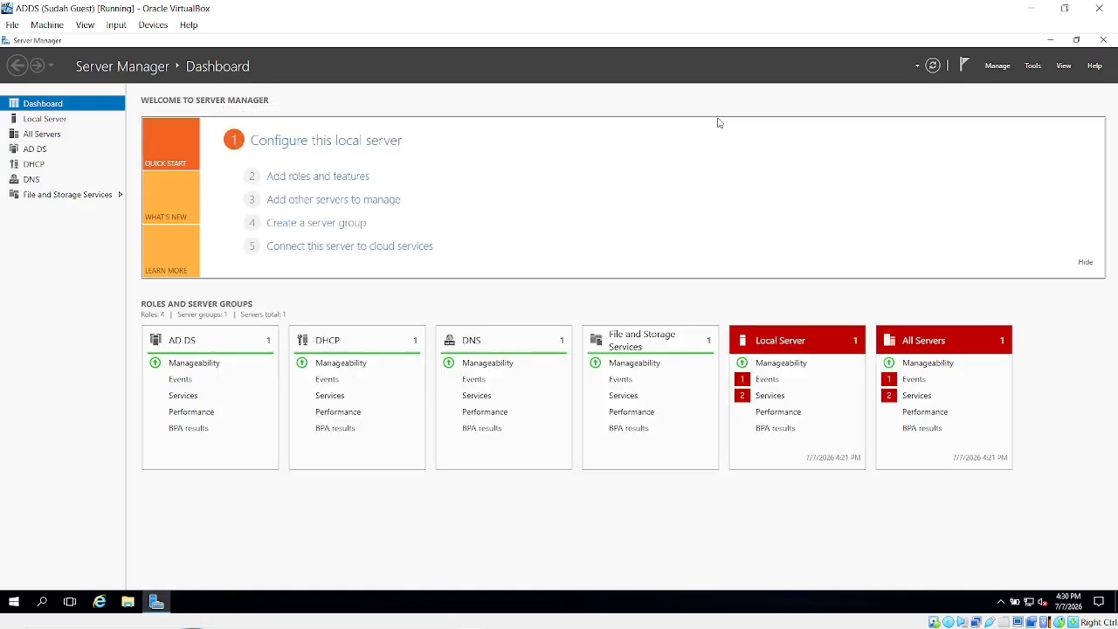
left_click(1033, 67)
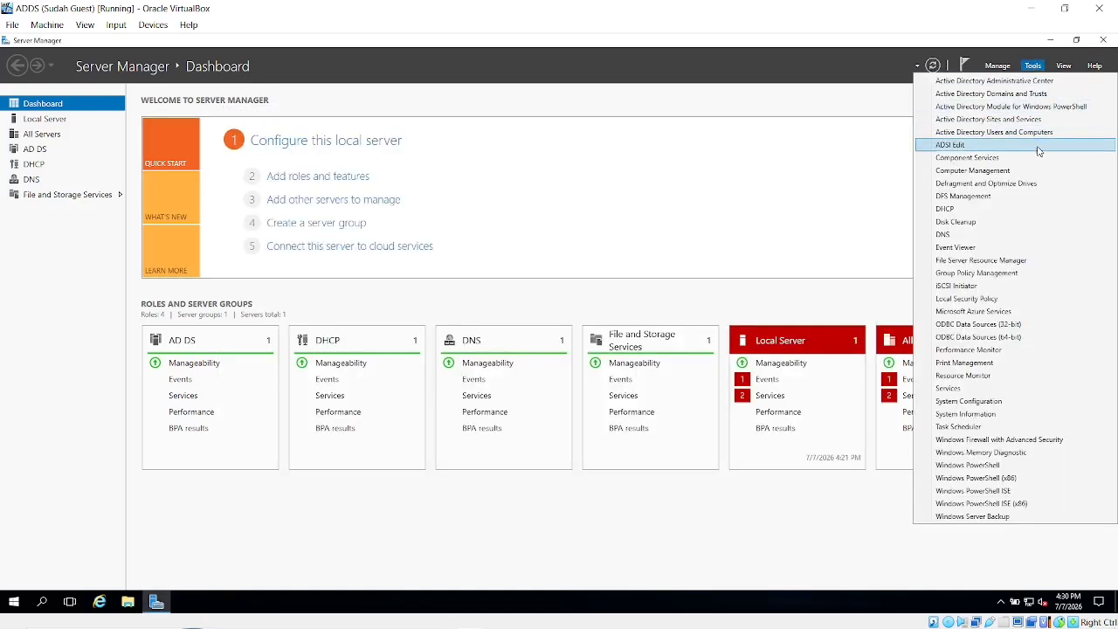
left_click(1018, 95)
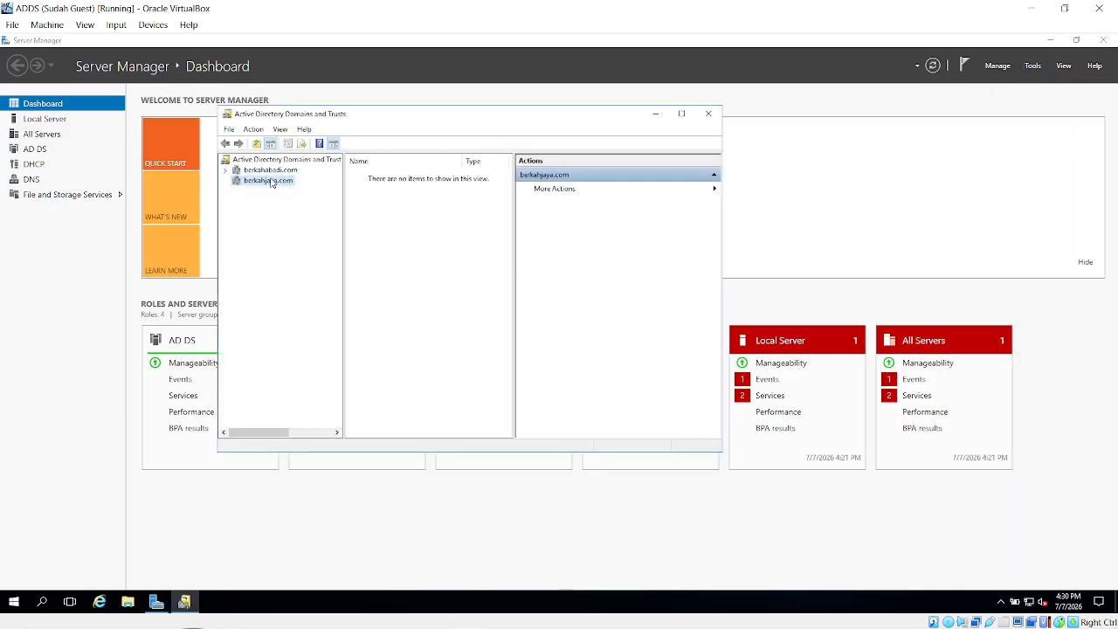
right_click(272, 180)
left_click(297, 186)
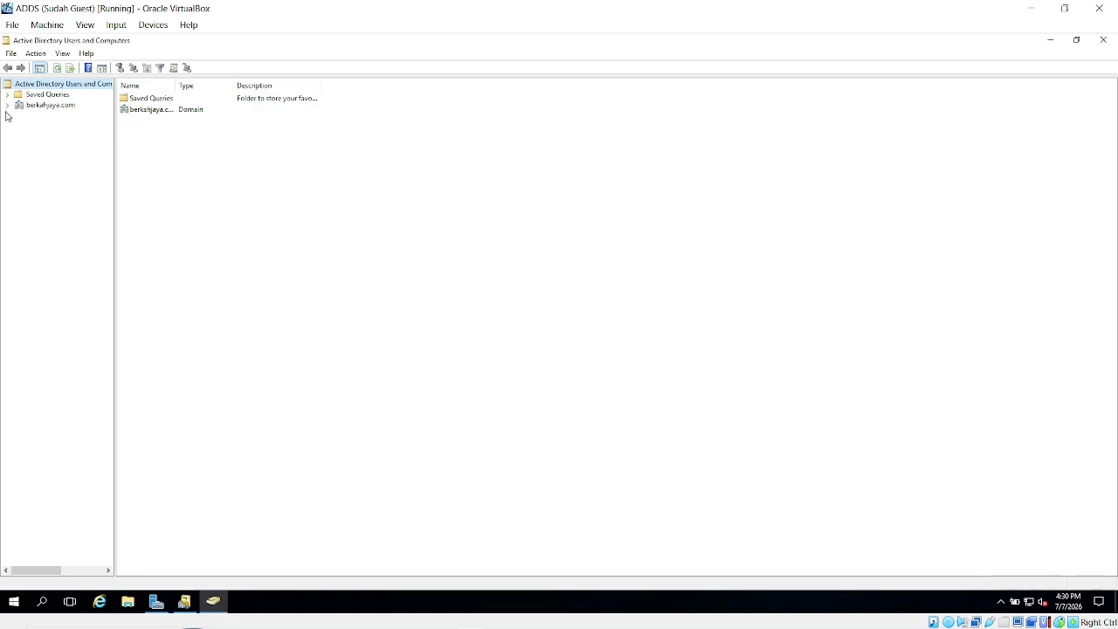
left_click(7, 106)
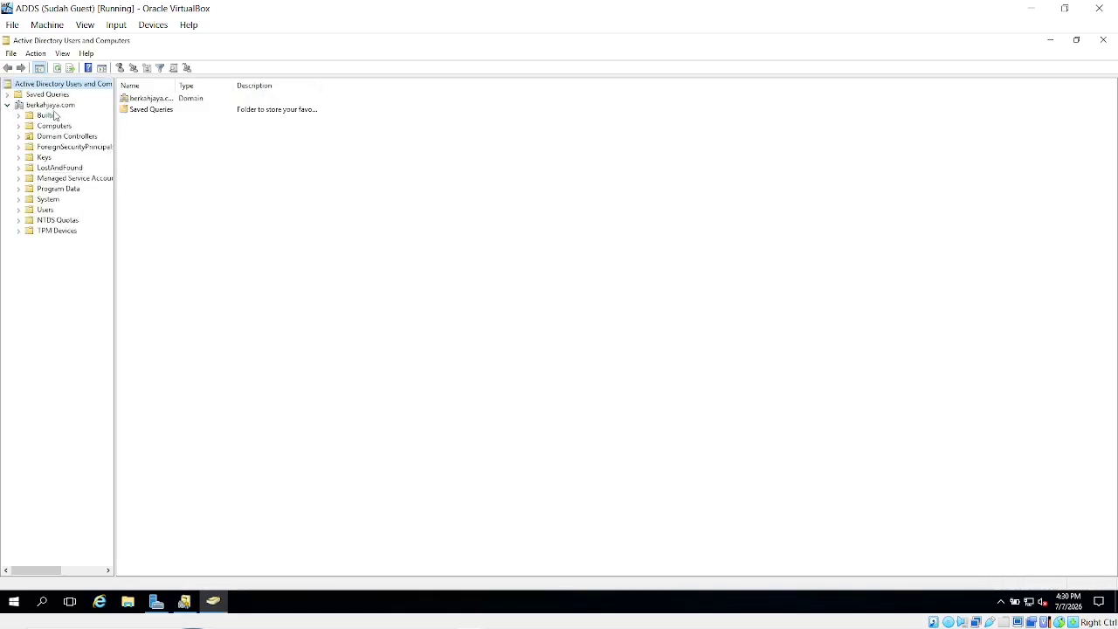
left_click(46, 209)
right_click(44, 210)
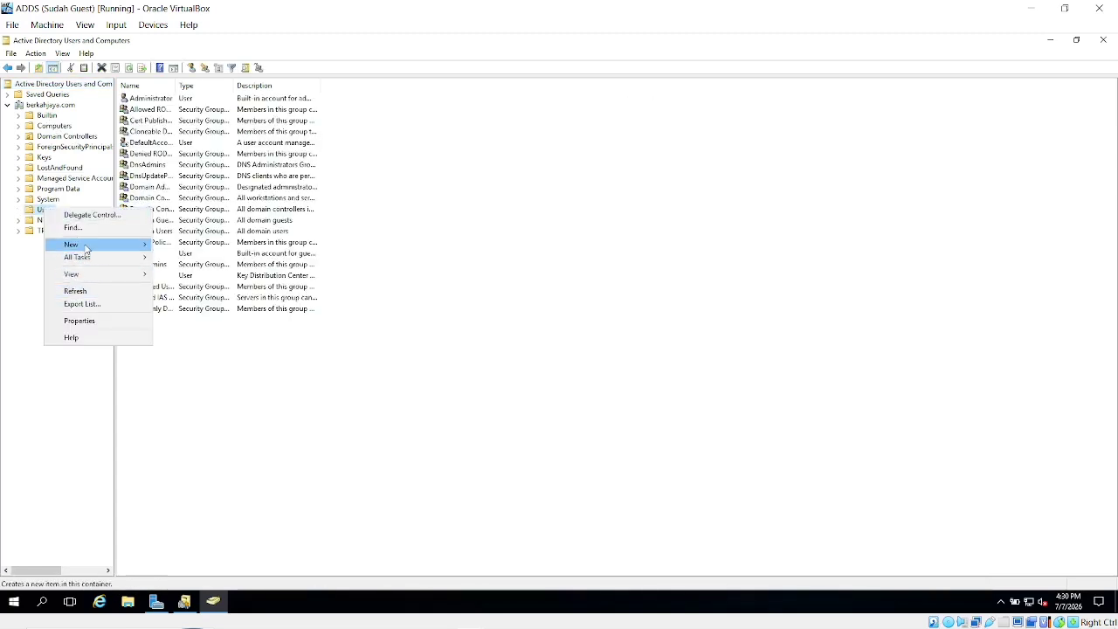
mouse_move(86, 249)
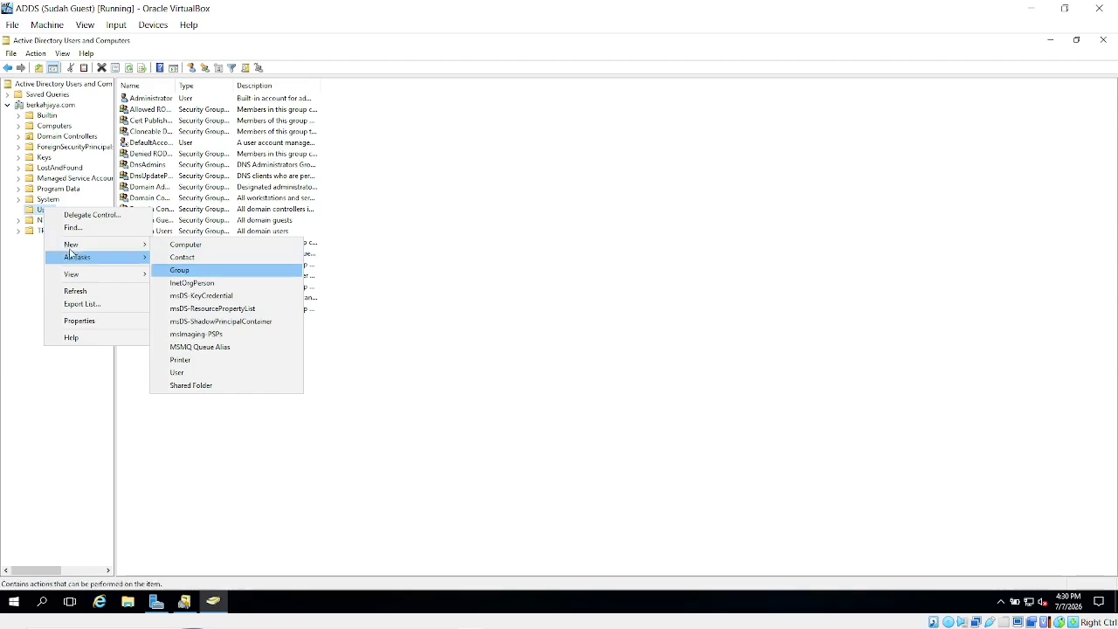
left_click(48, 106)
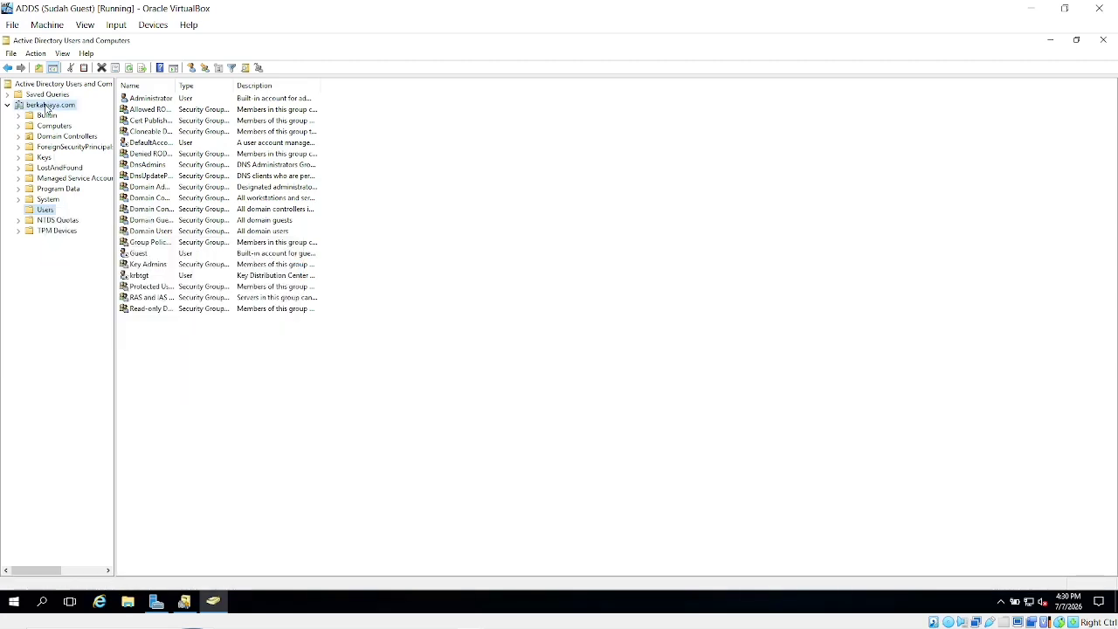
Step: Try to create a global security group named IT_desk directly under the berkahjaya.com domain
right_click(49, 105)
mouse_move(92, 193)
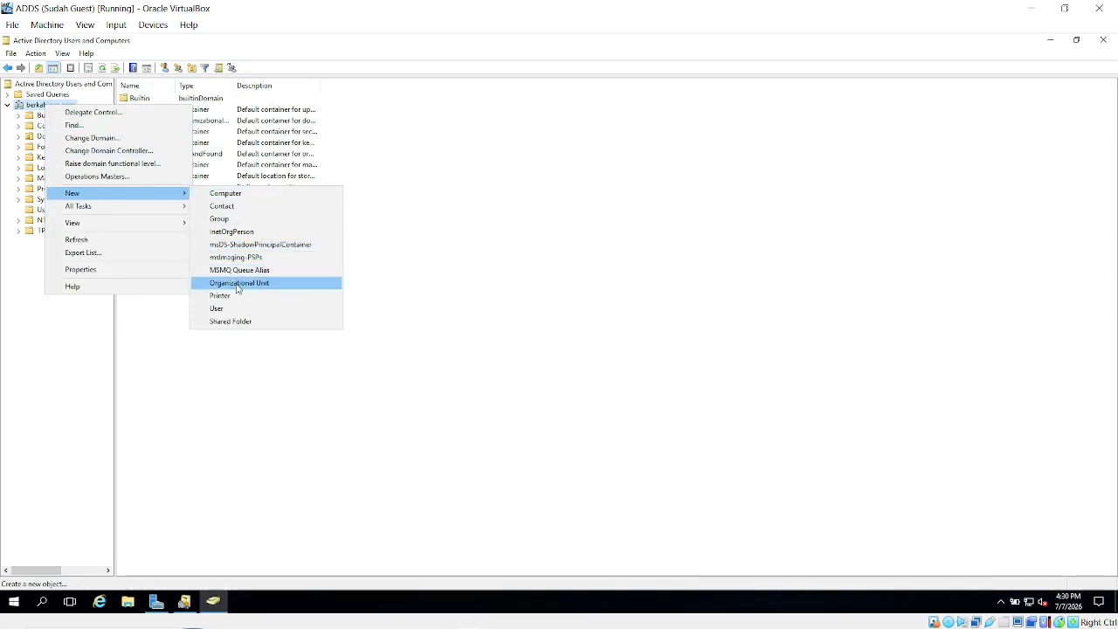
left_click(227, 220)
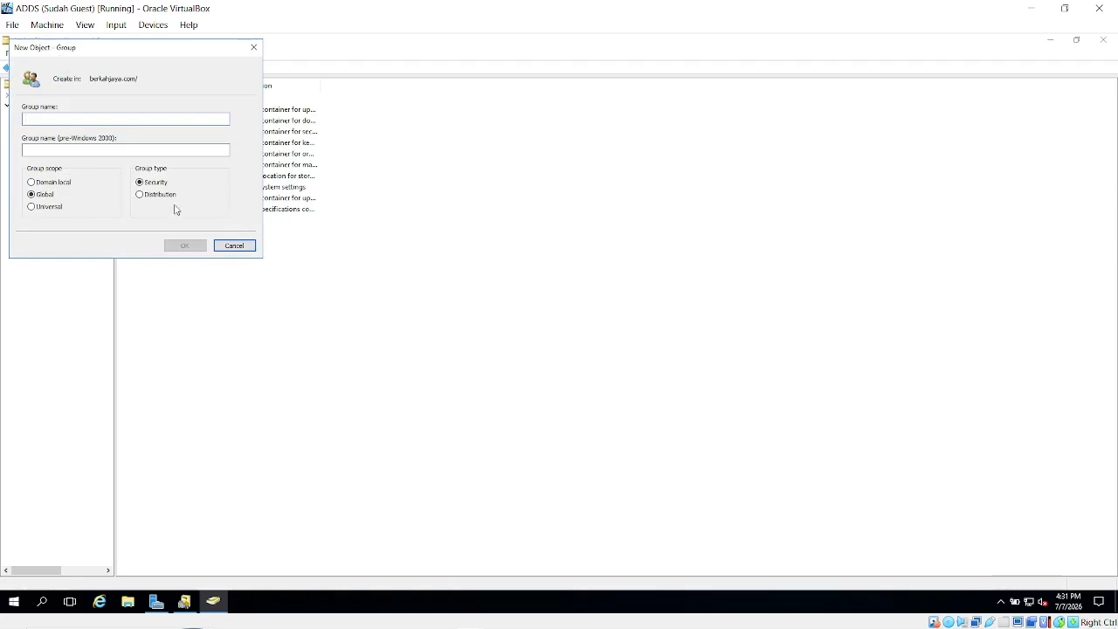
type("IT_desk")
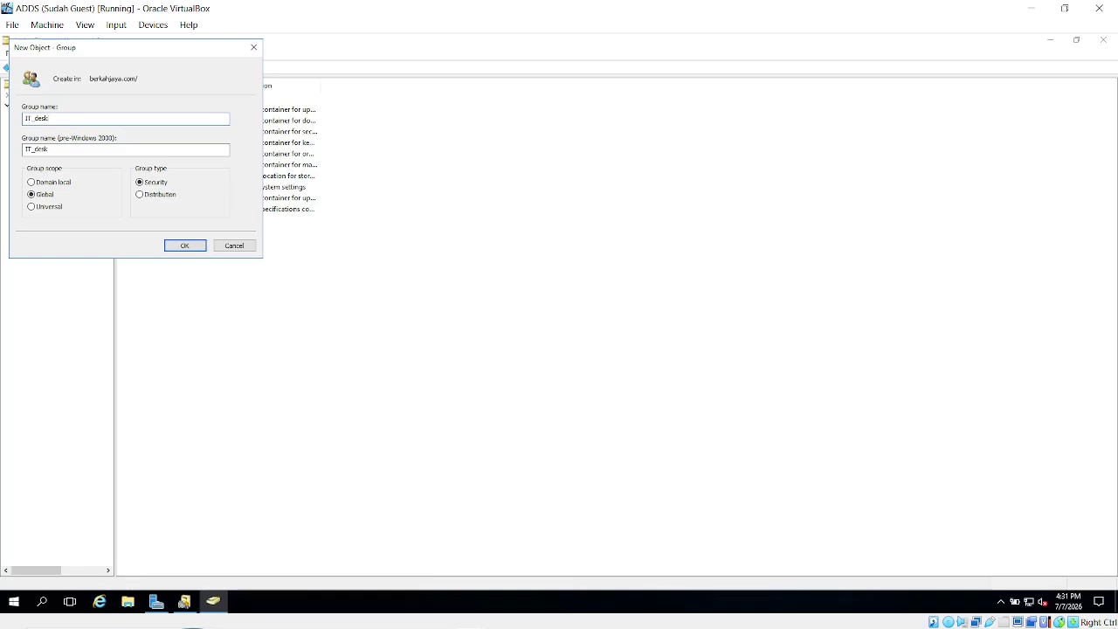
left_click(184, 246)
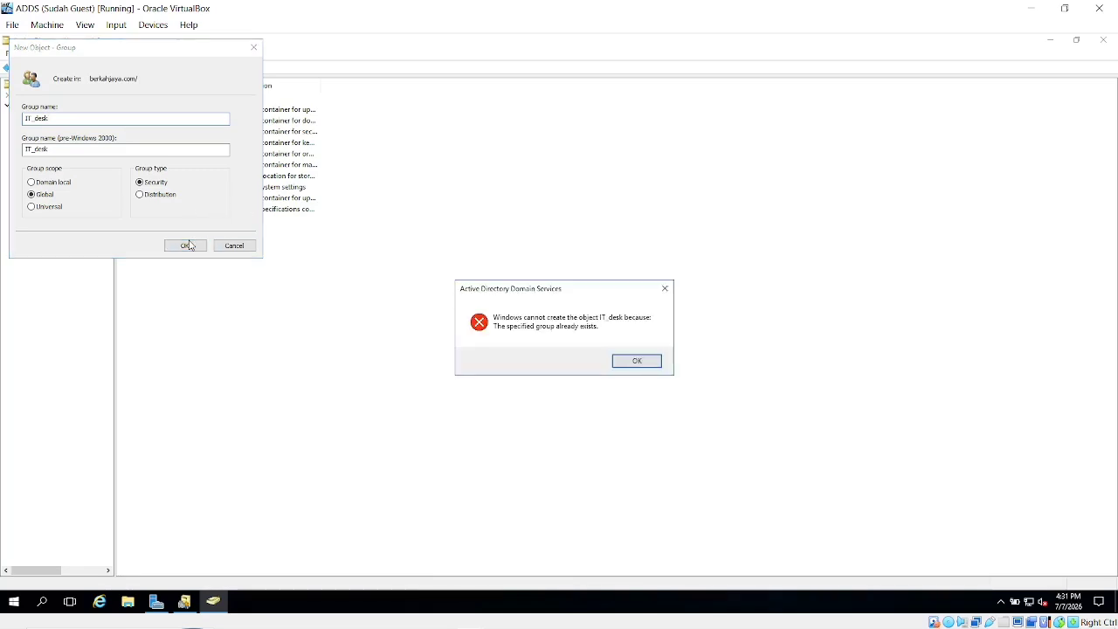
left_click(648, 365)
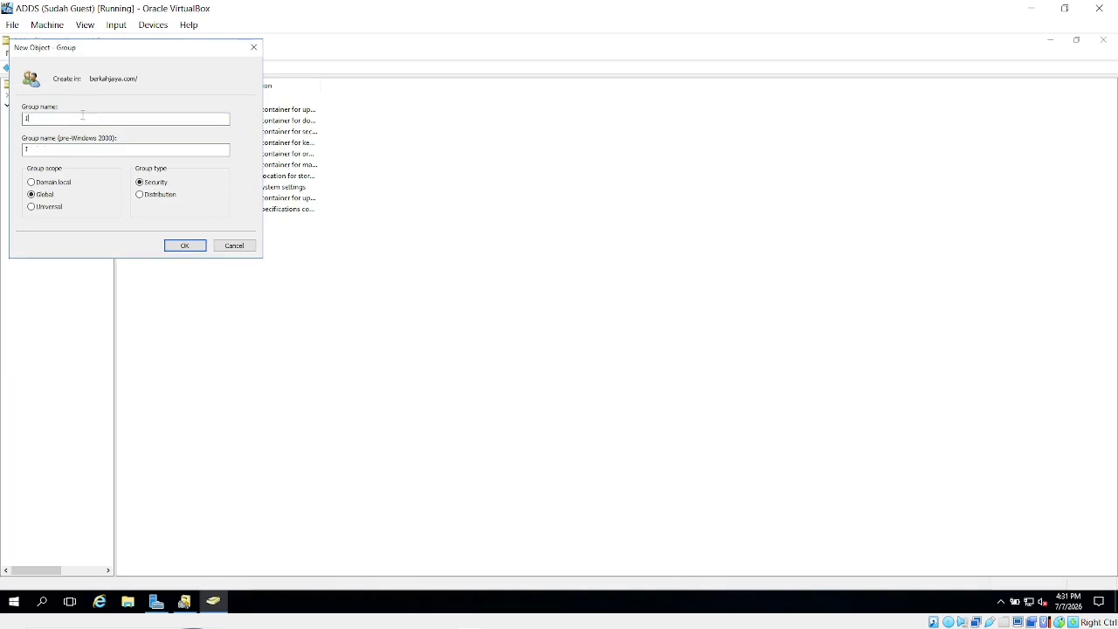
Step: Change the new group's name to It_DESK2 and create it as a global security group in berkahjaya.com
key("BackSpace")
type("IT_DESK2")
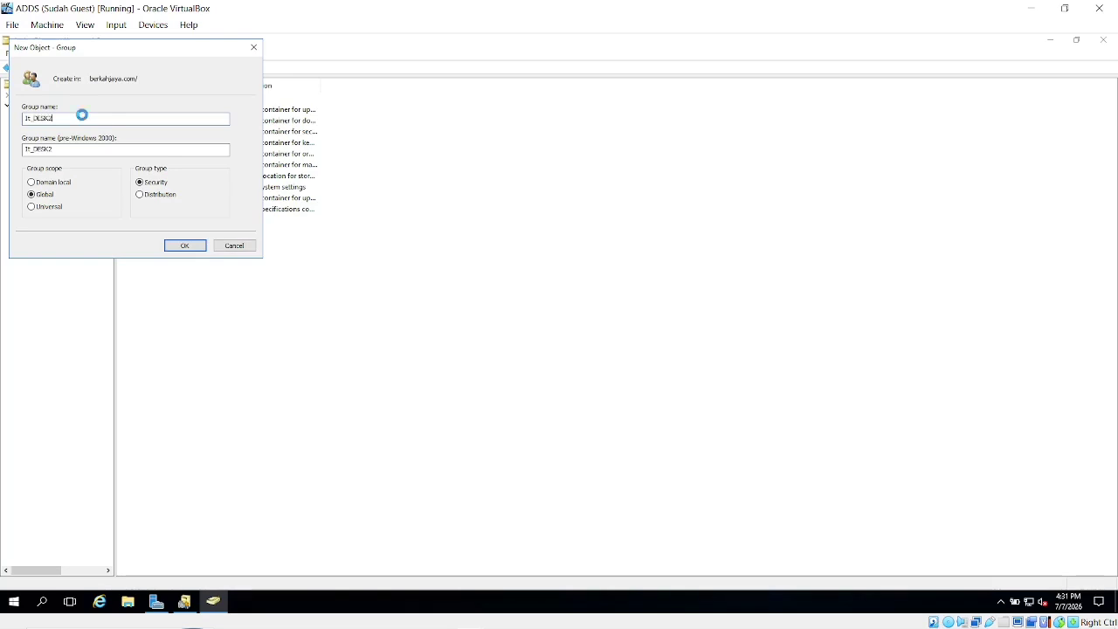
key("Return")
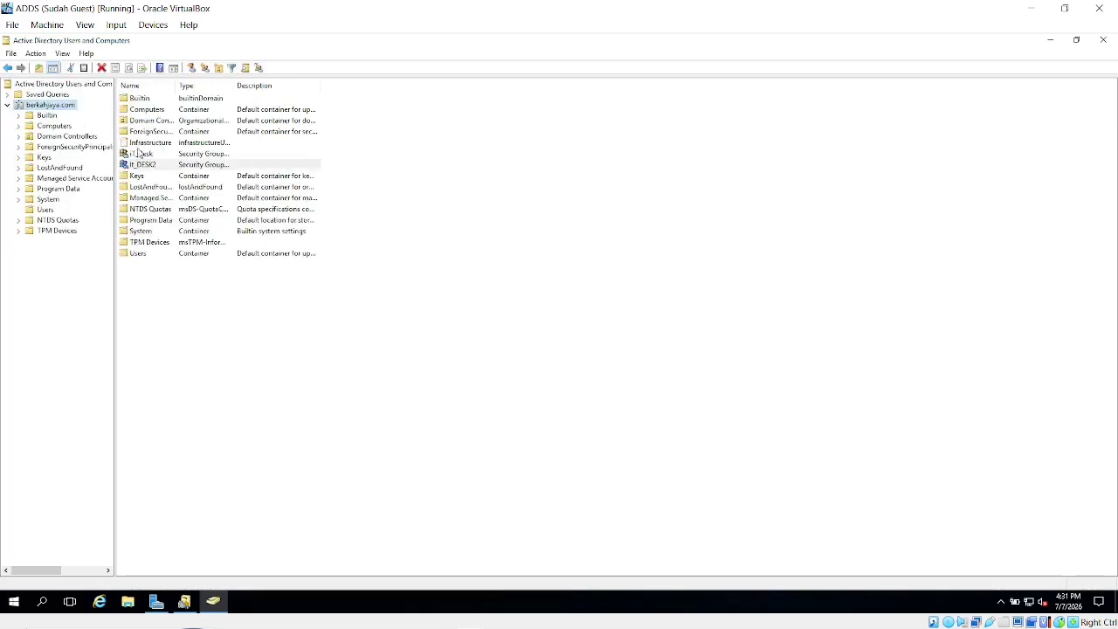
left_click(167, 277)
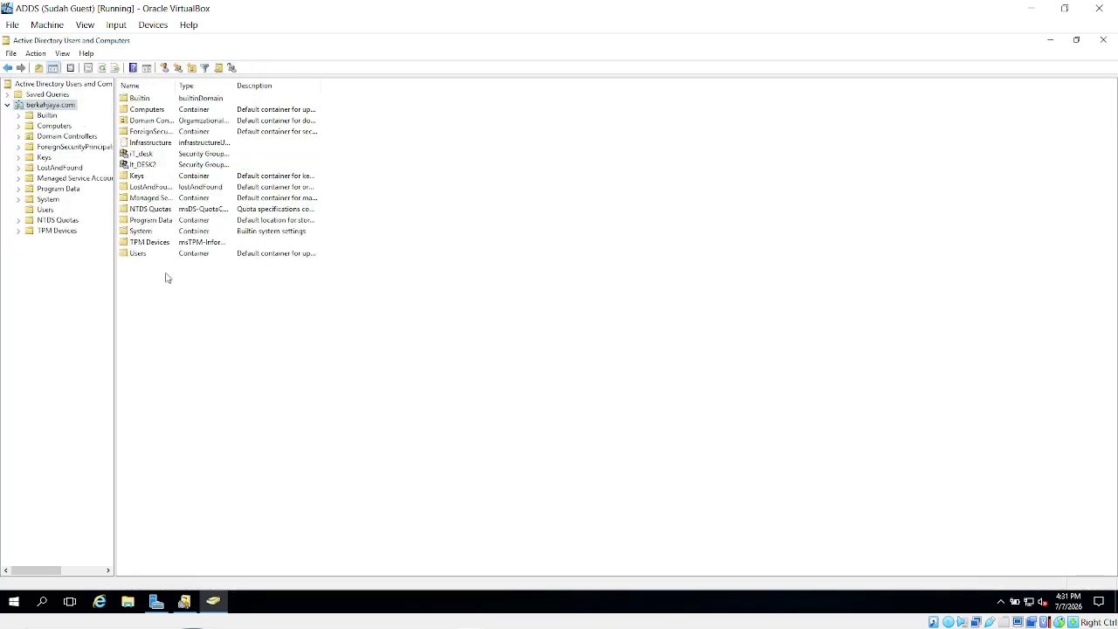
Step: Look through the berkahjaya.com domain's contents, including Computers, Domain Controllers, ForeignSecurityPrincipals, Keys, Users and NTDS Quotas
left_click(50, 126)
left_click(48, 105)
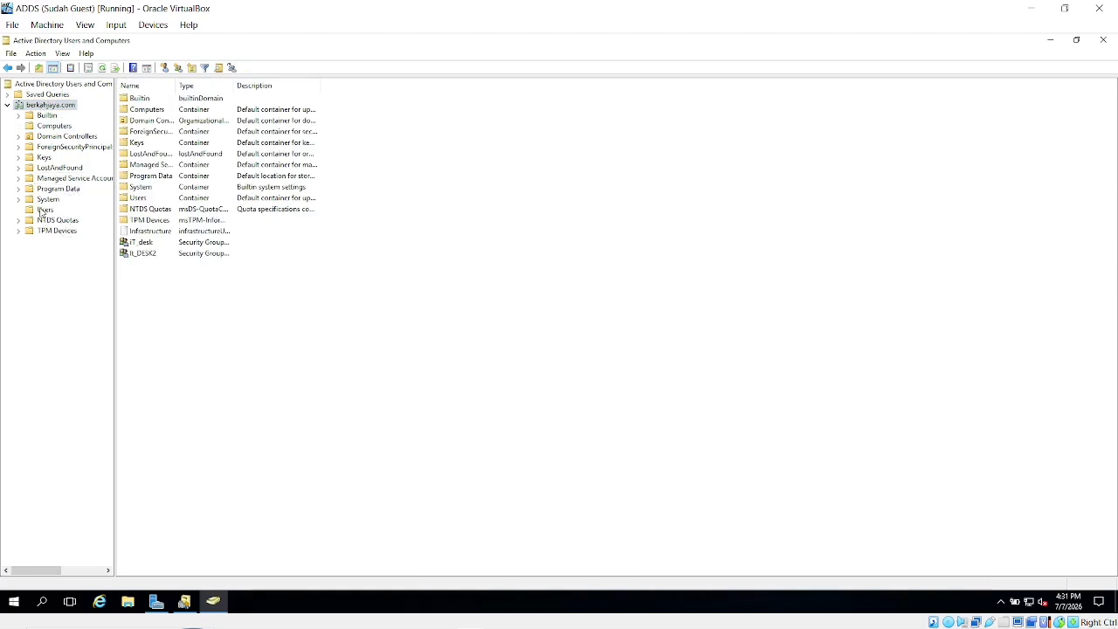
left_click(65, 138)
left_click(81, 147)
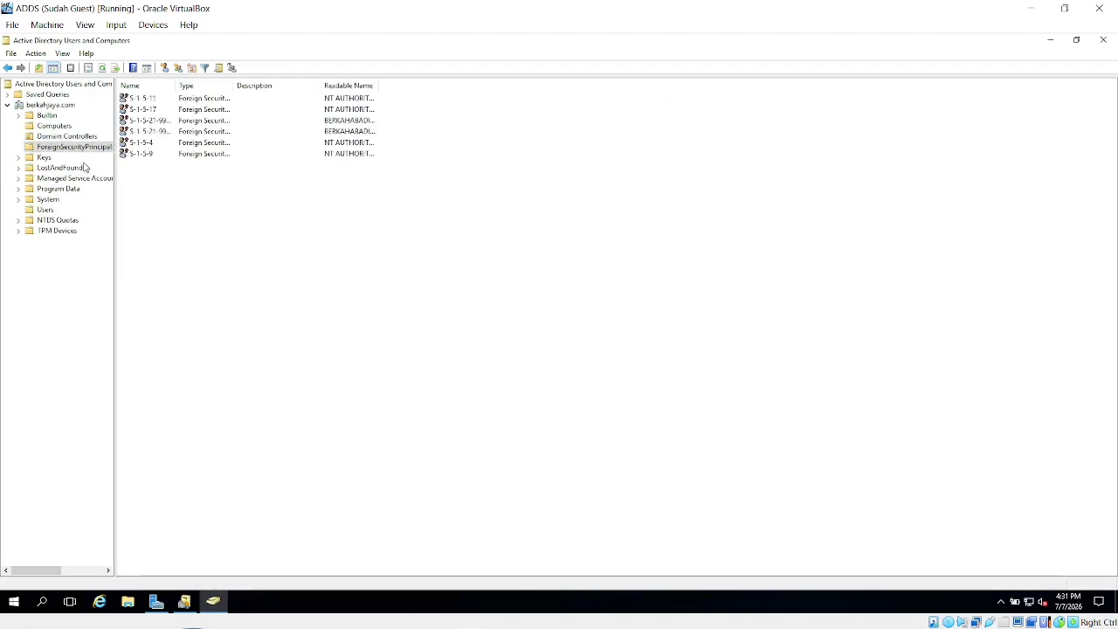
left_click(48, 158)
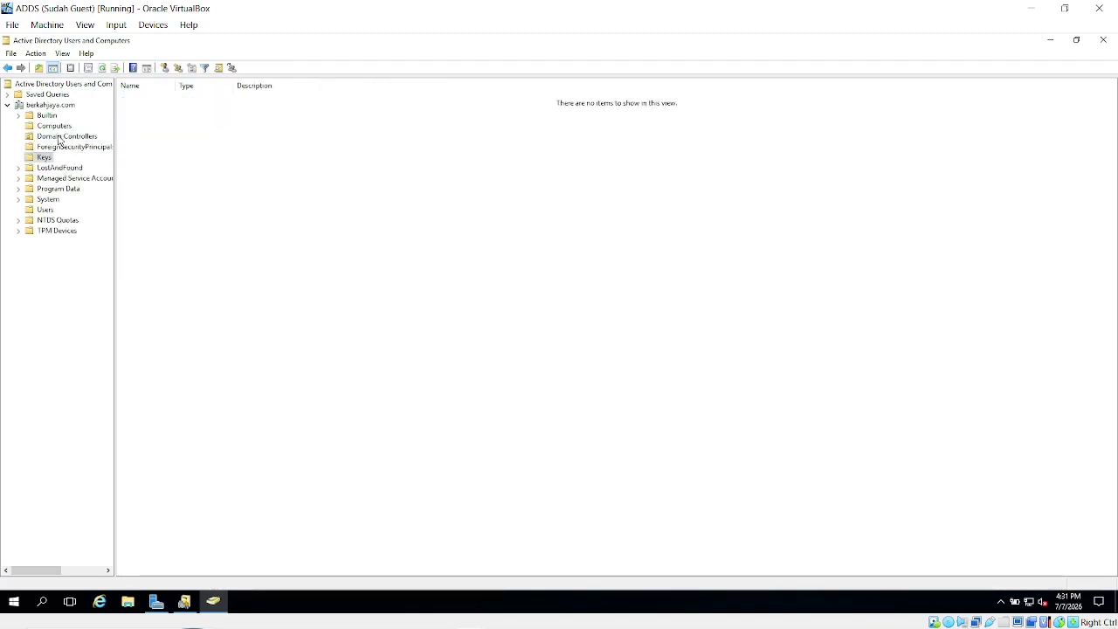
left_click(52, 128)
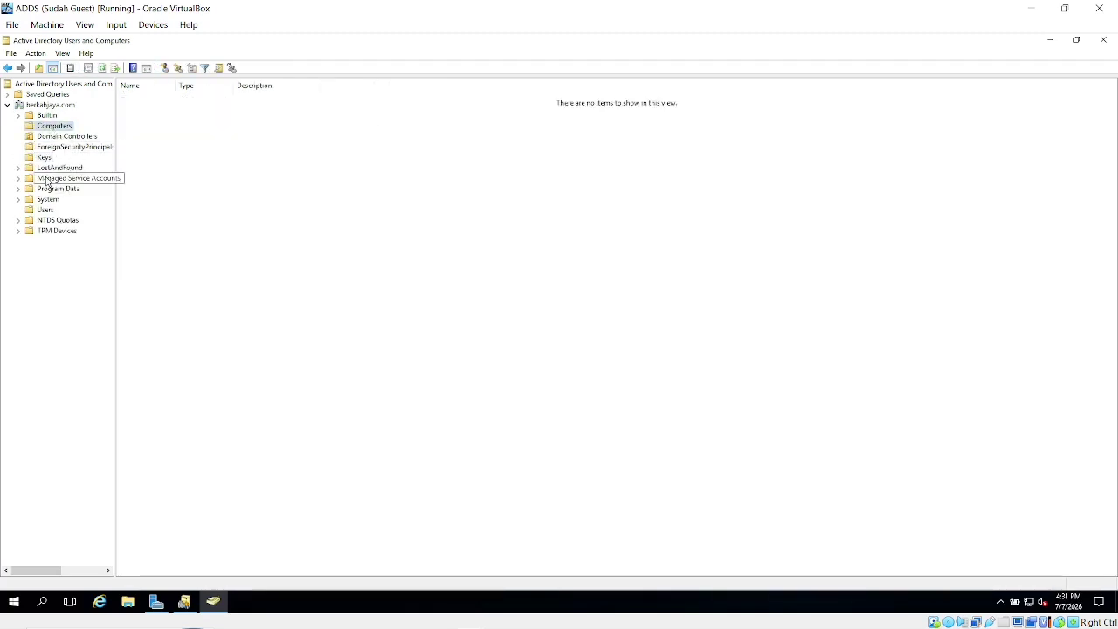
left_click(48, 210)
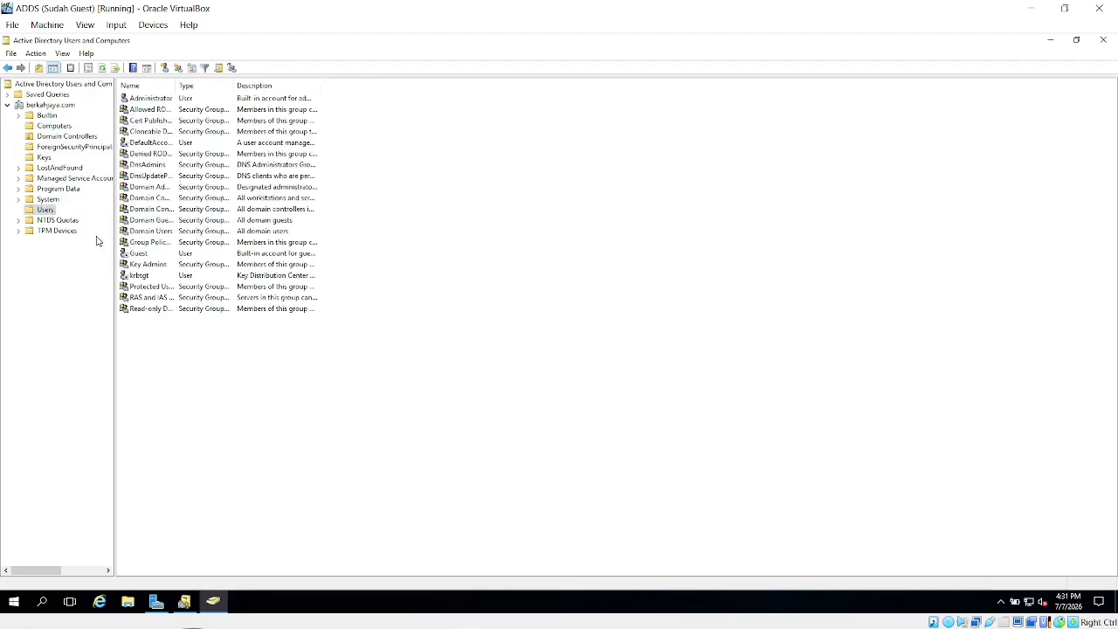
left_click(58, 222)
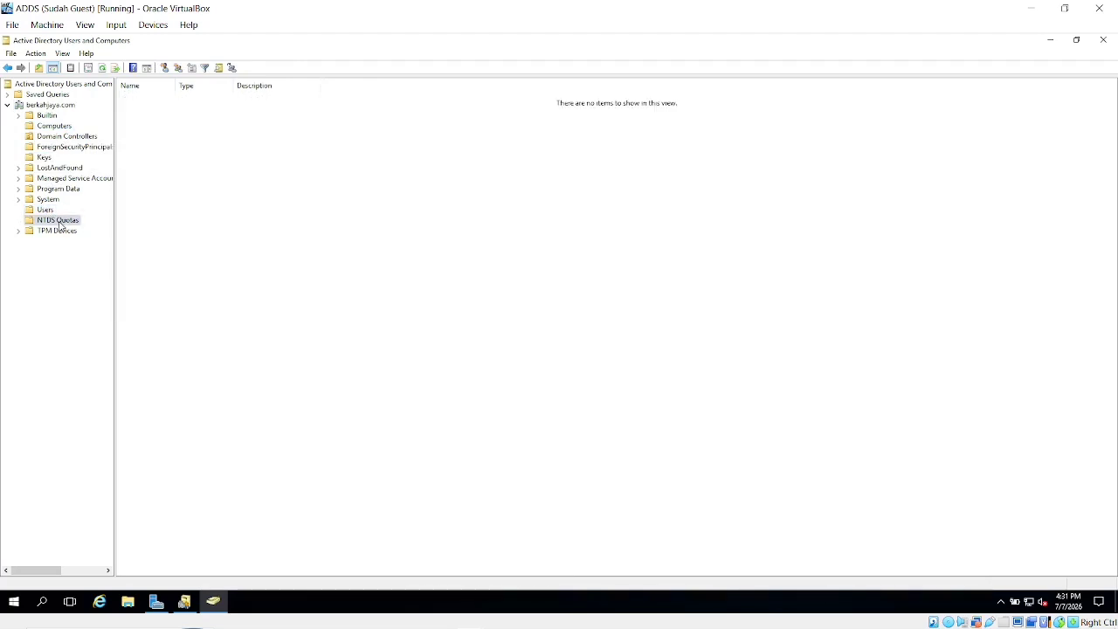
Step: Examine the berkahjaya.com containers, including Managed Service Accounts, Program Data, Builtin, Domain Controllers, Users, NTDS Quotas and TPM Devices
left_click(61, 178)
left_click(58, 189)
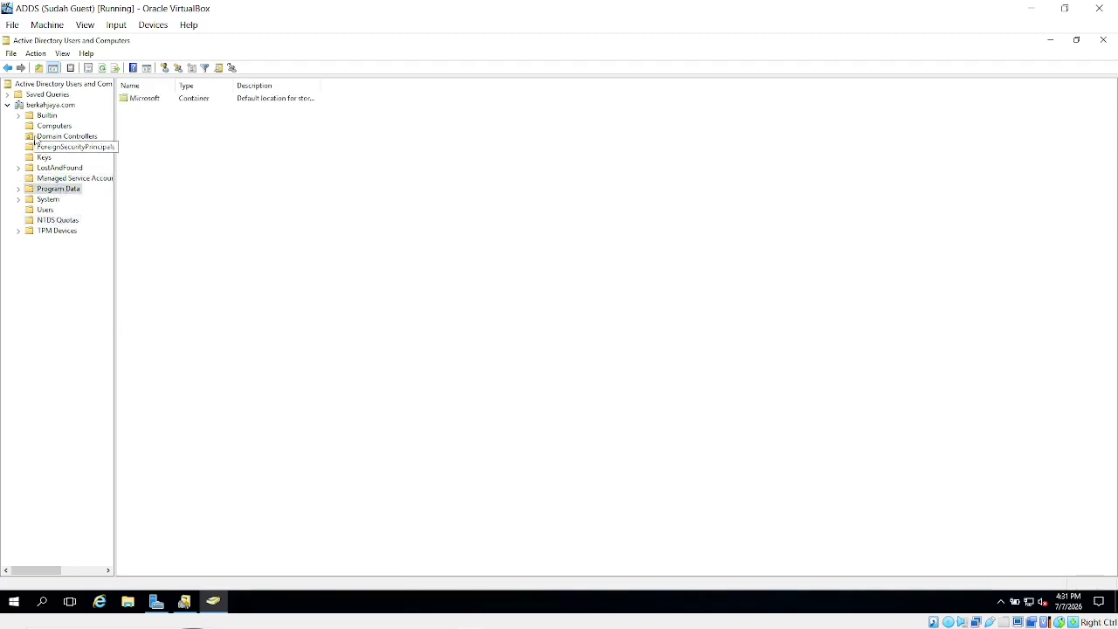
left_click(46, 115)
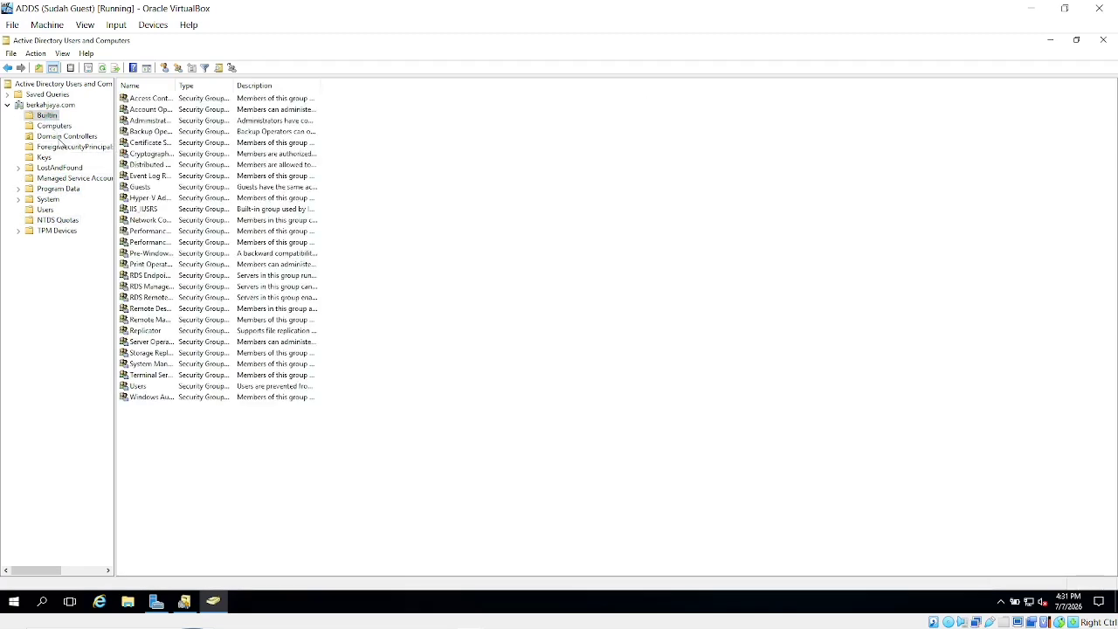
left_click(59, 137)
left_click(44, 157)
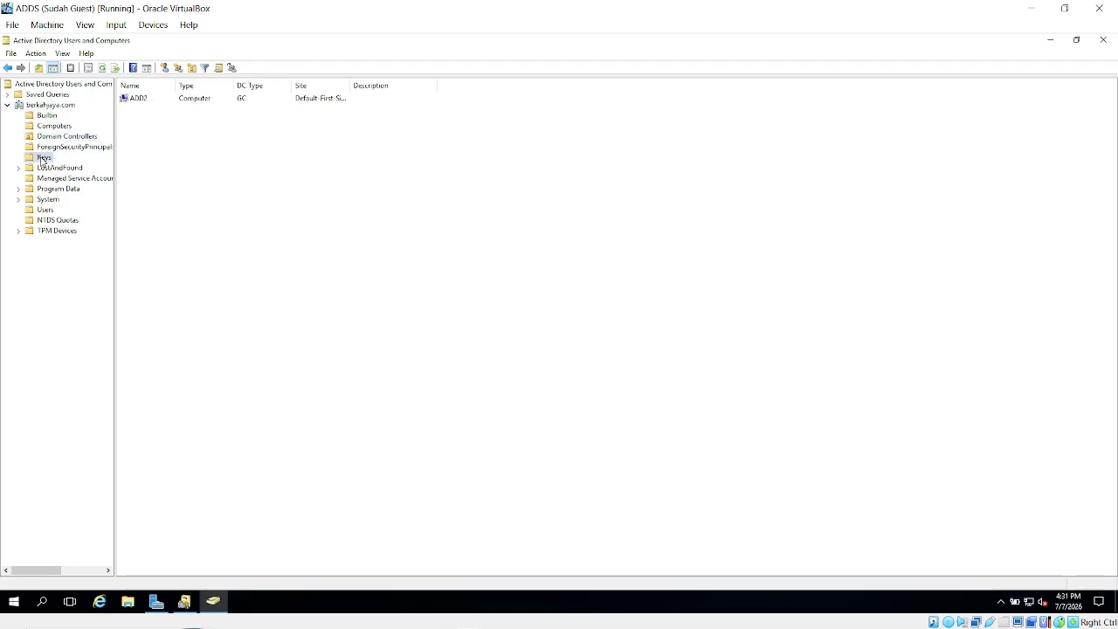
left_click(62, 180)
left_click(48, 211)
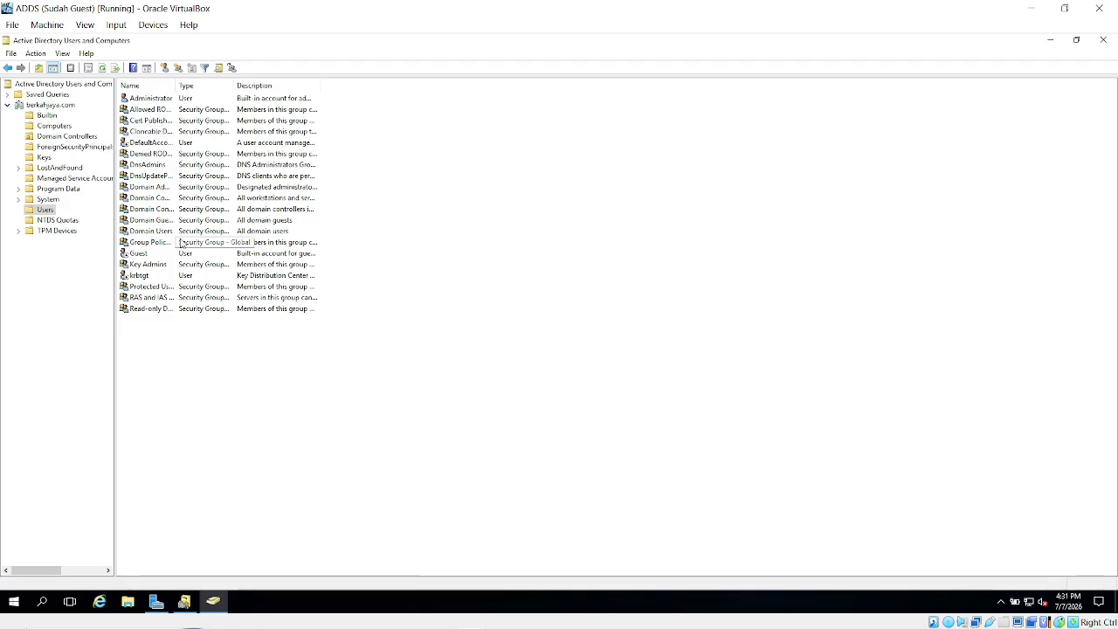
left_click(54, 222)
left_click(60, 232)
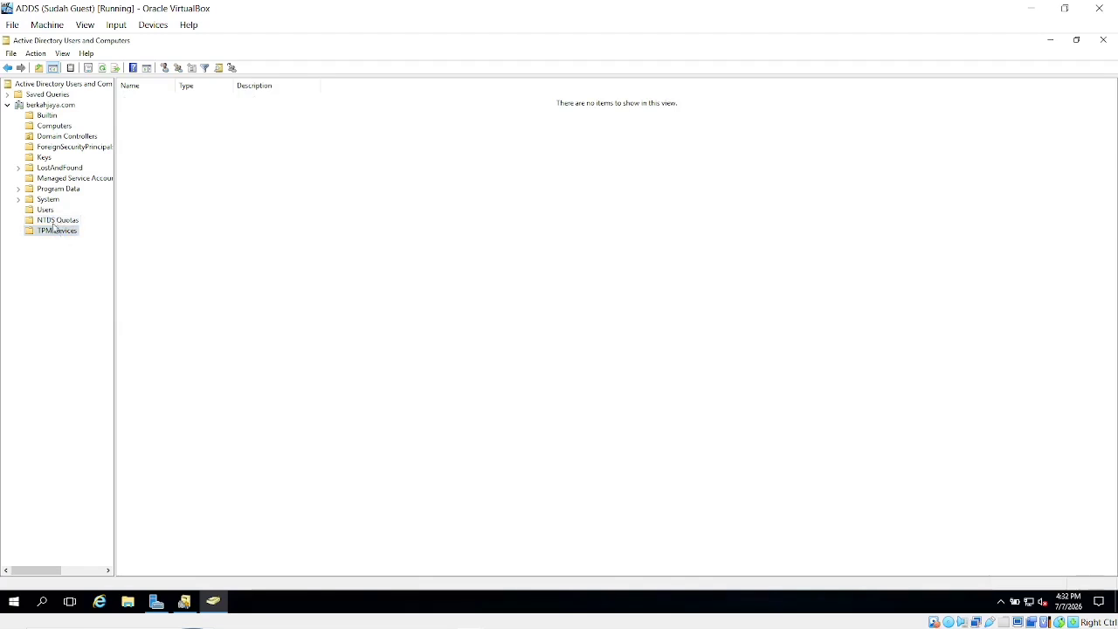
left_click(44, 210)
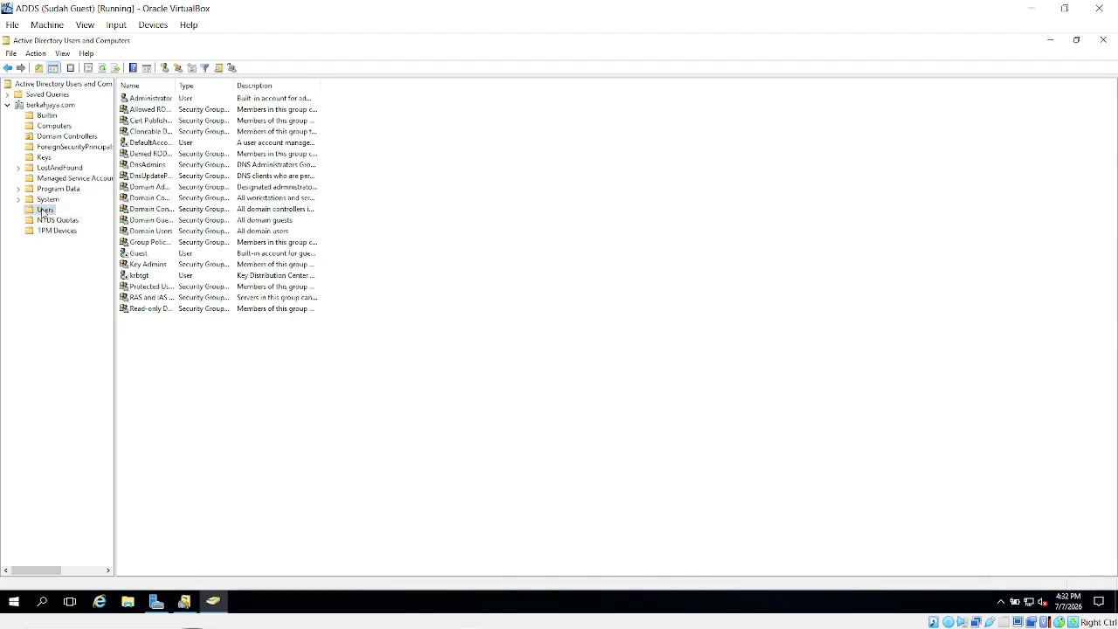
right_click(42, 212)
mouse_move(88, 280)
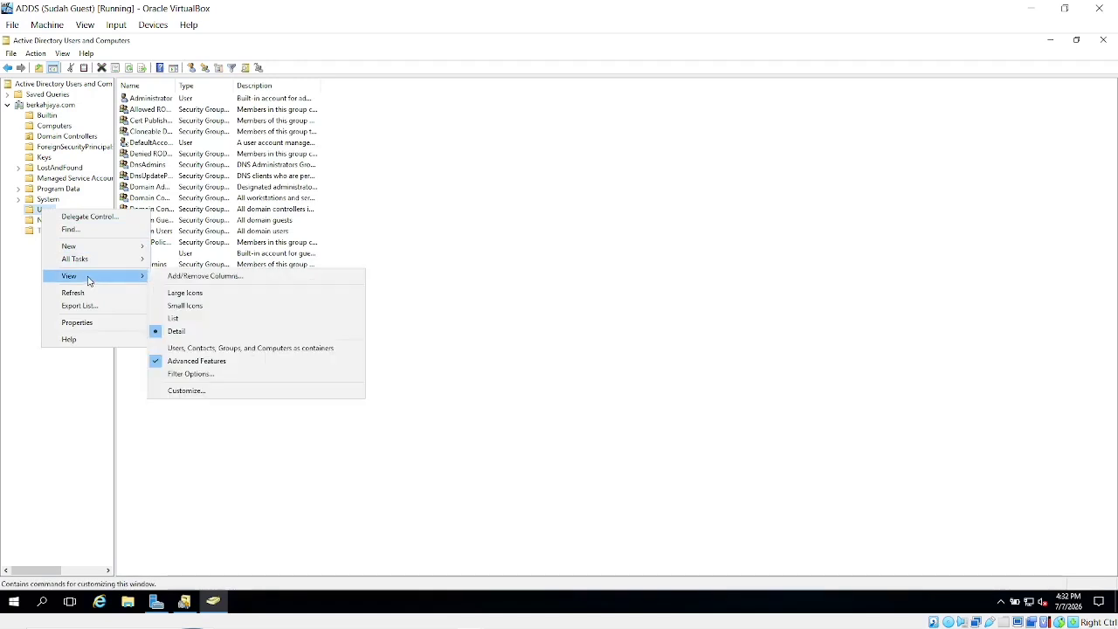
mouse_move(84, 253)
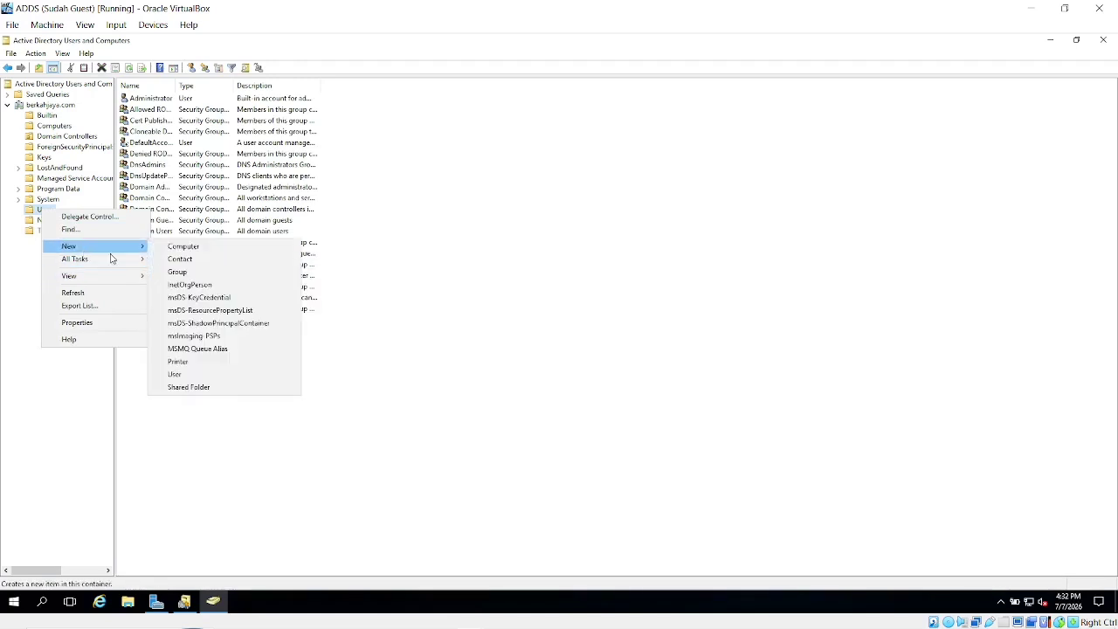
left_click(186, 376)
type("hibel")
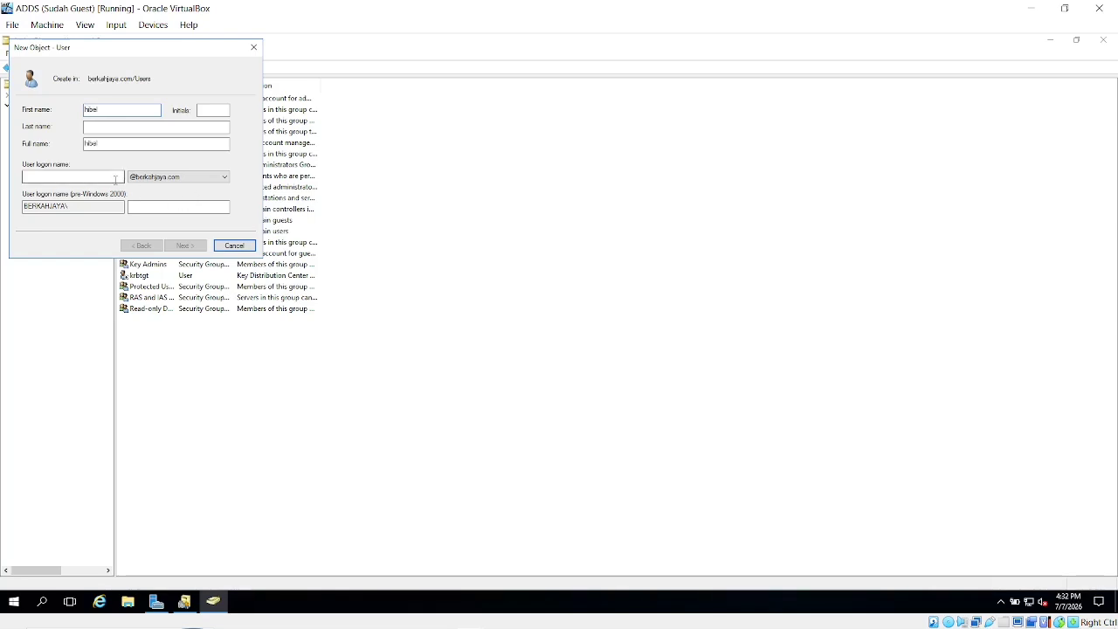
type("hibel")
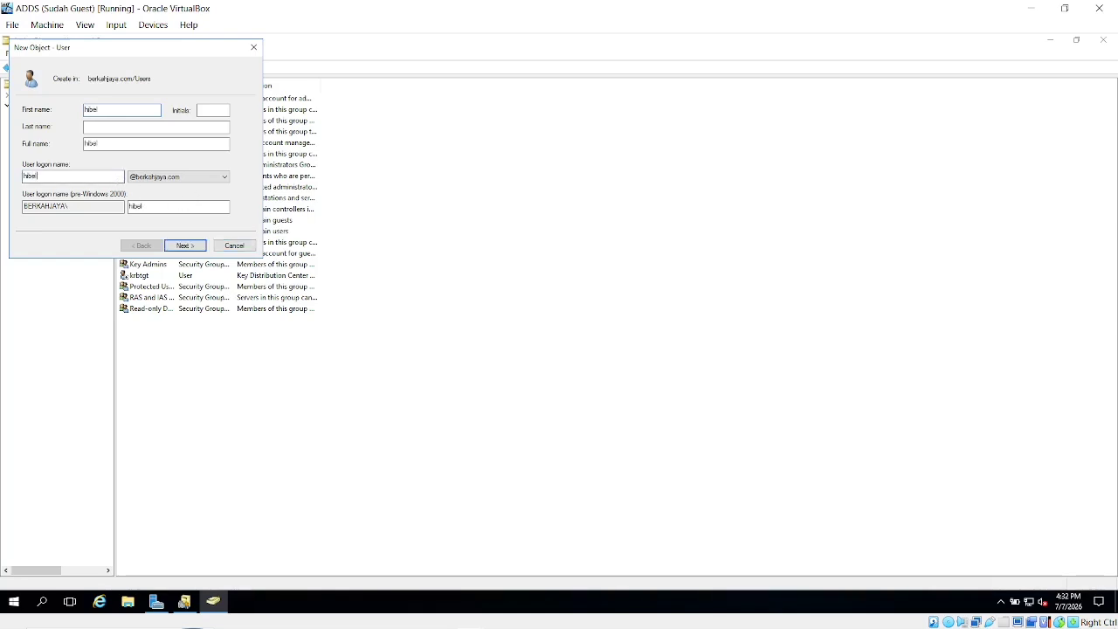
left_click(206, 175)
left_click(235, 159)
left_click(186, 246)
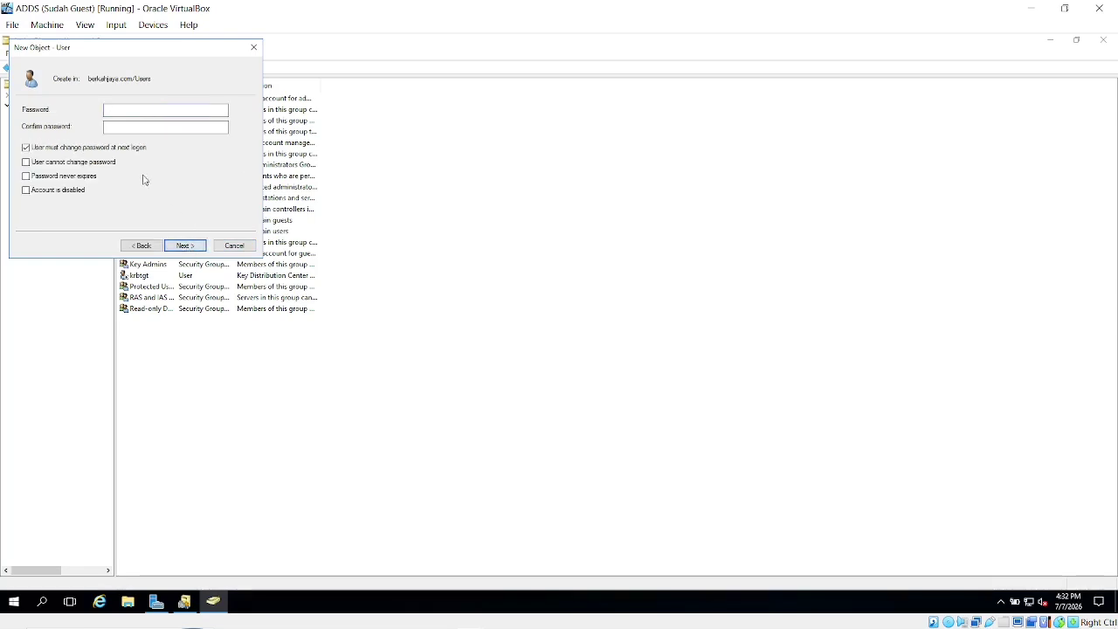
Step: Enter and confirm the new user's password, require no change at next logon, forbid the user from changing it, and create the account
left_click(111, 149)
type("•••")
left_click(159, 127)
left_click(188, 246)
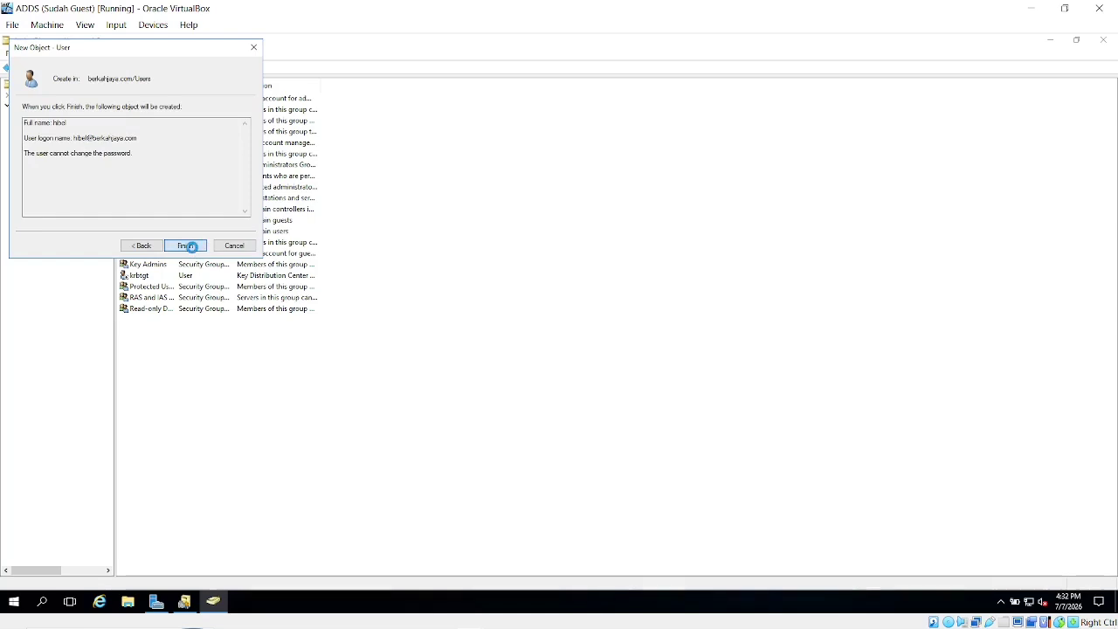
left_click(190, 246)
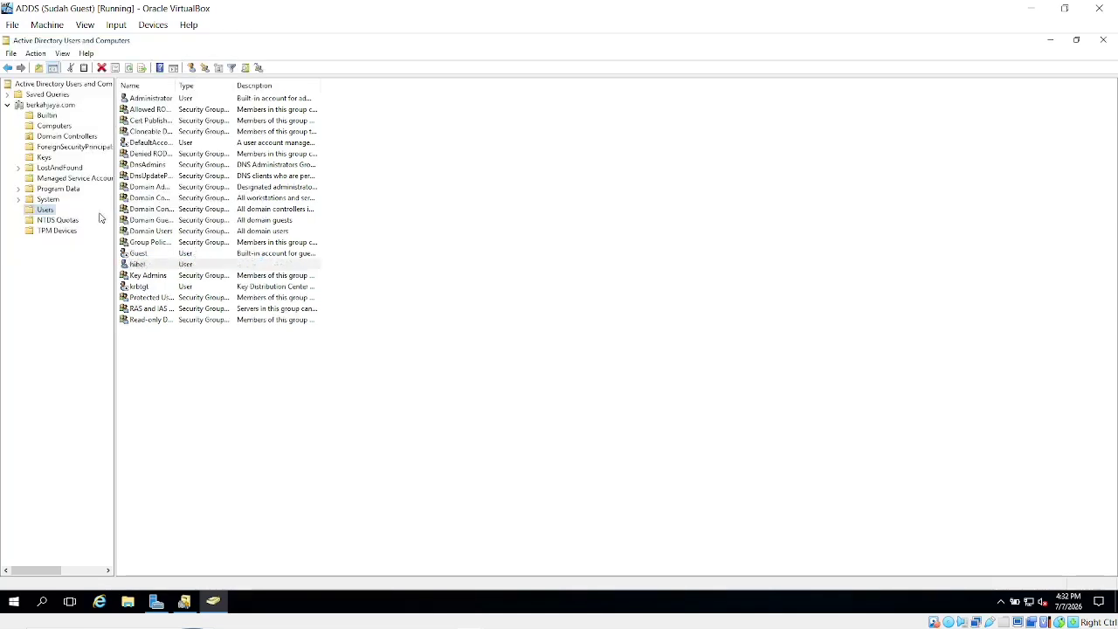
right_click(45, 206)
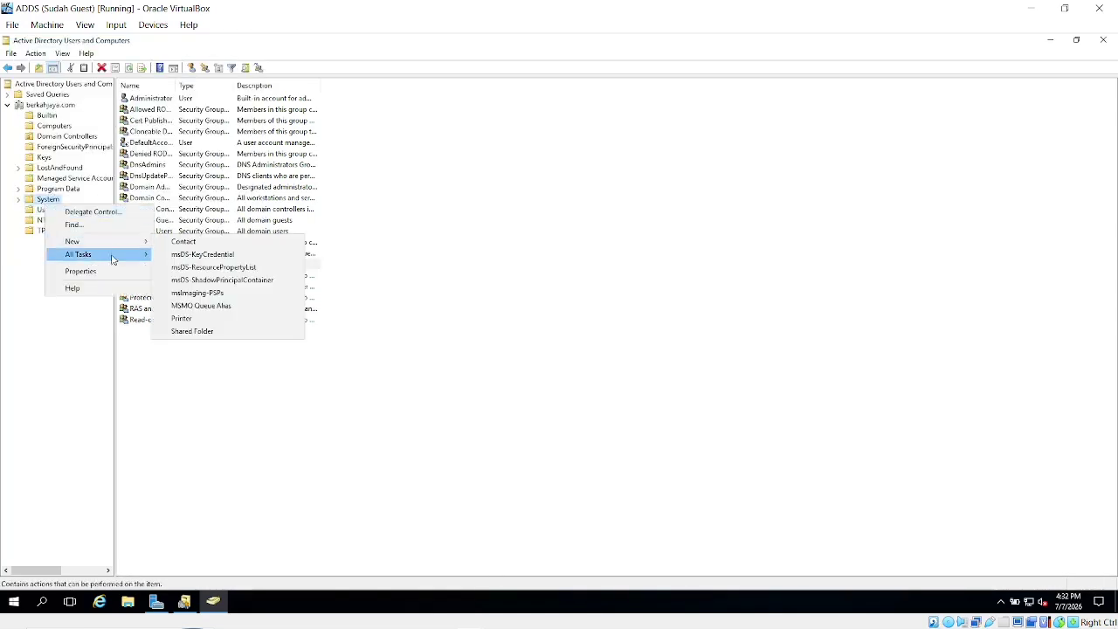
left_click(90, 317)
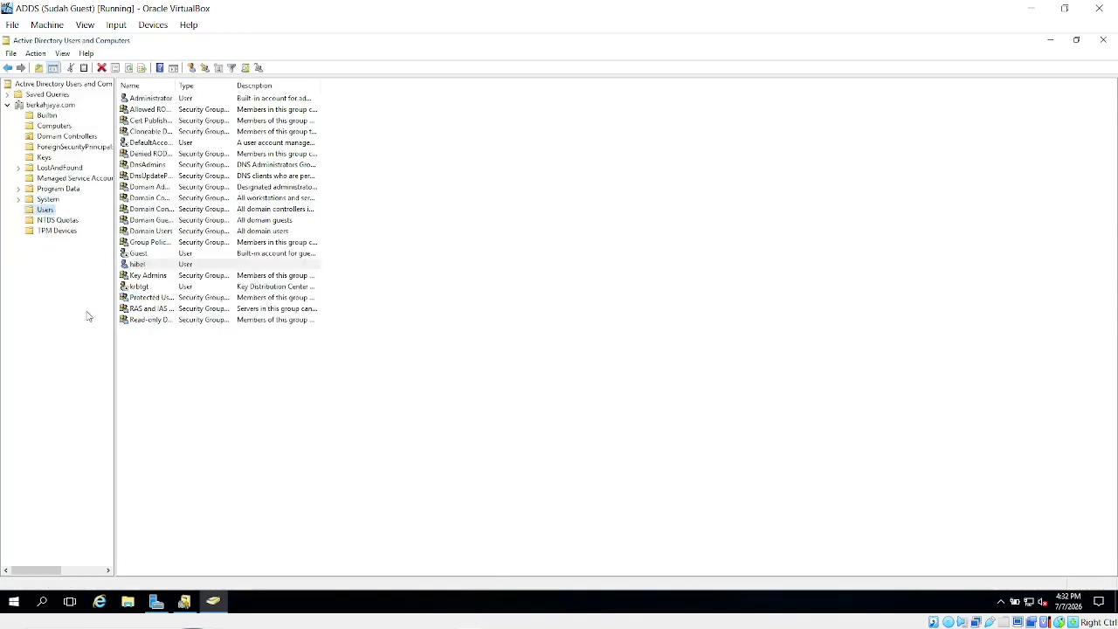
right_click(39, 207)
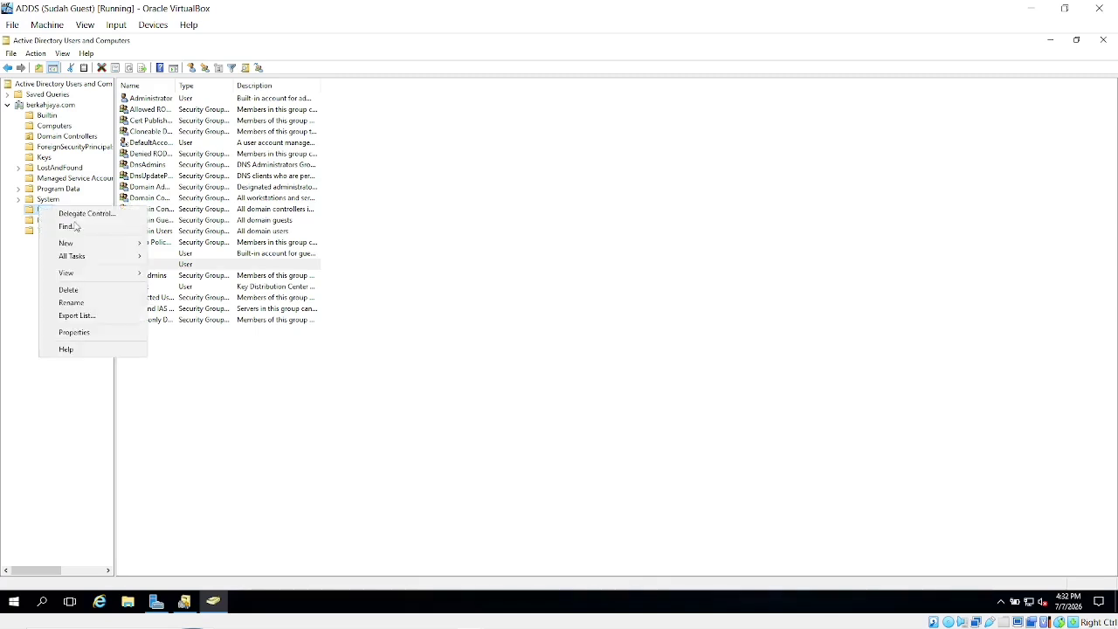
mouse_move(97, 274)
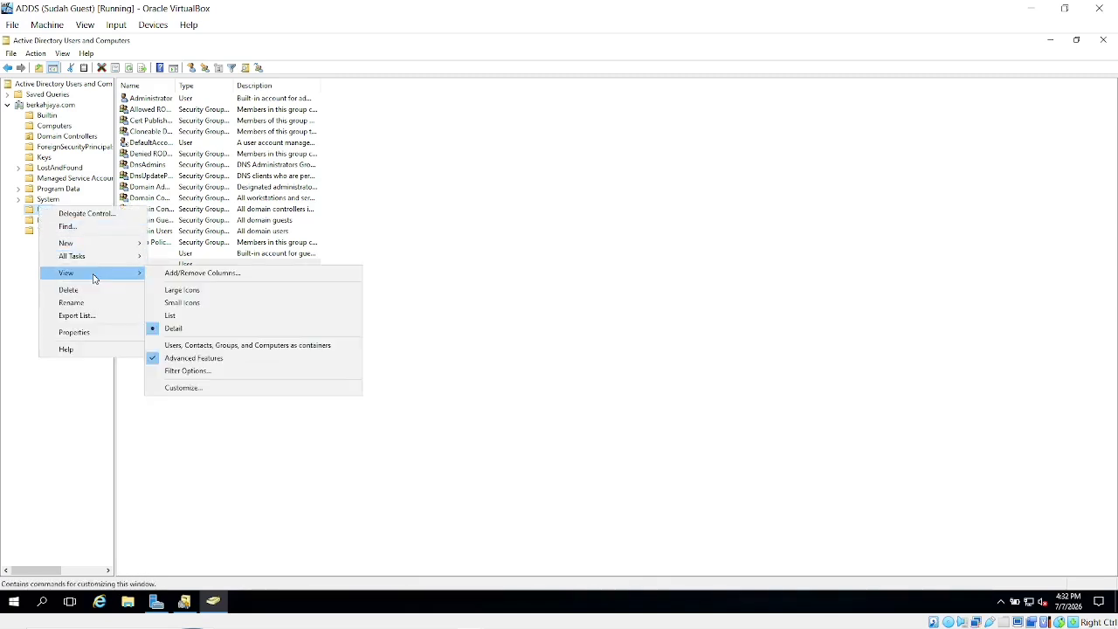
left_click(222, 447)
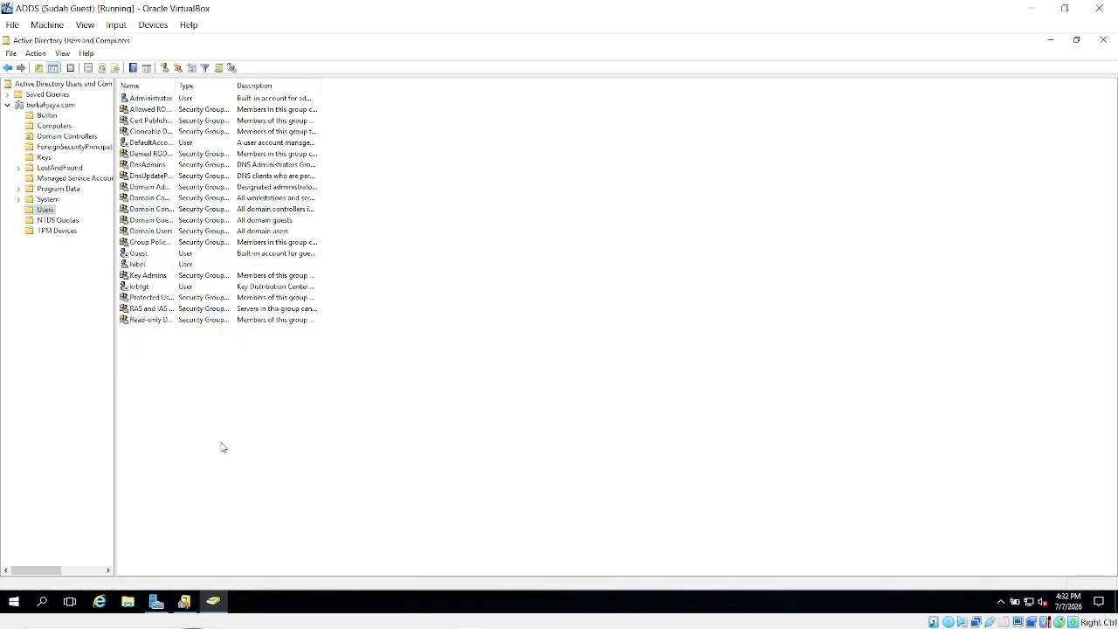
Step: Switch to the ADDS 2 virtual machine, close Active Directory Users and Computers, and reopen it there
left_click(1038, 8)
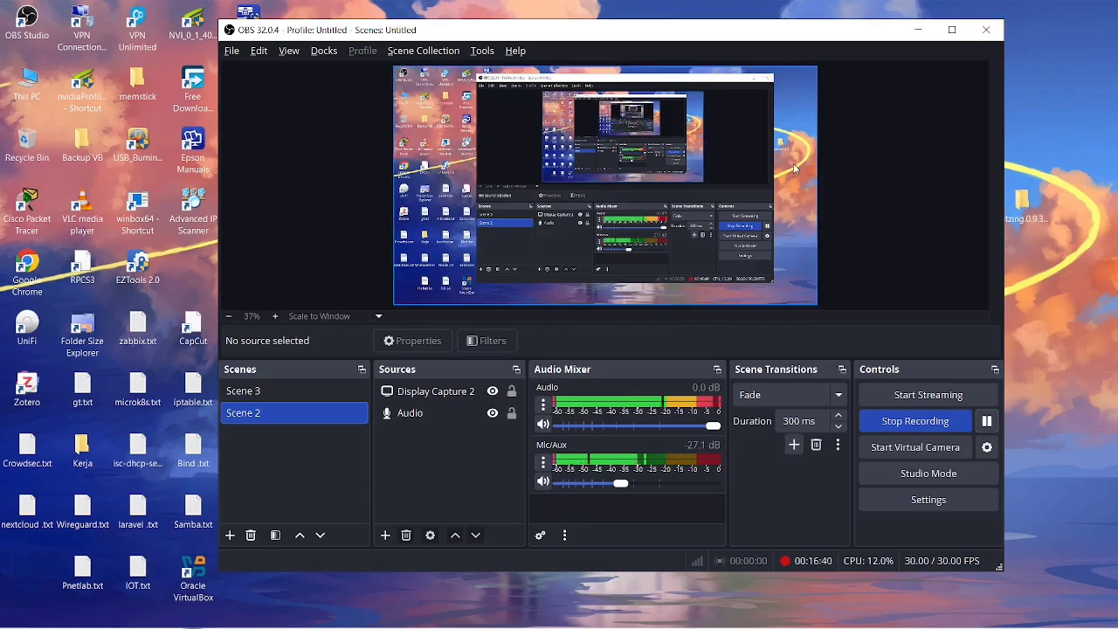
key("alt+Tab")
key("alt+Tab")
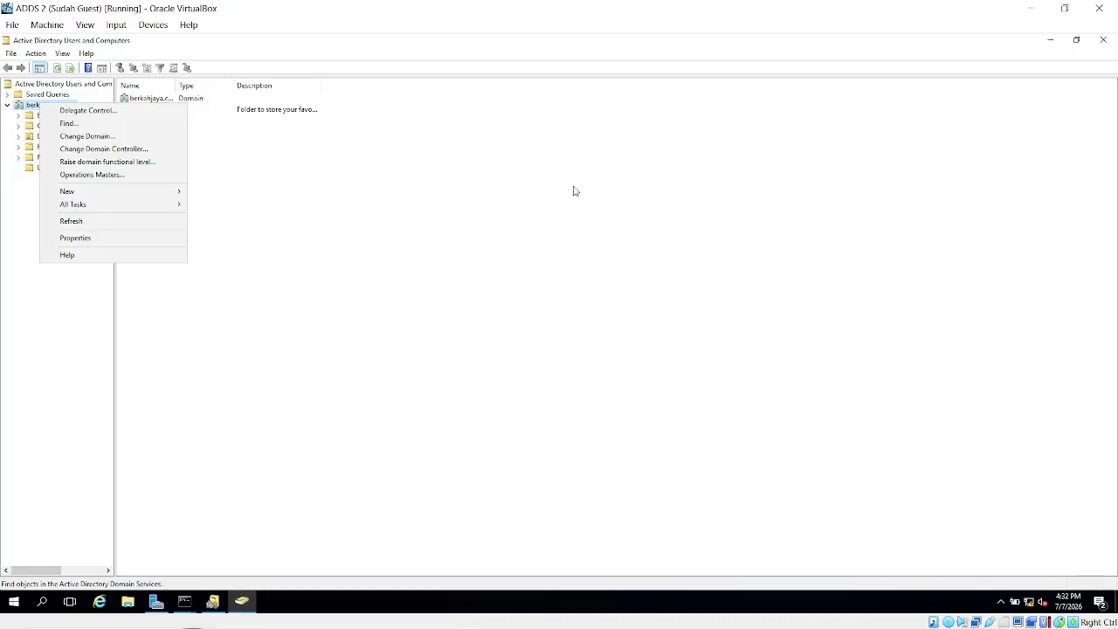
left_click(410, 165)
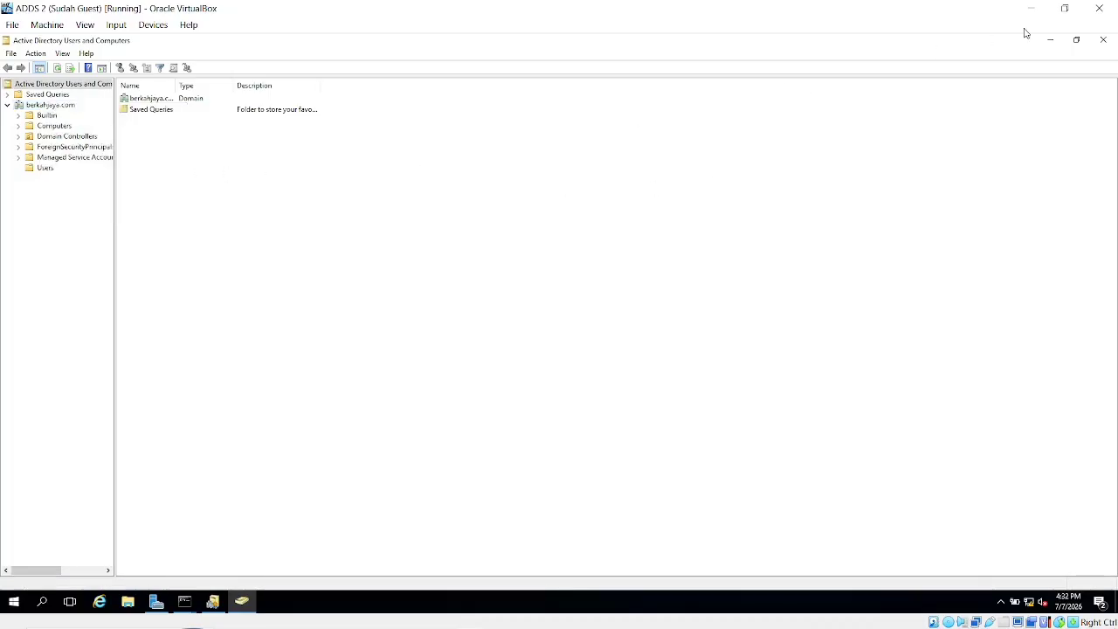
left_click(1103, 39)
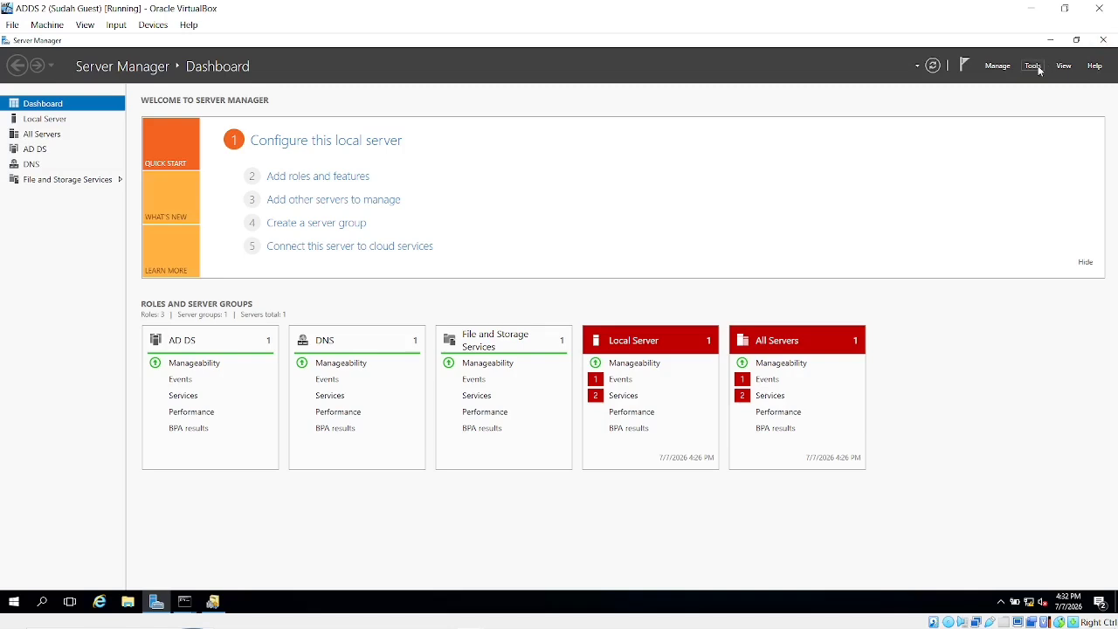
left_click(1034, 67)
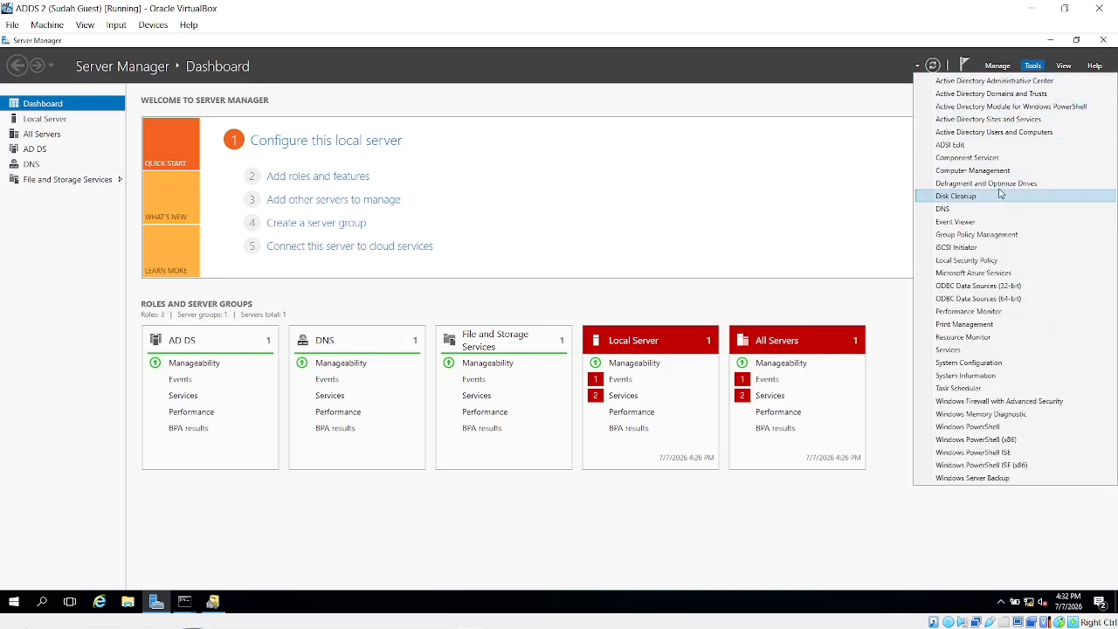
left_click(988, 134)
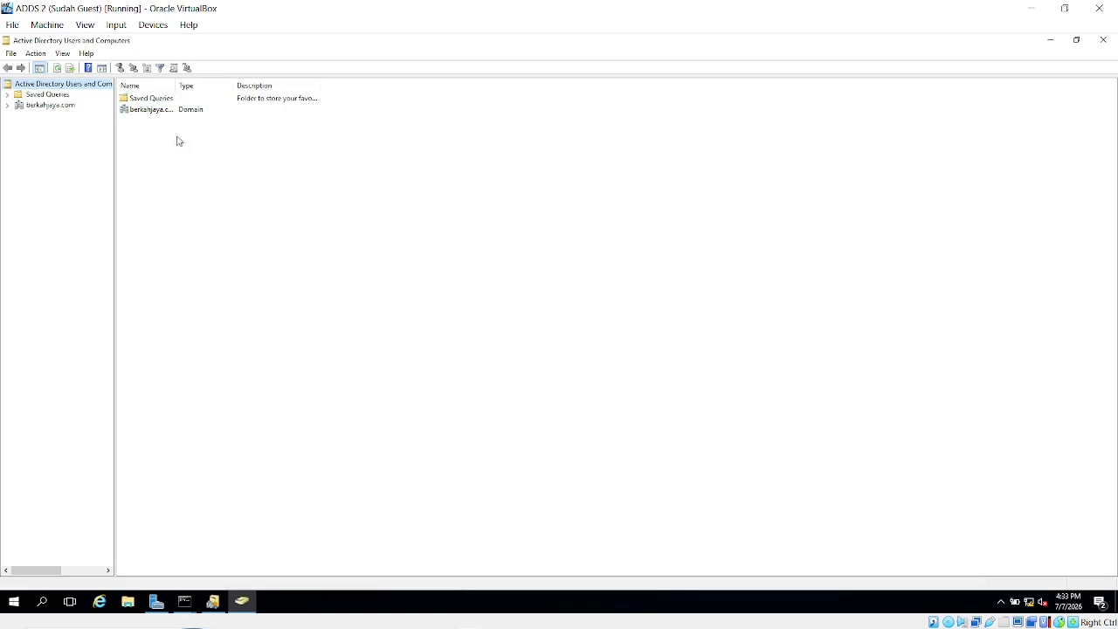
Step: Expand berkahjaya.com on ADDS 2 and check its Users container for the newly created user
left_click(8, 105)
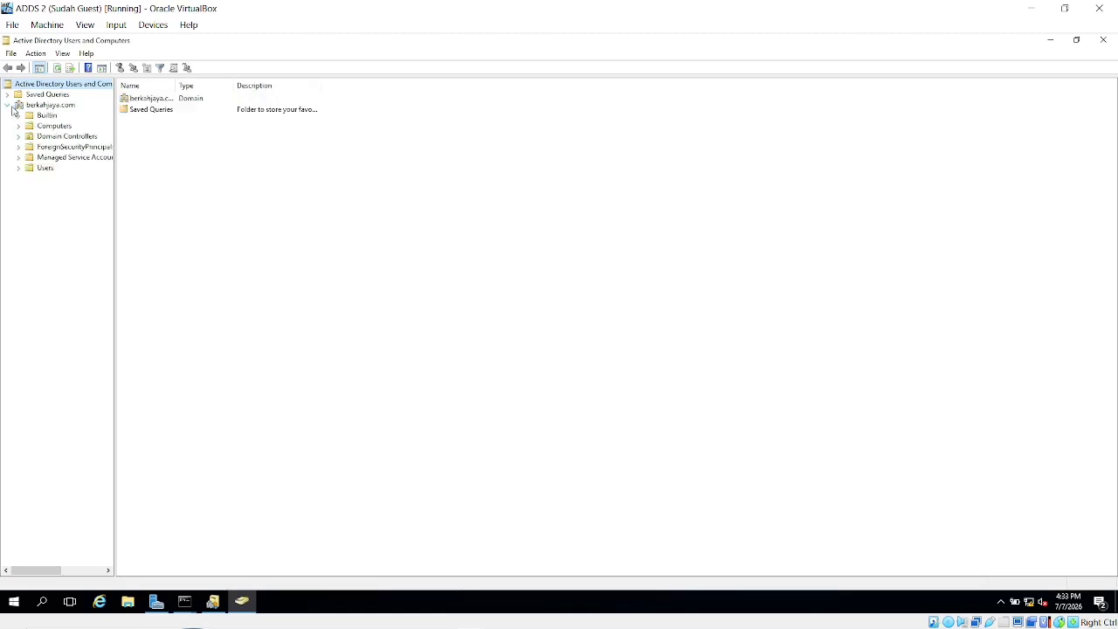
left_click(44, 172)
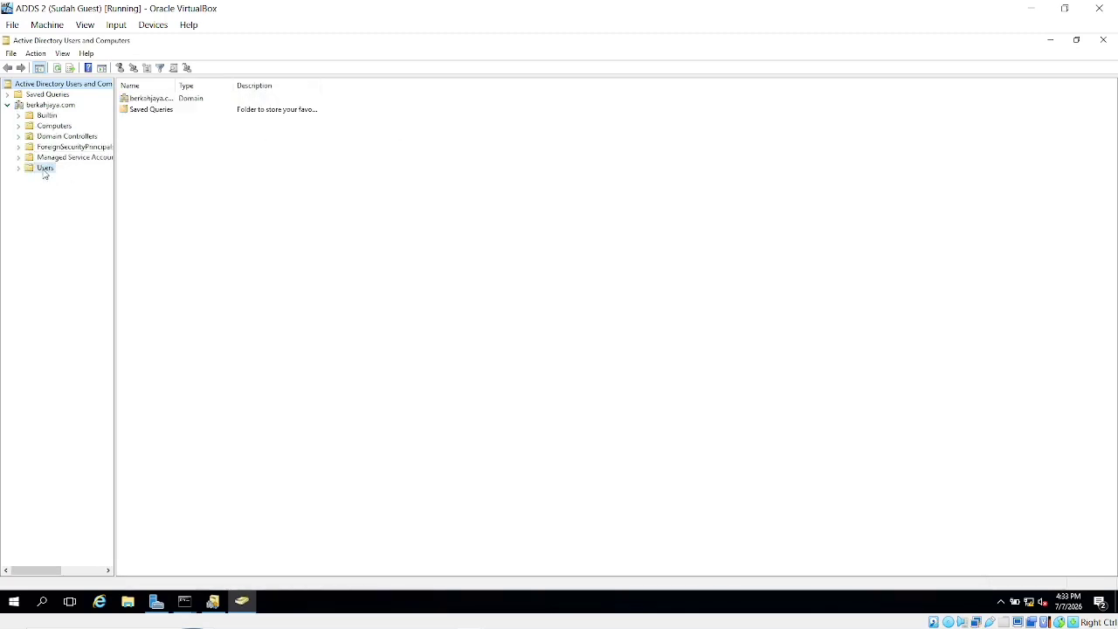
left_click(149, 264)
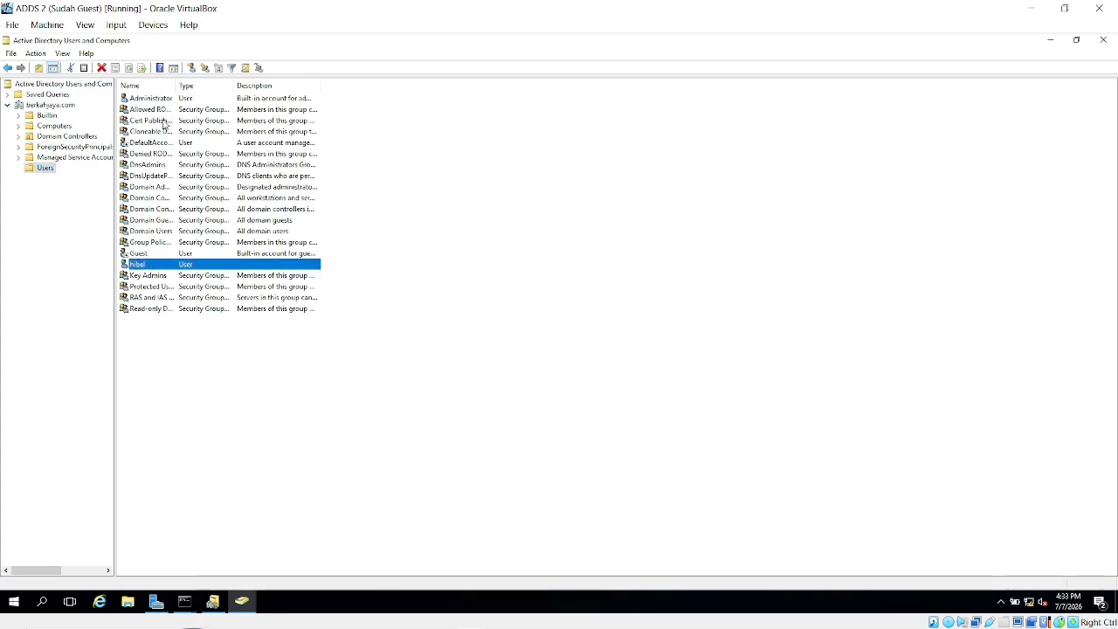
left_click(38, 320)
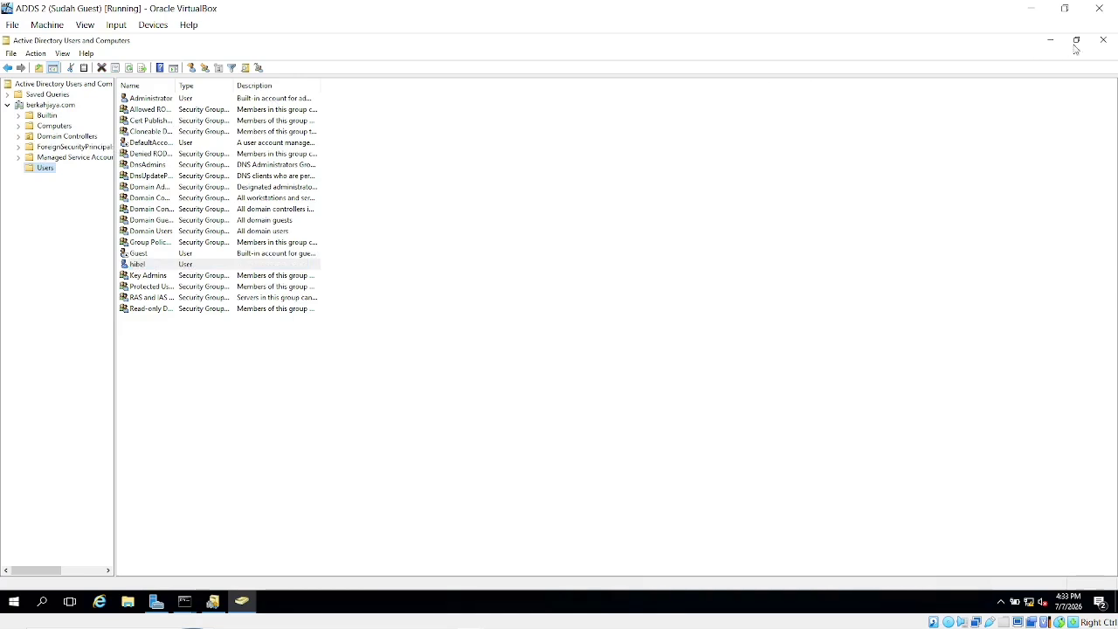
Step: Close Active Directory Users and Computers, open Active Directory Domains and Trusts, and open berkahabadi.com for management from it
left_click(1103, 39)
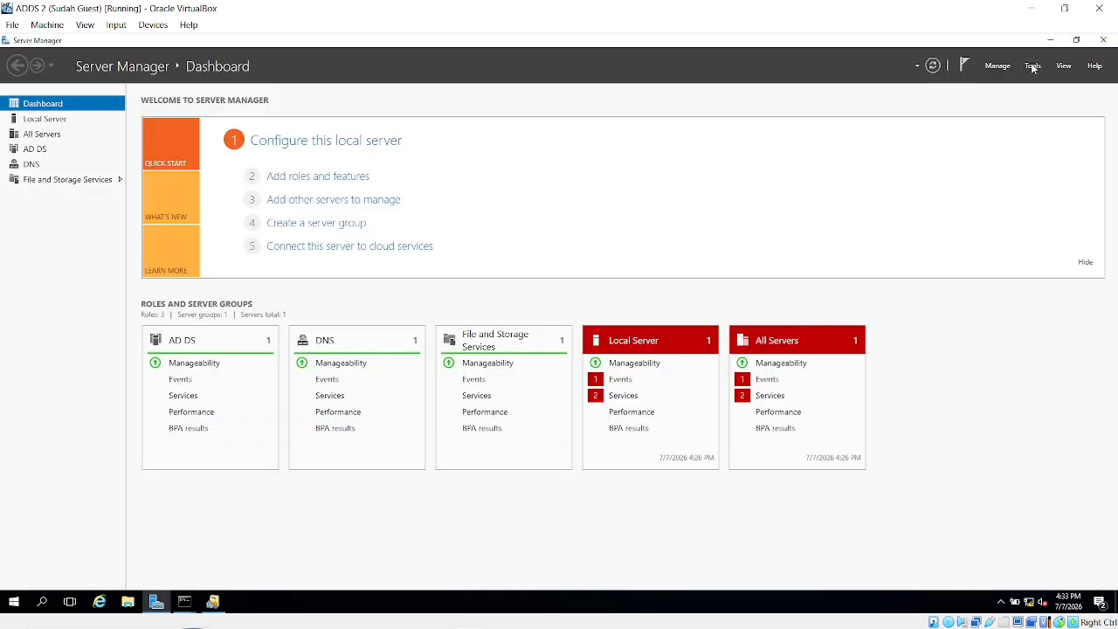
left_click(1032, 67)
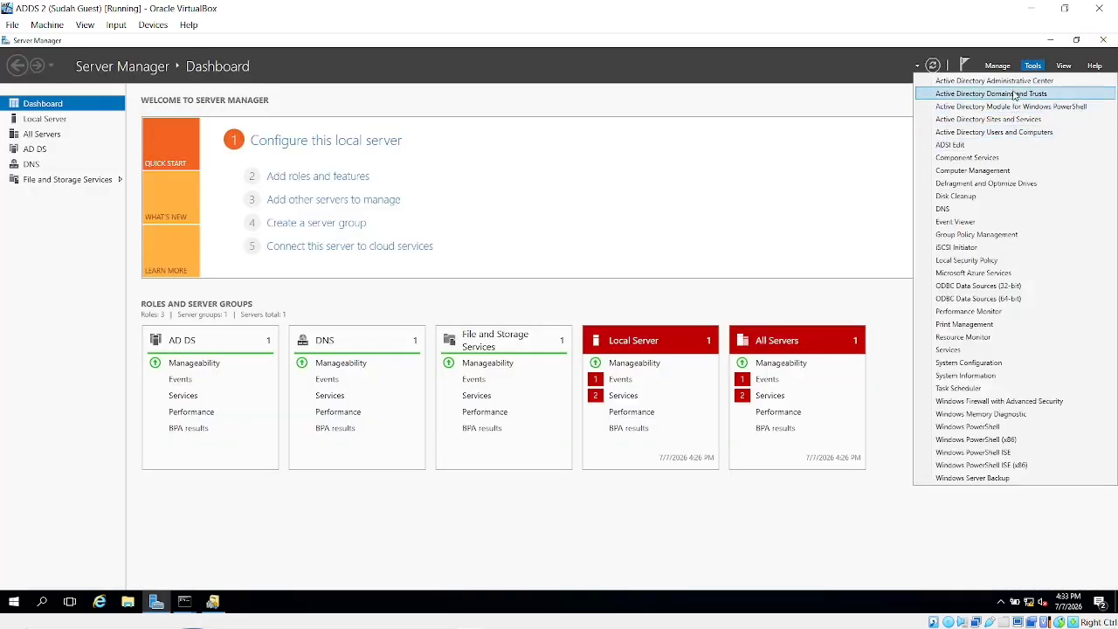
left_click(1016, 95)
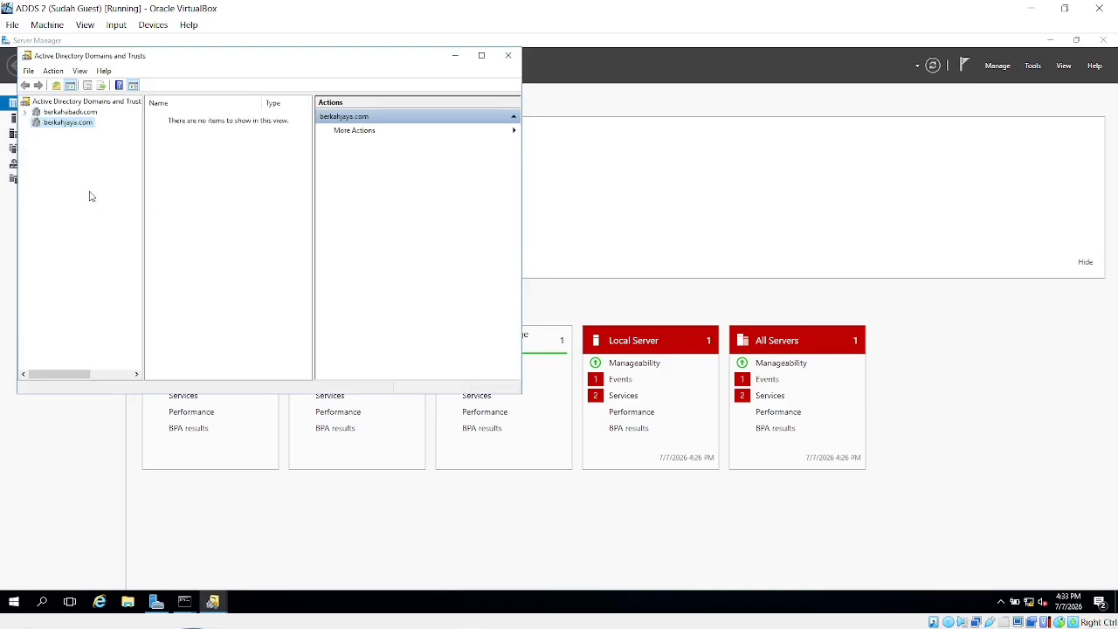
left_click(61, 112)
right_click(61, 112)
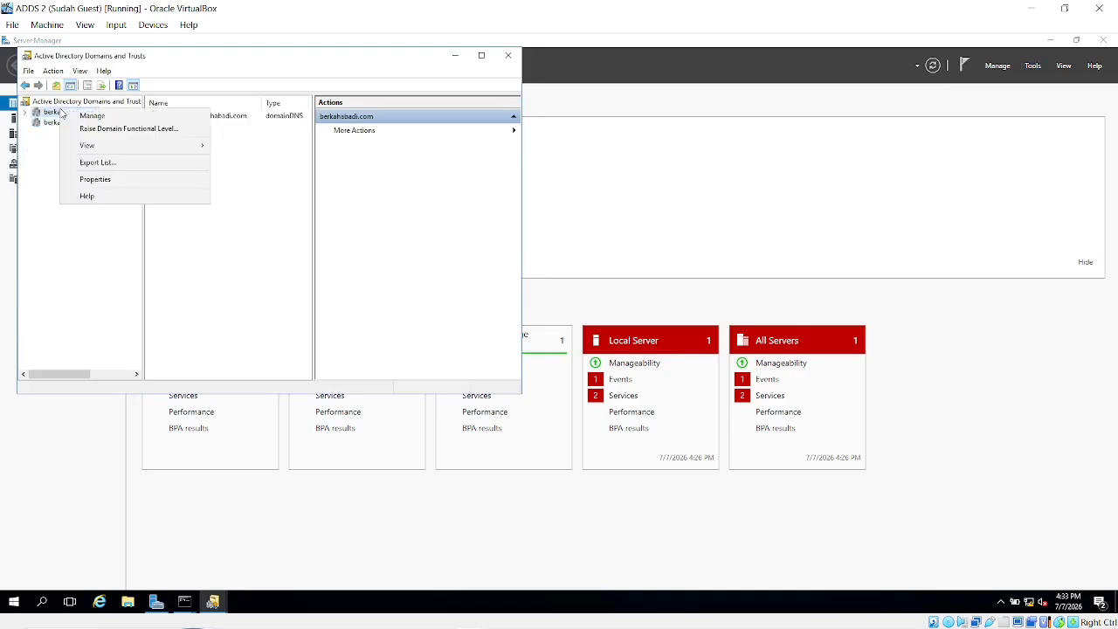
left_click(97, 117)
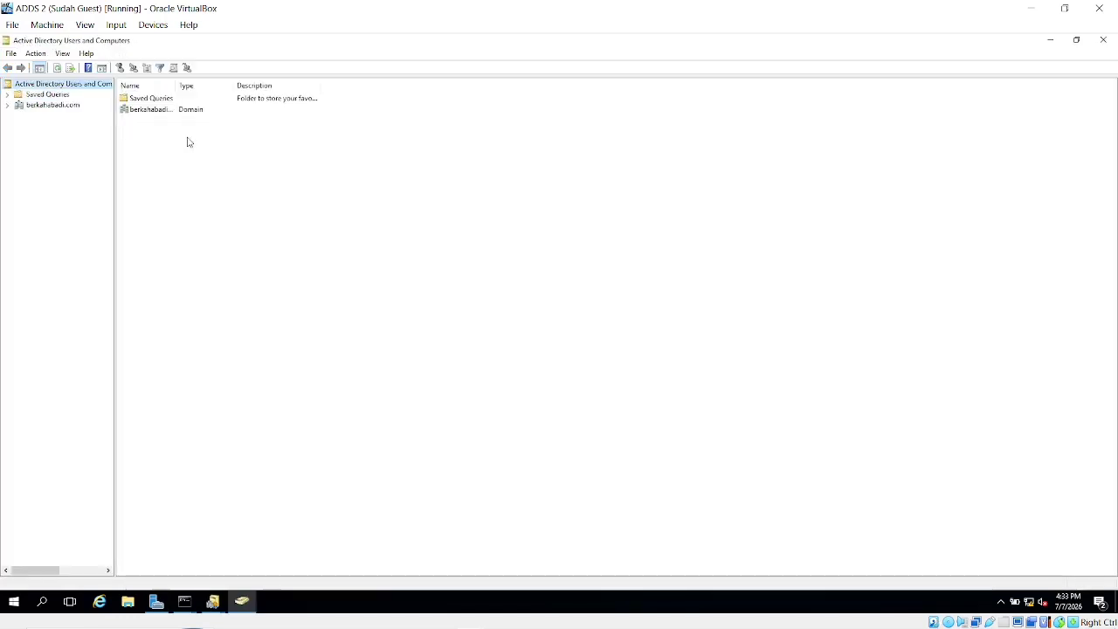
Step: Check the contents of berkahabadi.com, close Active Directory Users and Computers, and select berkahjaya.com in Active Directory Domains and Trusts
left_click(39, 108)
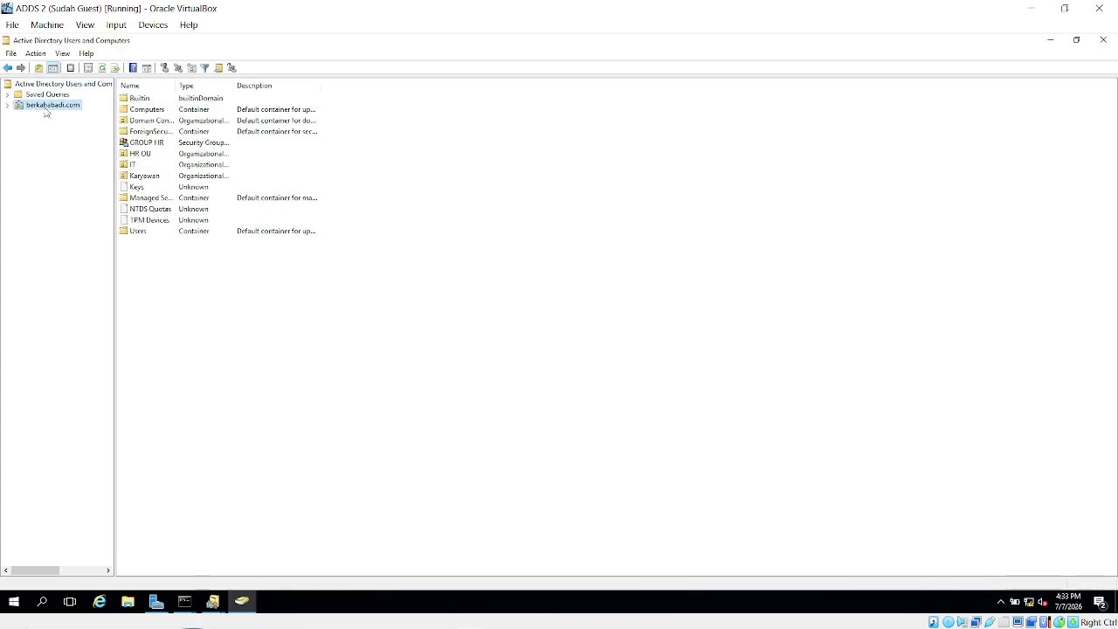
right_click(37, 106)
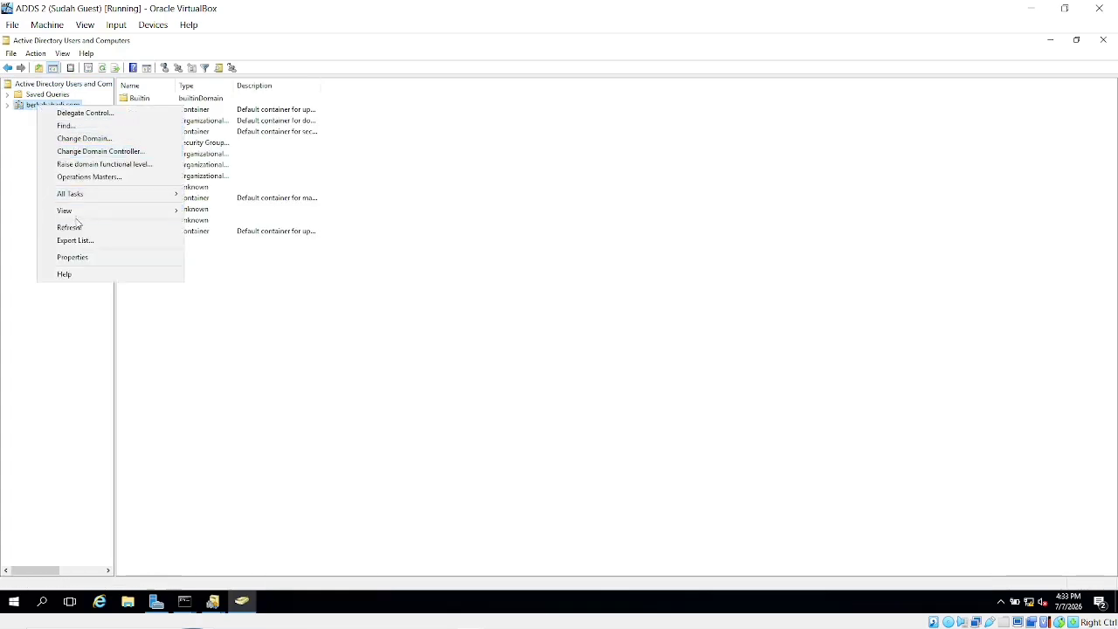
left_click(172, 314)
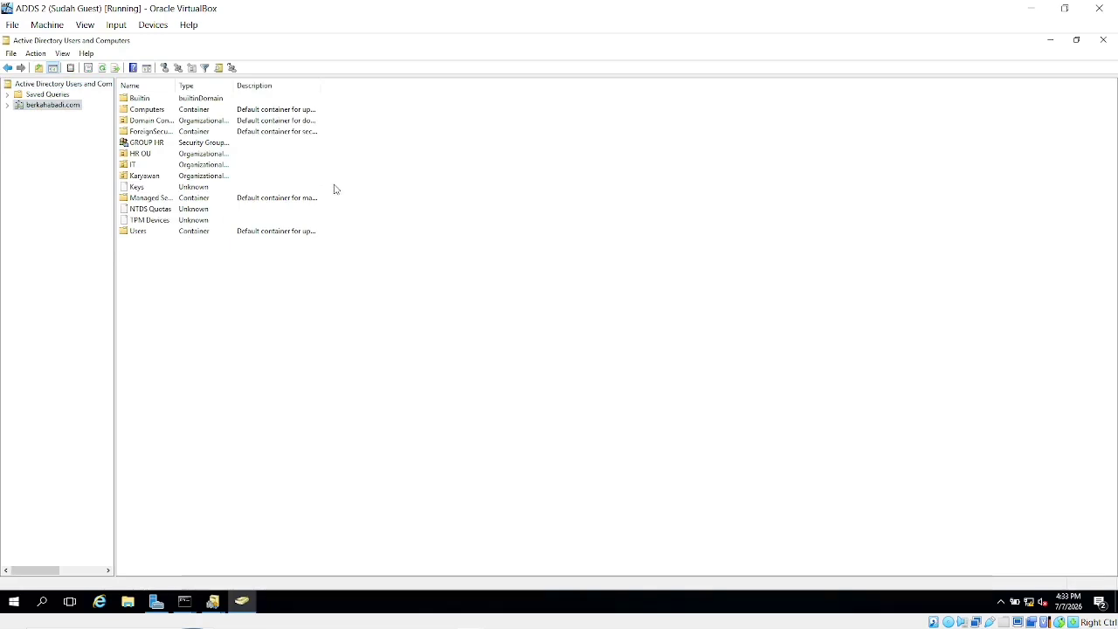
left_click(1103, 40)
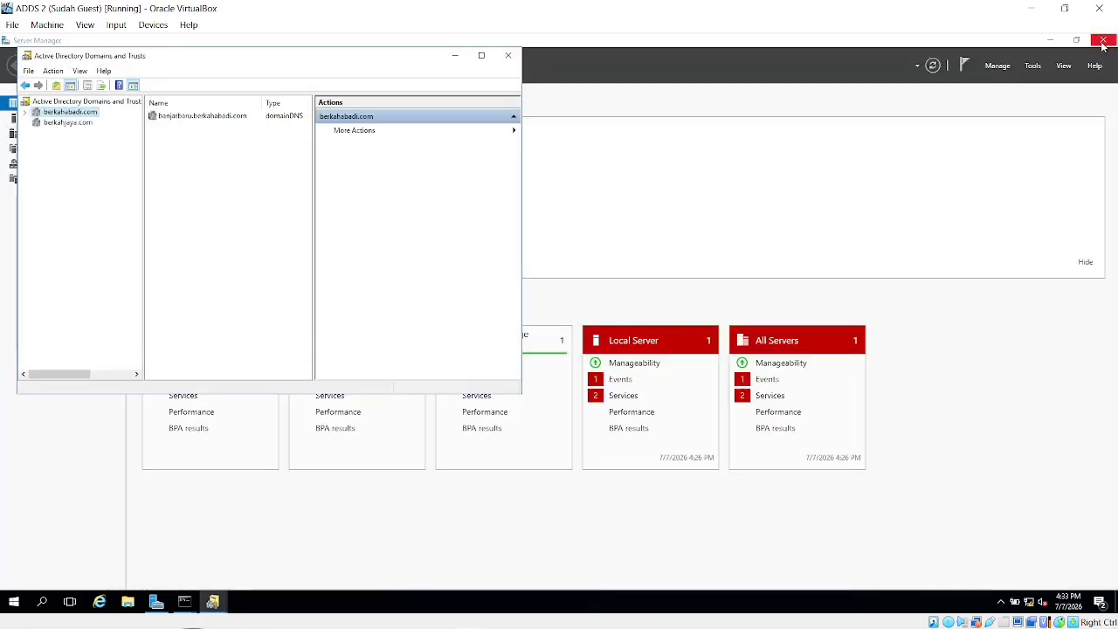
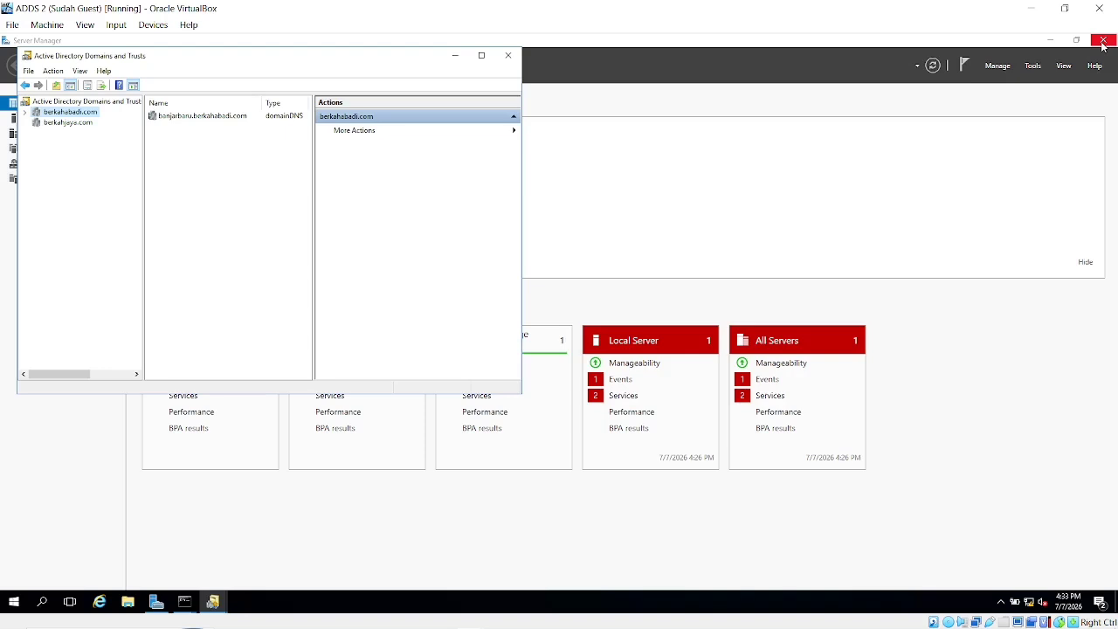
left_click(54, 123)
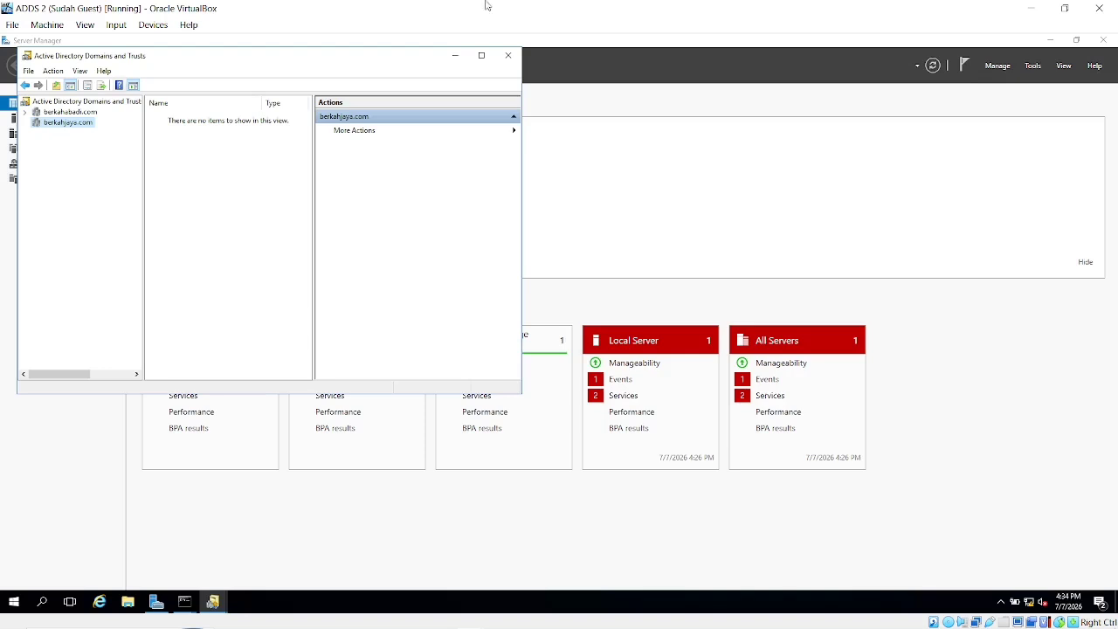
left_click(1016, 6)
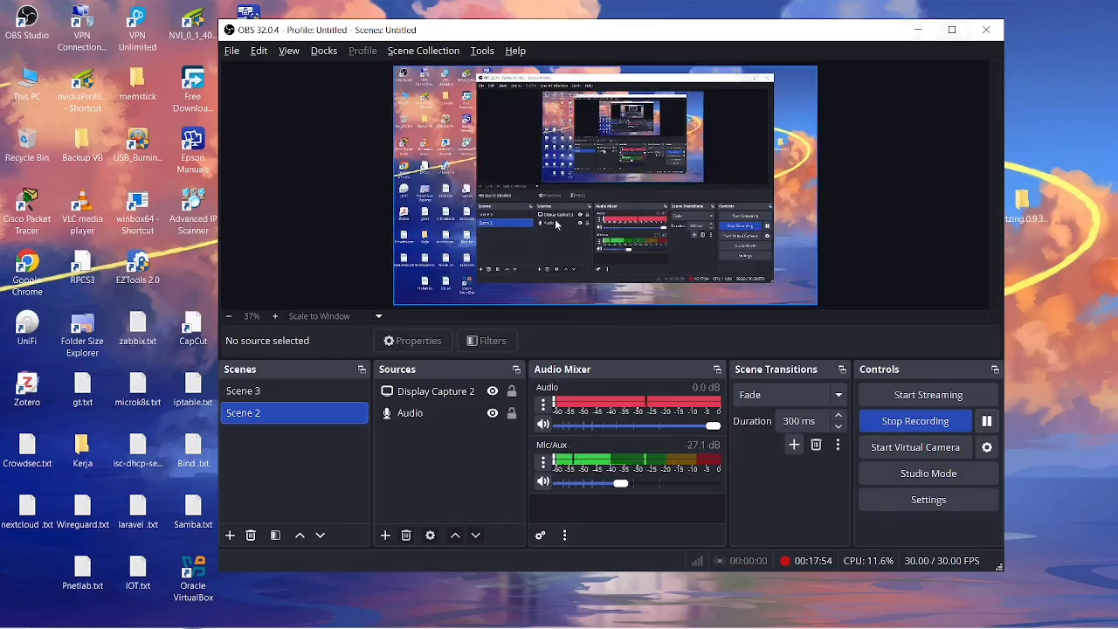
key("alt+Tab")
key("alt+Tab")
key("alt+Tab")
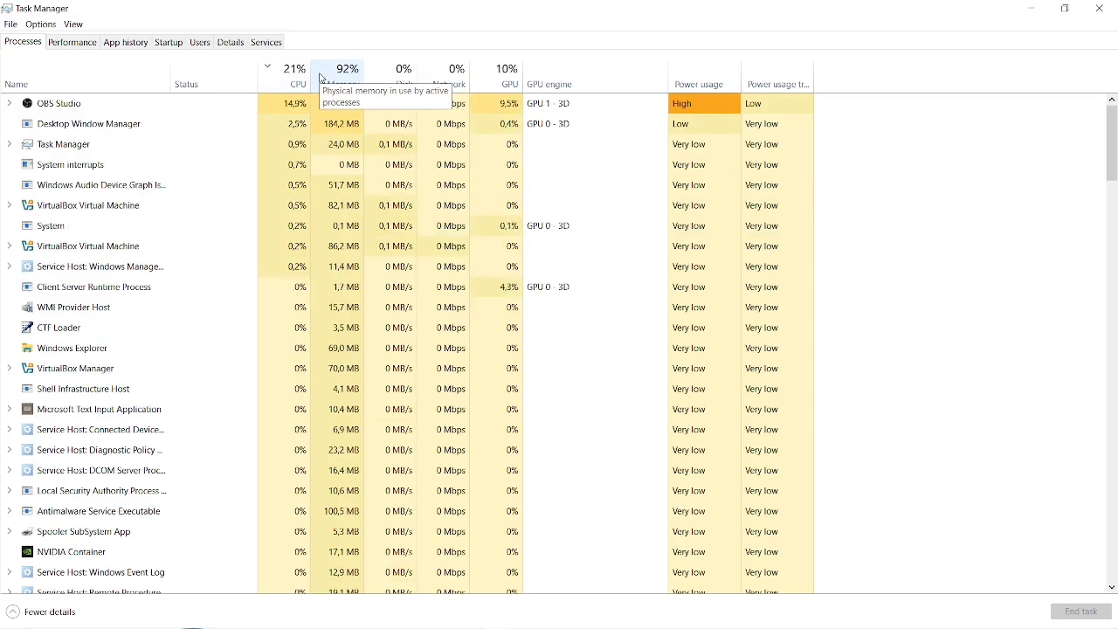
left_click(1025, 7)
key("alt+Tab")
key("alt+Tab")
key("alt+Tab")
key("alt+Tab")
key("alt+Tab")
key("alt+Tab")
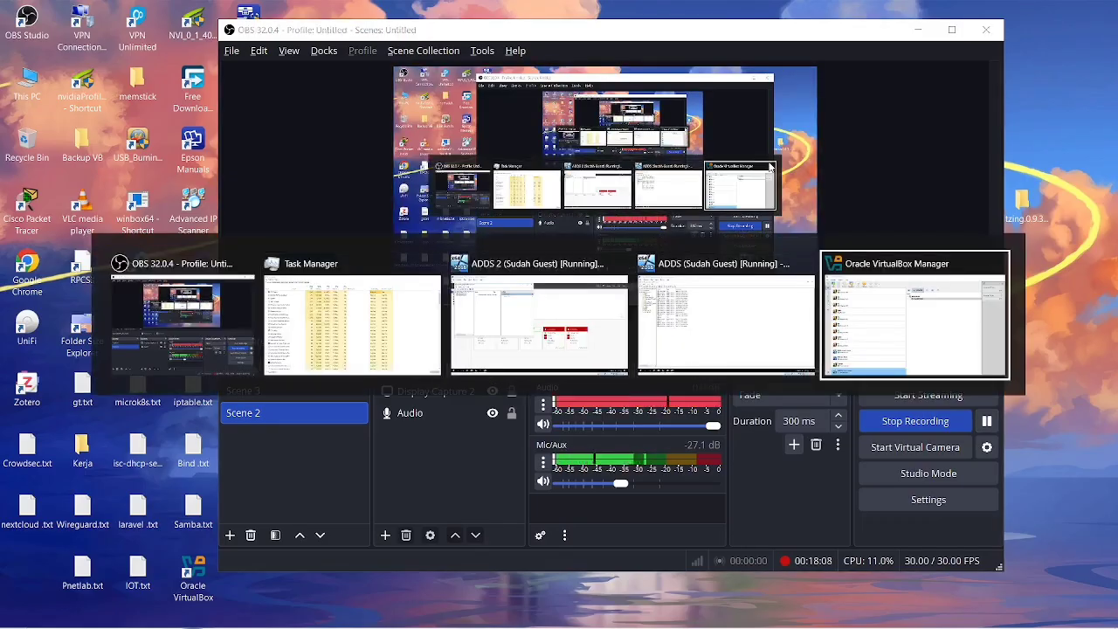
key("alt+Tab")
key("alt+Tab")
key("alt+Tab")
key("alt+Tab")
key("alt+Tab")
key("alt+Tab")
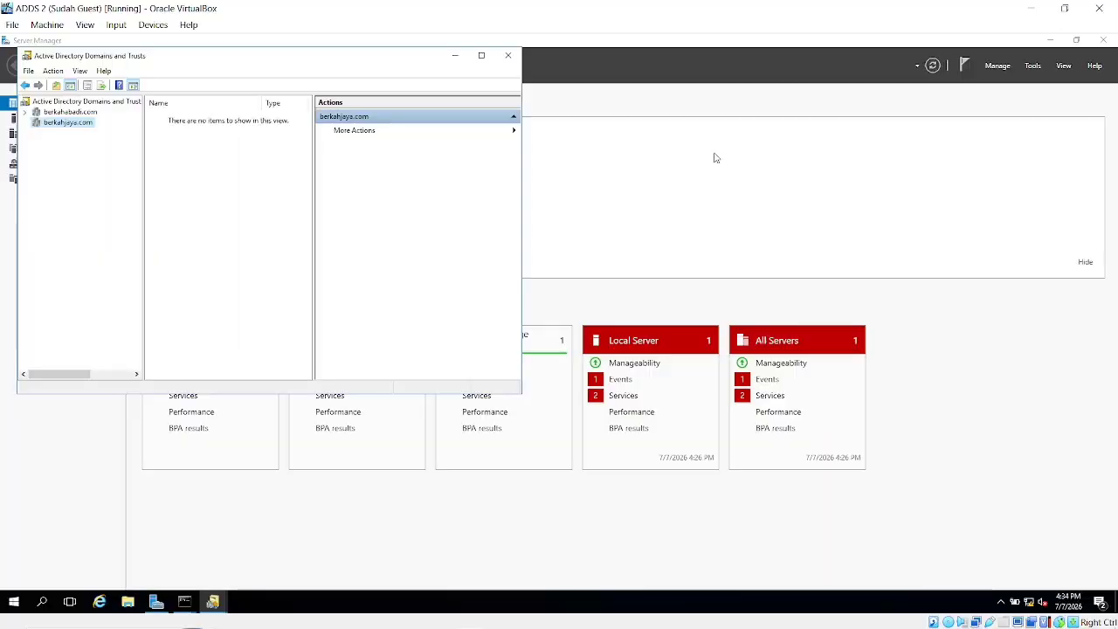
Step: Close Active Directory Domains and Trusts, check the Active Directory Domain Services role in the Add Roles and Features Wizard, and cancel the wizard
left_click(507, 55)
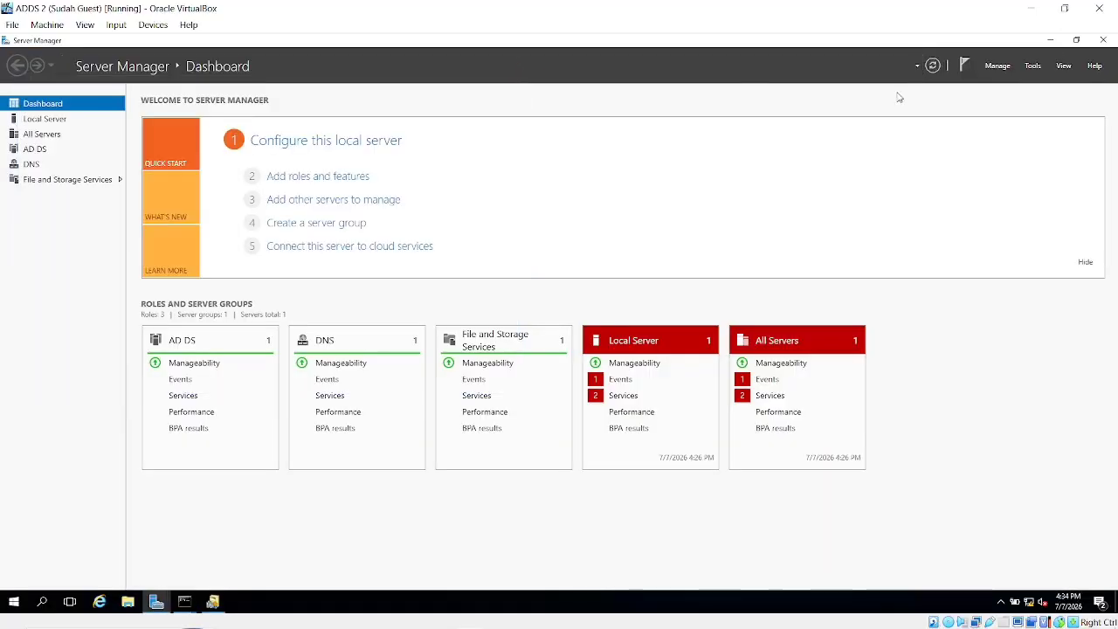
left_click(998, 67)
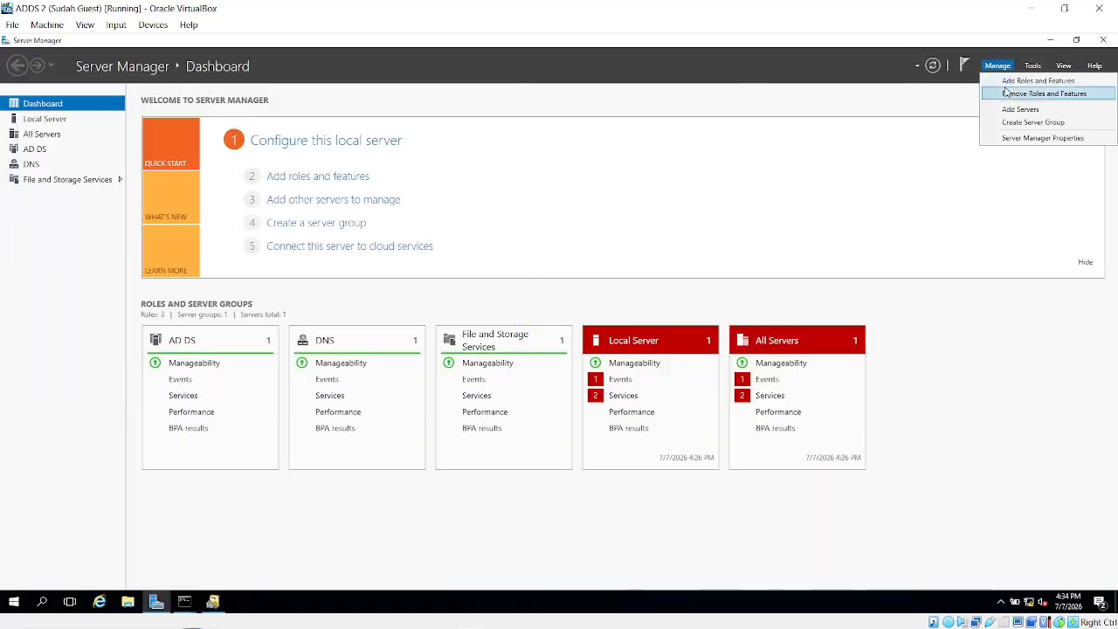
left_click(1038, 80)
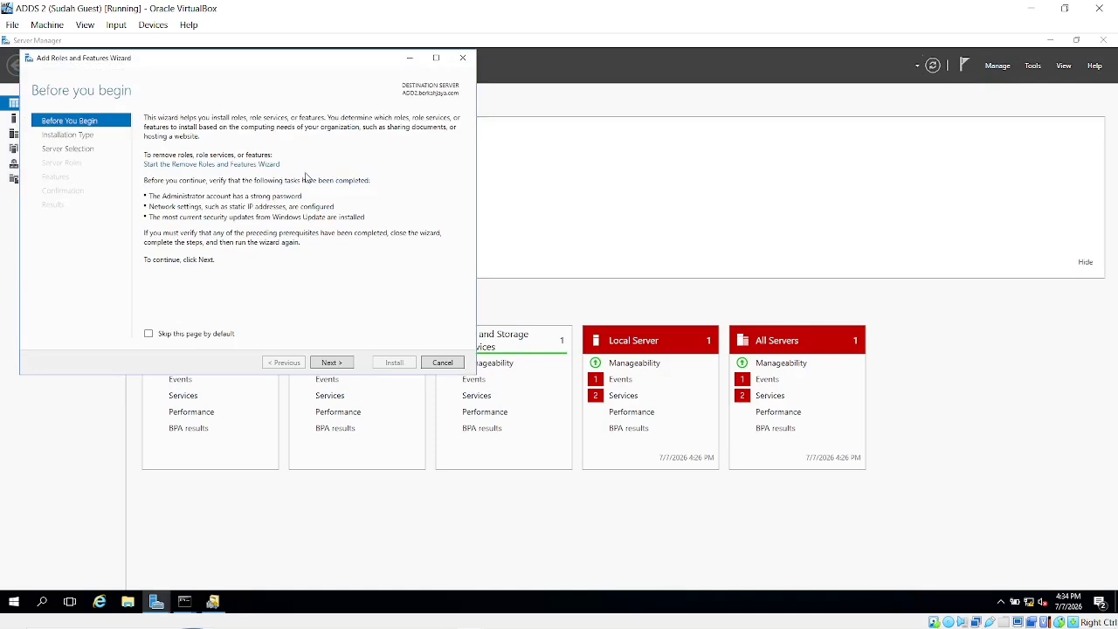
left_click(65, 150)
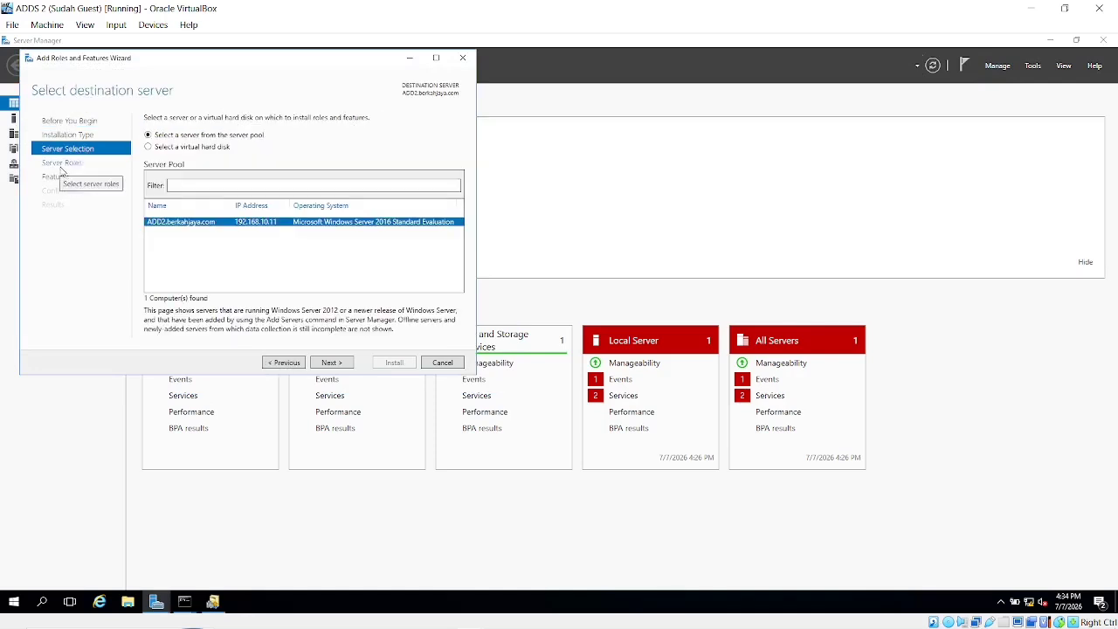
left_click(61, 166)
left_click(211, 164)
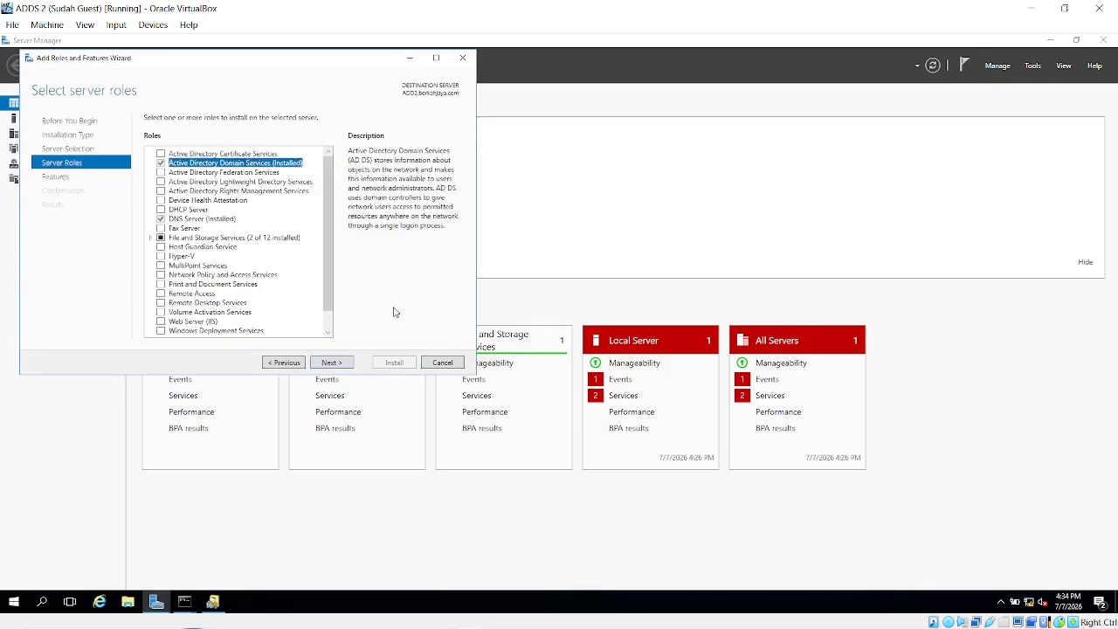
left_click(442, 362)
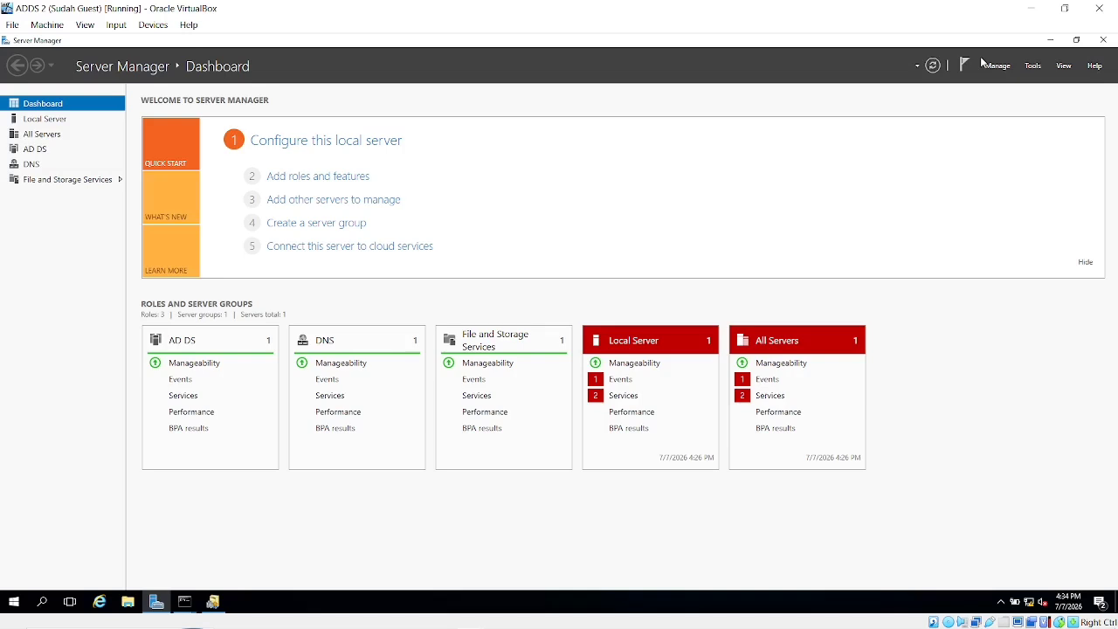
Step: Switch to the ADDS virtual machine and close Active Directory Users and Computers there
left_click(1035, 8)
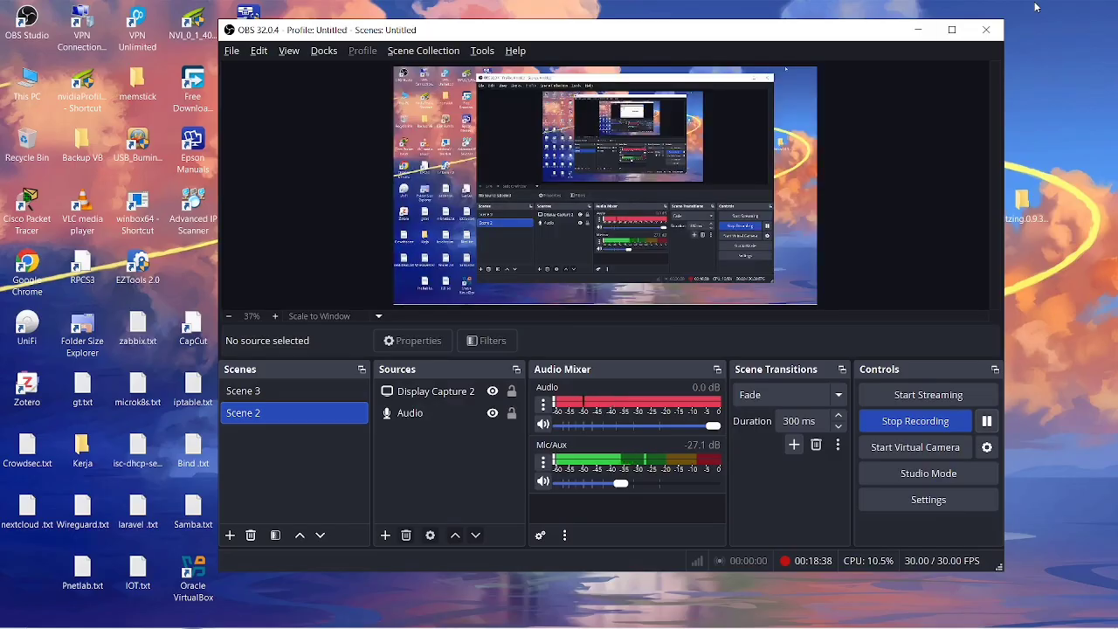
key("alt+Tab")
key("Tab")
key("Tab")
key("Tab")
key("Tab")
key("Tab")
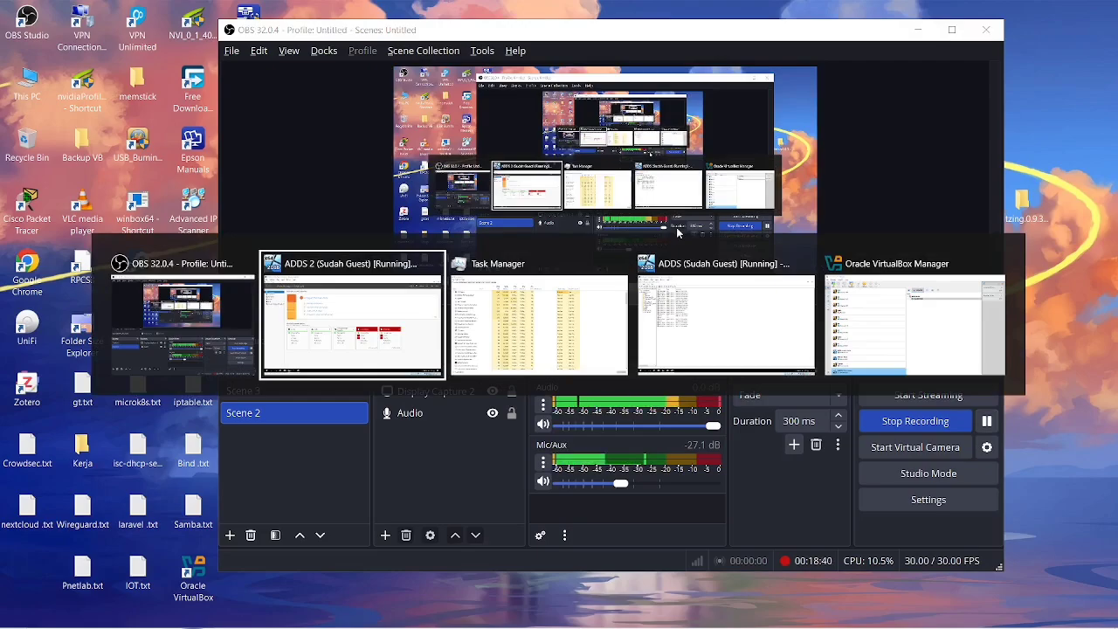
key("Tab")
key("Tab")
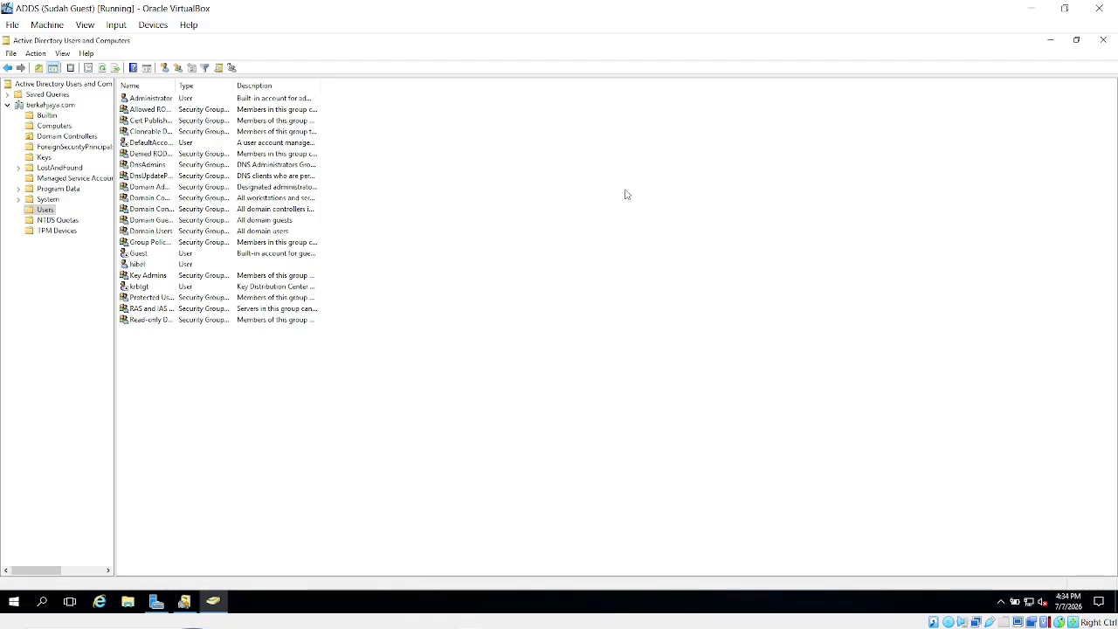
left_click(1102, 40)
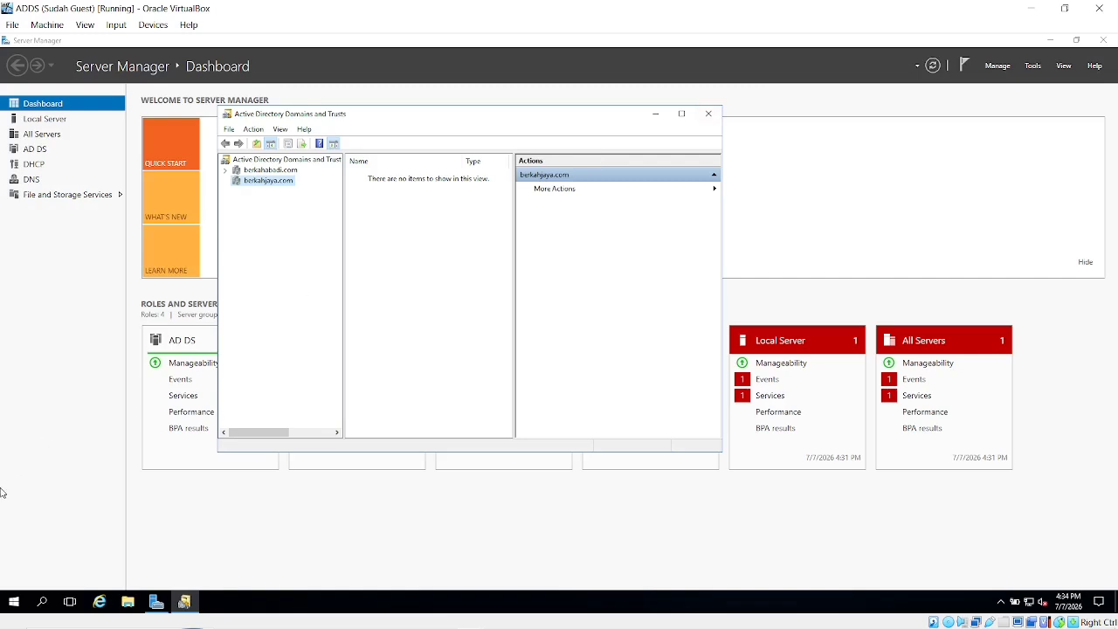
Step: Run ipconfig /all in a maximized Command Prompt on ADDS and find the Ethernet 2 adapter's details
left_click(43, 602)
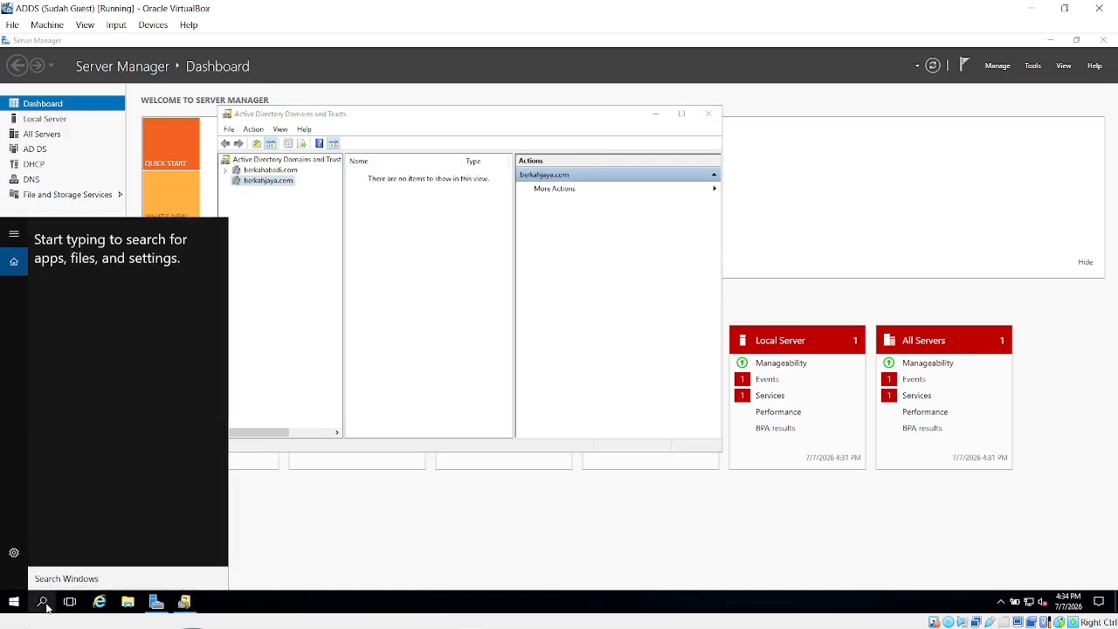
type("cmd")
key("Return")
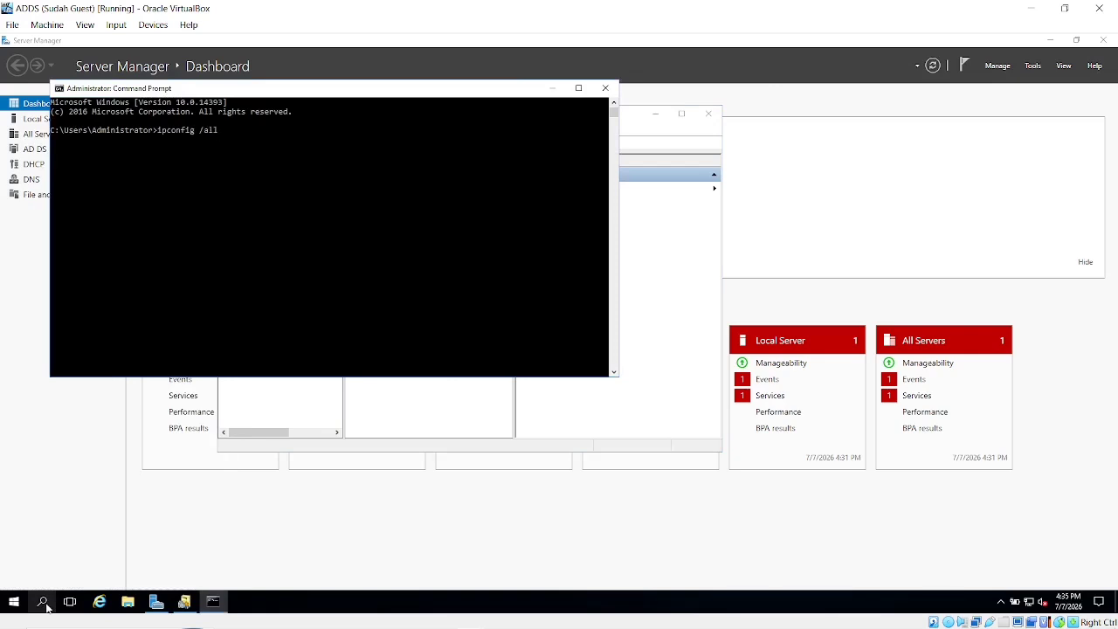
key("Return")
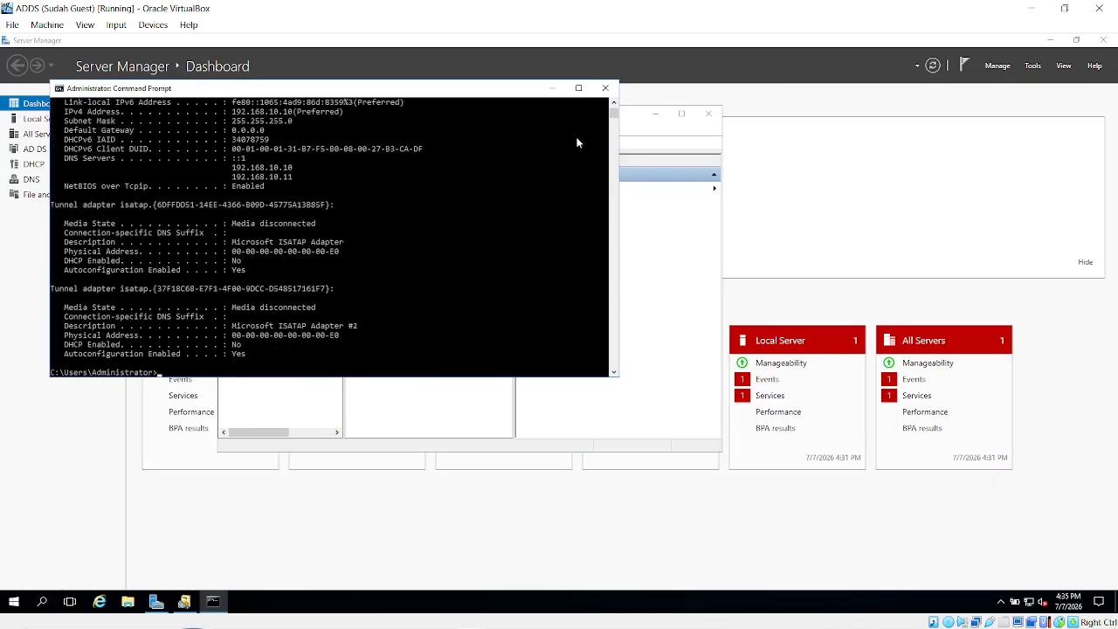
left_click(579, 89)
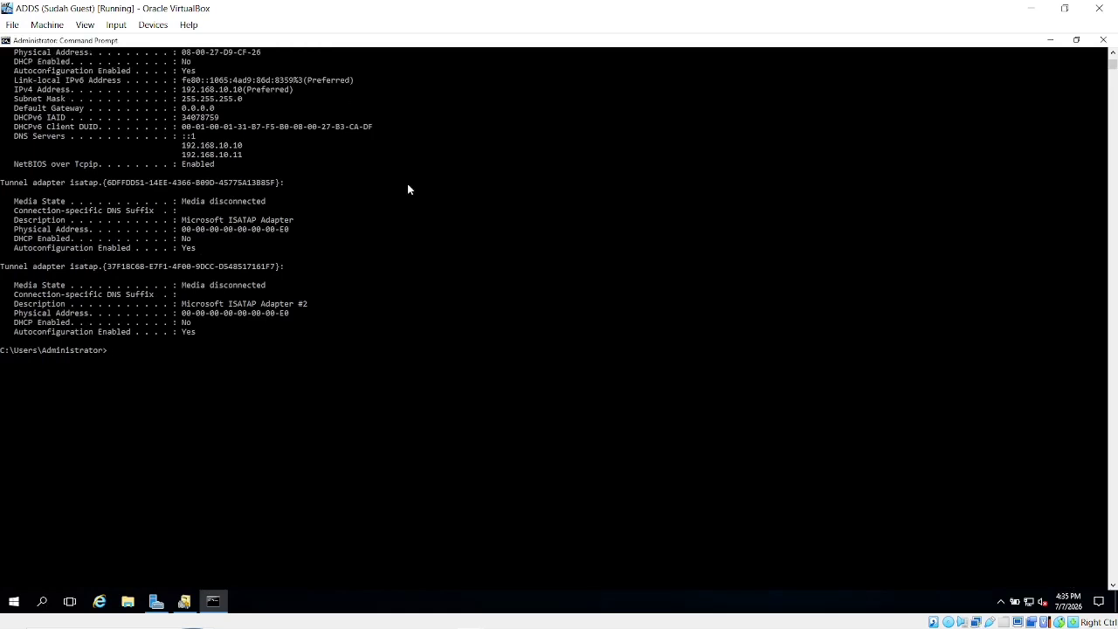
scroll(265, 205, "up", 2)
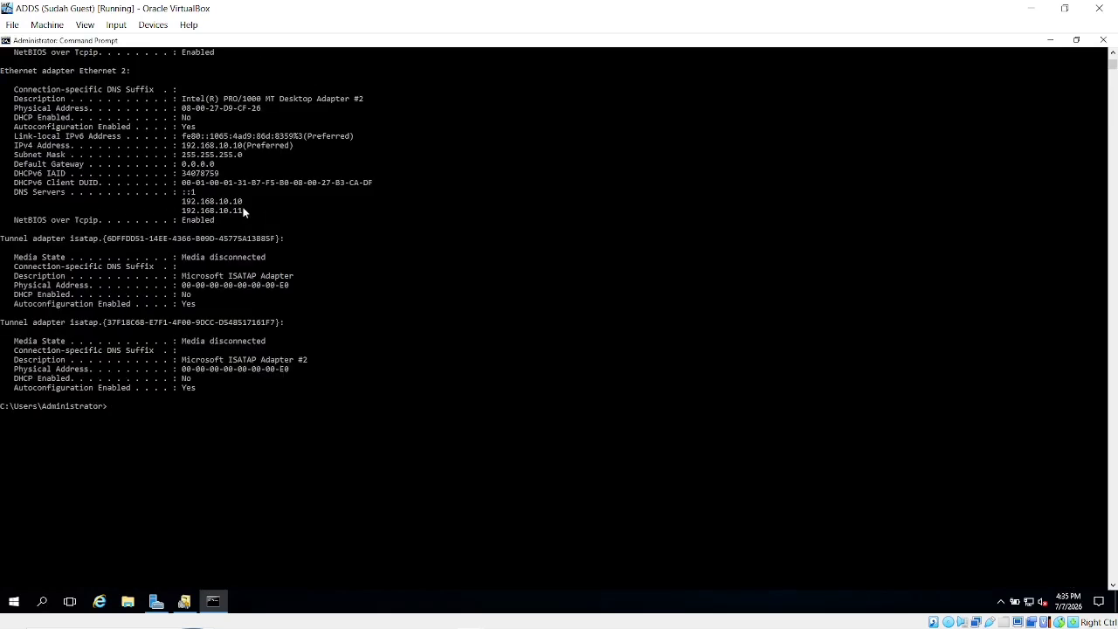
Step: Highlight the DNS server addresses of the Ethernet 2 adapter for review and close the Command Prompt
left_click(245, 211)
left_click_drag(245, 210, 185, 204)
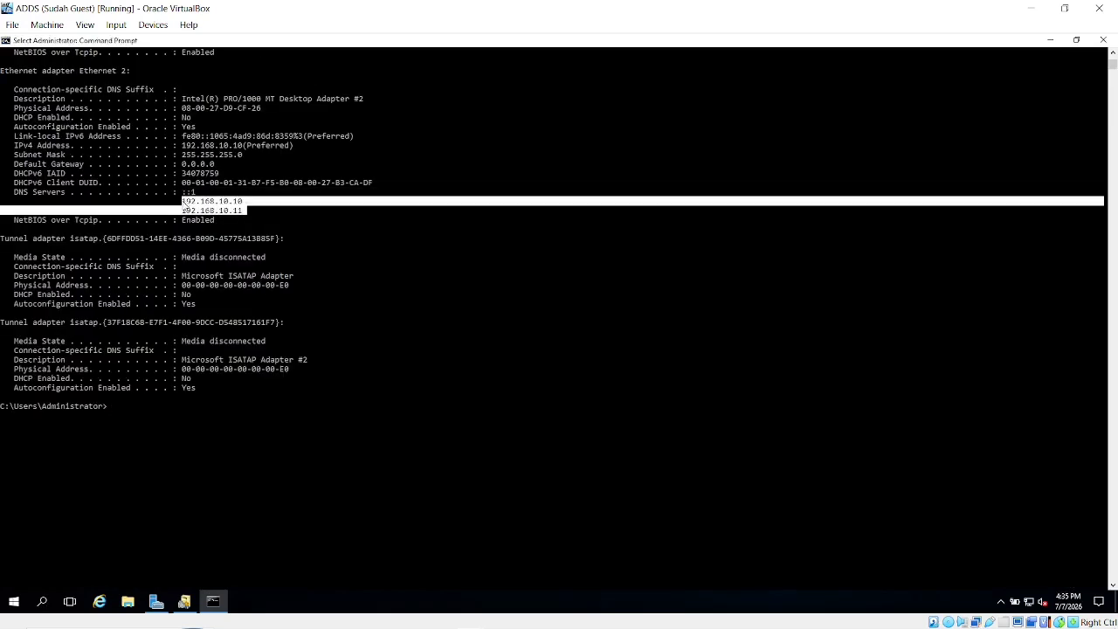
right_click(184, 203)
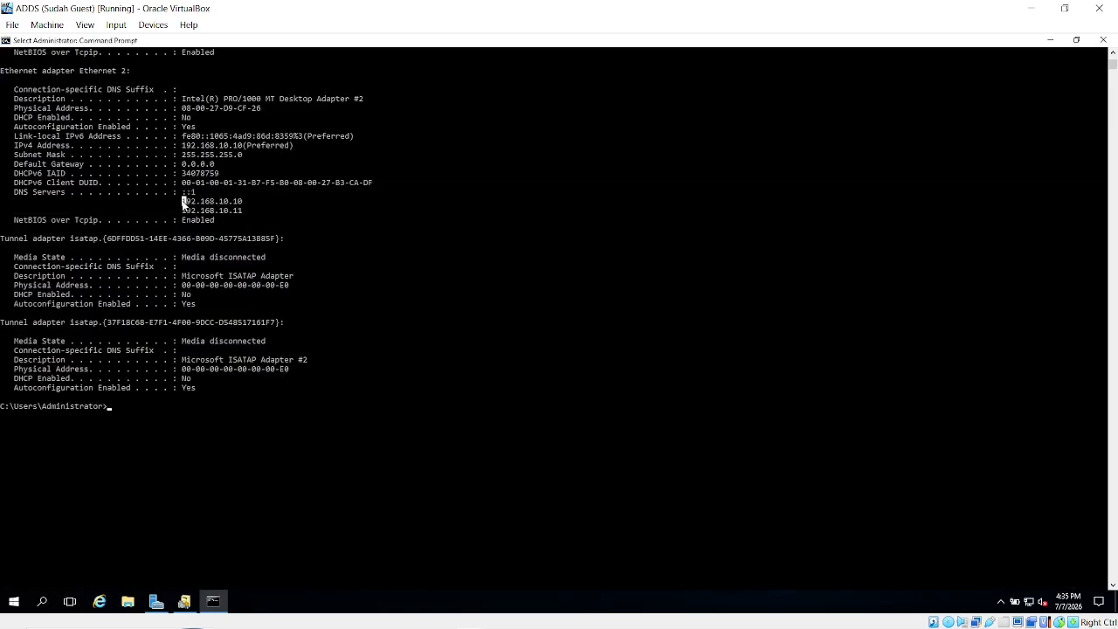
left_click(232, 211)
left_click(236, 211)
left_click_drag(239, 200, 169, 204)
left_click(170, 203)
left_click(1100, 40)
Step: Open DNS Manager, examine the conditional forwarder for berkahjaya.com, and close and reopen the console
left_click(1031, 66)
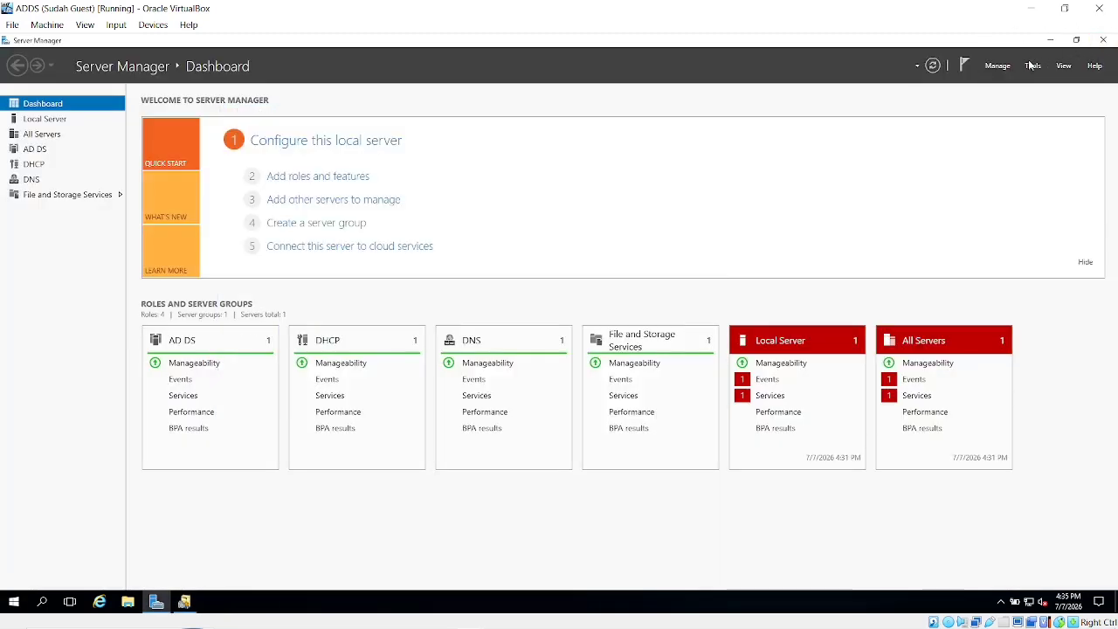
left_click(1031, 65)
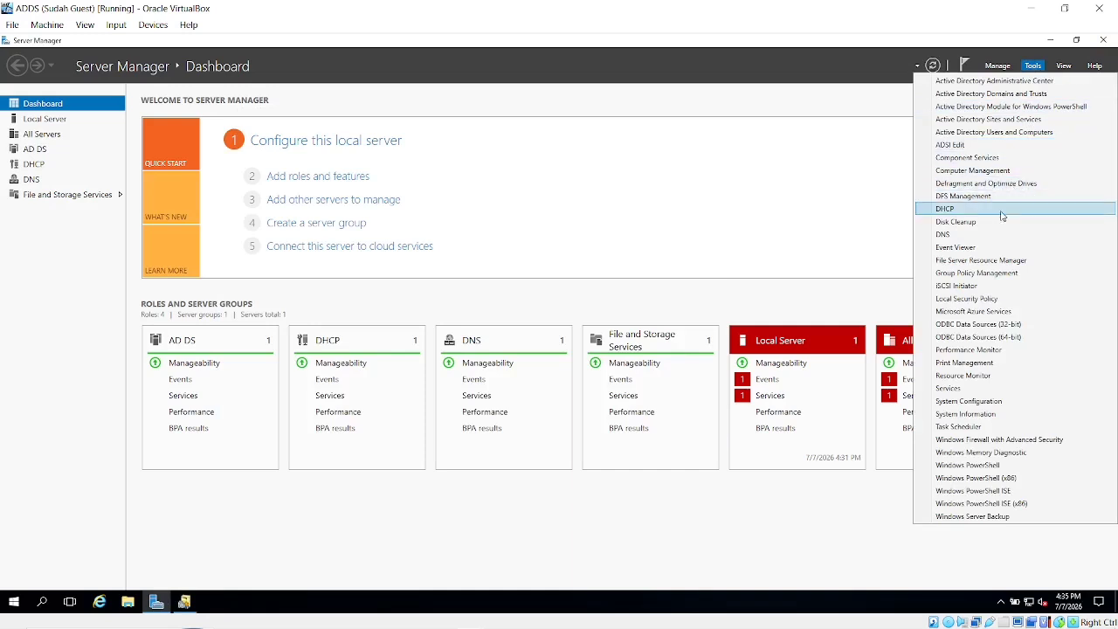
left_click(991, 236)
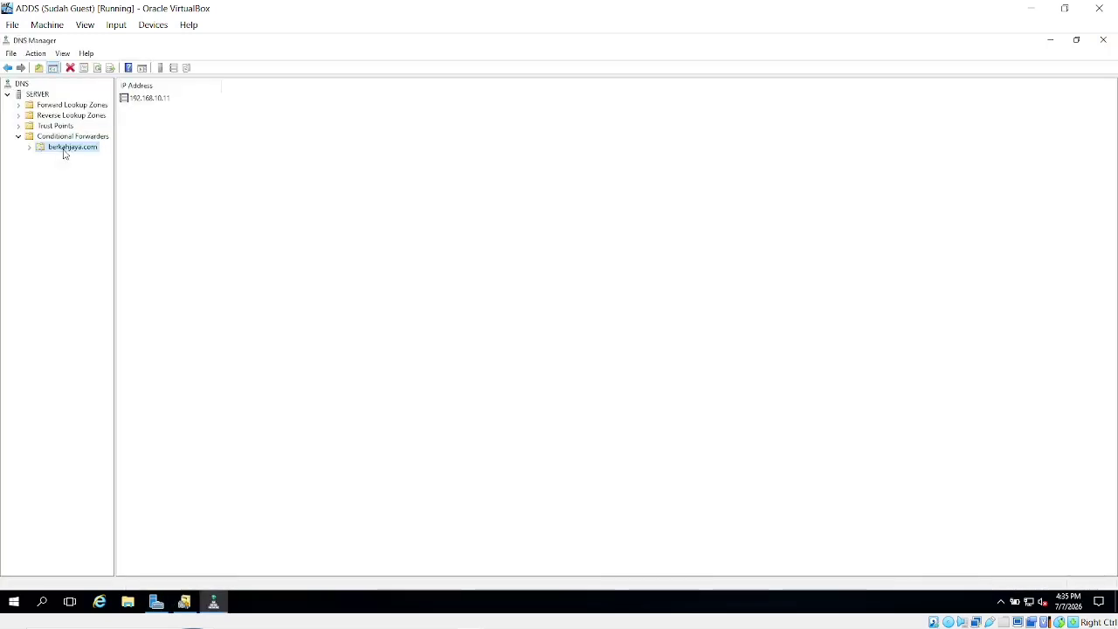
right_click(61, 152)
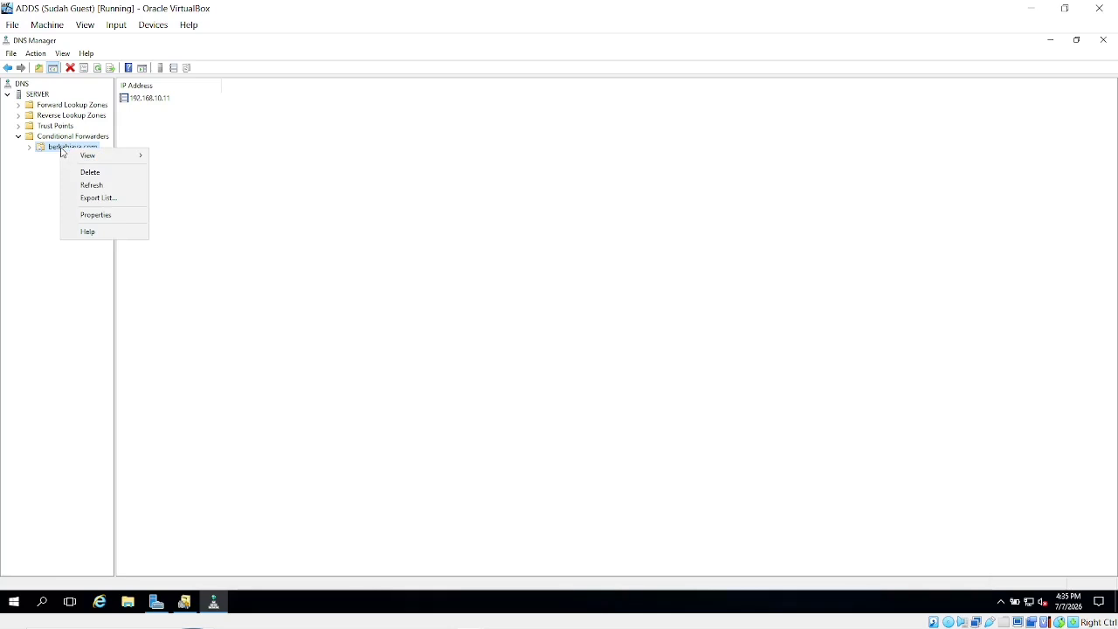
left_click(66, 141)
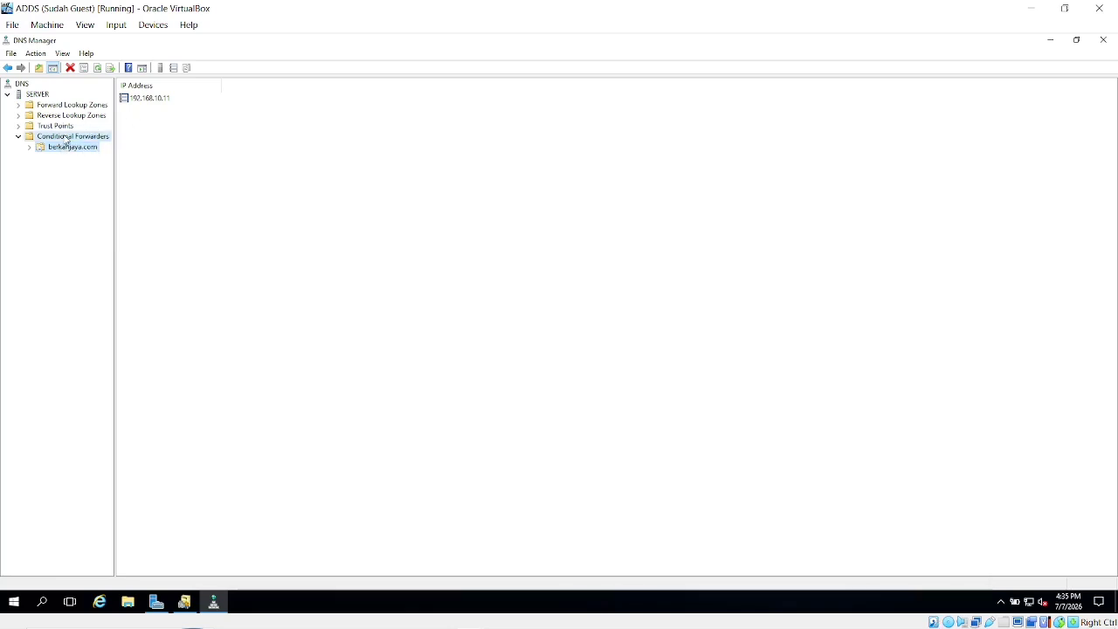
left_click(1103, 40)
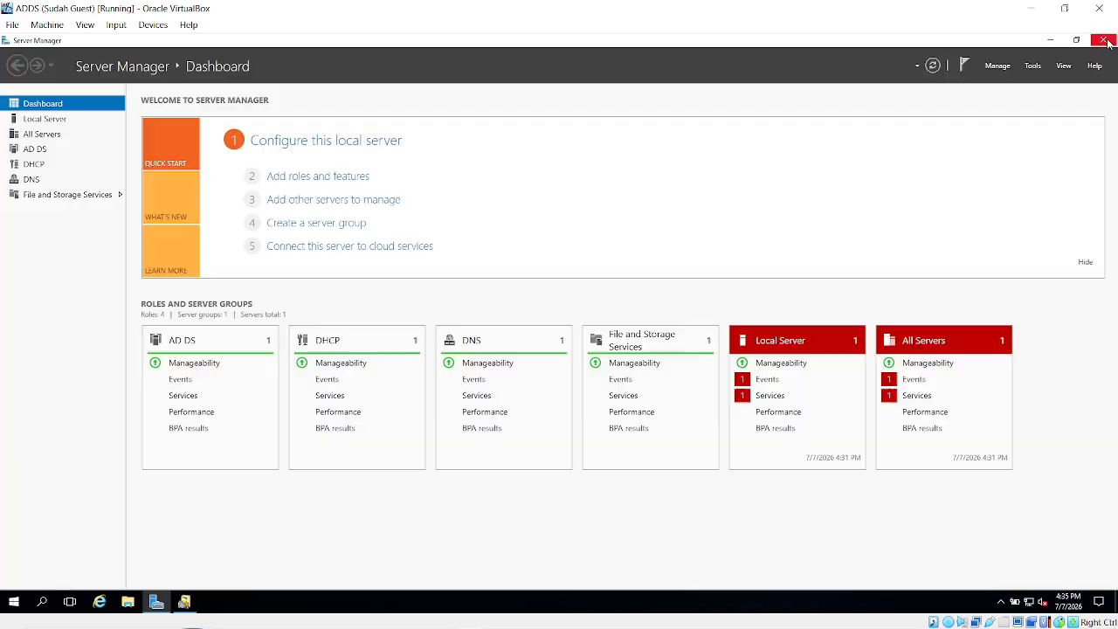
left_click(1032, 66)
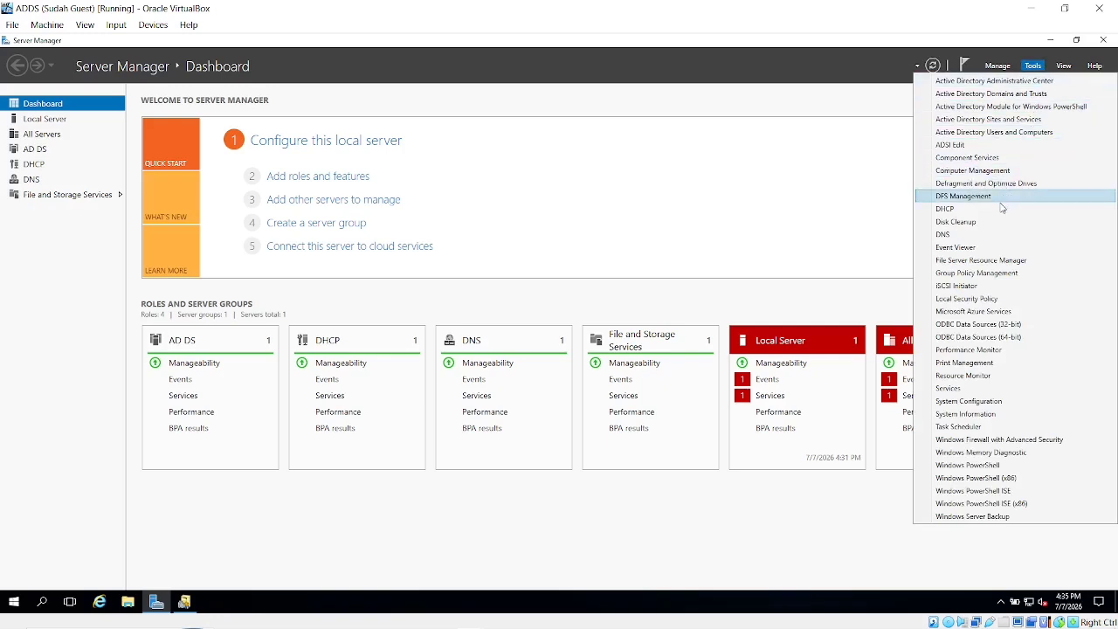
left_click(959, 236)
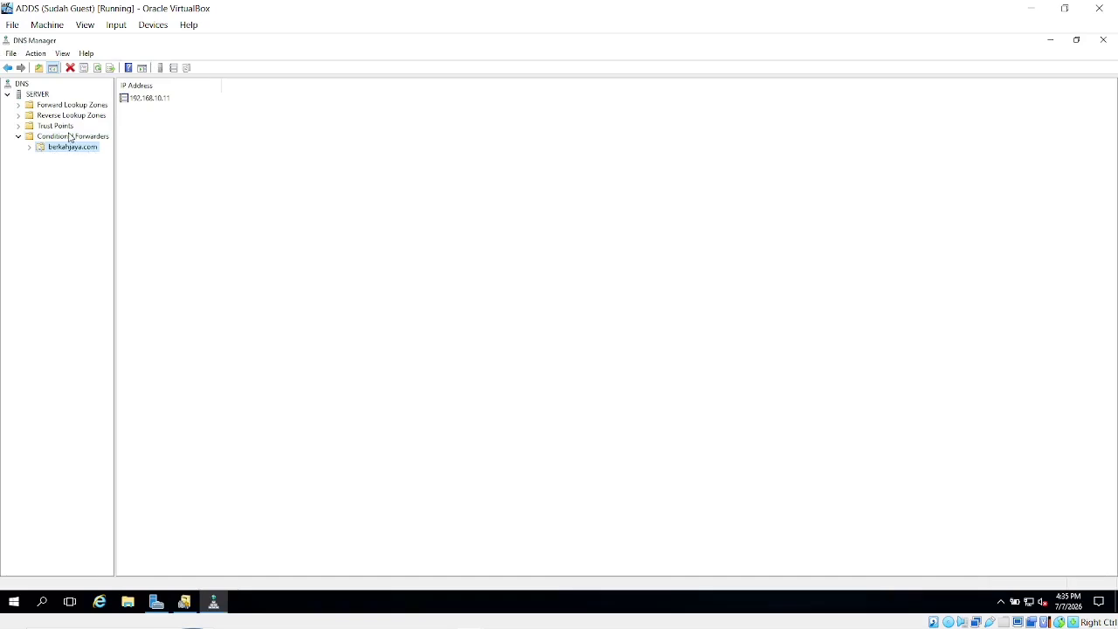
Step: Examine the master server address of the berkahjaya.com conditional forwarder
left_click(73, 137)
left_click(77, 150)
right_click(76, 149)
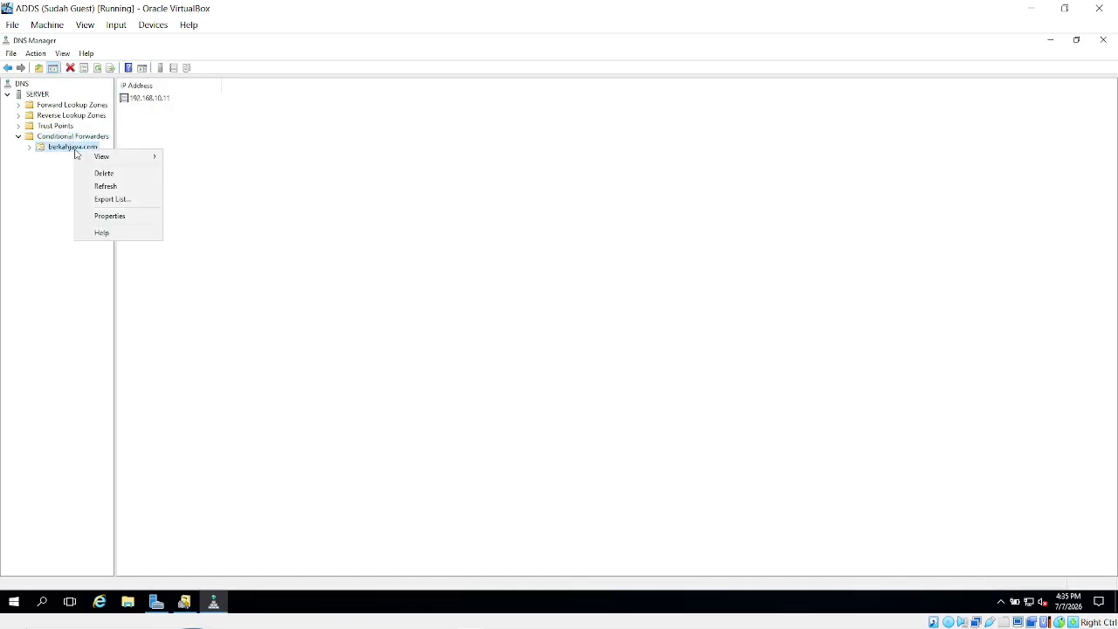
left_click(148, 99)
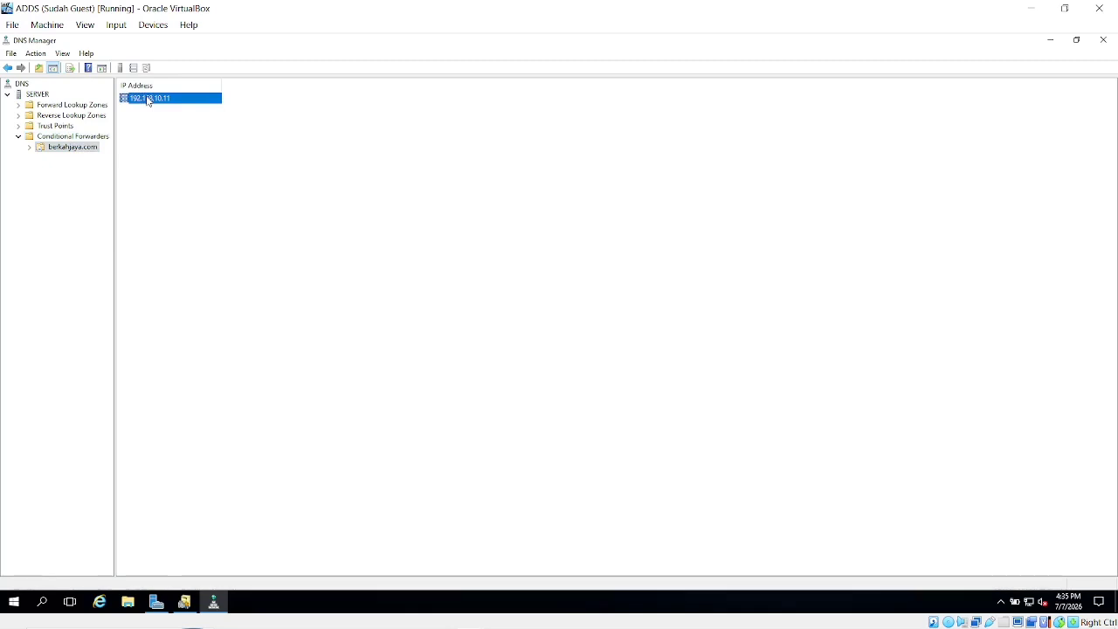
left_click(109, 164)
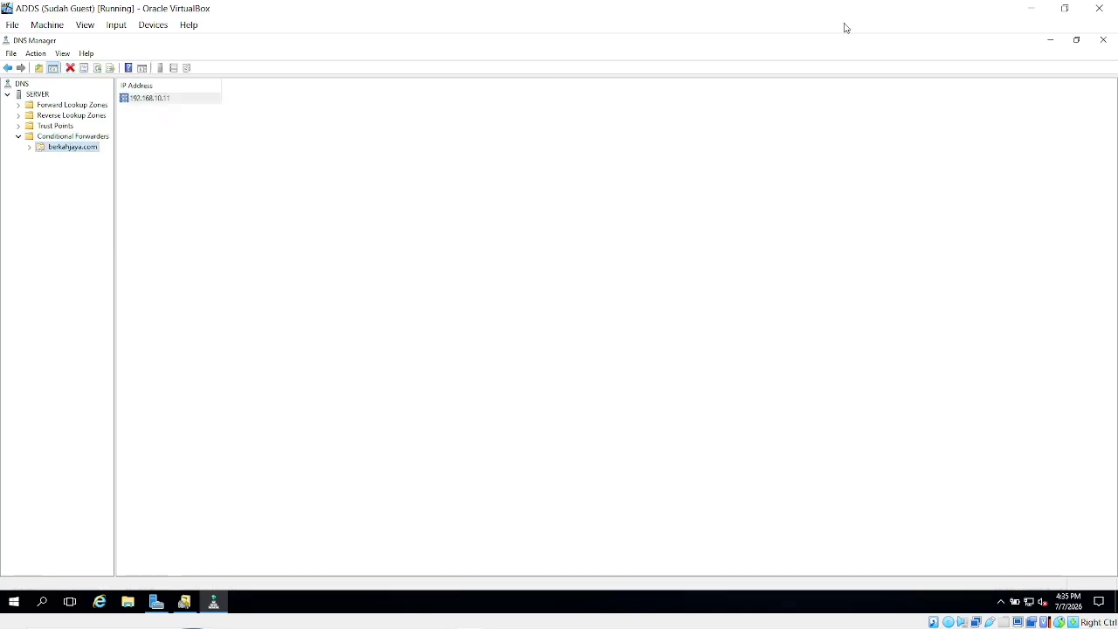
left_click(77, 137)
right_click(75, 136)
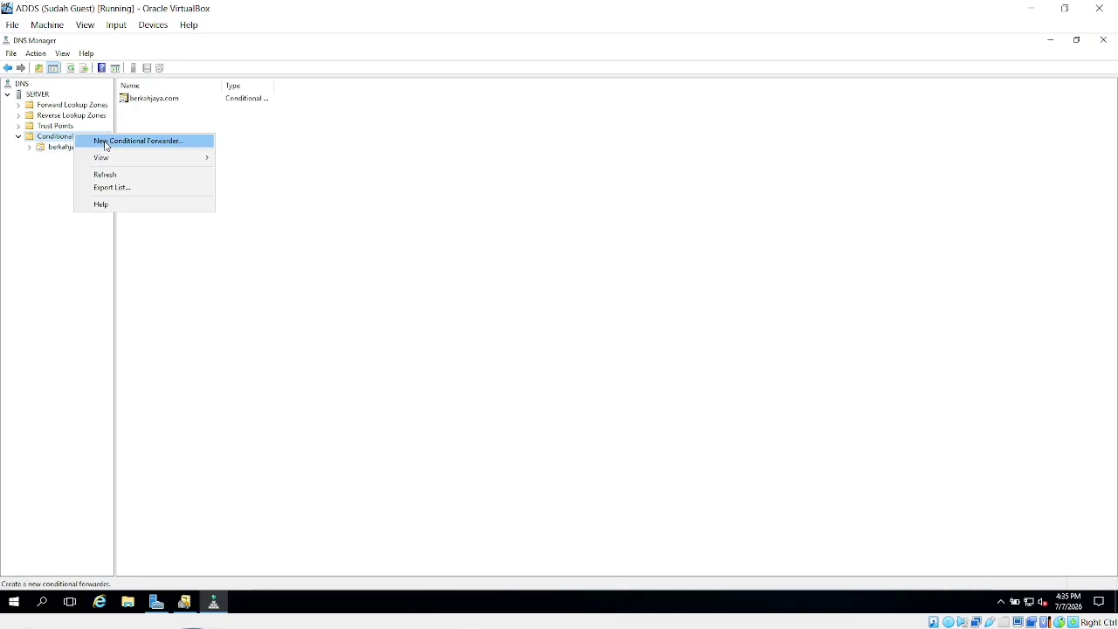
left_click(107, 143)
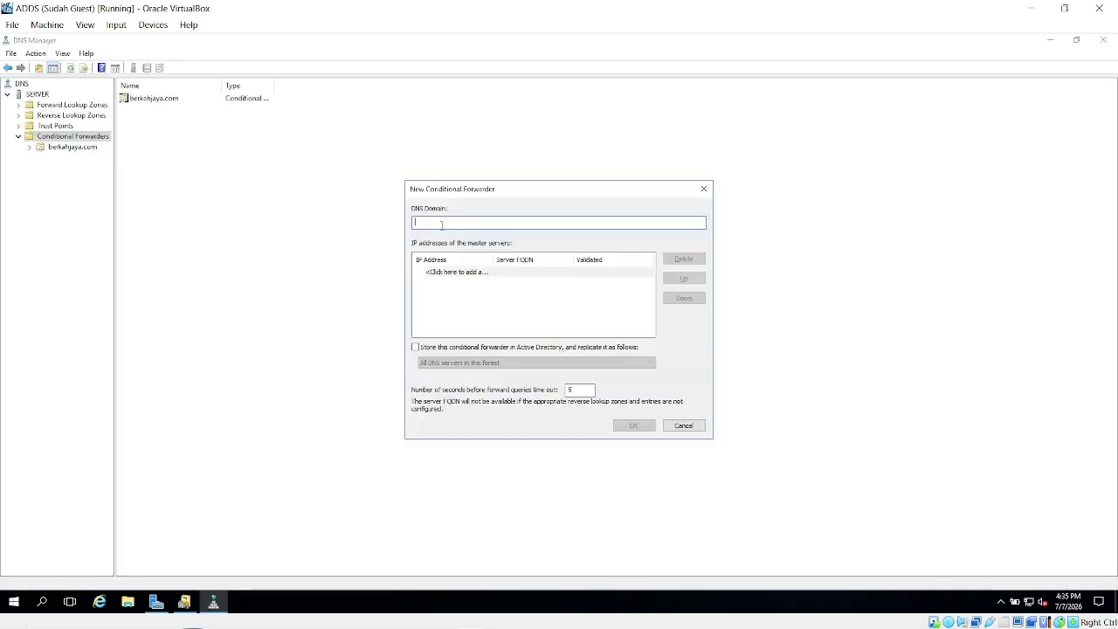
left_click(459, 275)
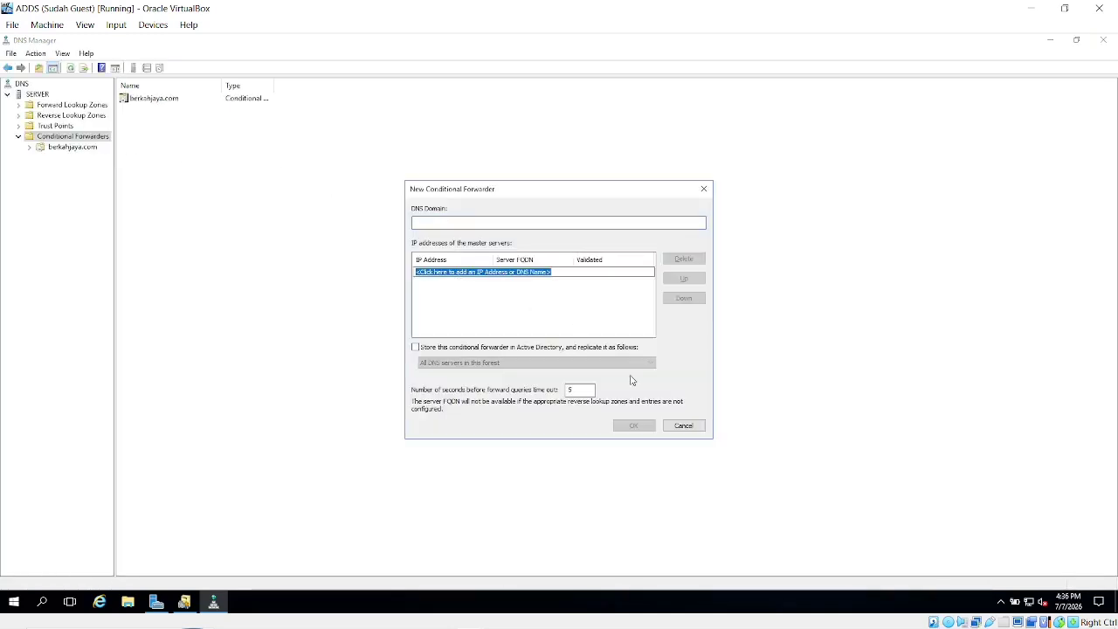
left_click(685, 425)
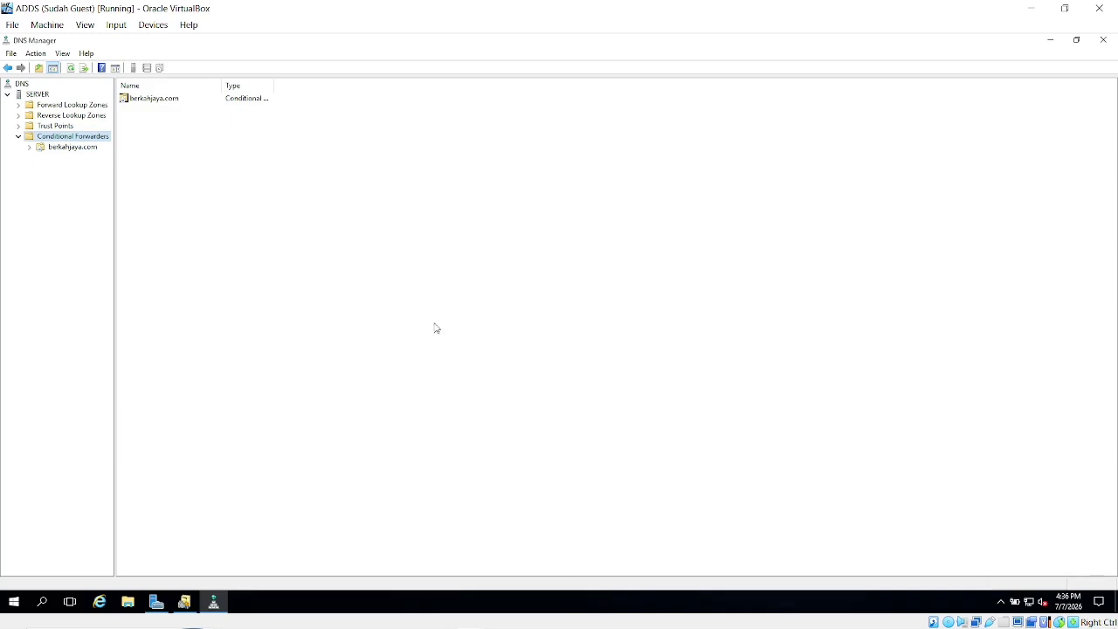
Step: Revisit the berkahjaya.com forwarder, close DNS Manager, and ping 192.168.10.11 from a new Command Prompt
left_click(73, 147)
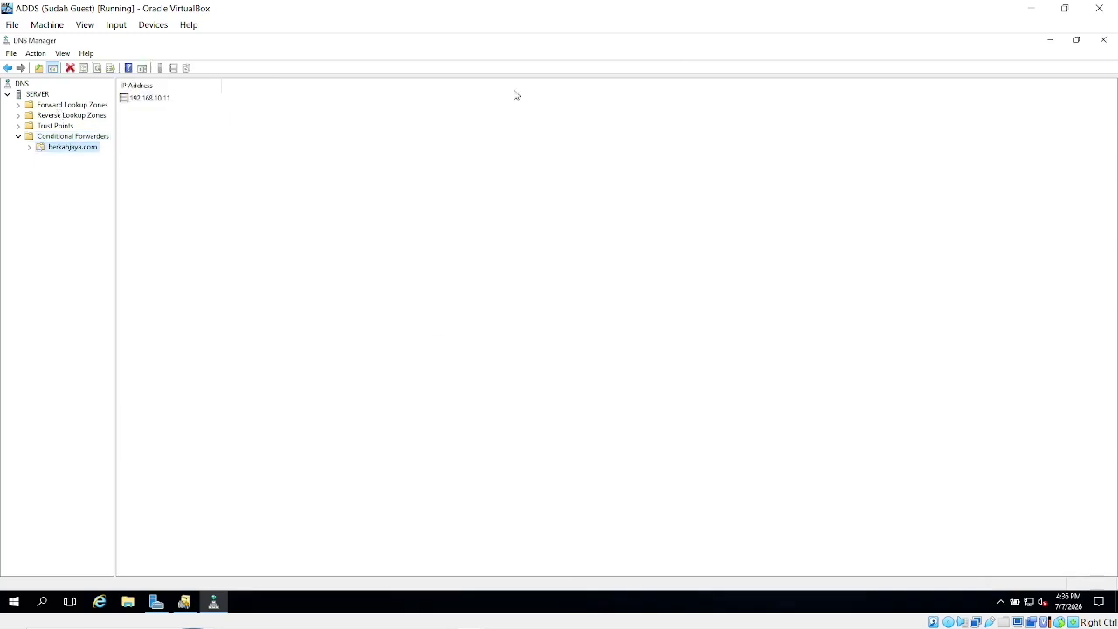
left_click(1103, 39)
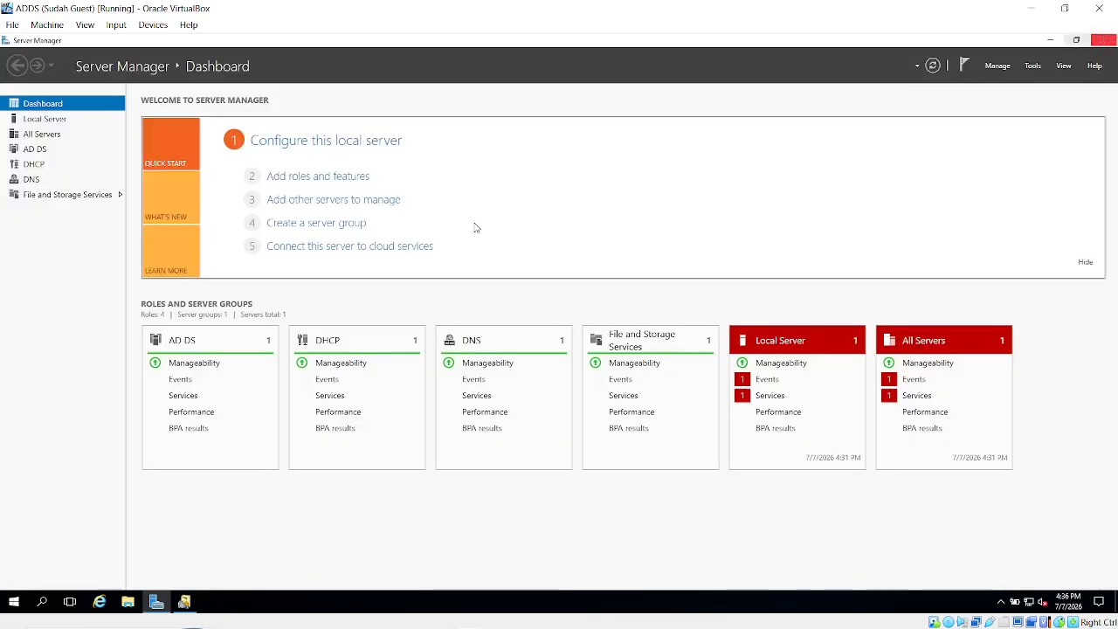
left_click(39, 602)
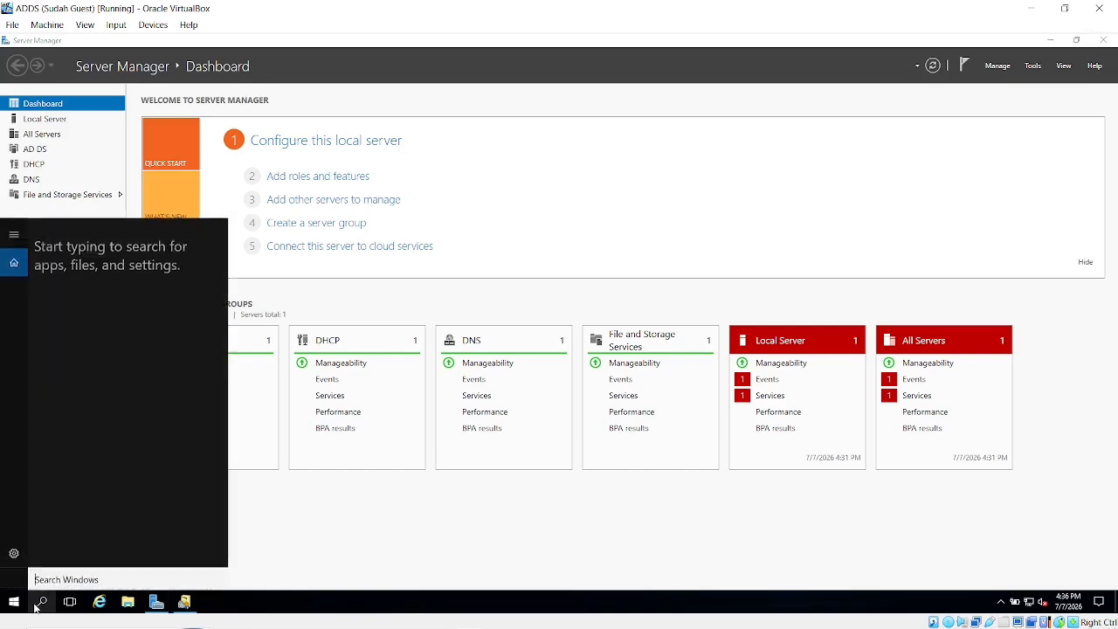
type("cmd")
key("Return")
type("p")
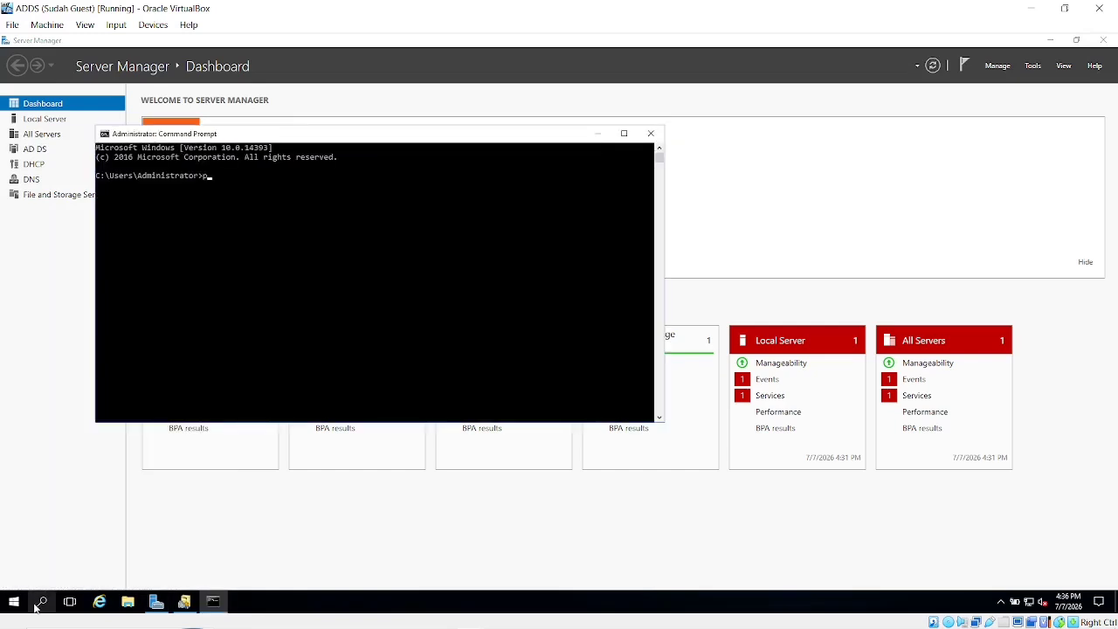
type("ing 192.168.10.11")
key("Return")
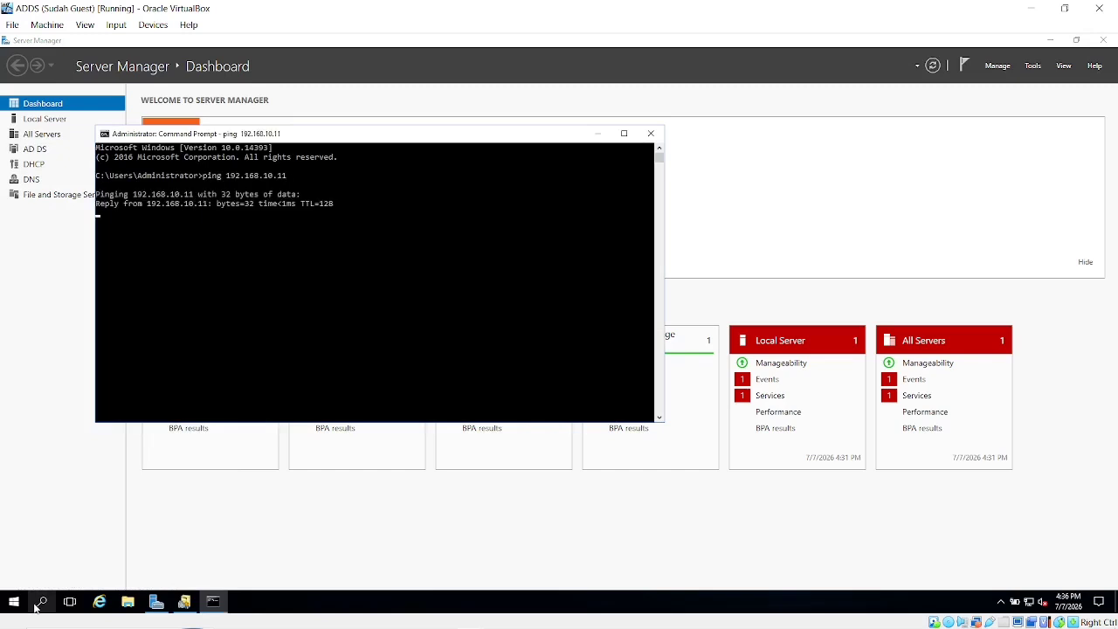
key("ctrl+c")
Step: Run nslookup berkahjaya.com, highlight the returned answer for review, and close the Command Prompt
type("nslookup")
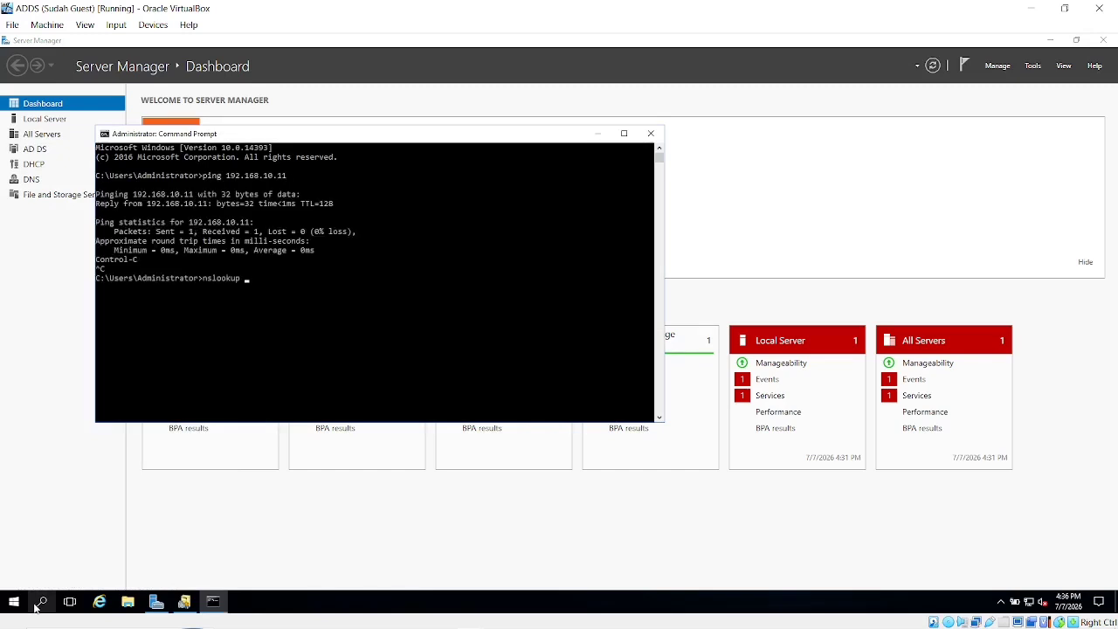
type("jaya.com")
key("Return")
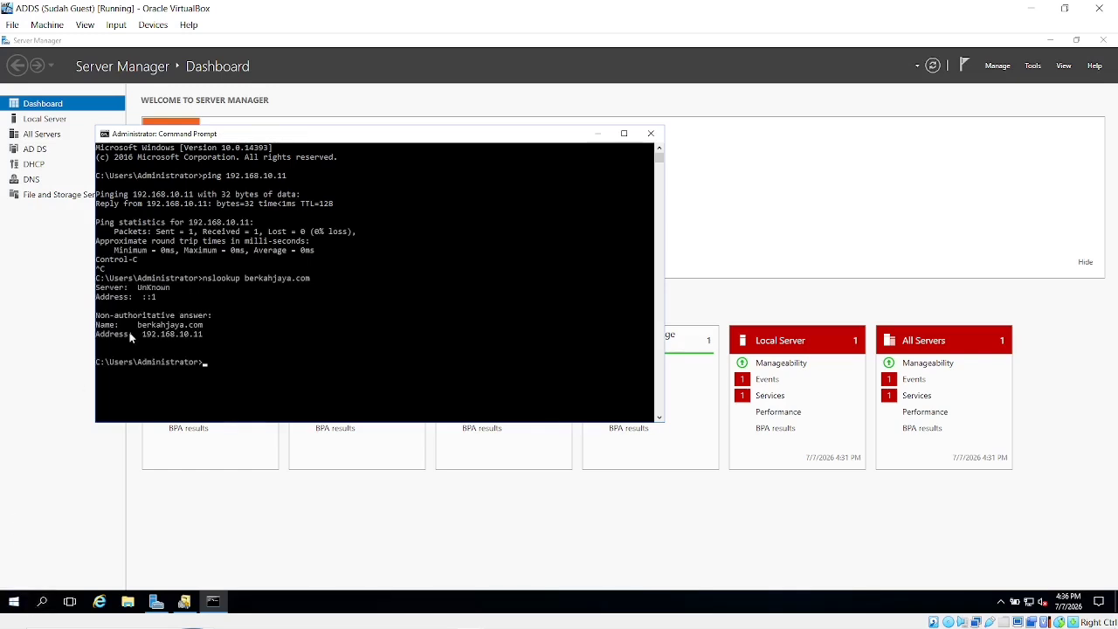
left_click_drag(127, 316, 233, 326)
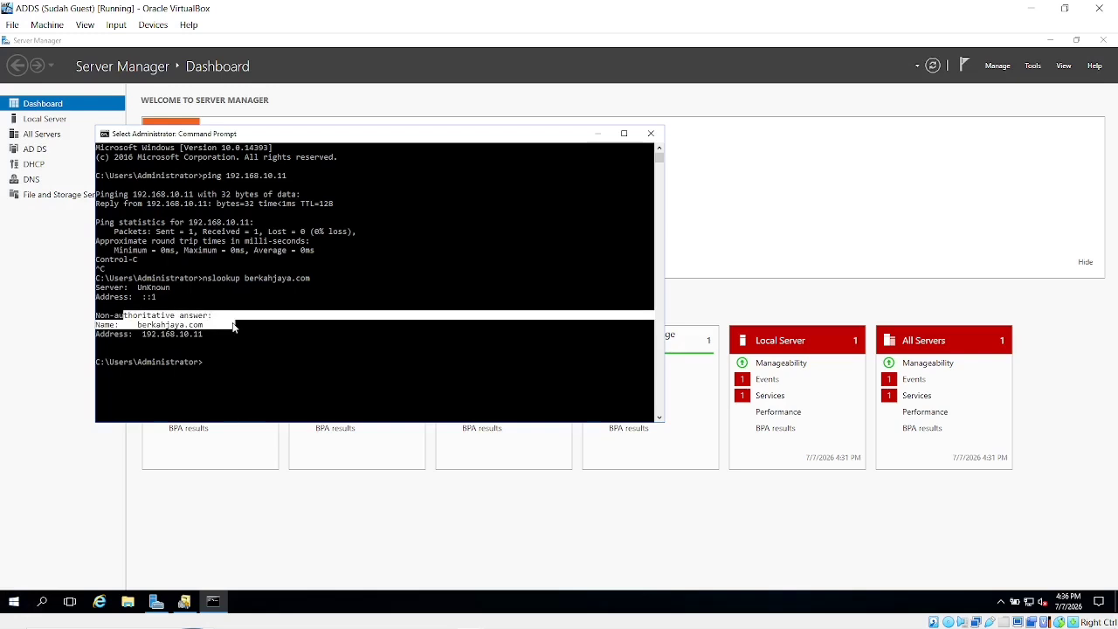
left_click(162, 298)
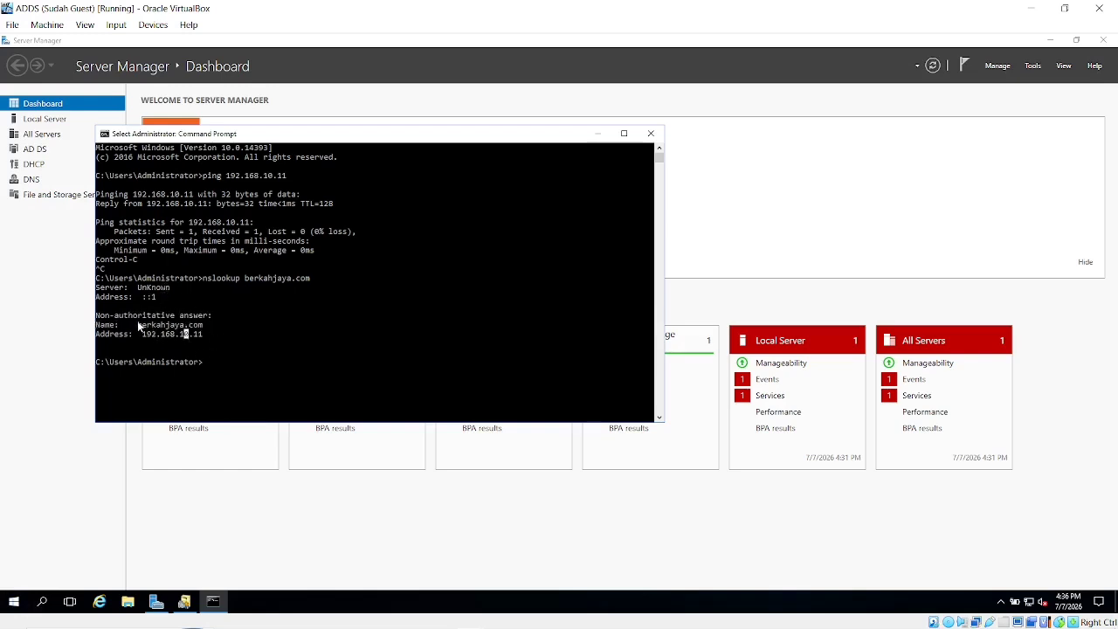
left_click(651, 133)
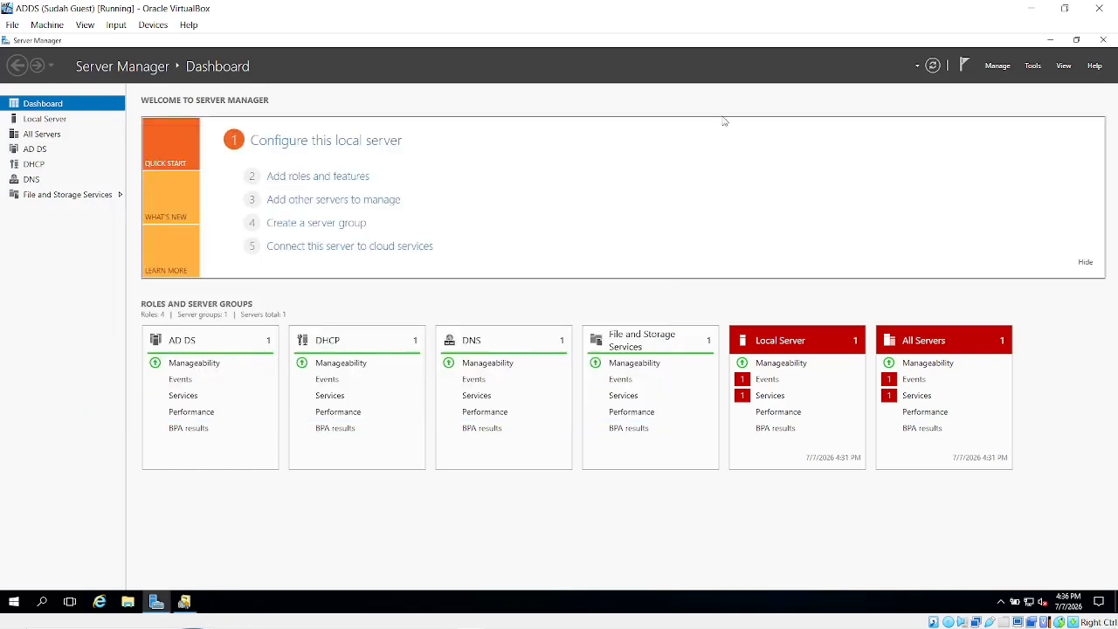
Step: Open management of berkahjaya.com from Active Directory Domains and Trusts, review its Users container, and close Active Directory Users and Computers
left_click(1032, 66)
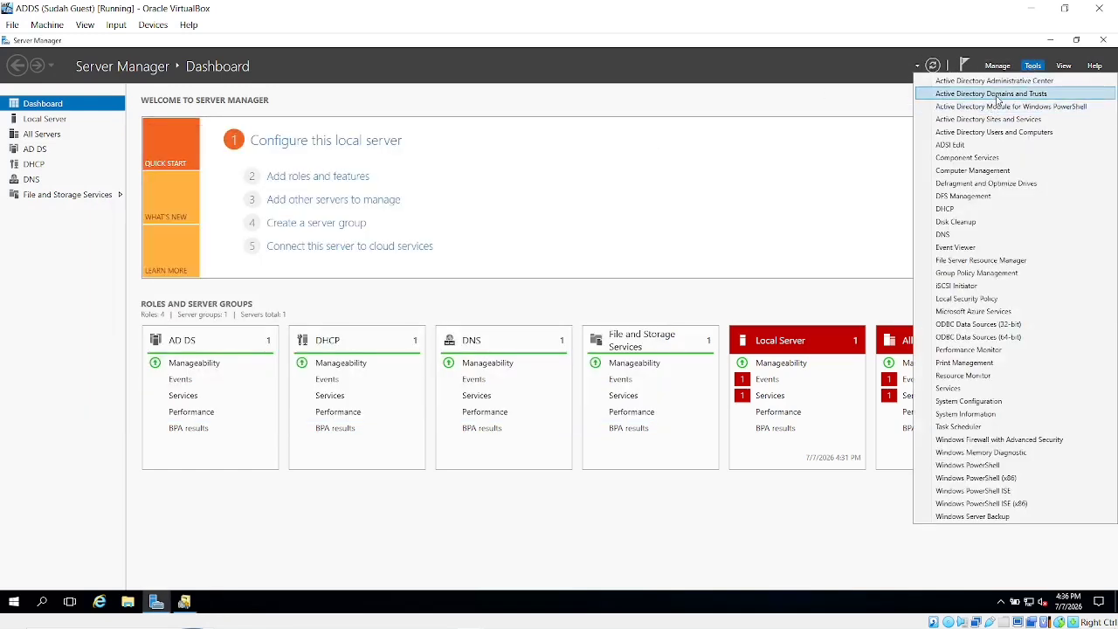
left_click(995, 94)
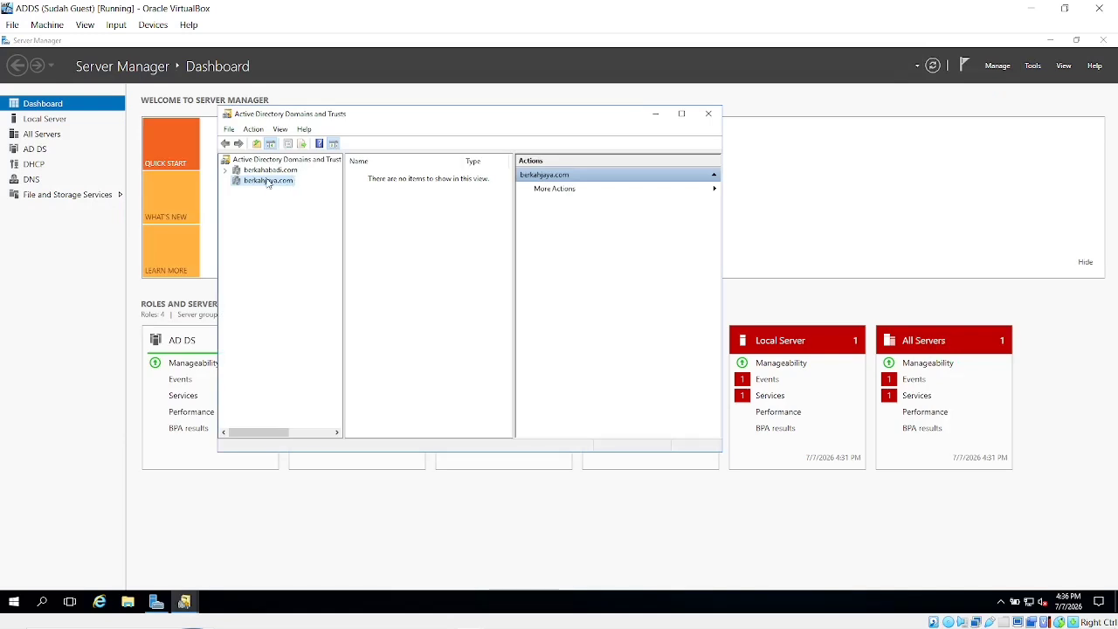
right_click(268, 182)
left_click(293, 188)
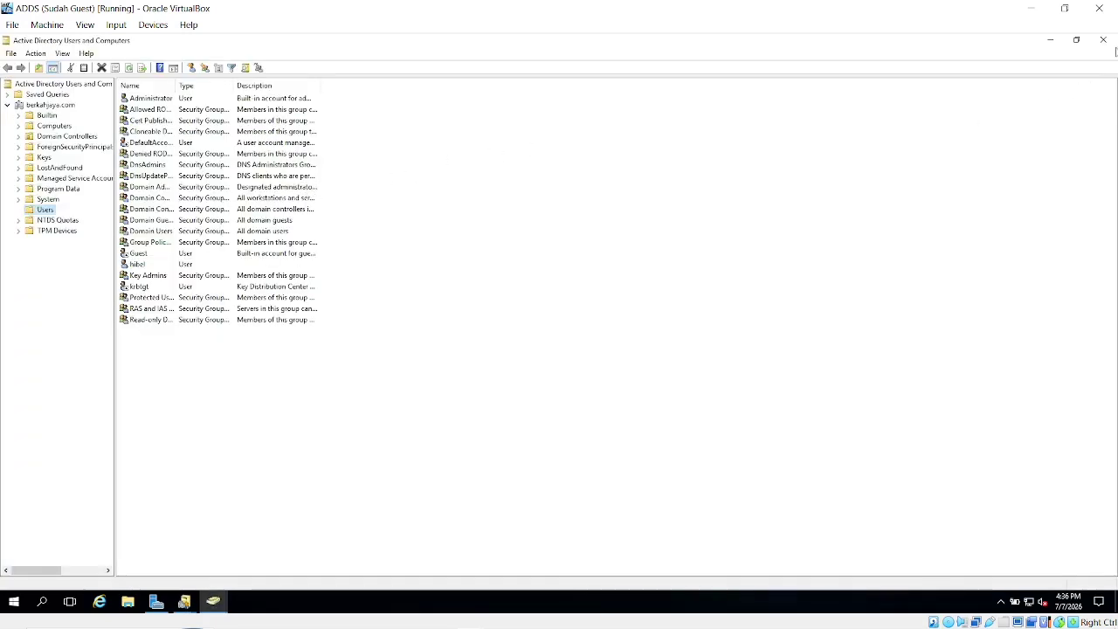
left_click(1103, 40)
Step: Minimize the ADDS virtual machine and switch to the ADDS 2 virtual machine
left_click(1030, 12)
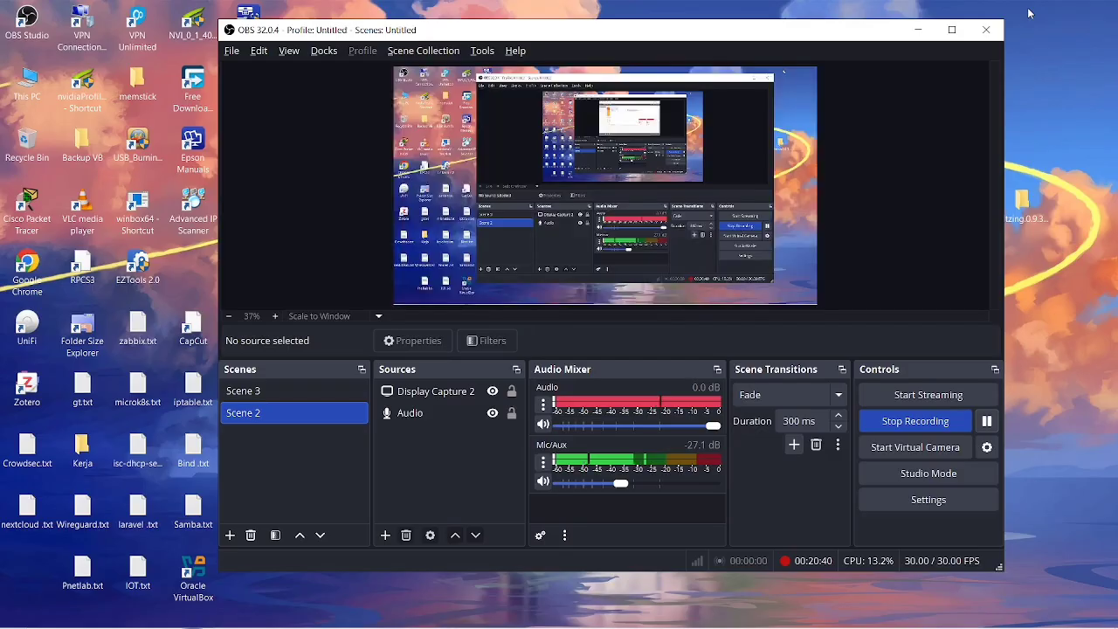
key("alt+Tab")
key("alt+Tab")
key("alt+Tab")
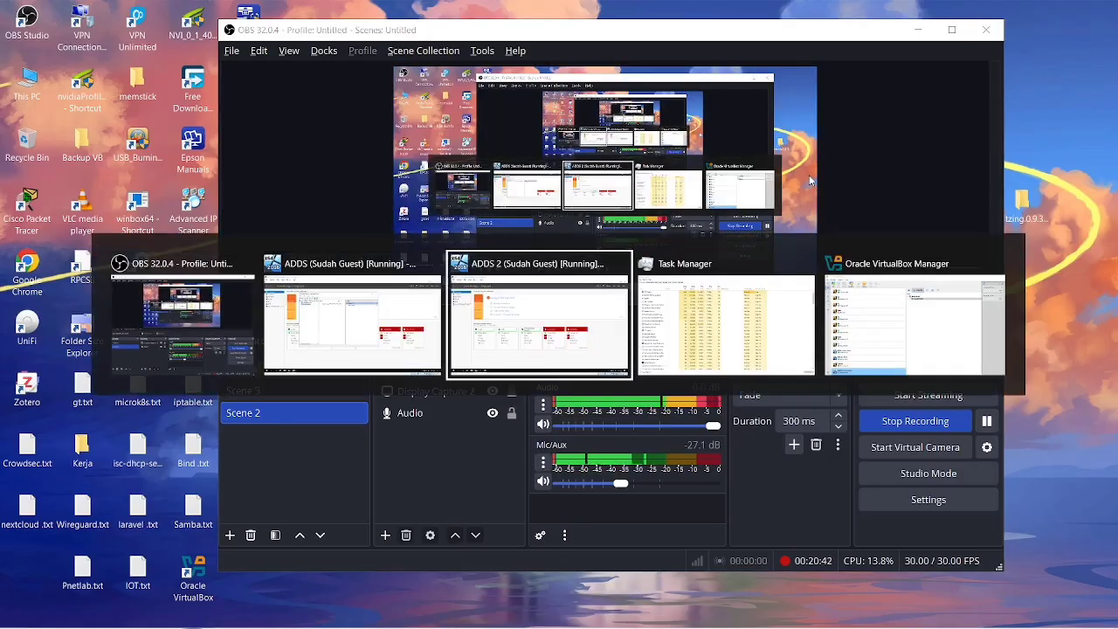
key("alt+Tab")
key("alt+shift+Tab")
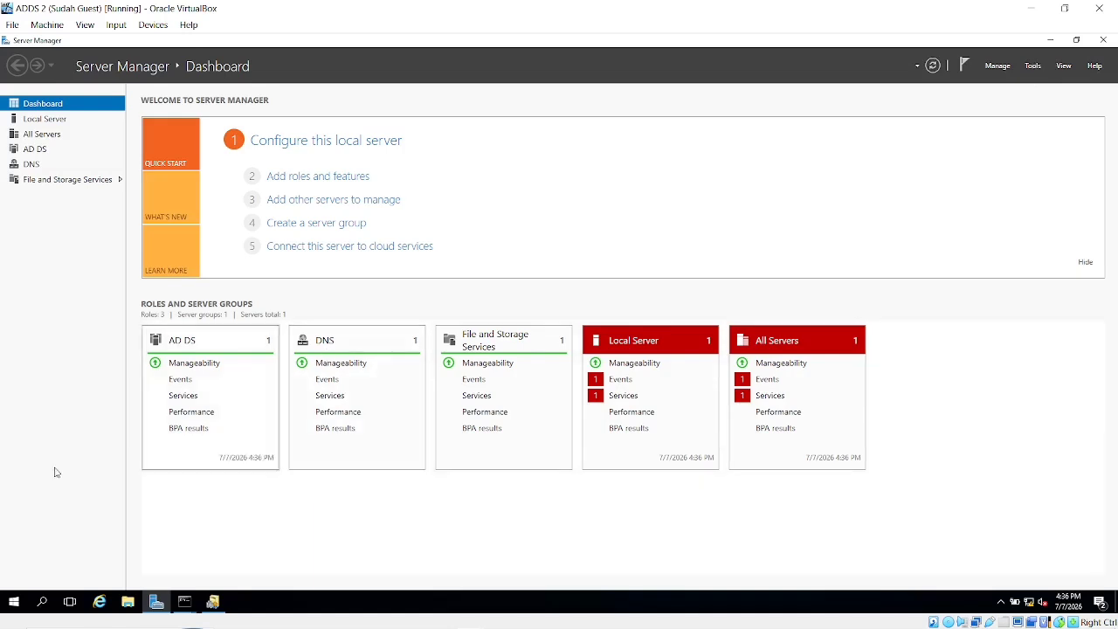
Step: Open DNS Manager on ADDS 2, examine the conditional forwarders and forward lookup zones of ADD2, and close the console
left_click(1033, 66)
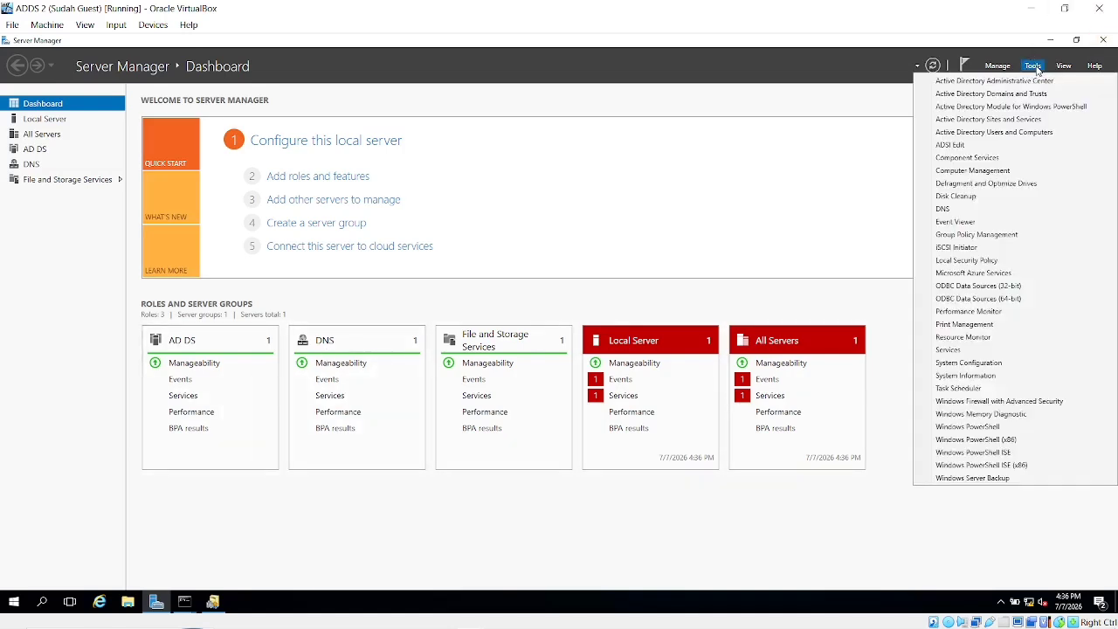
left_click(969, 210)
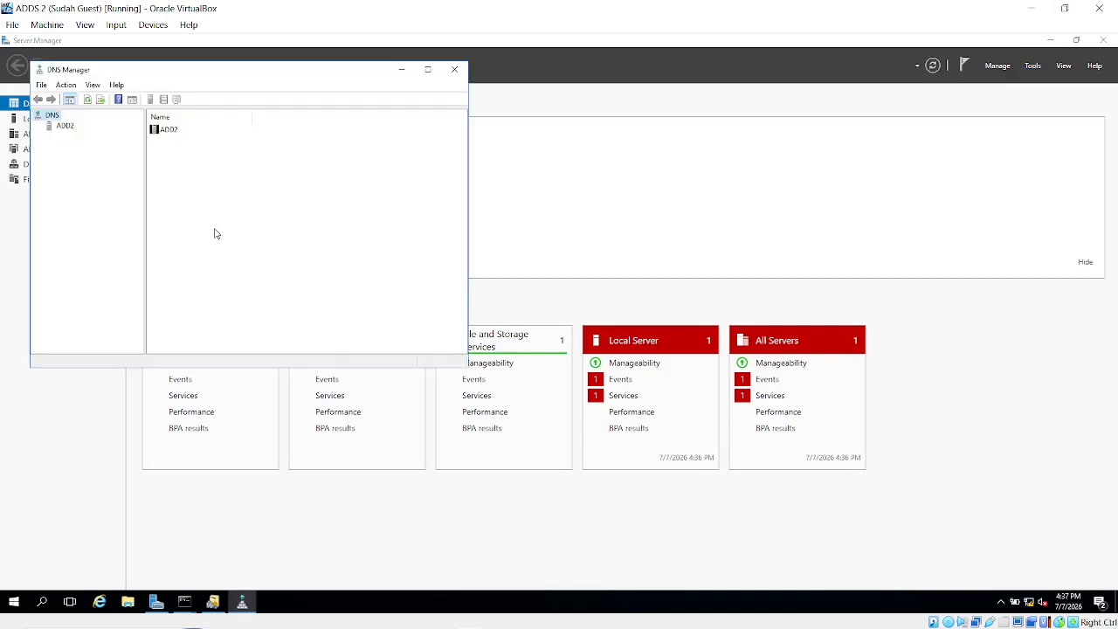
left_click(54, 127)
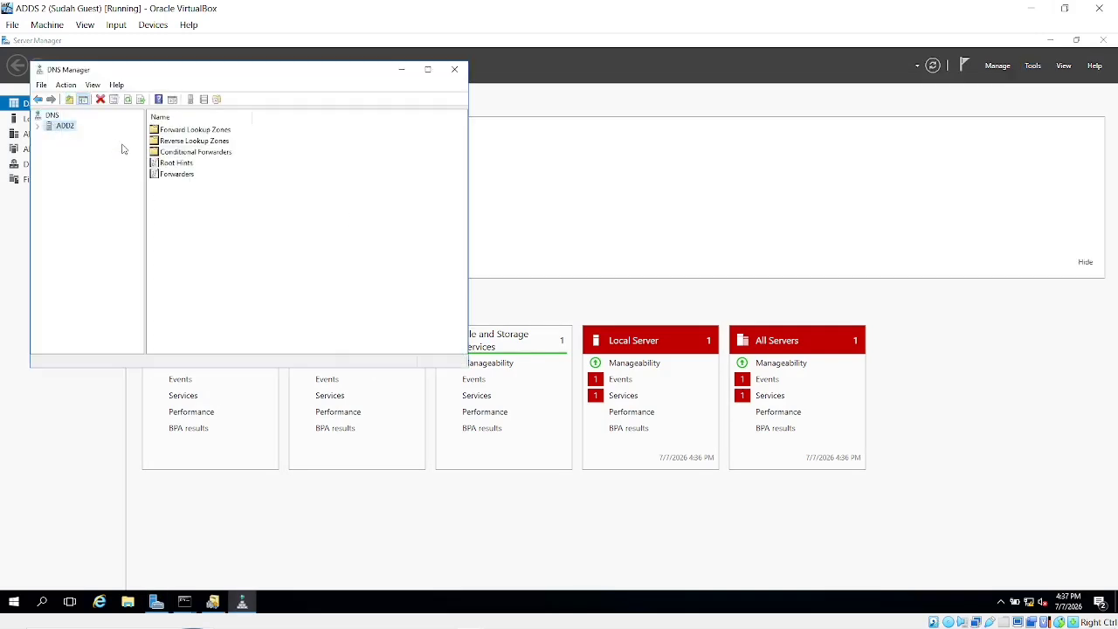
double_click(180, 152)
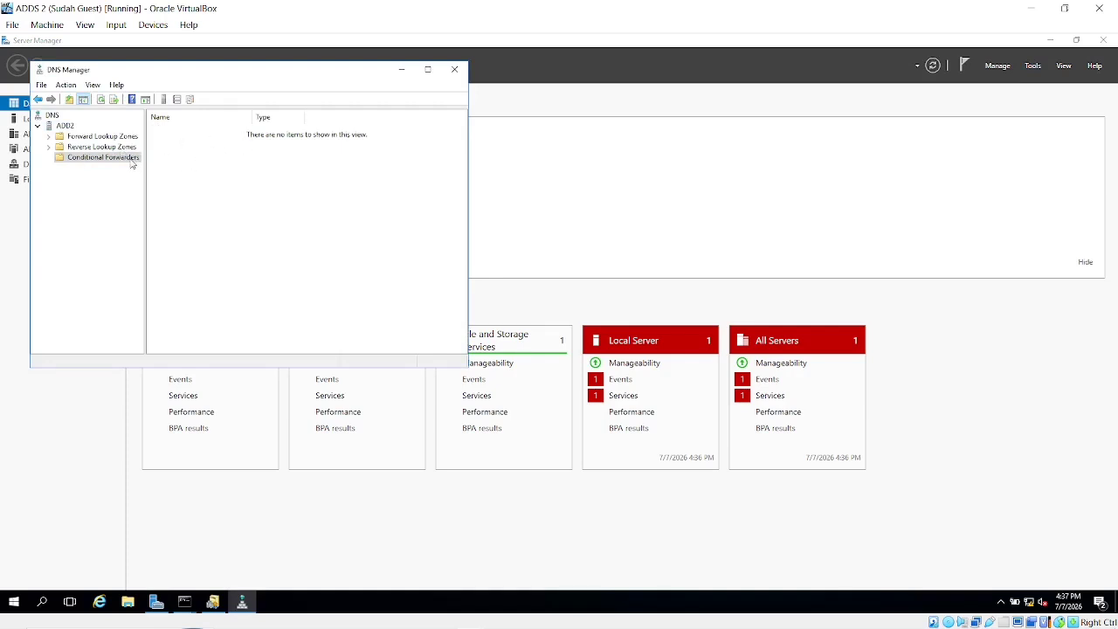
left_click(111, 138)
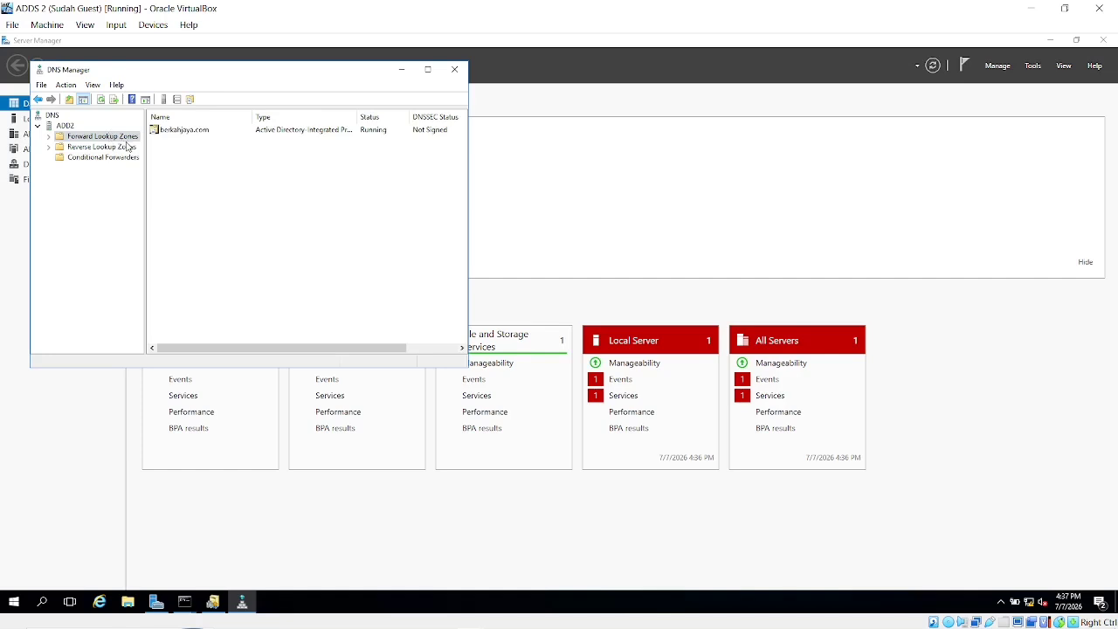
left_click(114, 161)
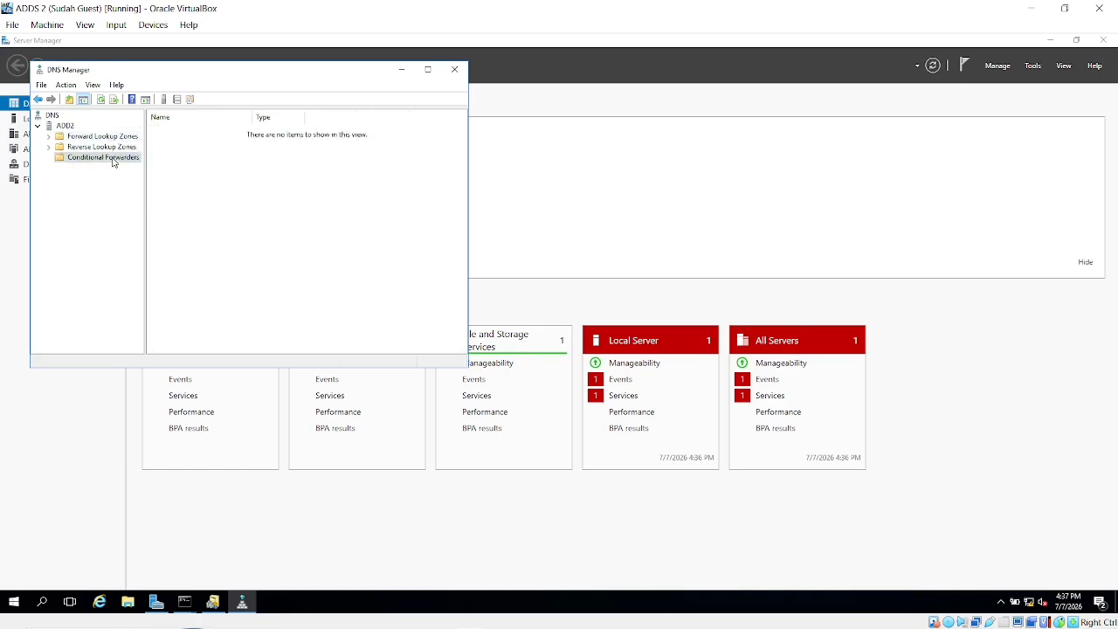
left_click(116, 137)
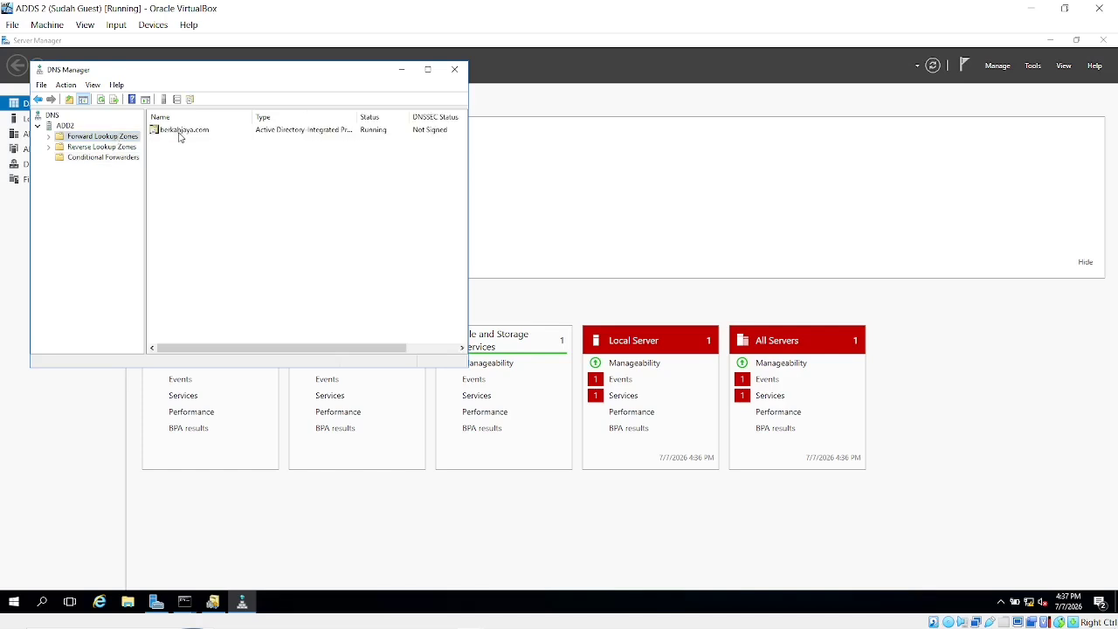
left_click(182, 133)
left_click(207, 160)
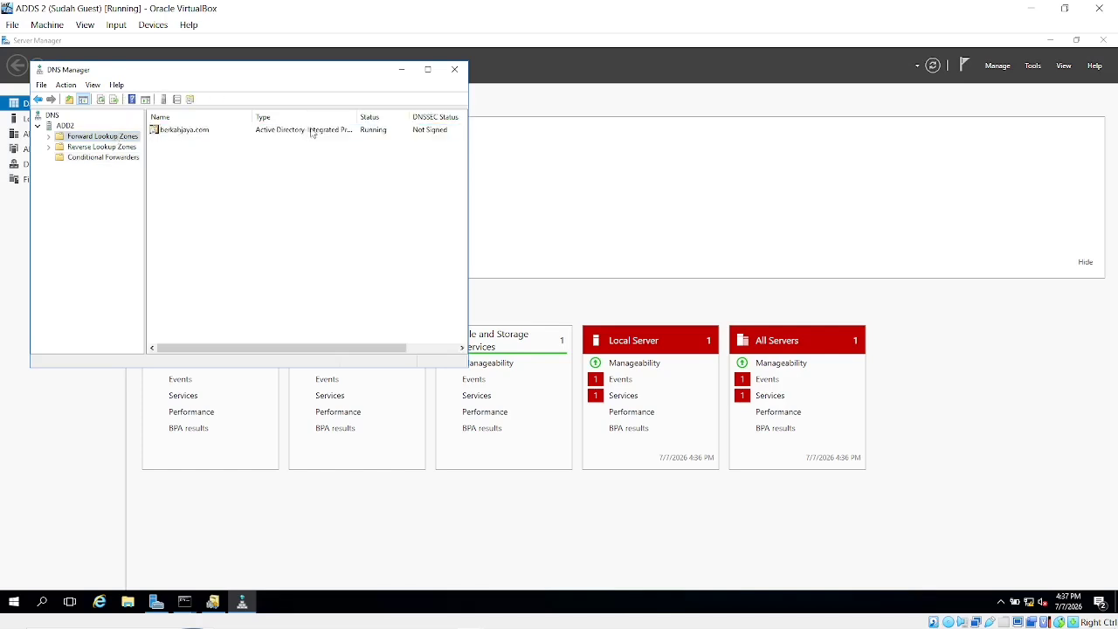
left_click(458, 73)
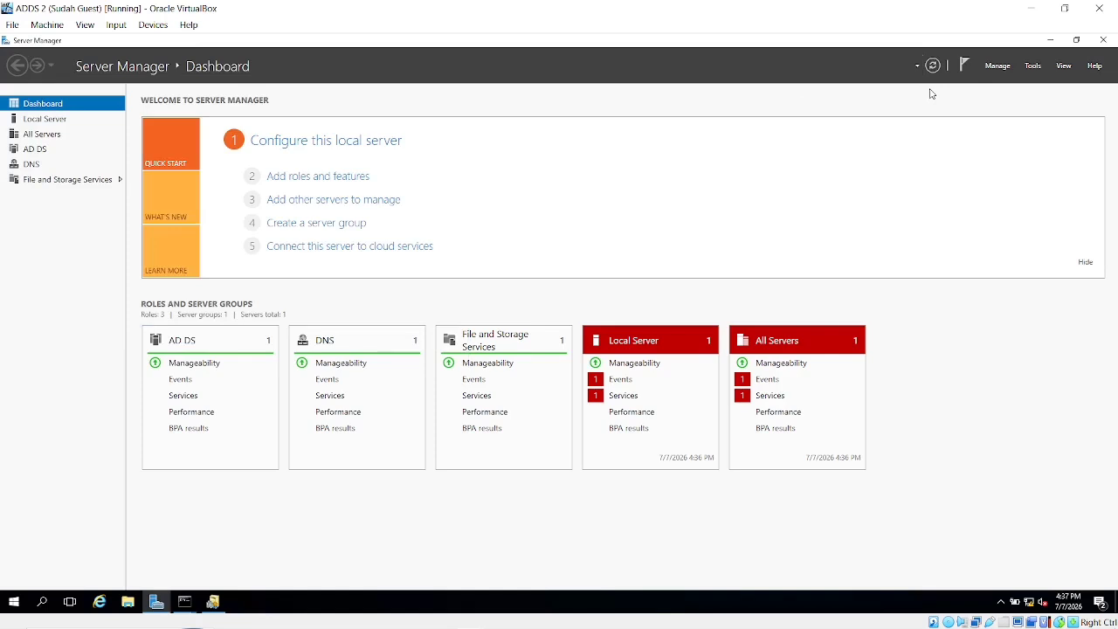
Step: Open Active Directory Domains and Trusts on ADDS 2 and examine the root-level domains berkahabadi.com and berkahjaya.com
left_click(1033, 69)
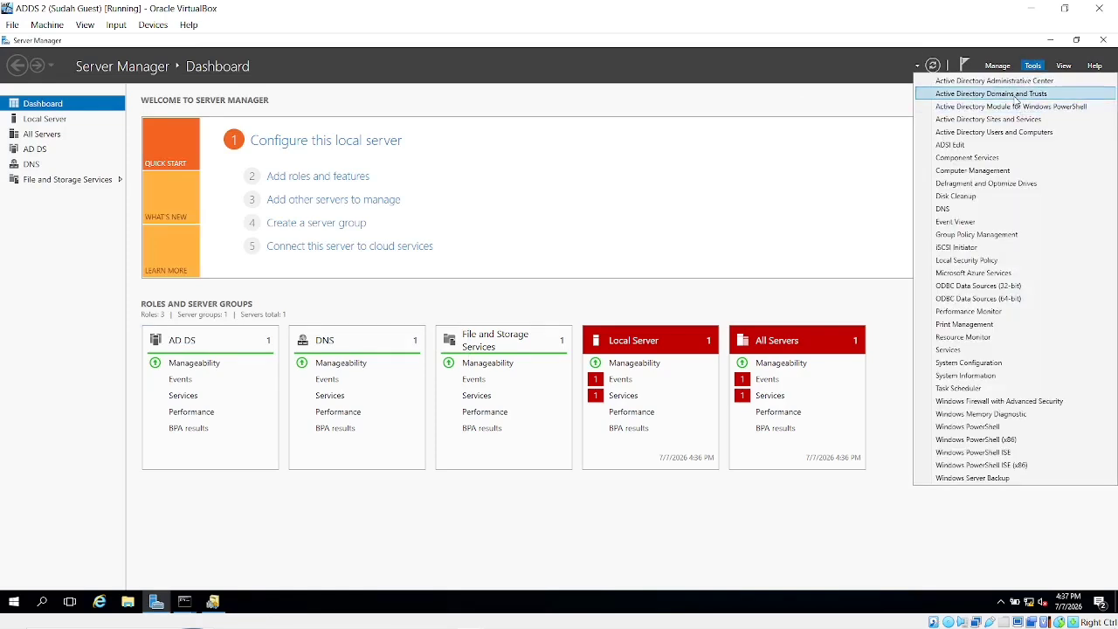
left_click(1015, 99)
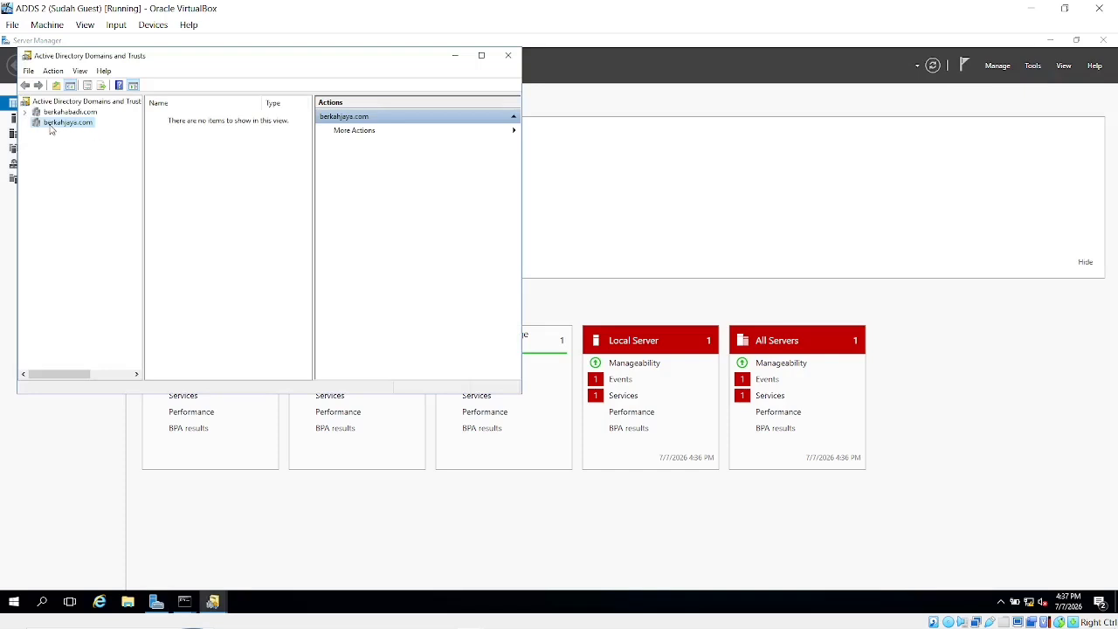
left_click(80, 113)
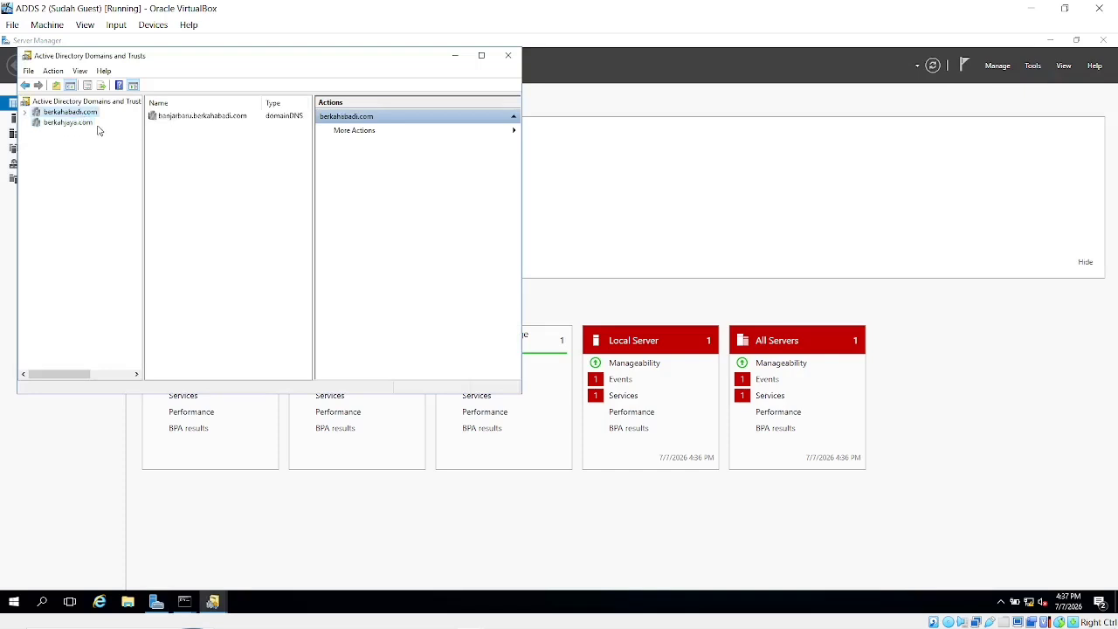
left_click(81, 124)
left_click(74, 104)
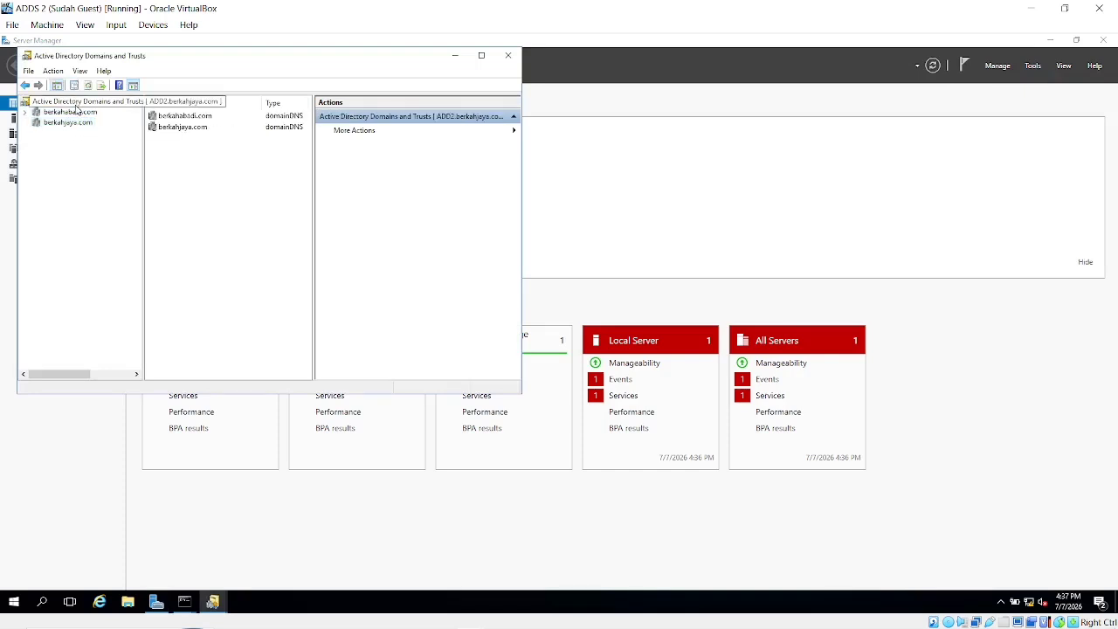
left_click(72, 112)
left_click(69, 126)
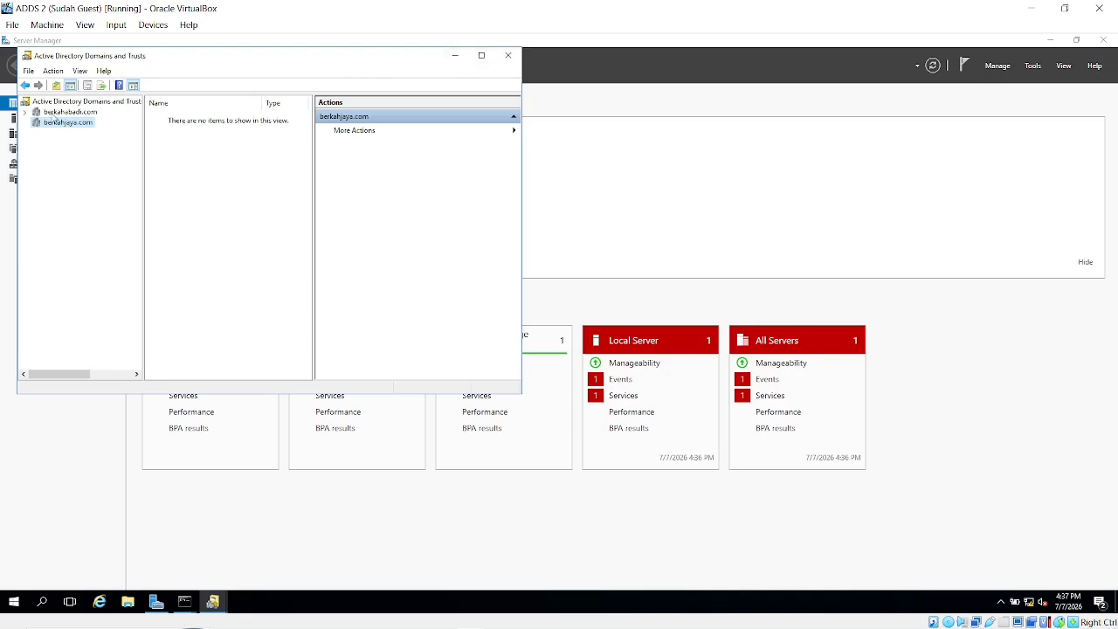
Step: Compare the child domain banjarbaru.berkahabadi.com with the berkahjaya.com tree, then close the console and minimize the ADDS 2 virtual machine
left_click(52, 113)
left_click(205, 120)
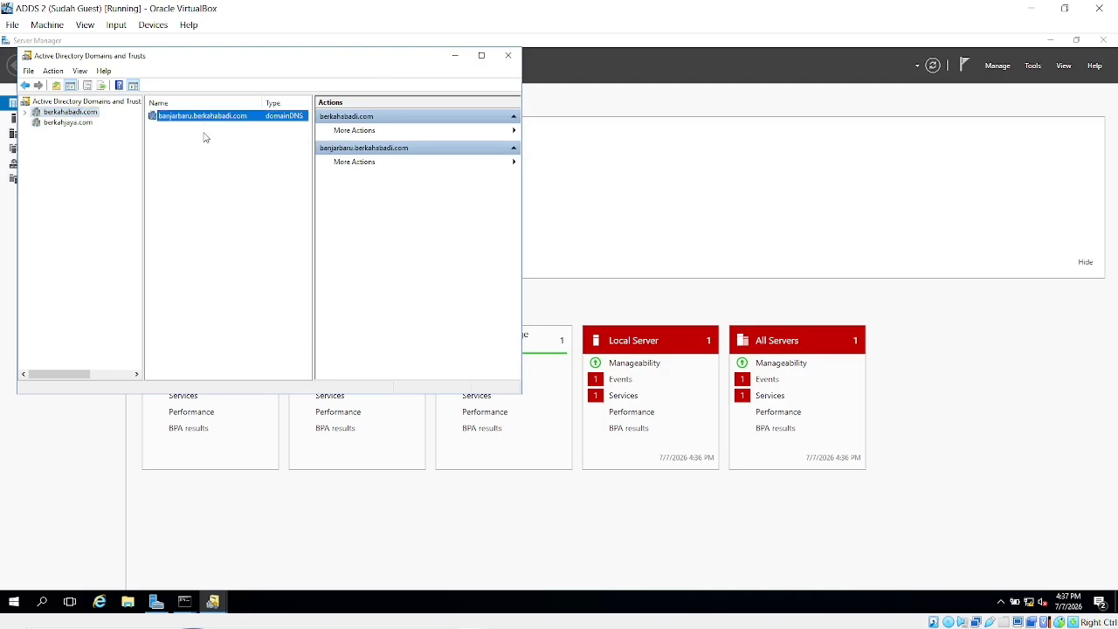
left_click(207, 137)
left_click(202, 120)
left_click(61, 123)
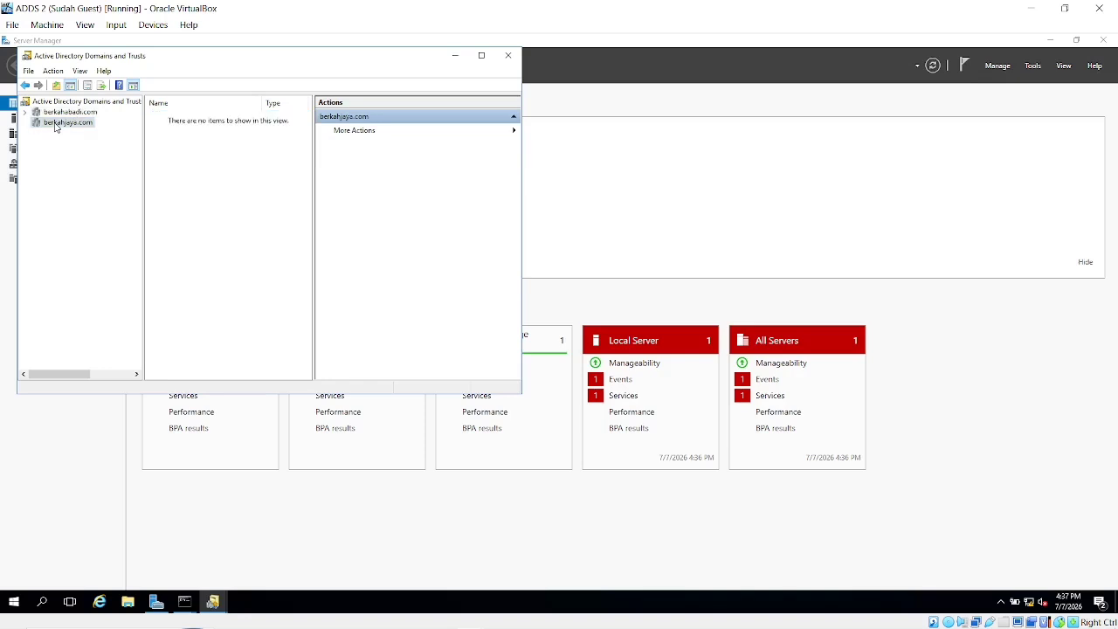
left_click(508, 55)
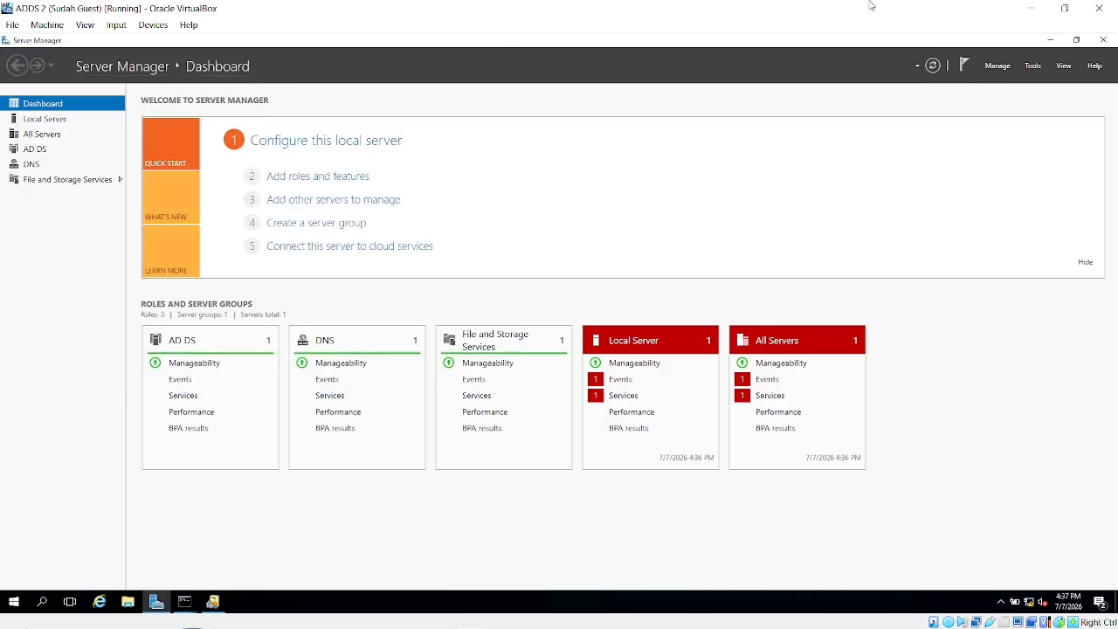
left_click(1030, 8)
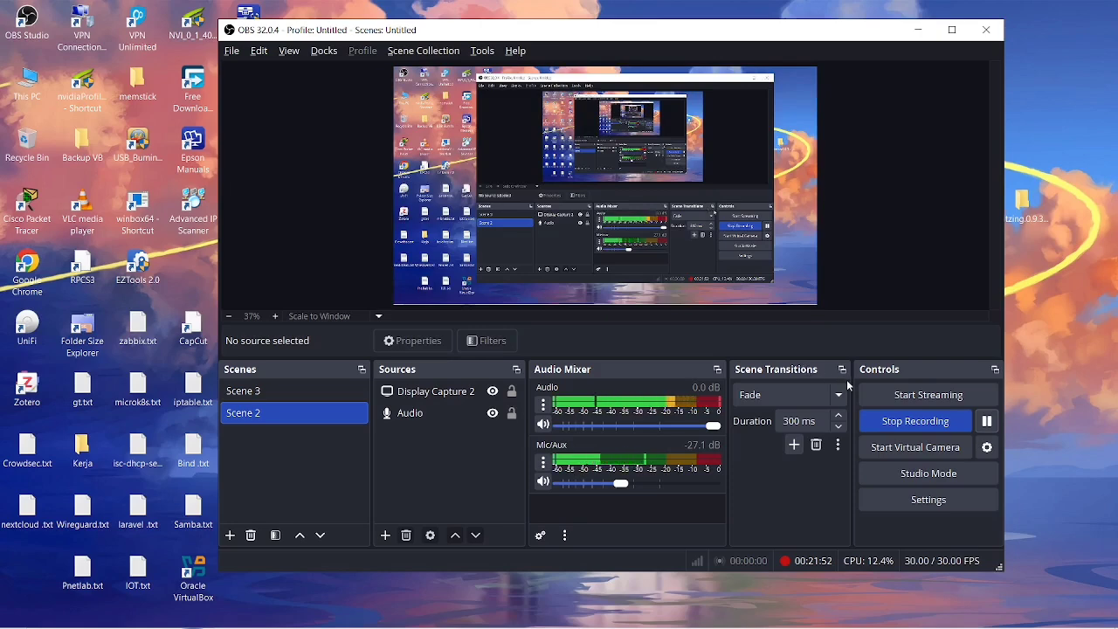